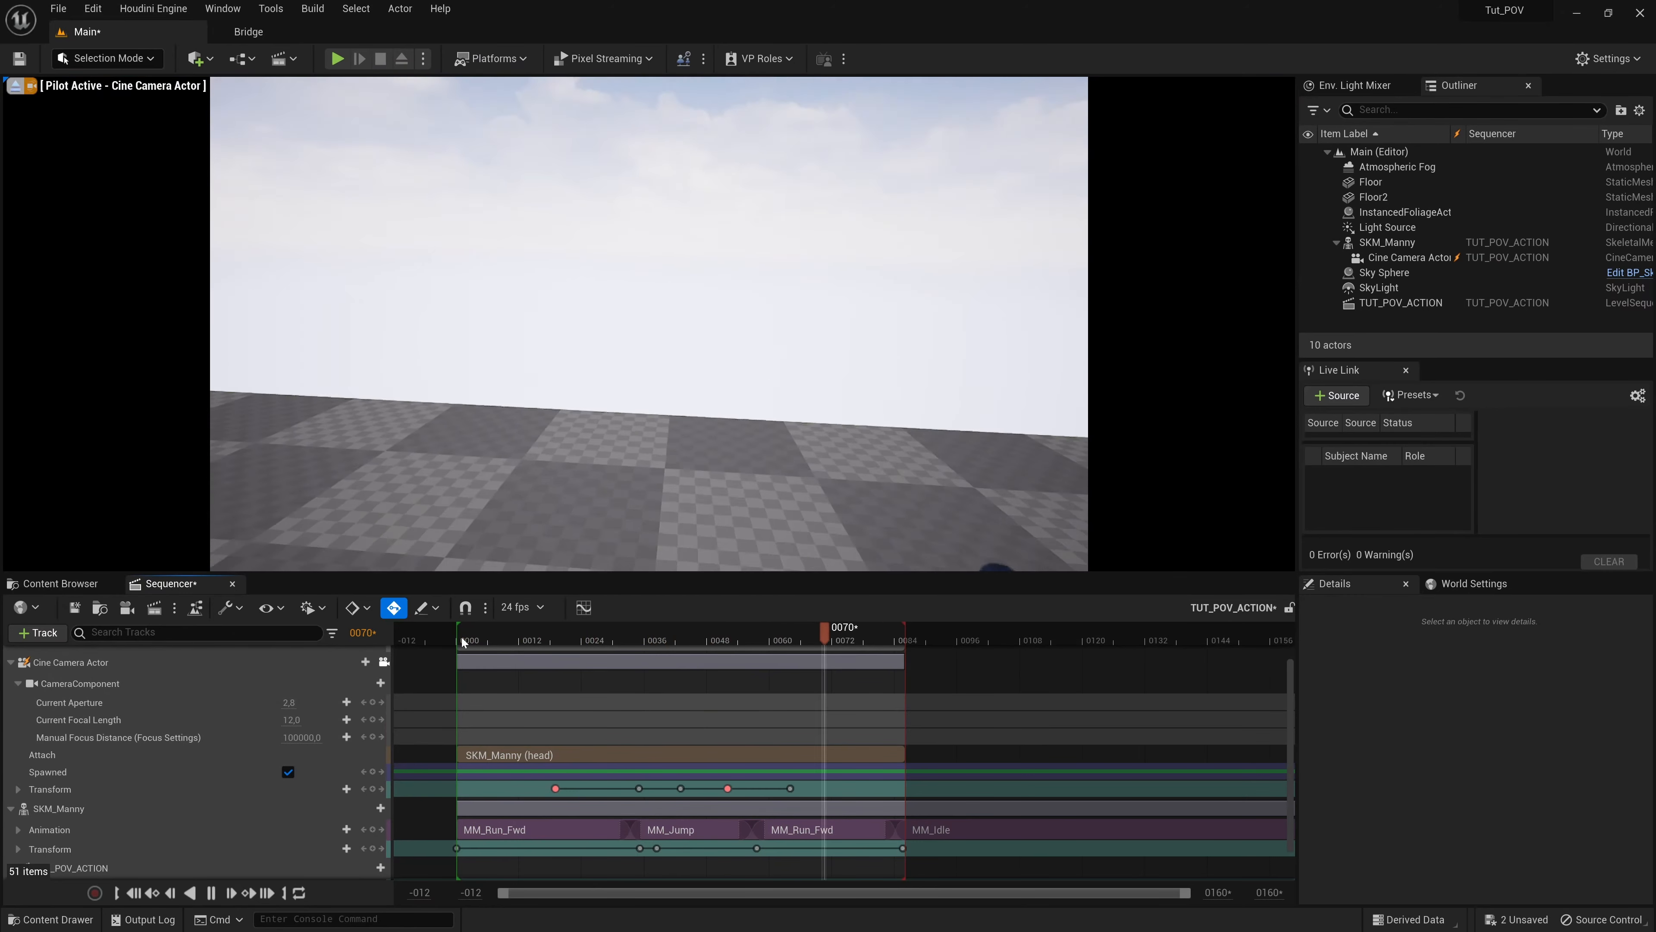
Step: Move the playhead to frame 1 and inspect the platforms and the running character from several angles
{"action": "left_click", "coordinate": [463, 641]}
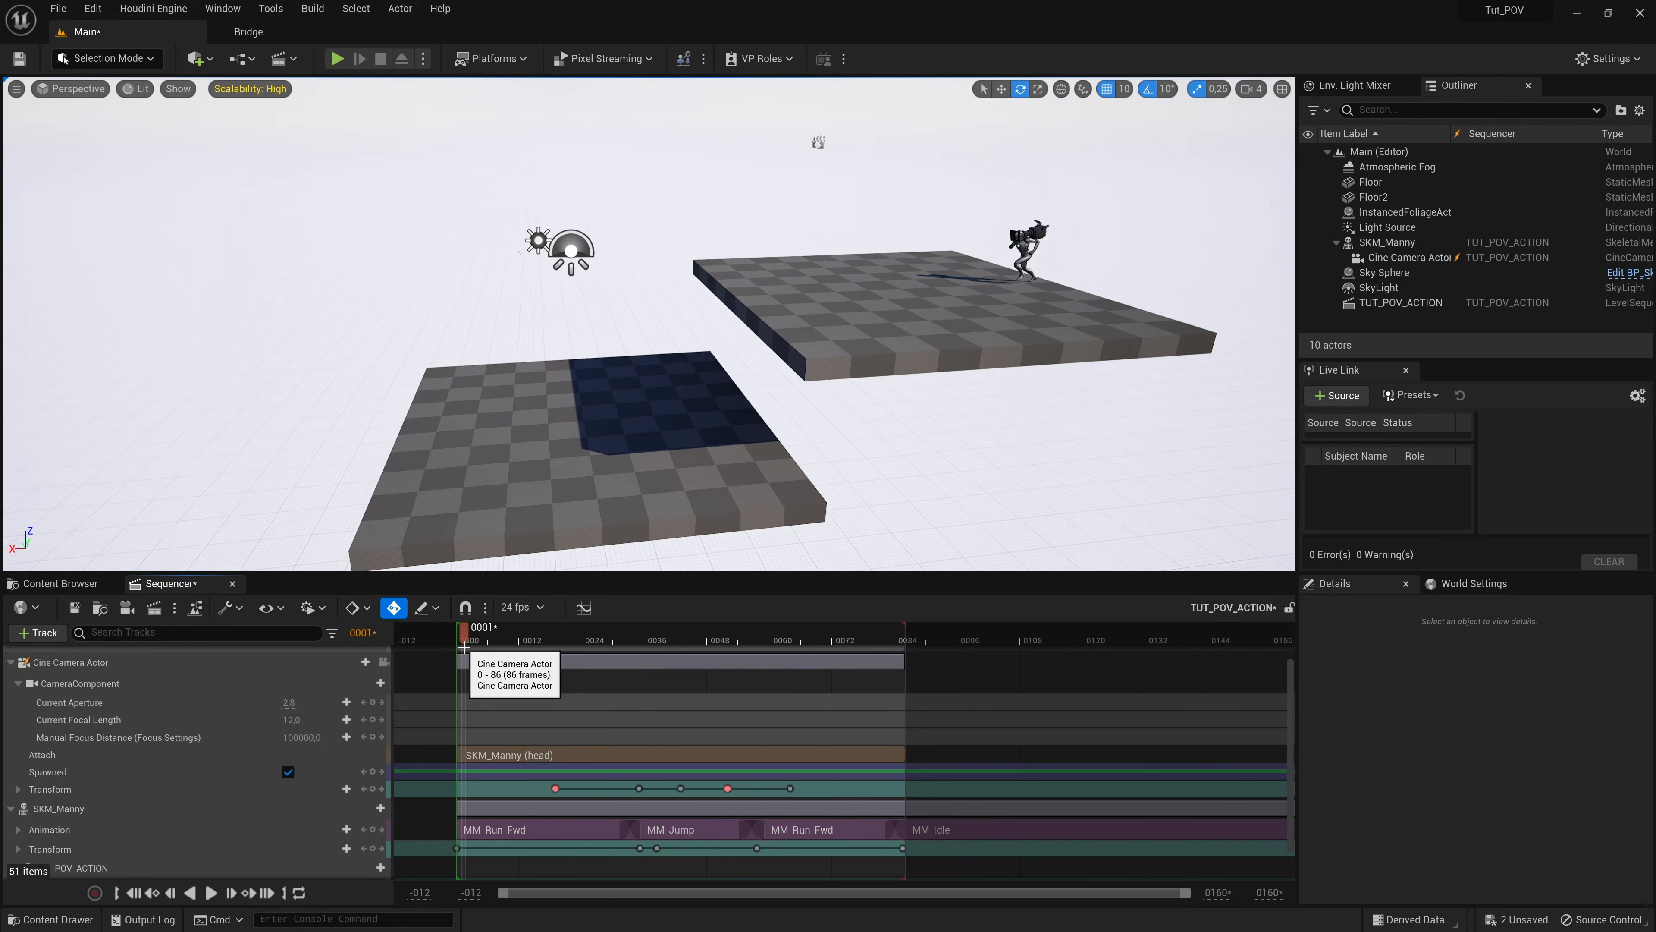
{"action": "right_click_drag", "start_coordinate": [830, 485], "coordinate": [1067, 457]}
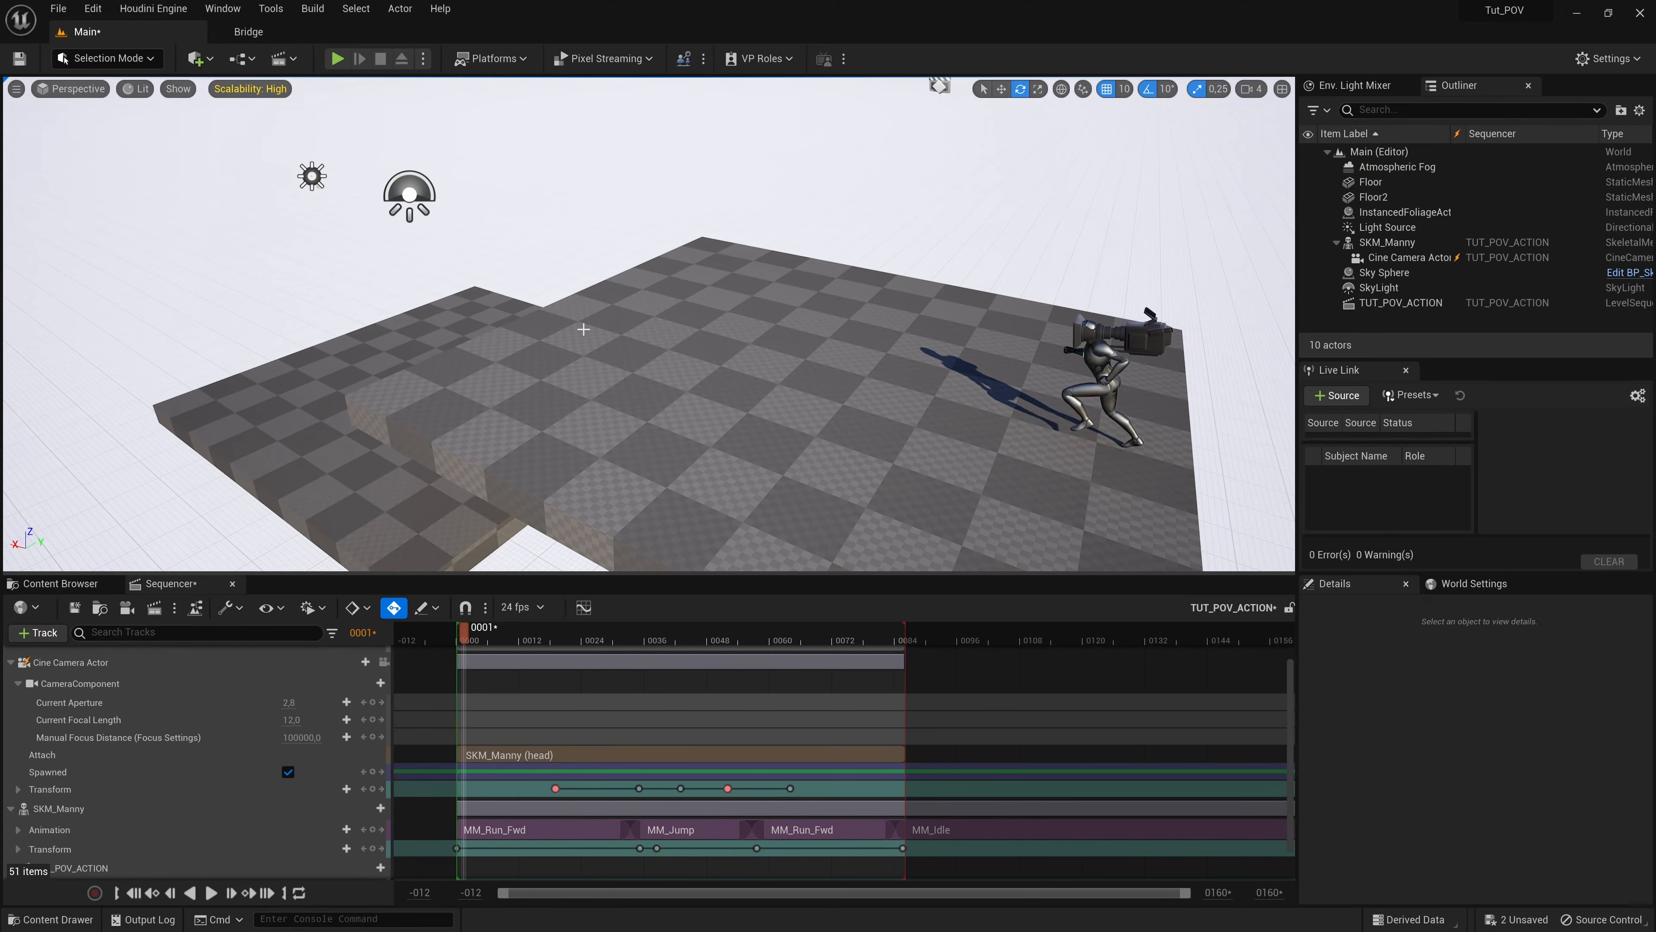
{"action": "right_click_drag", "start_coordinate": [741, 362], "coordinate": [755, 359]}
{"action": "right_click_drag", "start_coordinate": [545, 367], "coordinate": [777, 370]}
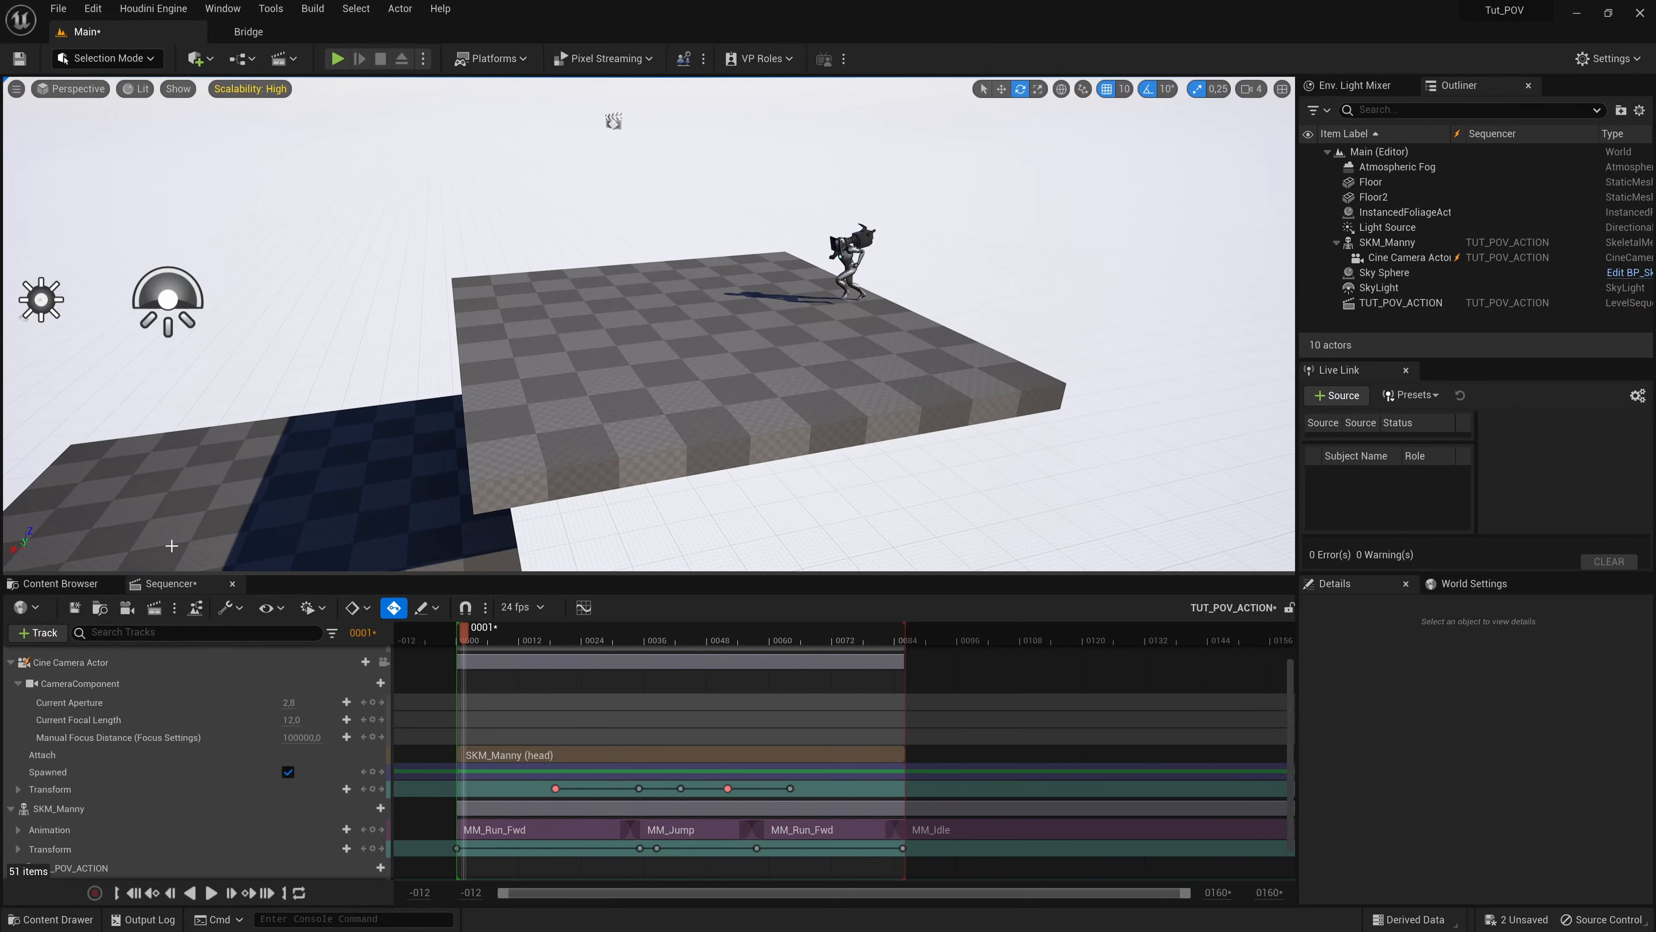
Step: Place Wall_Door_400x300 from StarterContent's Architecture folder across the character's path at -960, -180, 360, rotated 90° about Z, and play the sequence
{"action": "left_click", "coordinate": [60, 583]}
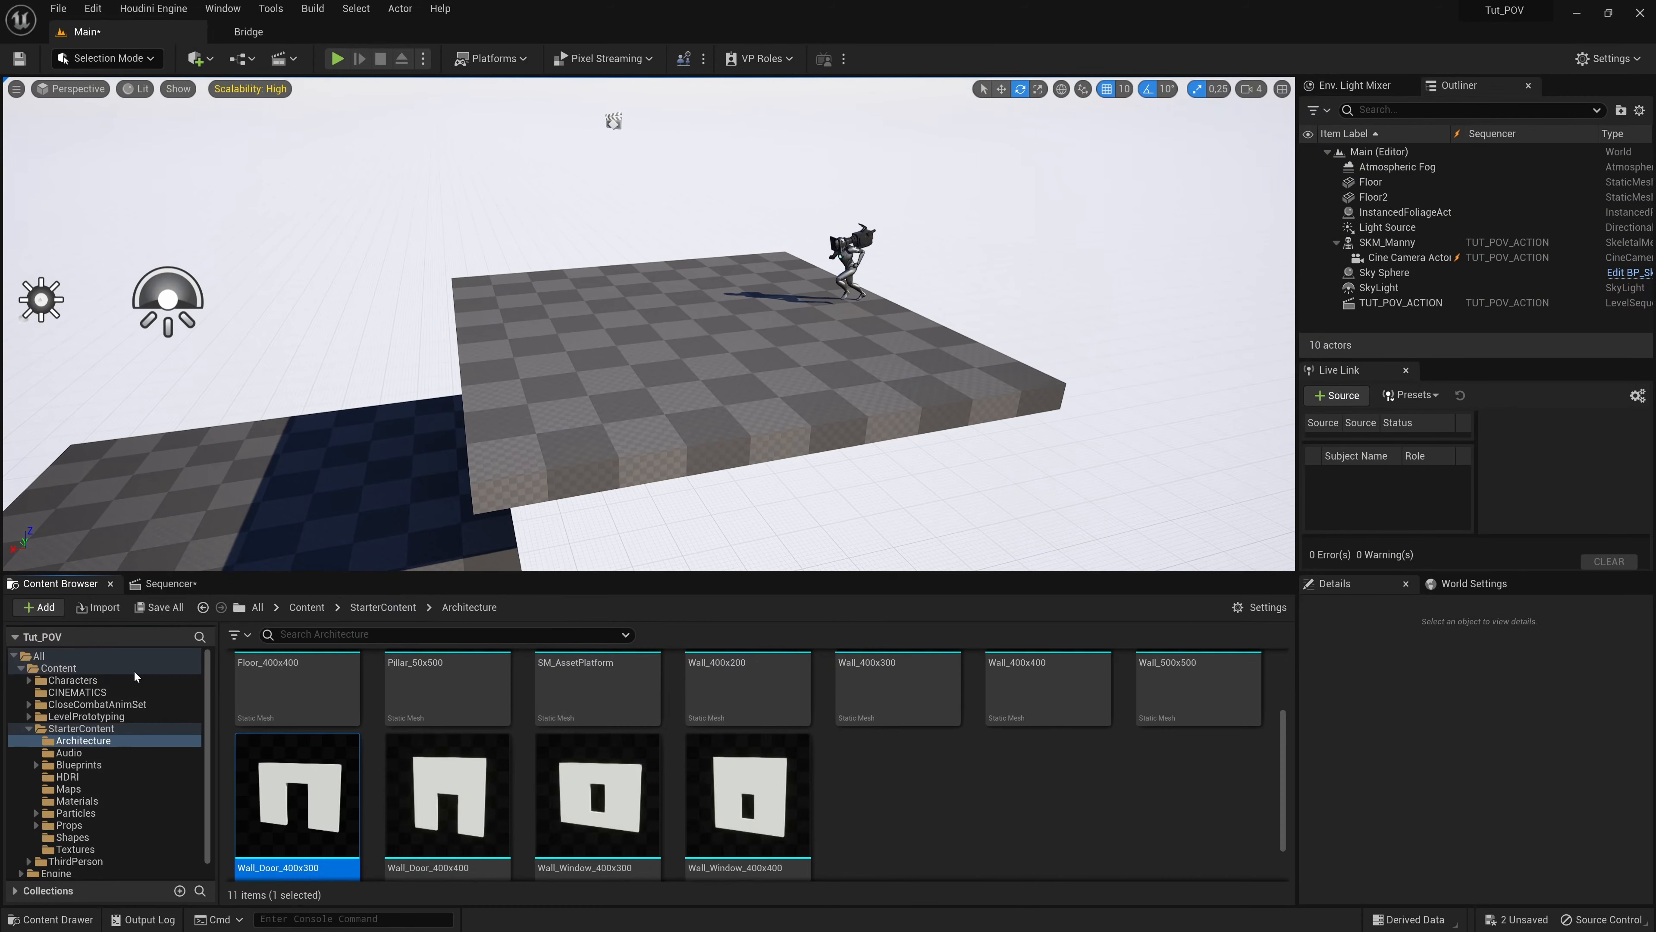
{"action": "left_click", "coordinate": [94, 729]}
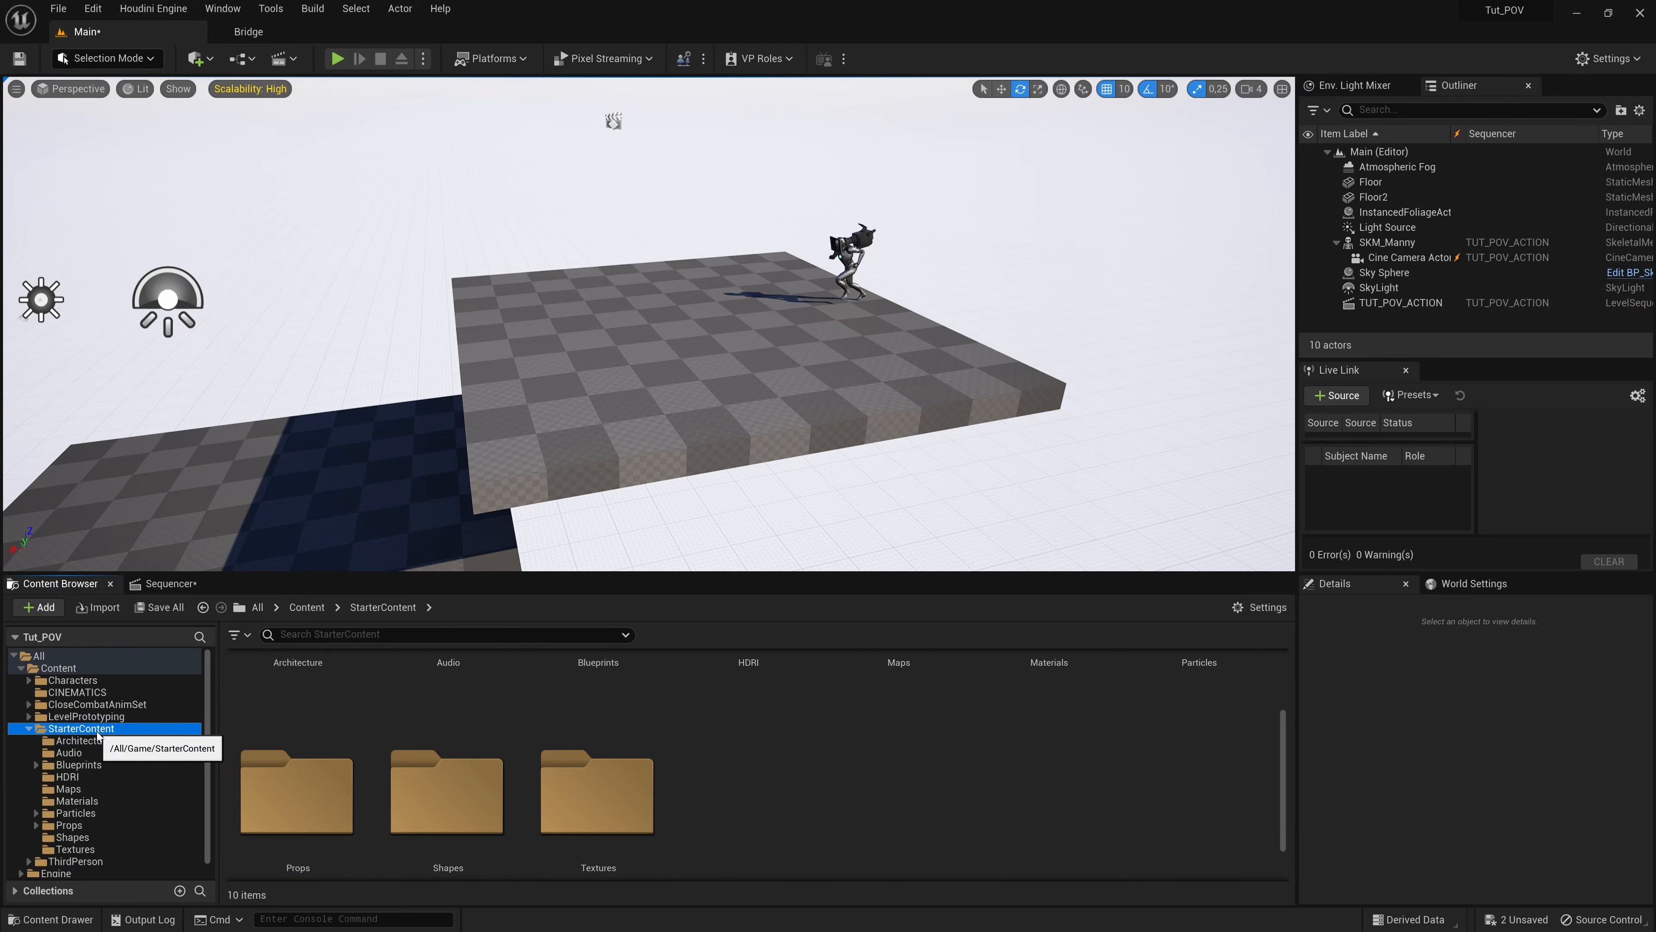
{"action": "left_click", "coordinate": [91, 740]}
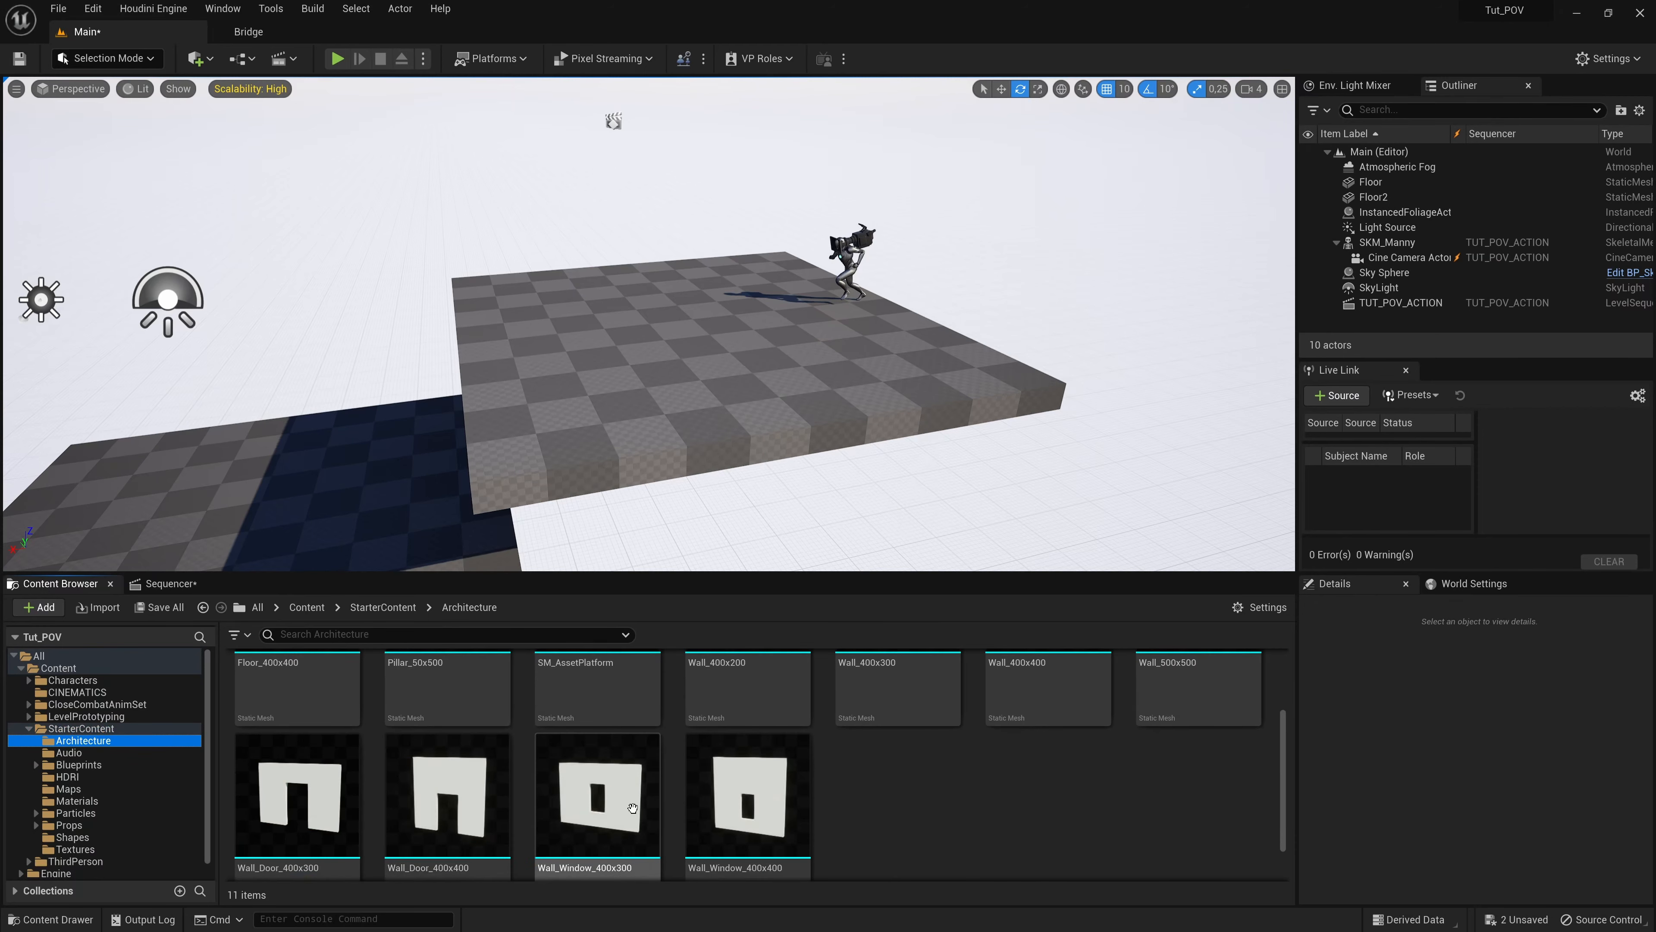
{"action": "scroll", "coordinate": [616, 807], "scroll_direction": "down", "scroll_amount": 1}
{"action": "left_click_drag", "start_coordinate": [306, 793], "coordinate": [712, 346]}
{"action": "key", "text": "w"}
{"action": "right_click_drag", "start_coordinate": [712, 346], "coordinate": [748, 393]}
{"action": "left_click_drag", "start_coordinate": [747, 393], "coordinate": [803, 404]}
{"action": "right_click_drag", "start_coordinate": [909, 464], "coordinate": [822, 475]}
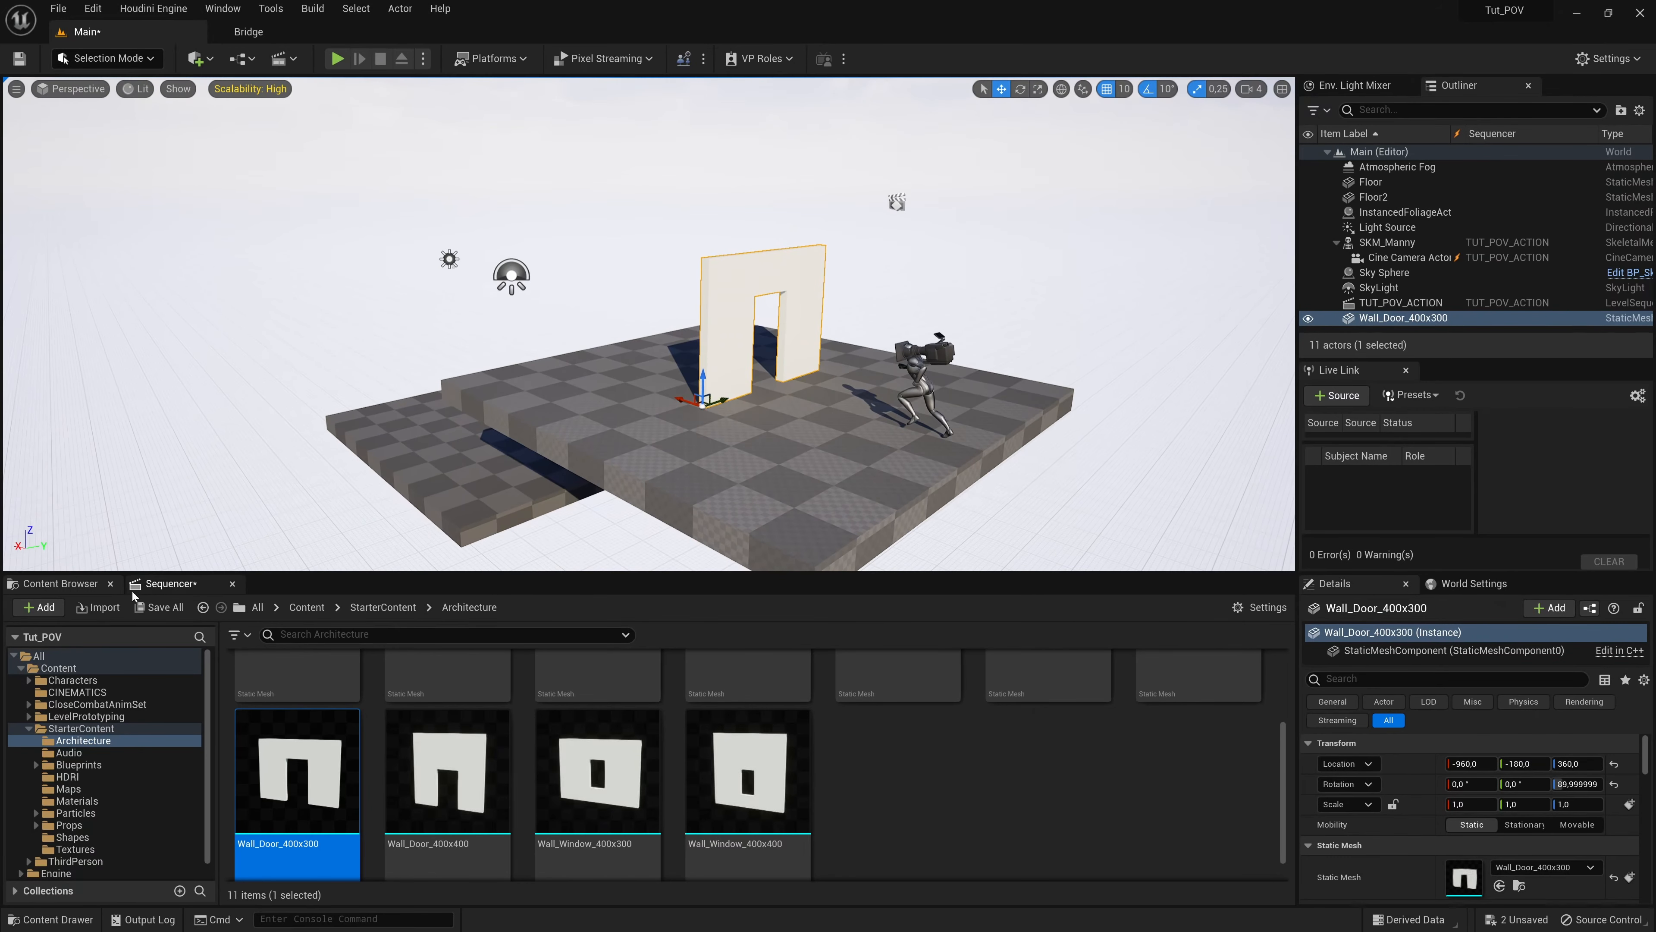
{"action": "left_click", "coordinate": [166, 587]}
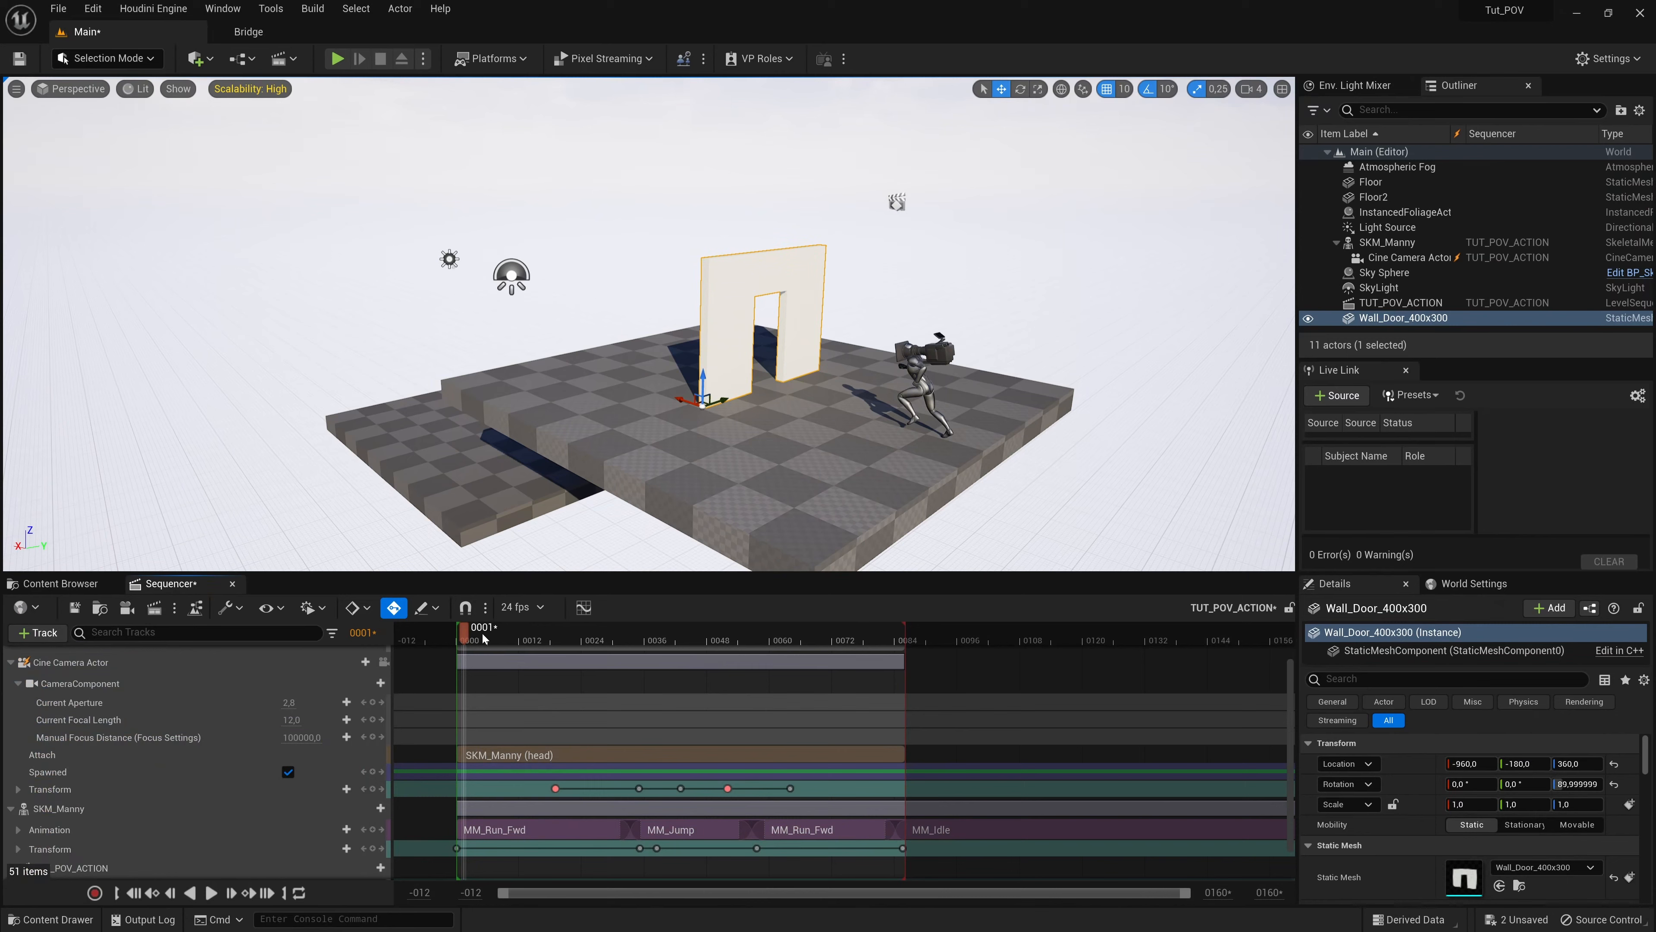
{"action": "key", "text": "space"}
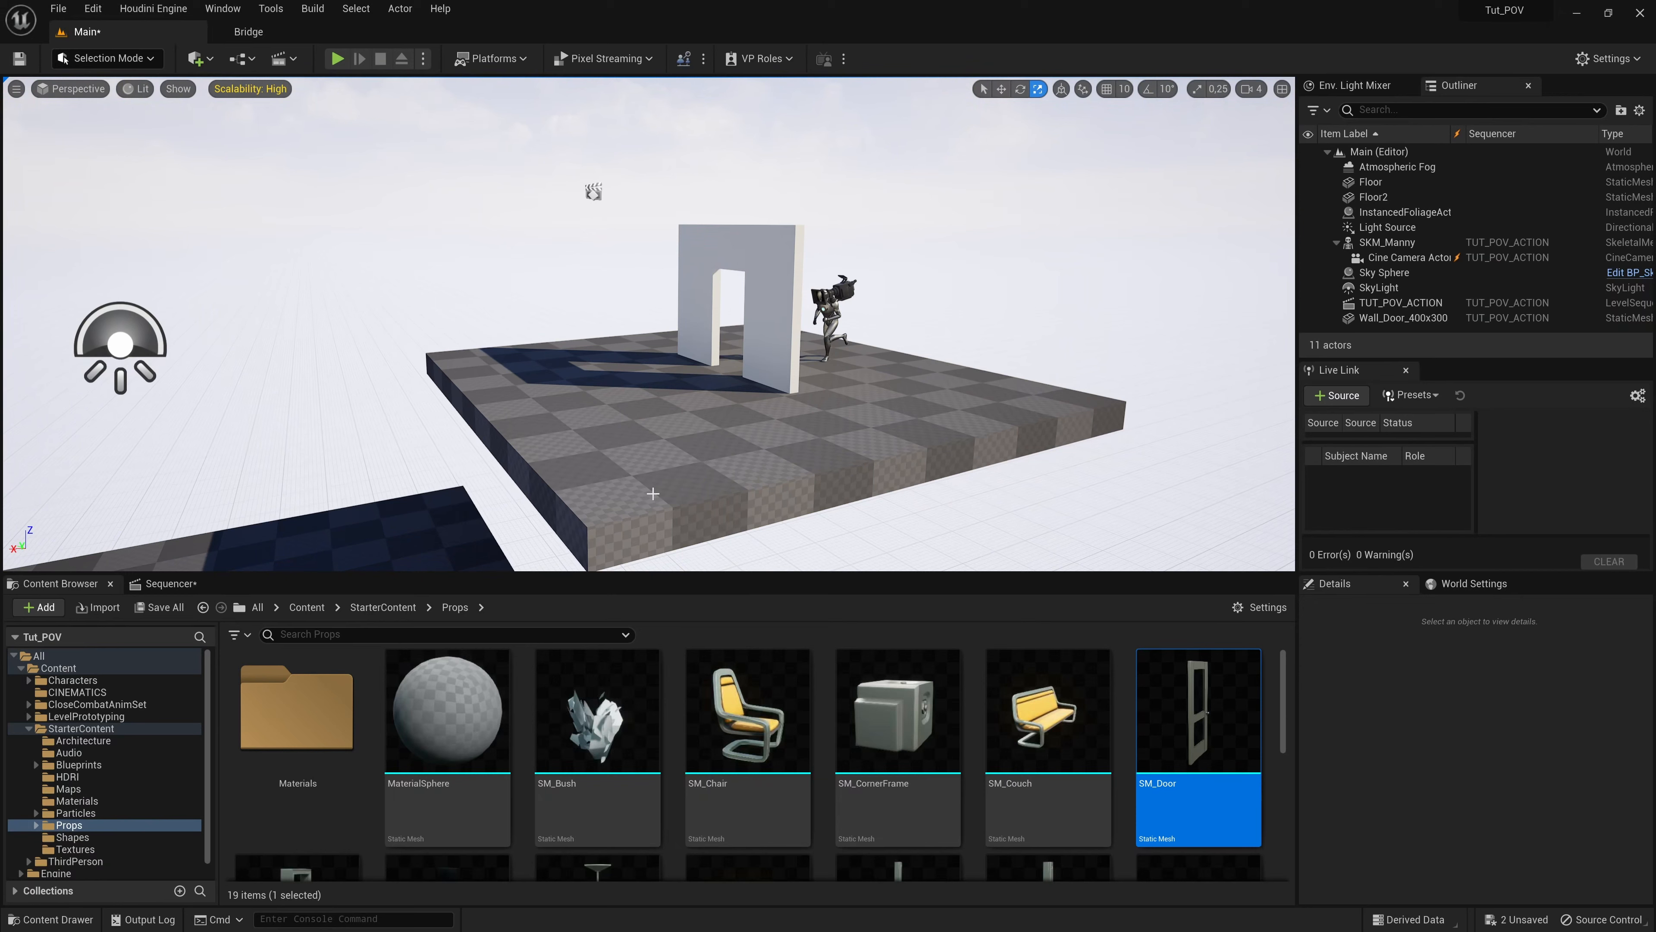
Step: Place the SM_Door mesh from StarterContent's Props folder in the opening of the wall
{"action": "left_click", "coordinate": [83, 728]}
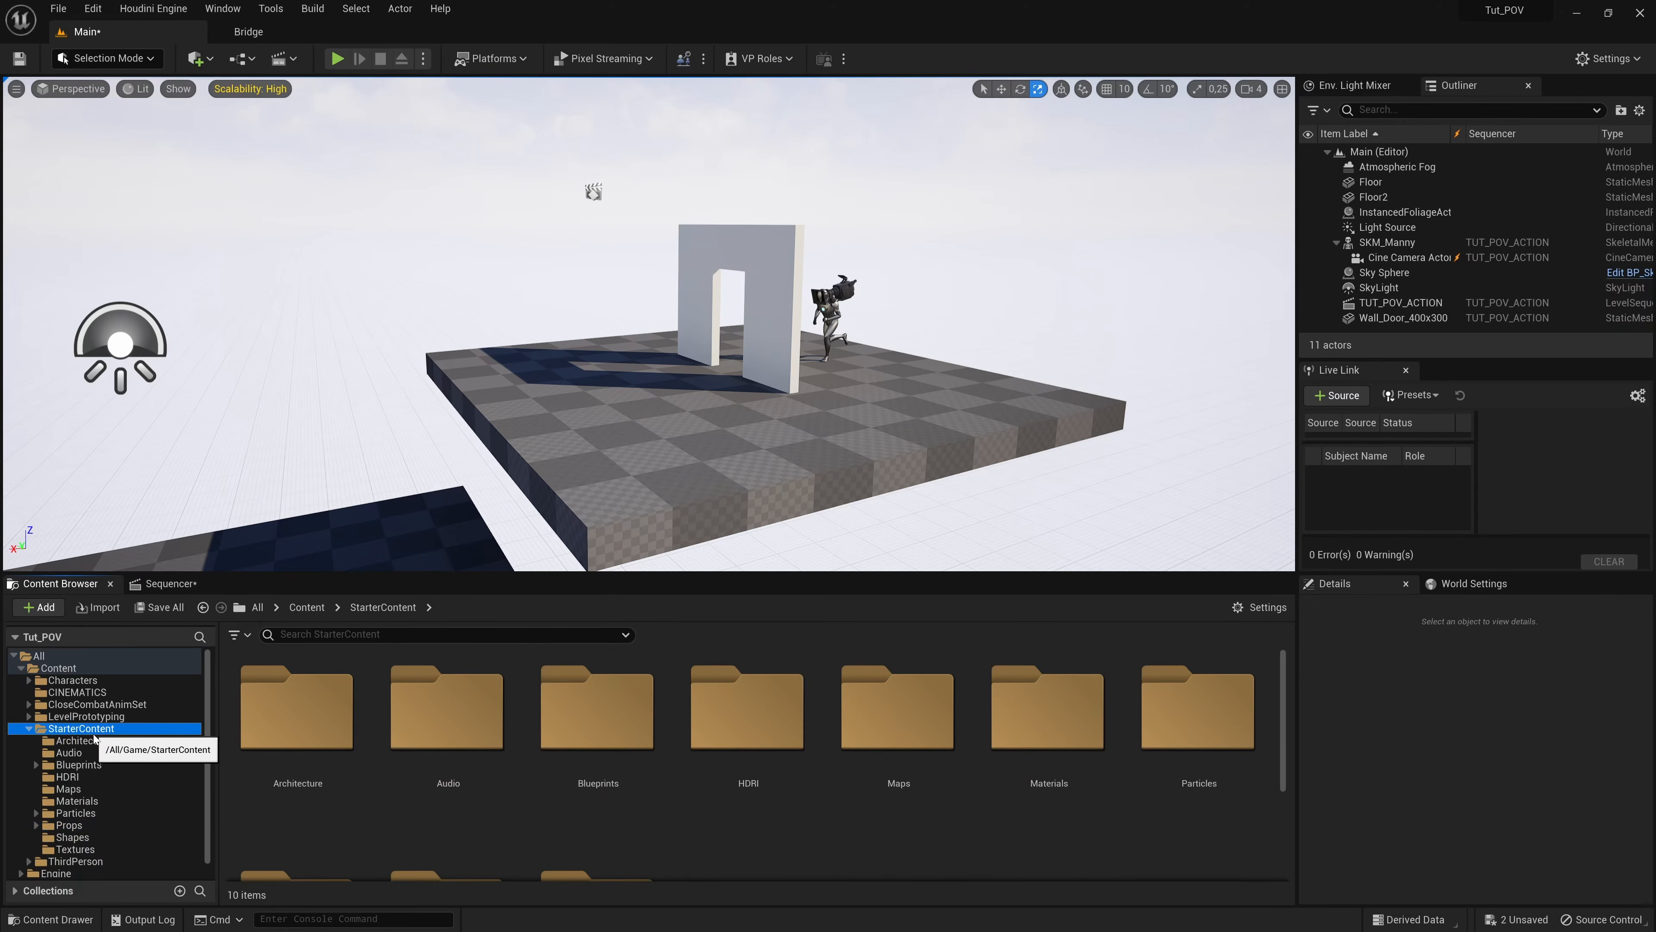
{"action": "left_click", "coordinate": [69, 825]}
{"action": "left_click_drag", "start_coordinate": [1205, 746], "coordinate": [716, 367]}
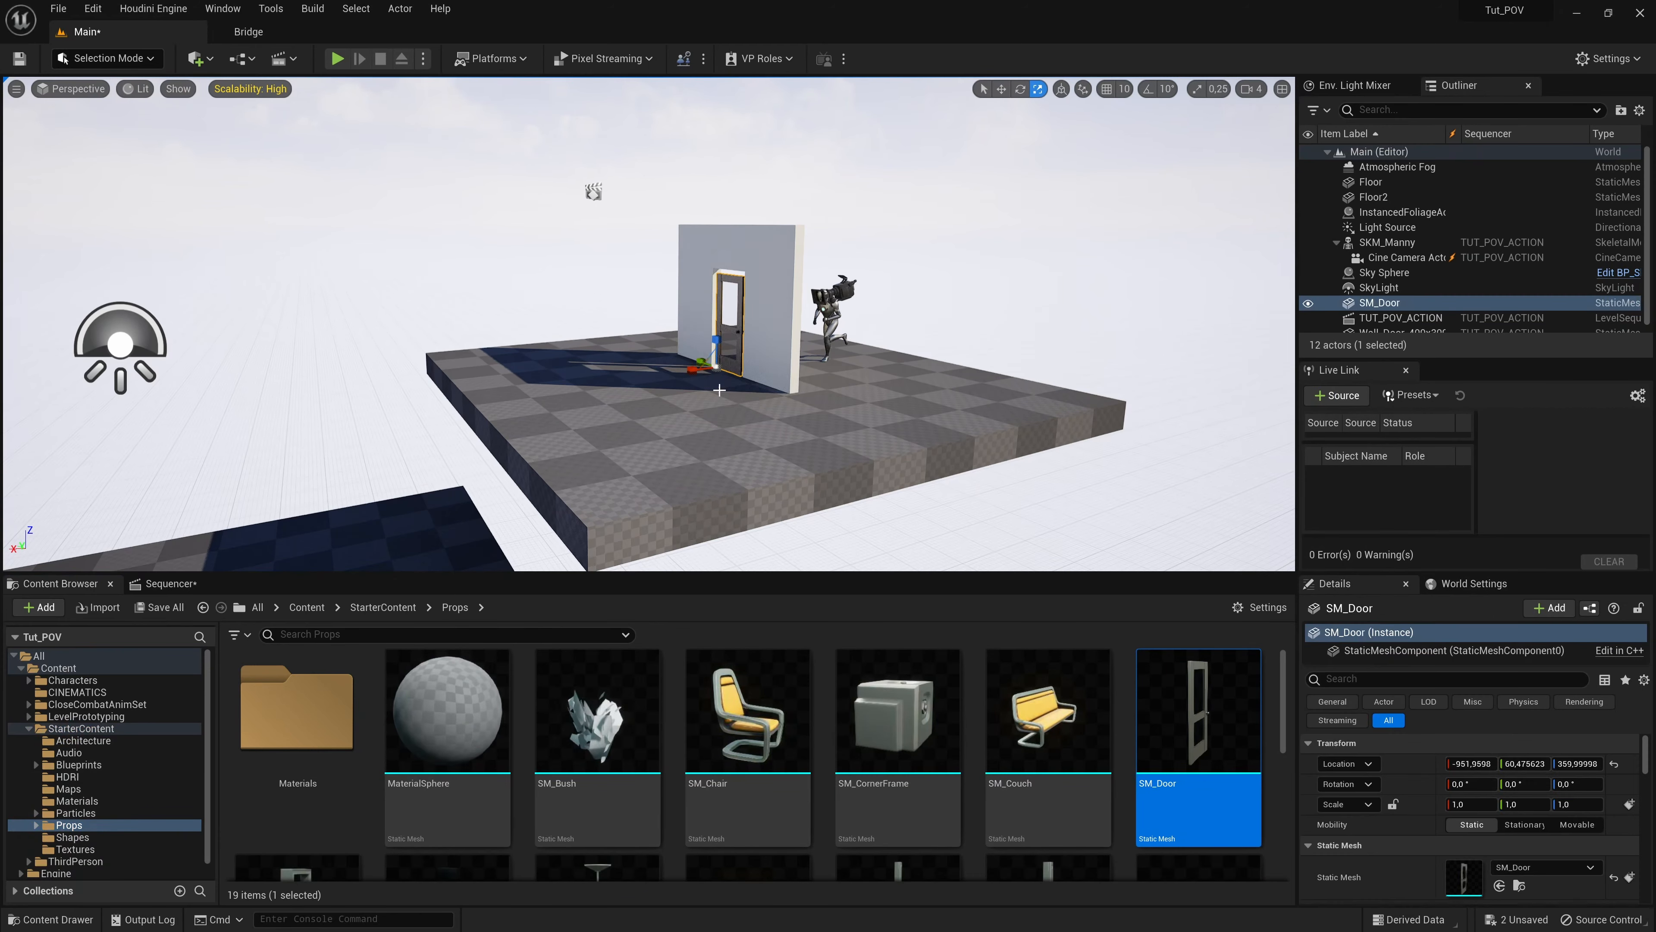
Step: Shift the door along Y and scale it to about 1.21 in Y and 1.04 in Z to fit the wall opening
{"action": "key", "text": "w"}
{"action": "right_click_drag", "start_coordinate": [829, 445], "coordinate": [1062, 465]}
{"action": "key", "text": "a"}
{"action": "key", "text": "w"}
{"action": "key", "text": "w"}
{"action": "left_click_drag", "start_coordinate": [648, 468], "coordinate": [612, 468]}
{"action": "right_click_drag", "start_coordinate": [612, 468], "coordinate": [626, 465]}
{"action": "key", "text": "r"}
{"action": "left_click_drag", "start_coordinate": [611, 514], "coordinate": [631, 500]}
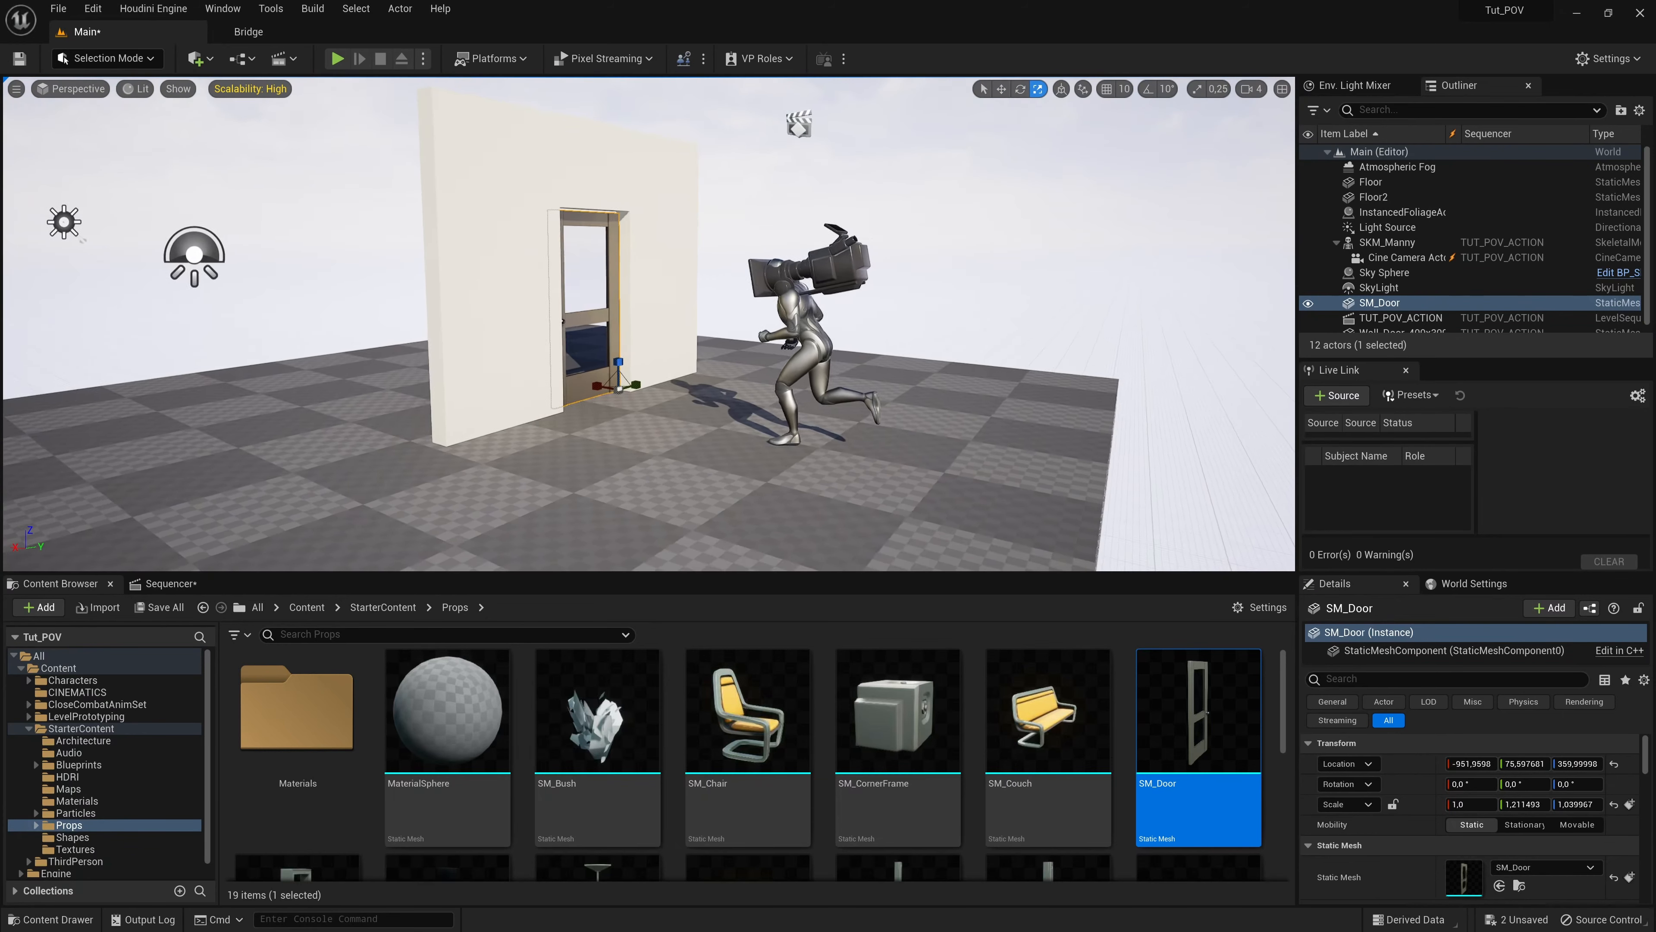
{"action": "right_click_drag", "start_coordinate": [663, 384], "coordinate": [665, 386]}
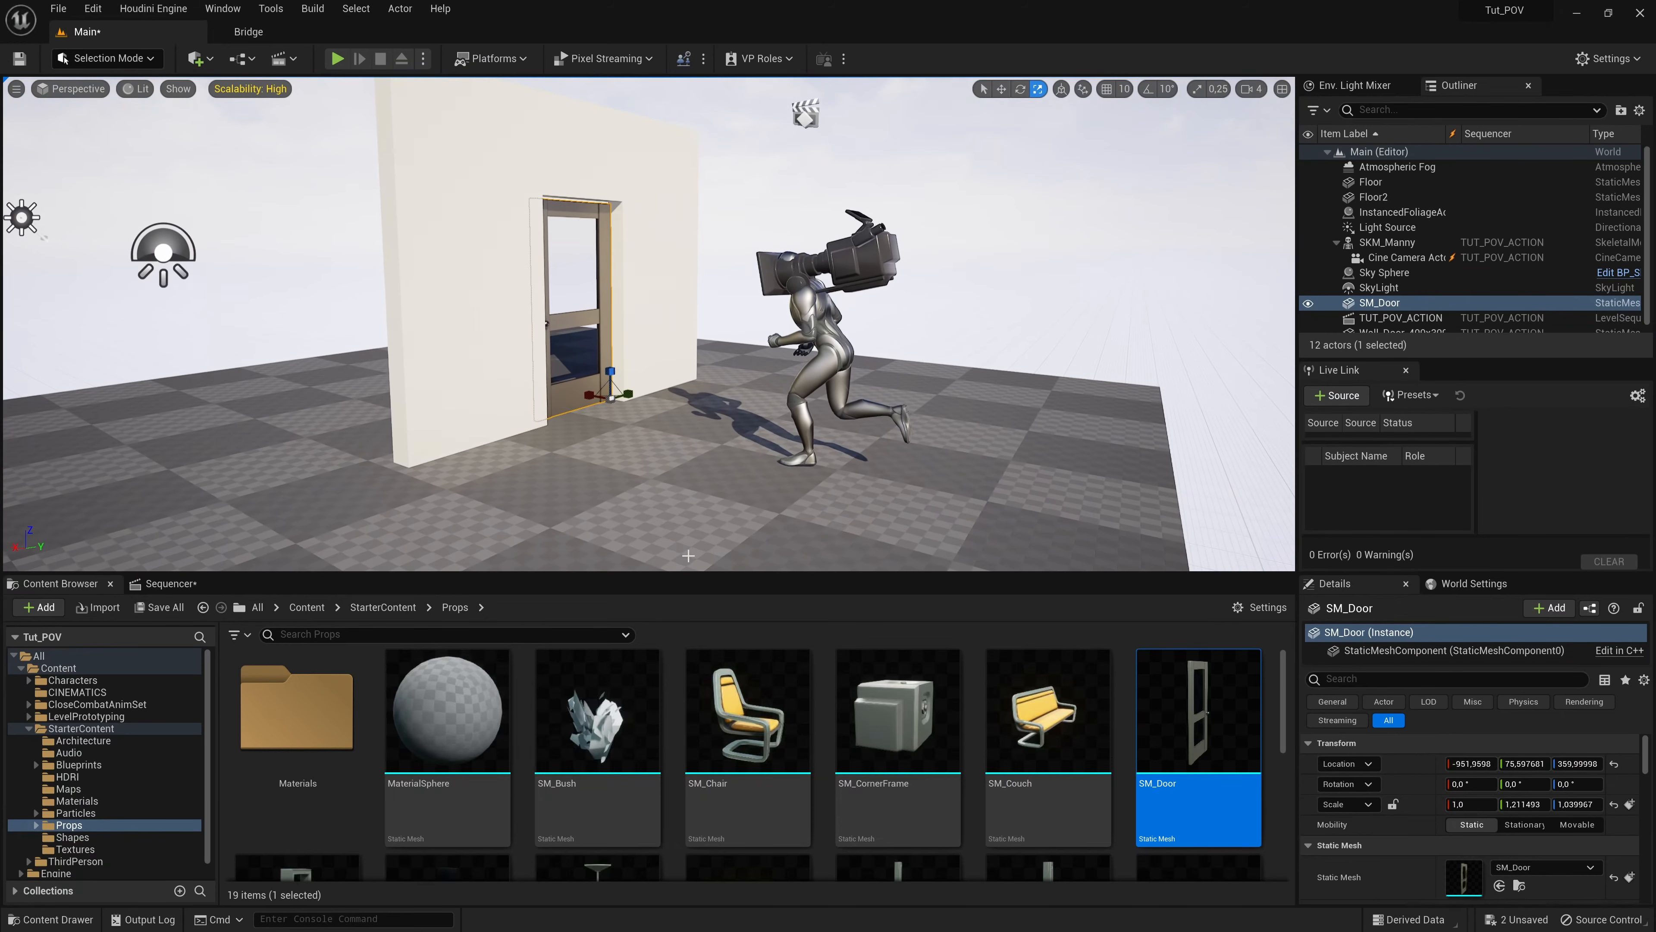
Step: With the sequence at frame 9, rotate the door about 180° around Z and move it back into the opening at about -963, -34, 360
{"action": "left_click", "coordinate": [171, 583]}
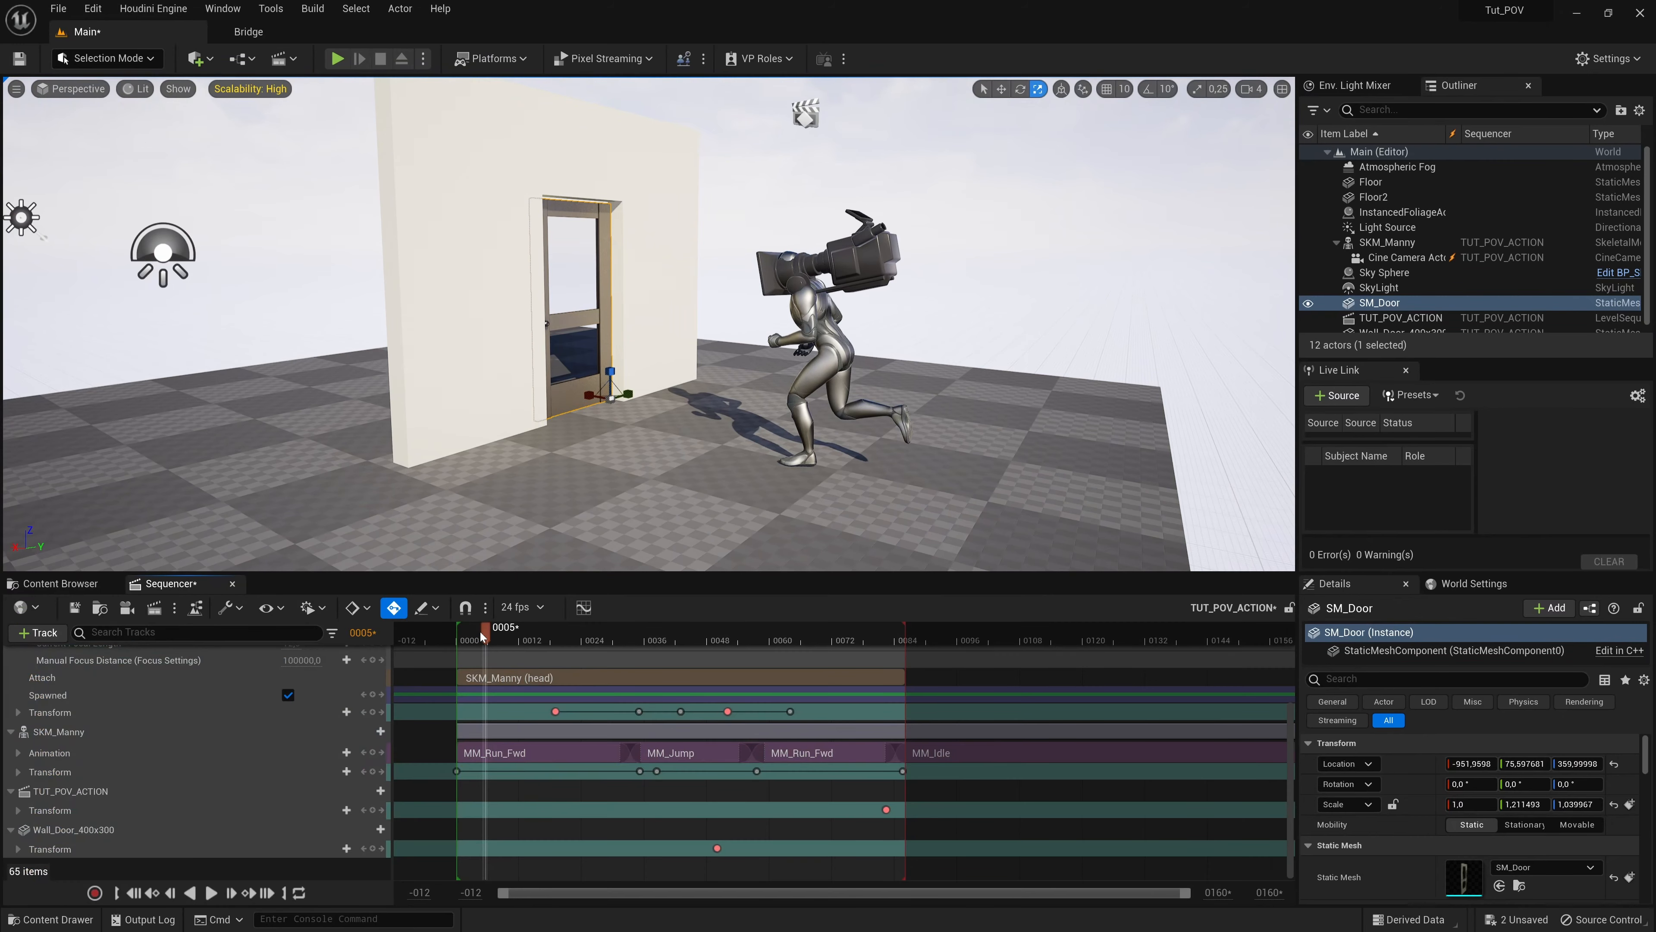
{"action": "mouse_move", "coordinate": [485, 631]}
{"action": "left_mouse_down"}
{"action": "mouse_move", "coordinate": [470, 631]}
{"action": "mouse_move", "coordinate": [530, 645]}
{"action": "mouse_move", "coordinate": [506, 643]}
{"action": "left_mouse_up"}
{"action": "key", "text": "w"}
{"action": "right_click_drag", "start_coordinate": [666, 503], "coordinate": [494, 378]}
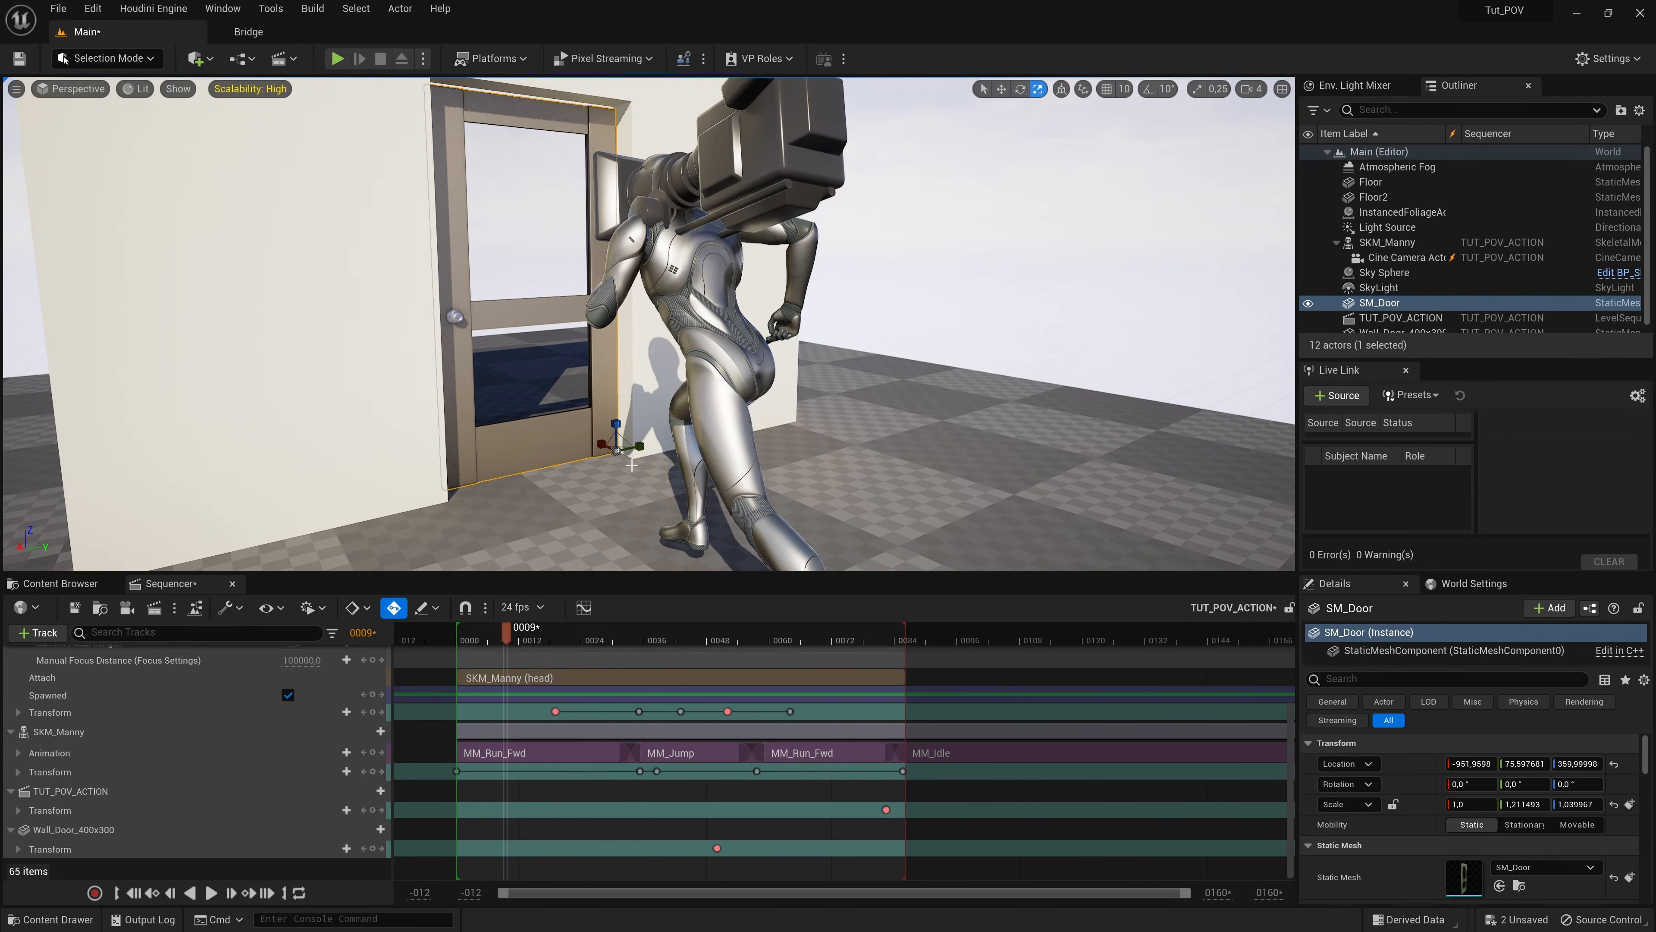
{"action": "key", "text": "e"}
{"action": "left_click_drag", "start_coordinate": [642, 462], "coordinate": [676, 482]}
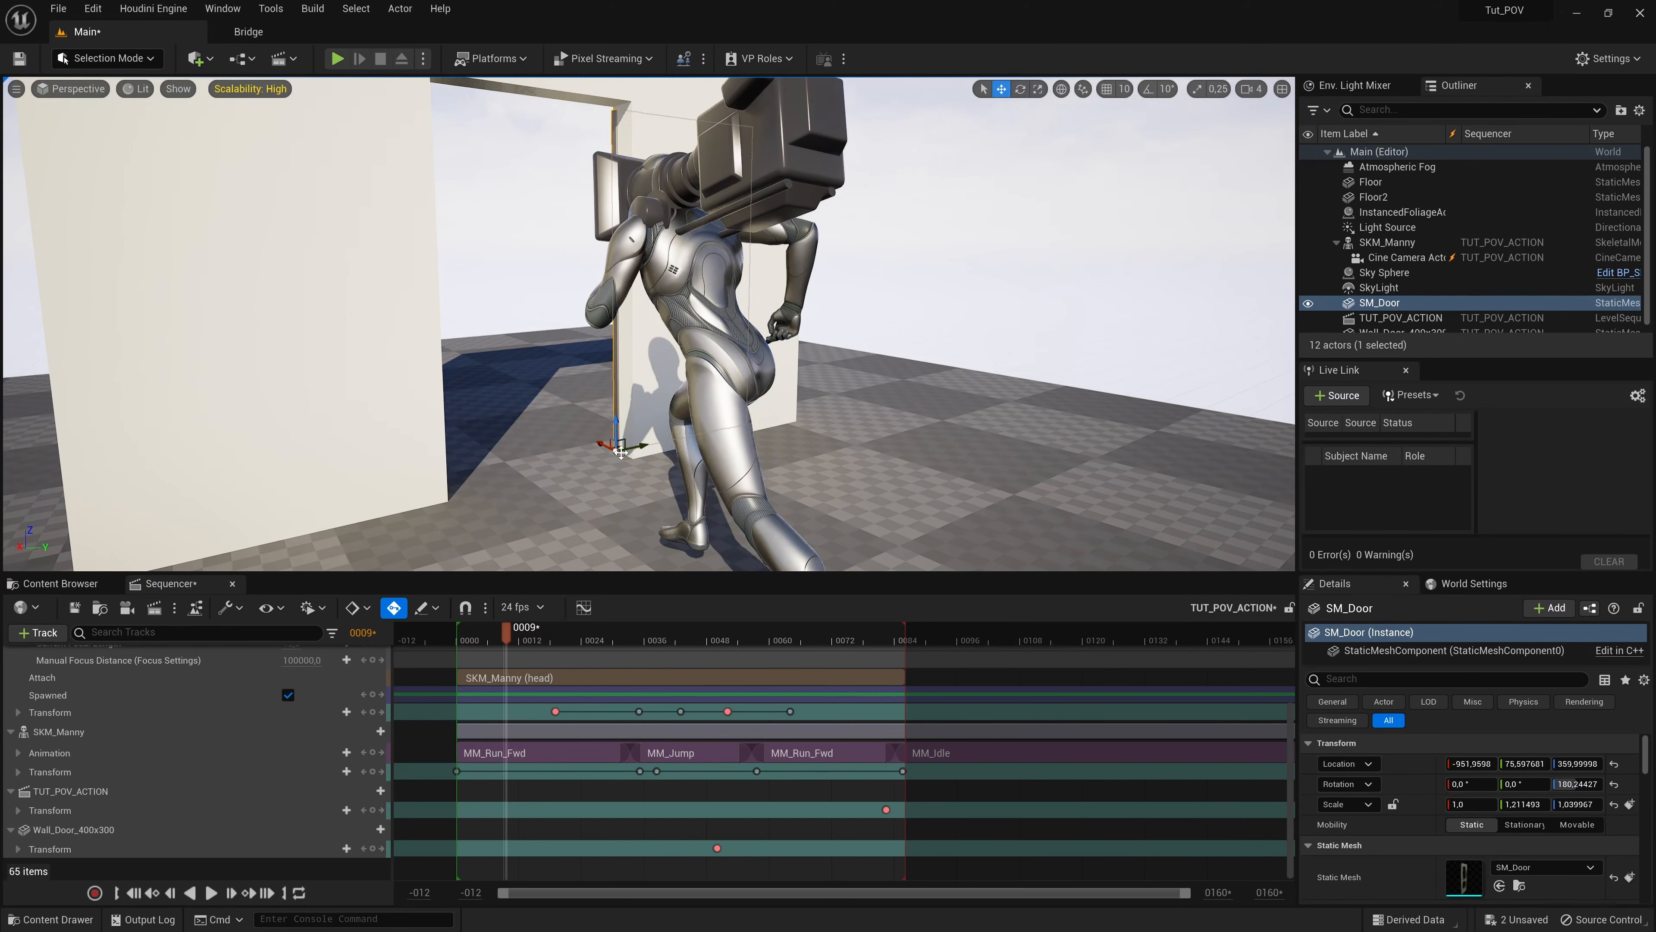
{"action": "left_click_drag", "start_coordinate": [650, 452], "coordinate": [438, 482]}
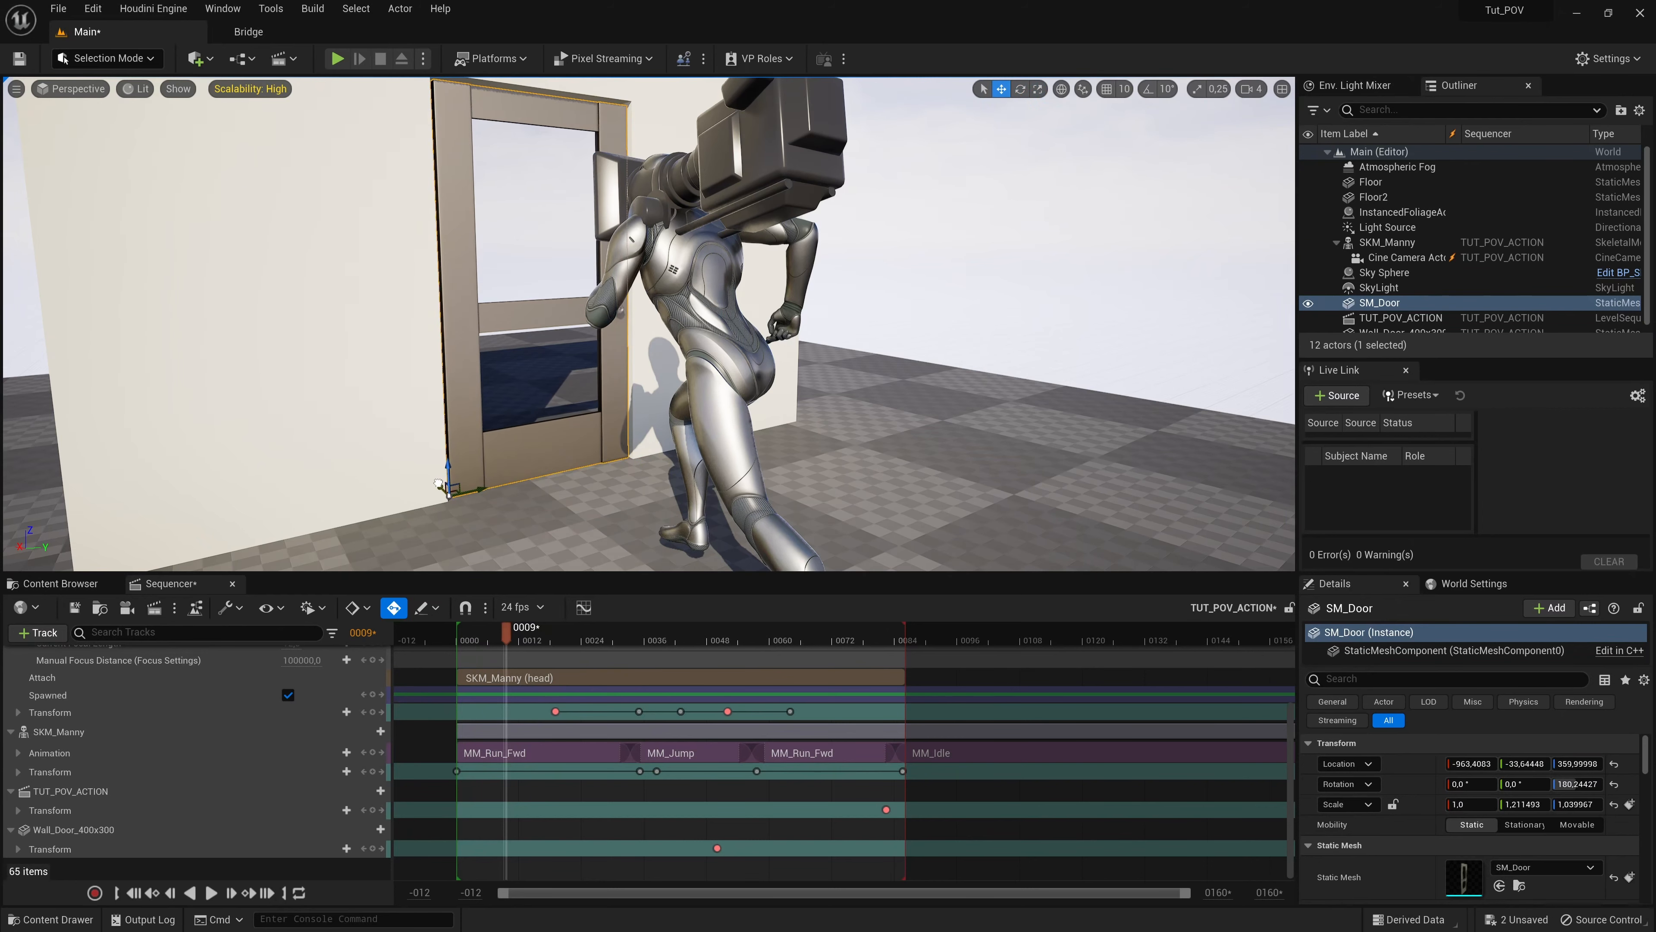
{"action": "right_click_drag", "start_coordinate": [673, 473], "coordinate": [670, 457]}
Step: Scrub the run up to frame 8 and examine from the side how the character approaches the door
{"action": "left_click_drag", "start_coordinate": [497, 641], "coordinate": [528, 644]}
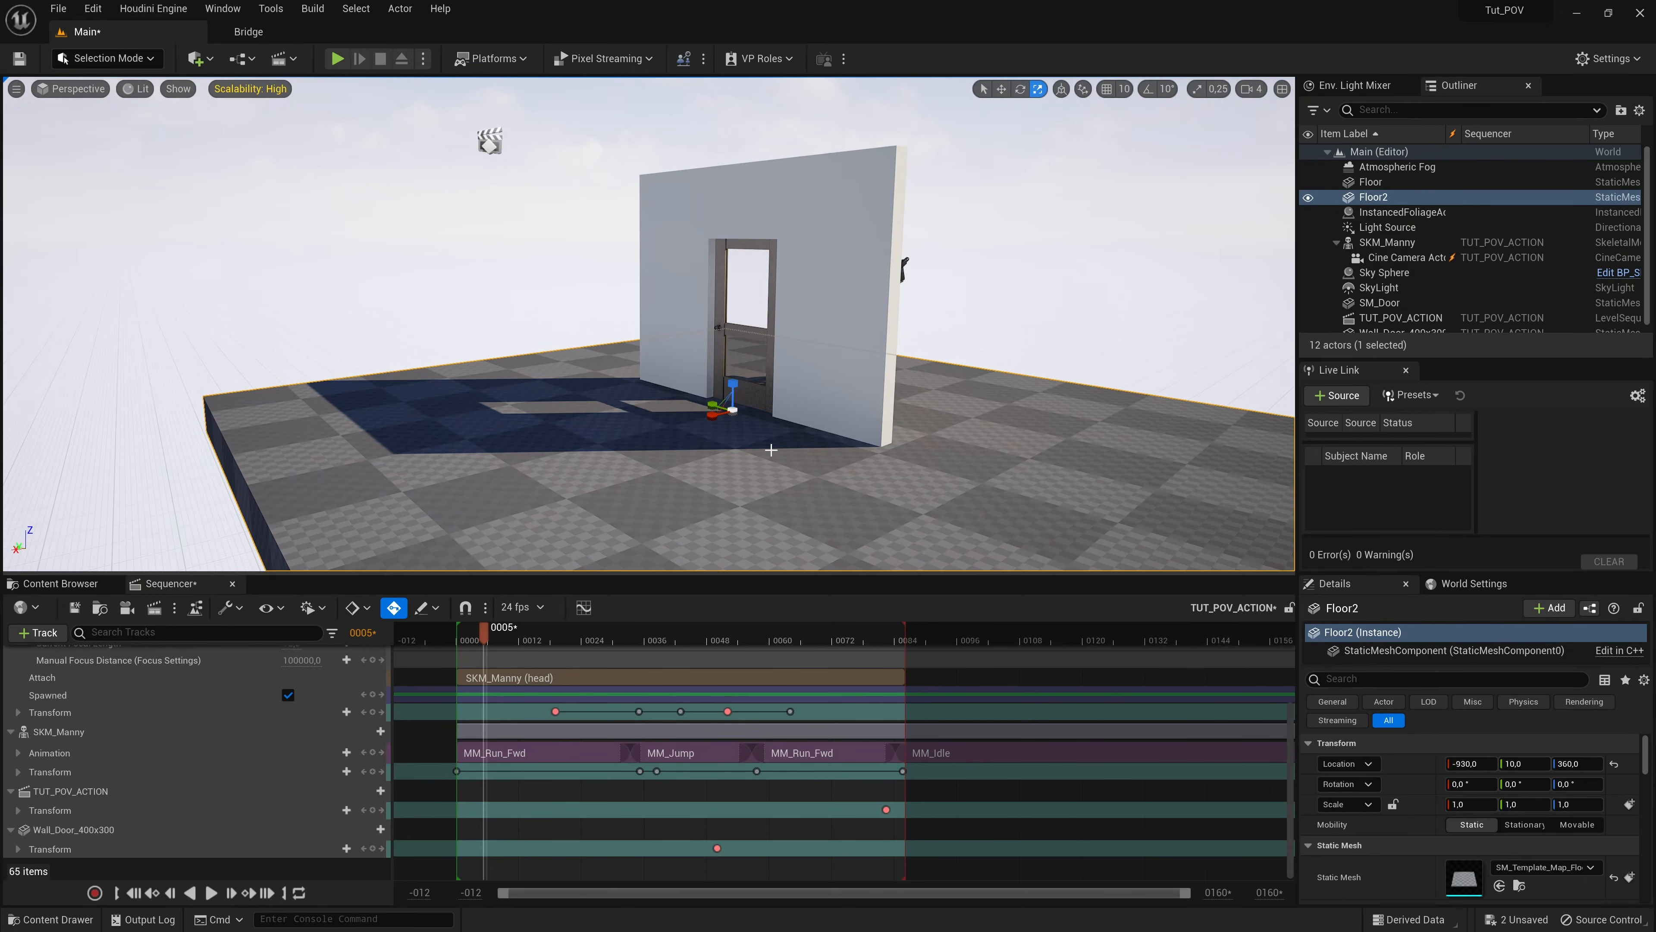
{"action": "right_click_drag", "start_coordinate": [829, 473], "coordinate": [776, 471]}
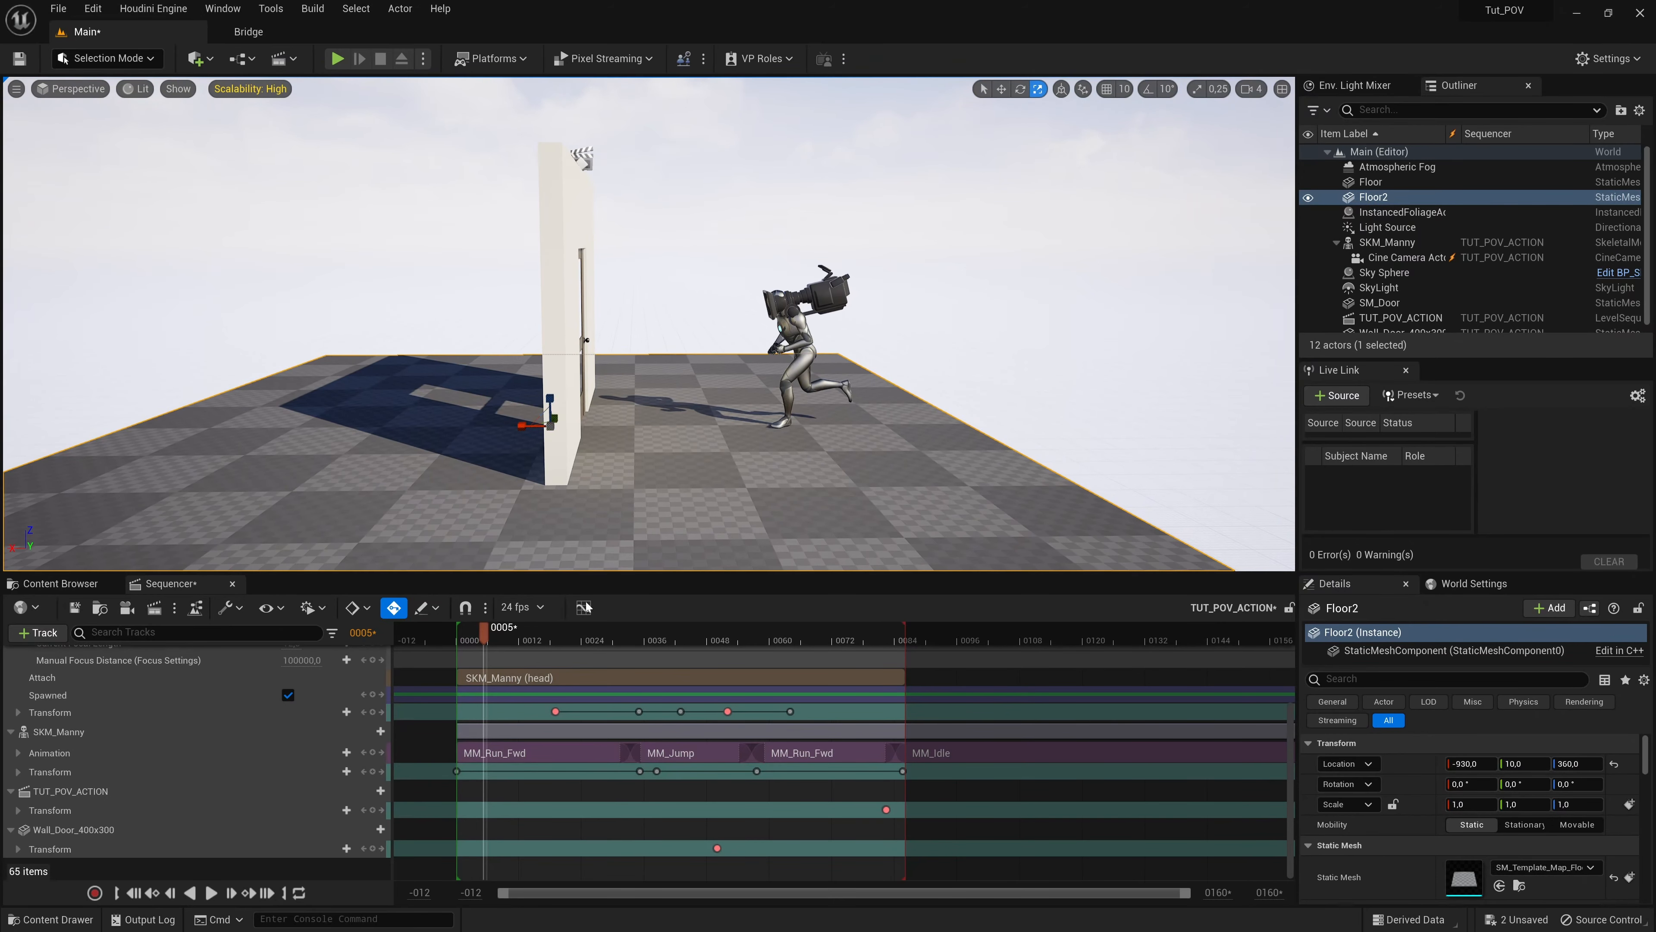
{"action": "mouse_move", "coordinate": [487, 634]}
{"action": "left_mouse_down"}
{"action": "mouse_move", "coordinate": [627, 656]}
{"action": "mouse_move", "coordinate": [501, 646]}
{"action": "left_mouse_up"}
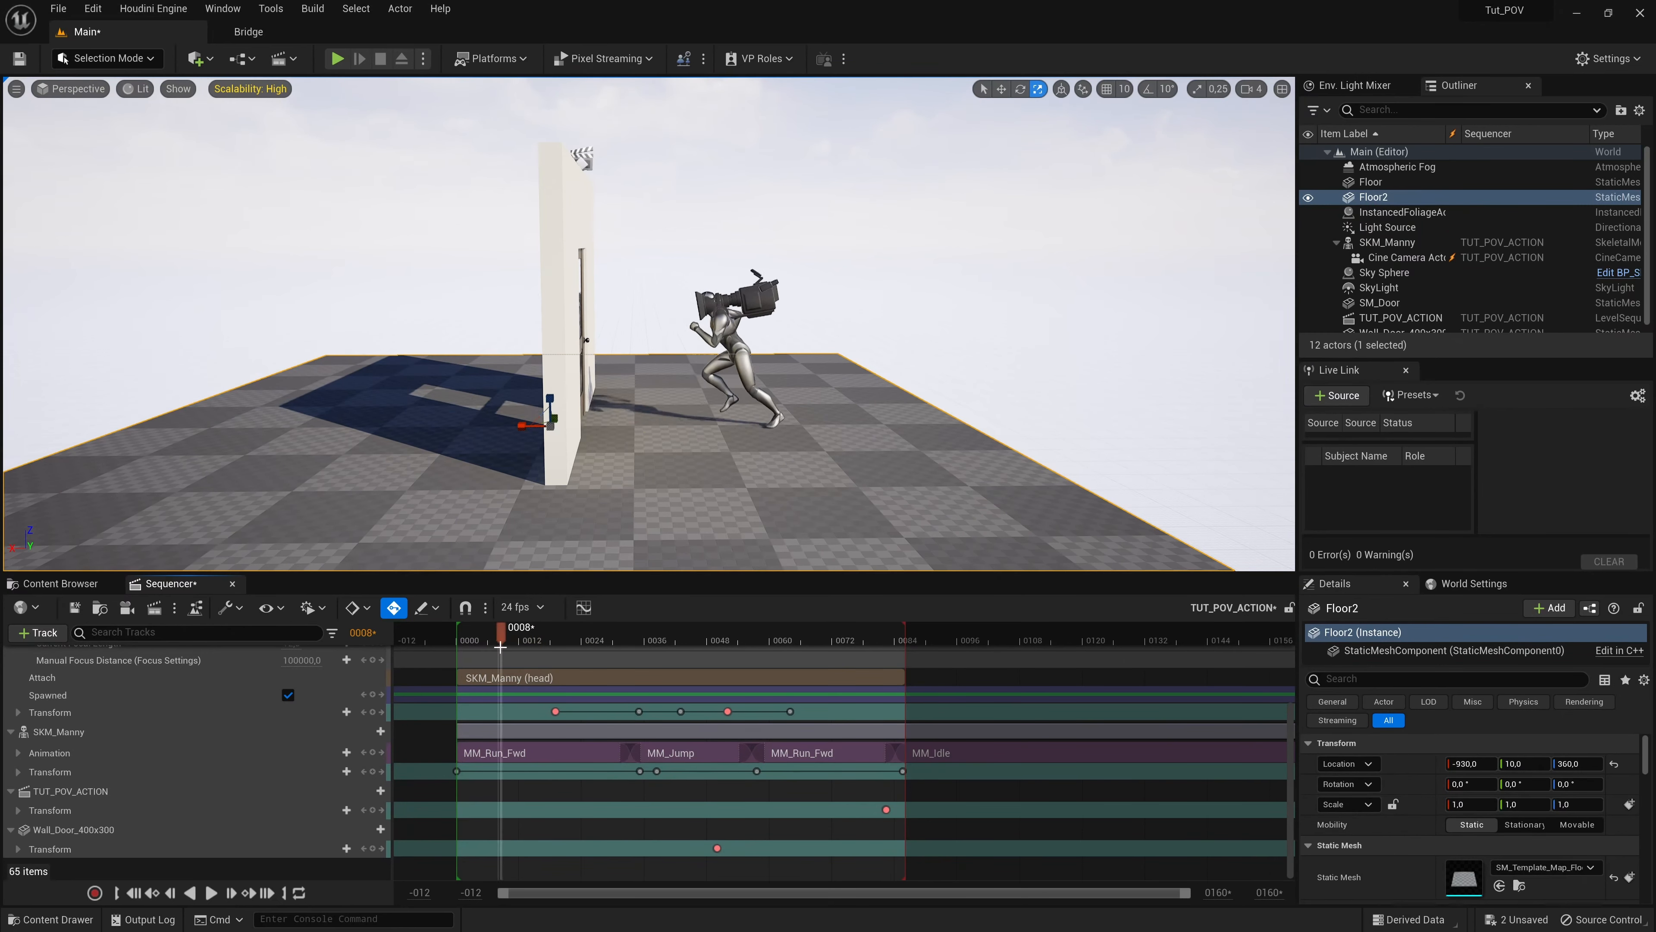
{"action": "left_click_drag", "start_coordinate": [676, 536], "coordinate": [724, 543], "text": "alt"}
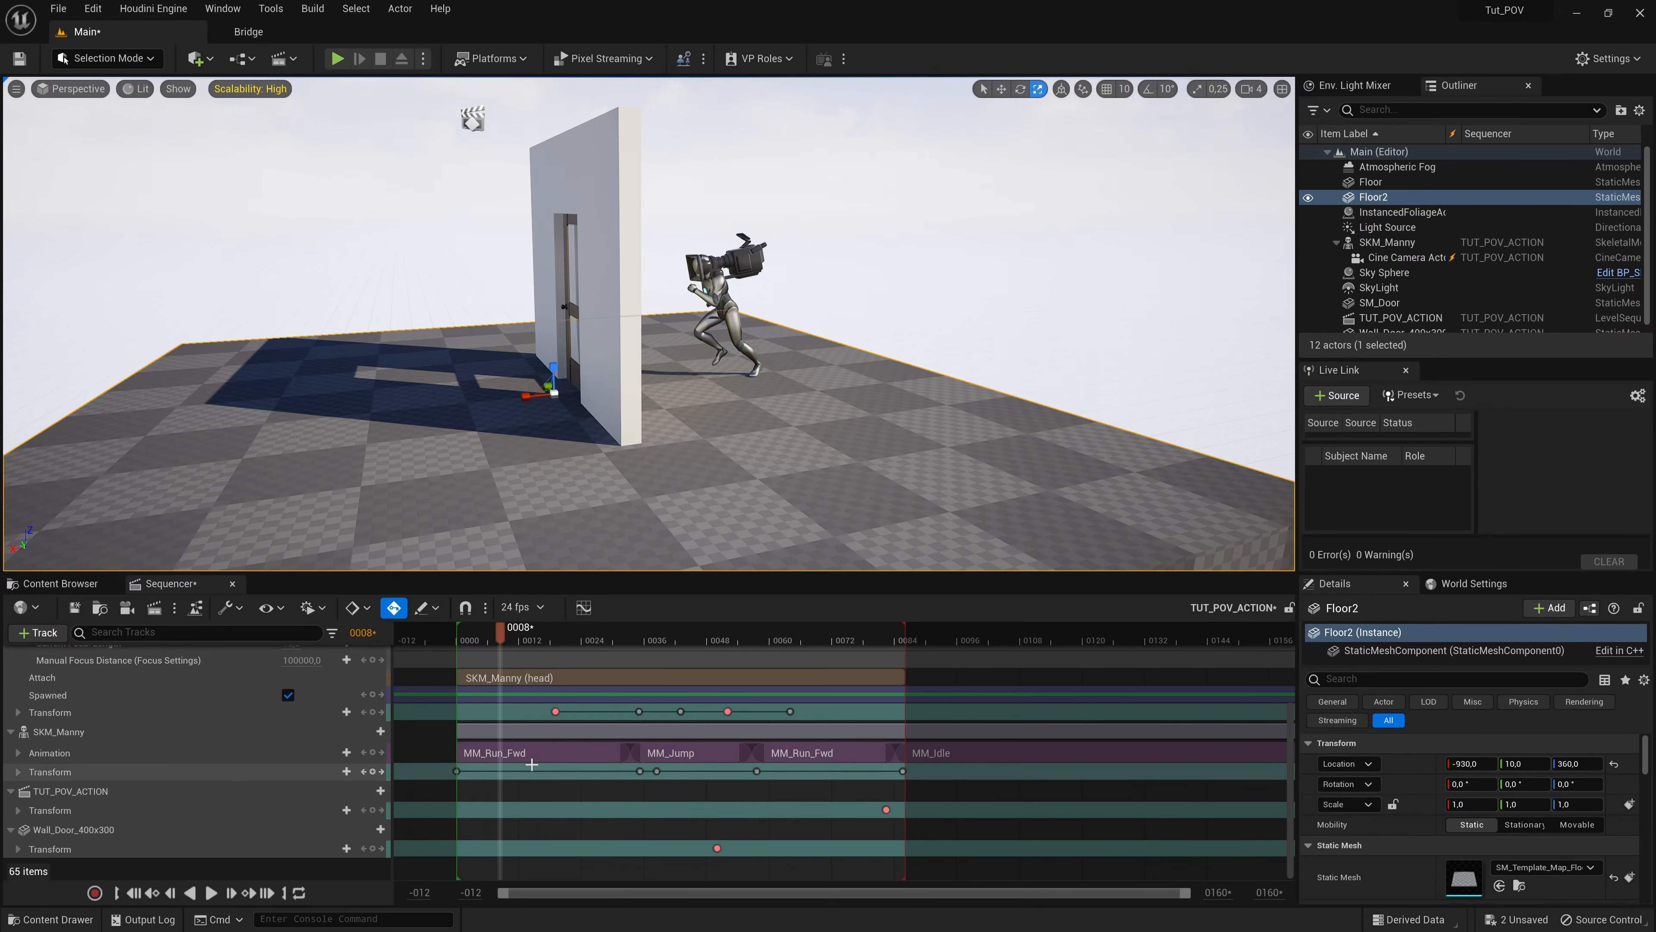
Step: Bake SKM_Manny's animation to the CR_Mannequin_Body control rig with key reduction off
{"action": "left_click", "coordinate": [551, 752]}
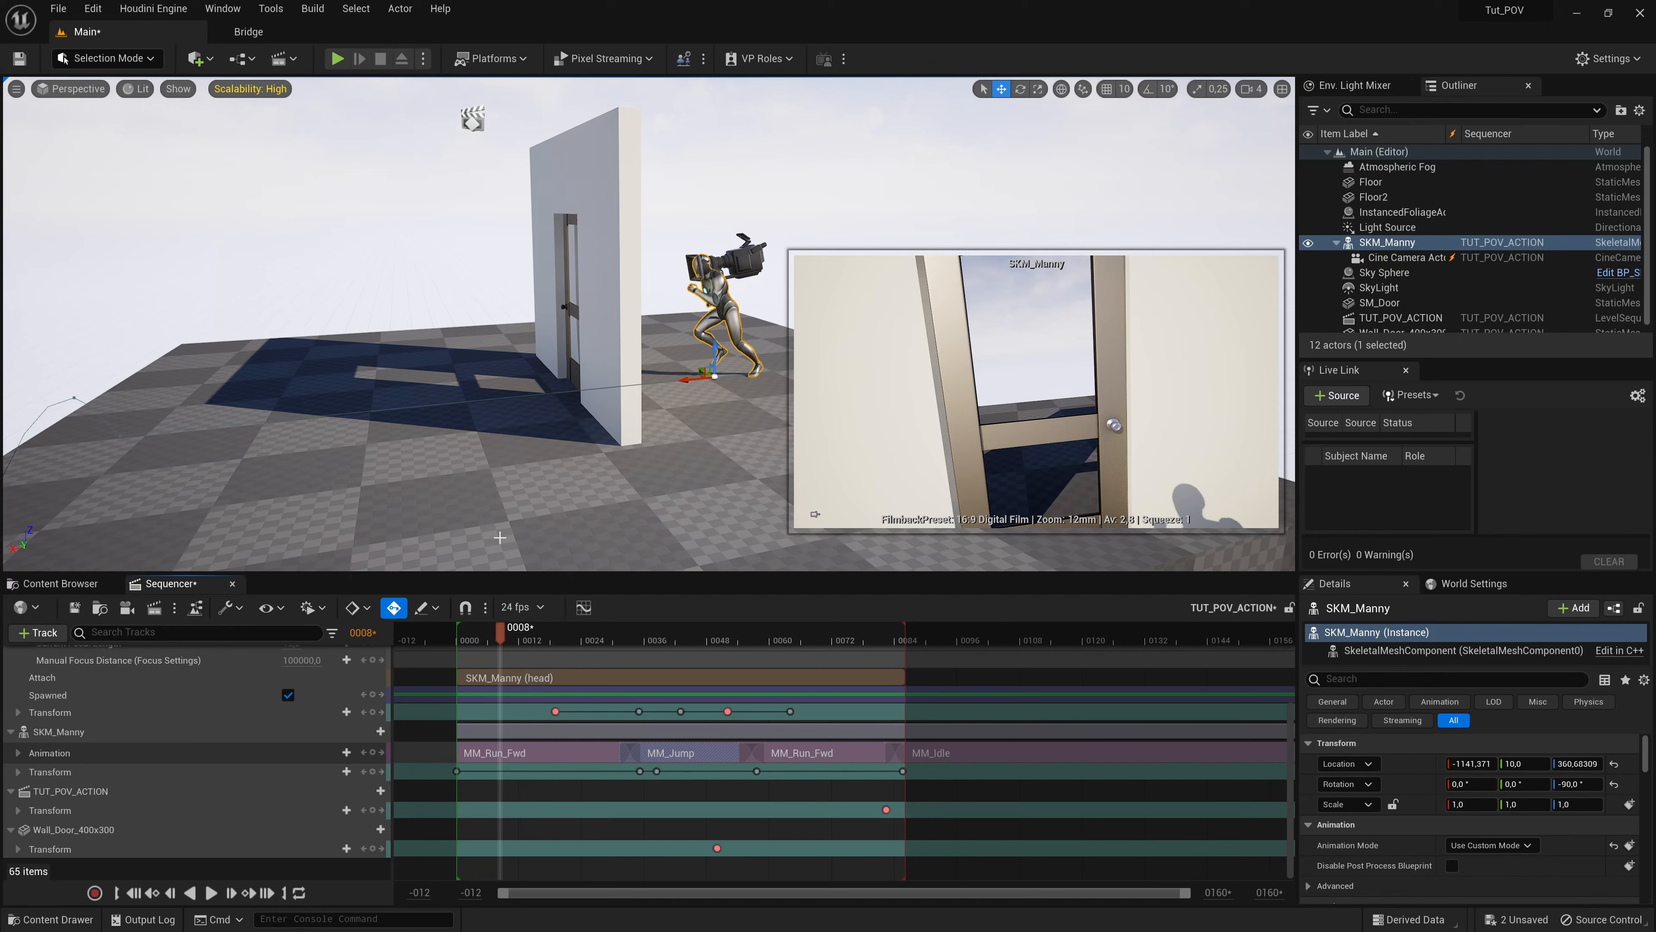
{"action": "left_click", "coordinate": [126, 735]}
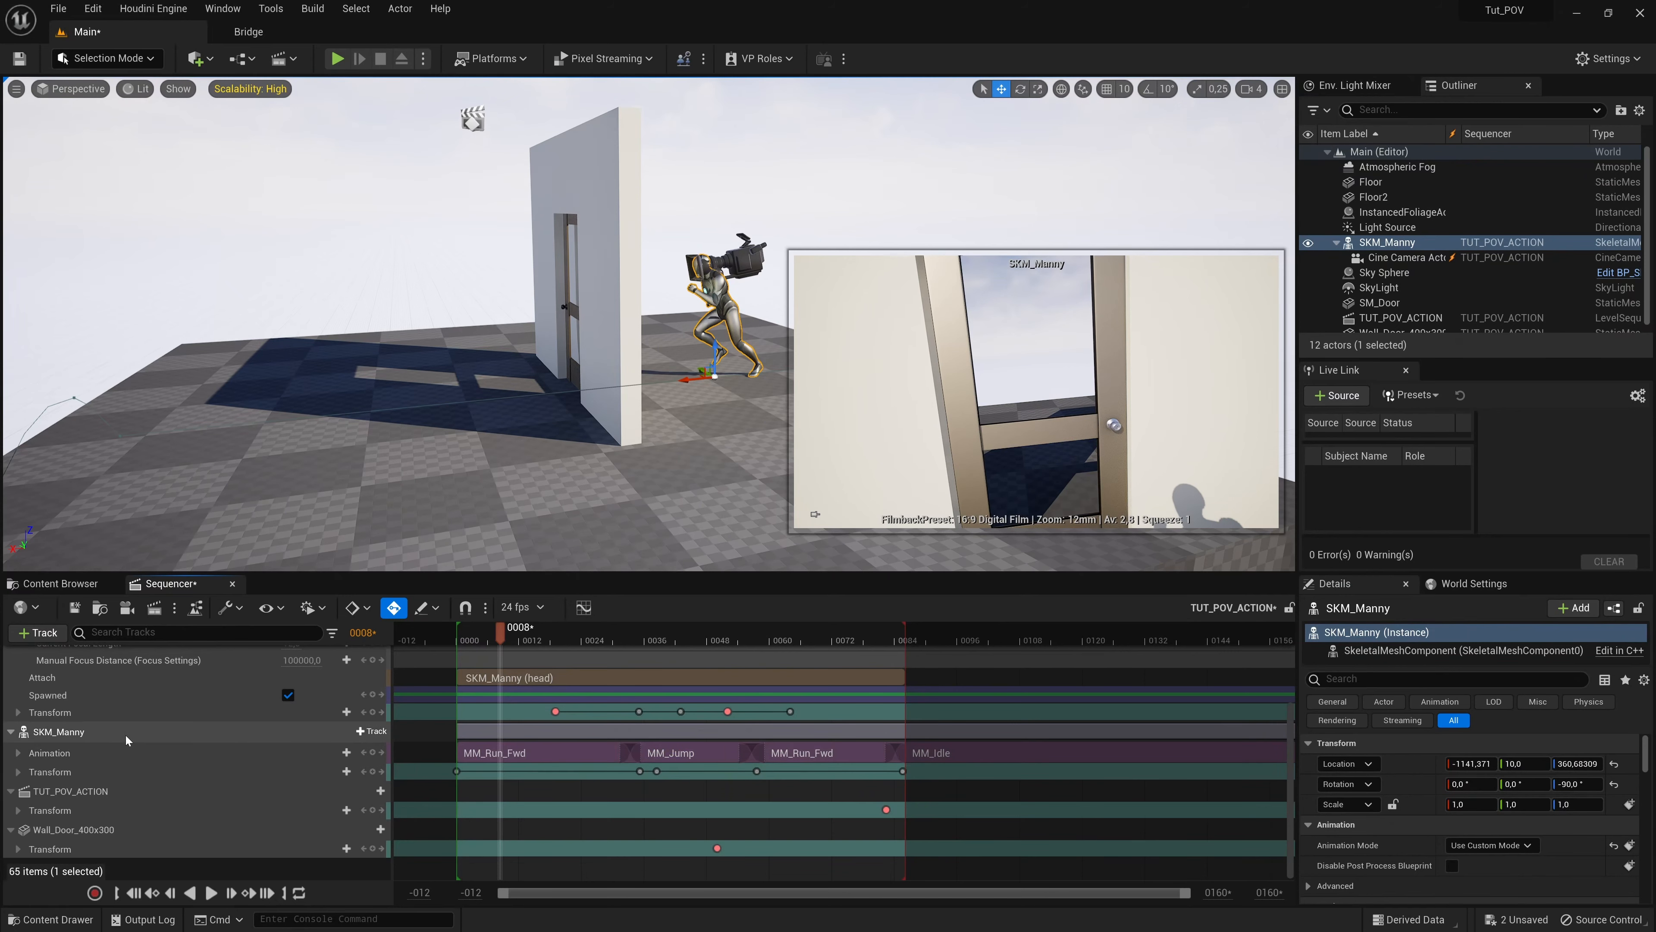
{"action": "right_click", "coordinate": [80, 734]}
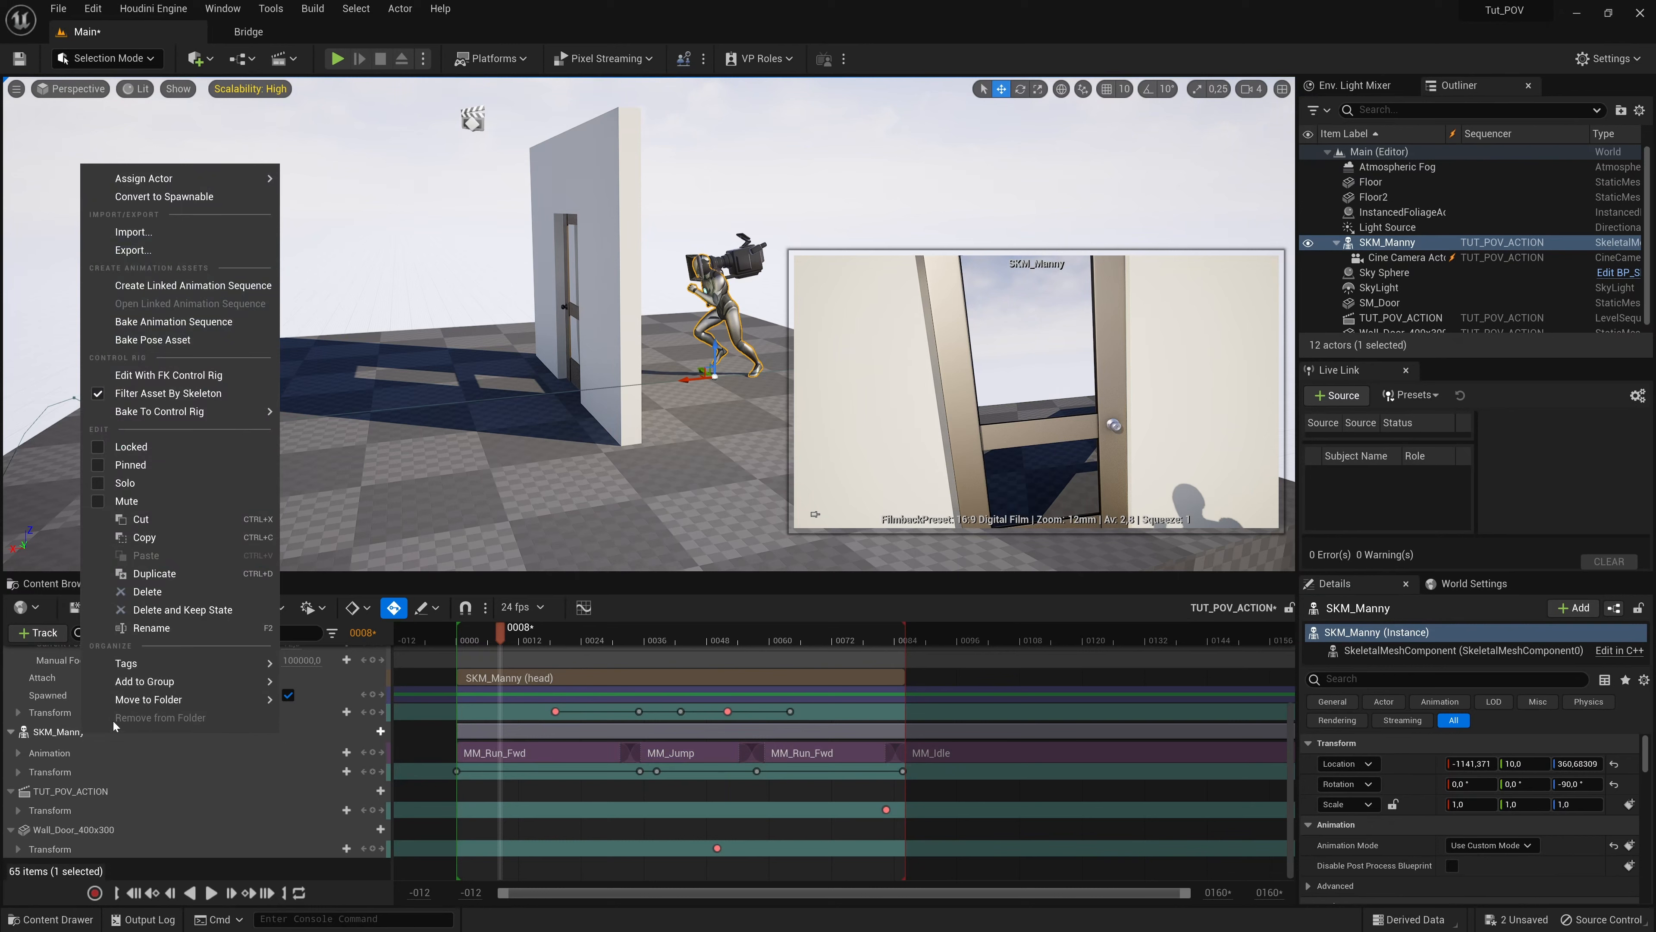
{"action": "mouse_move", "coordinate": [206, 412]}
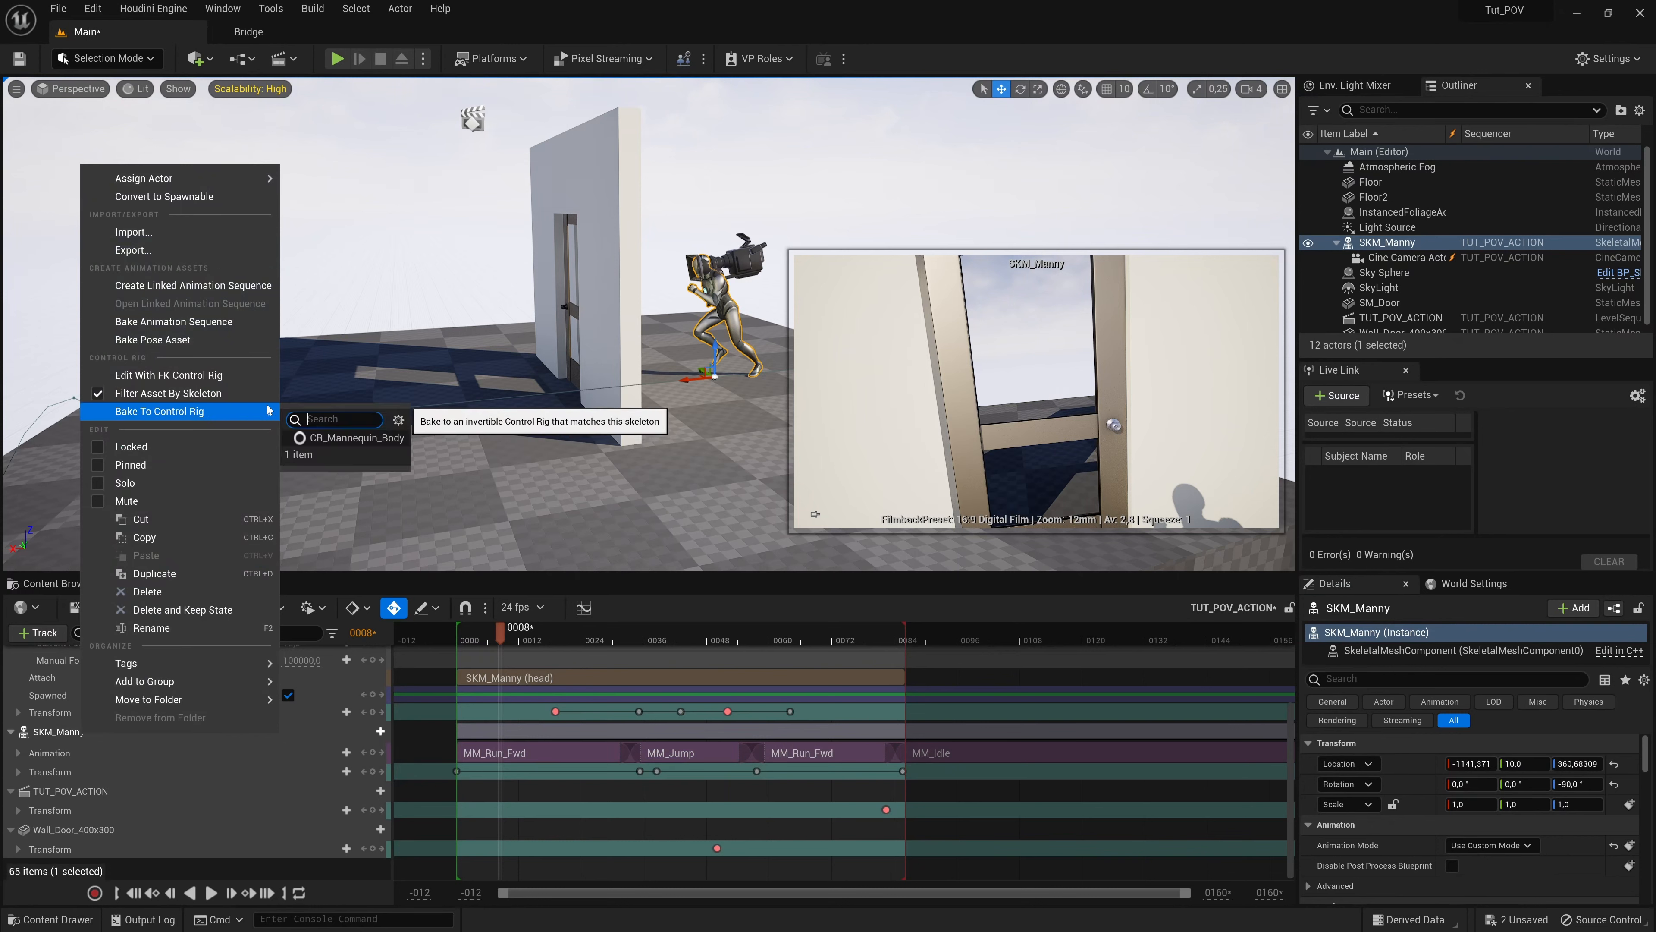
{"action": "left_click", "coordinate": [361, 442]}
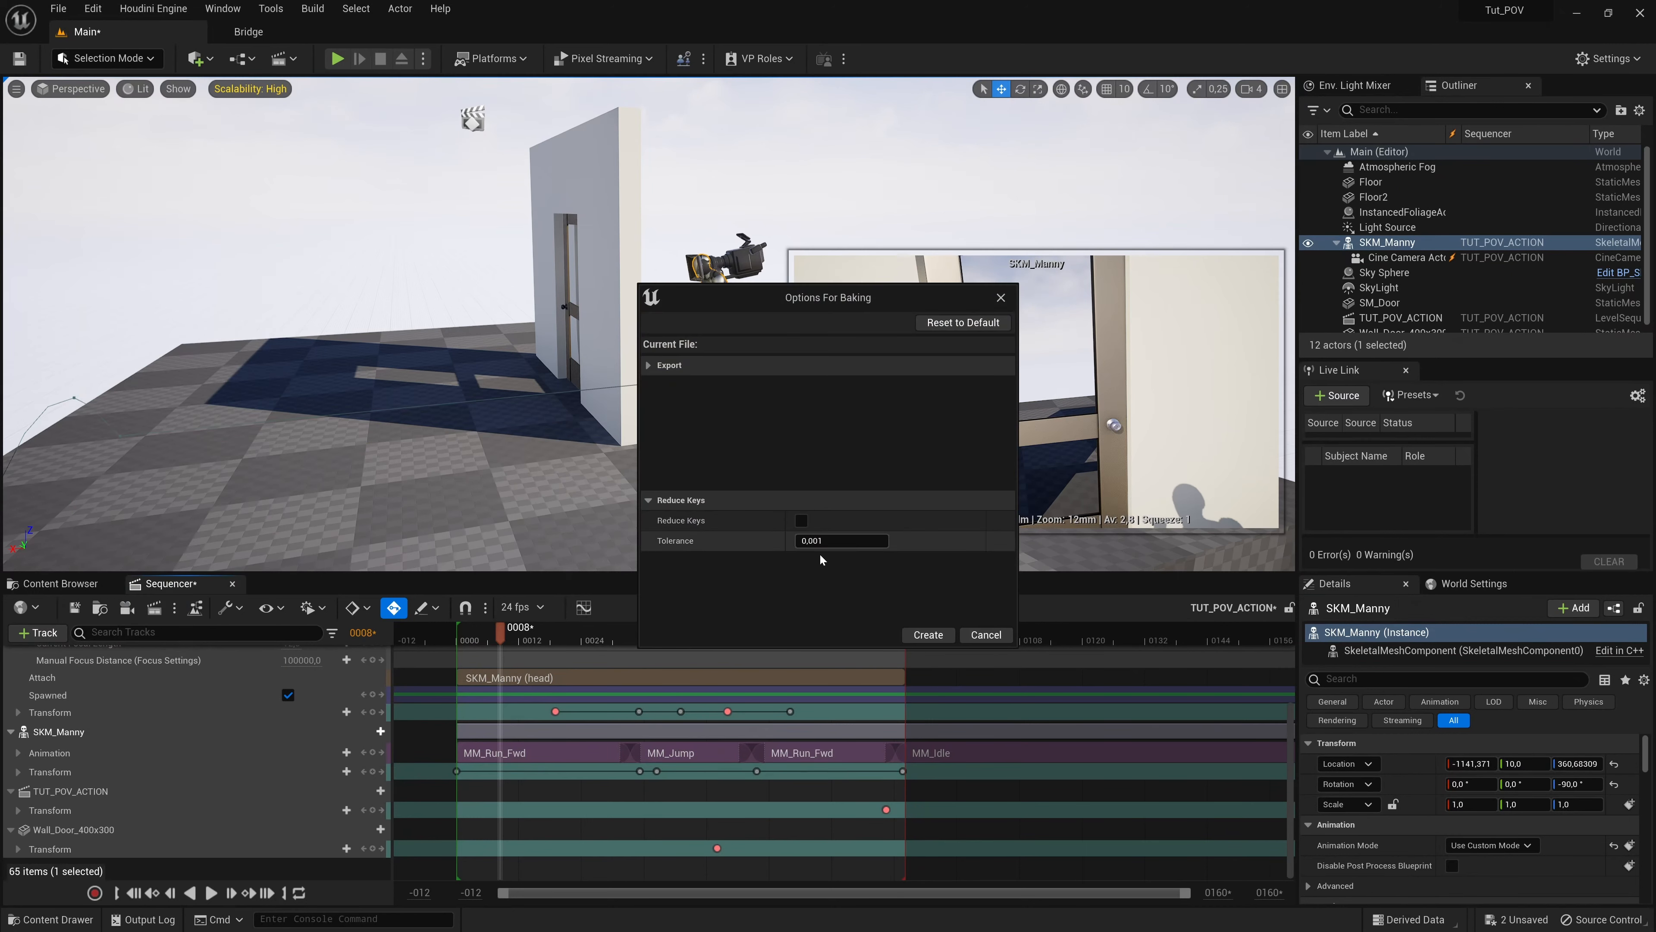
{"action": "left_click", "coordinate": [925, 635]}
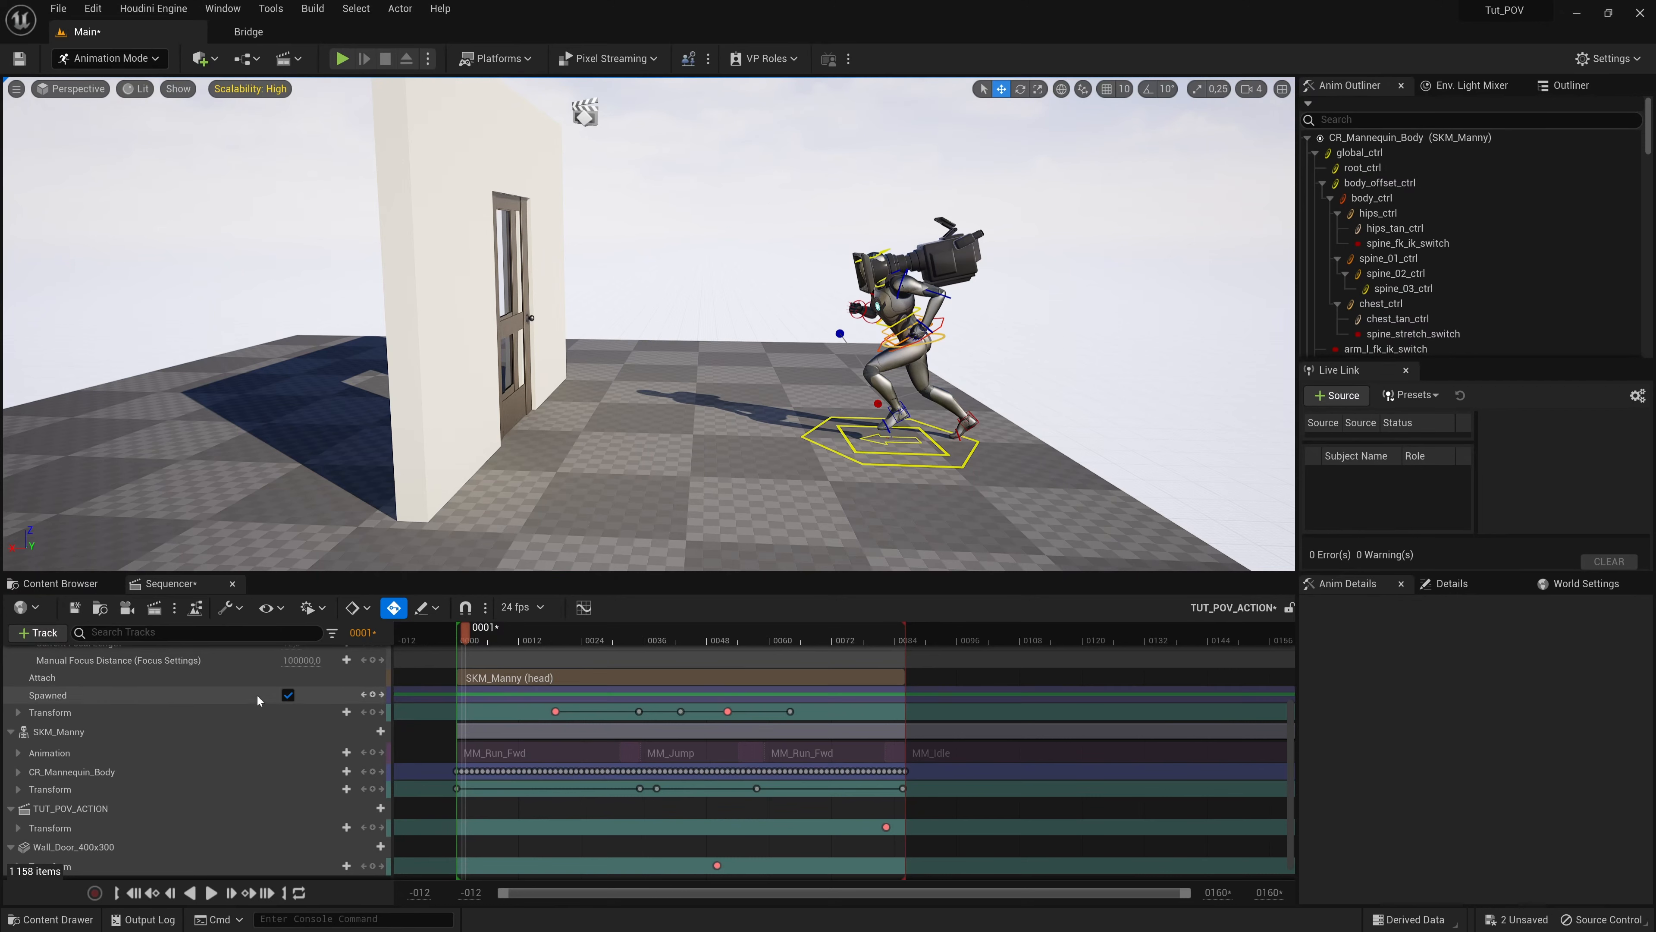
Step: Add an additive section to the CR_Mannequin_Body control rig track
{"action": "left_click", "coordinate": [89, 773]}
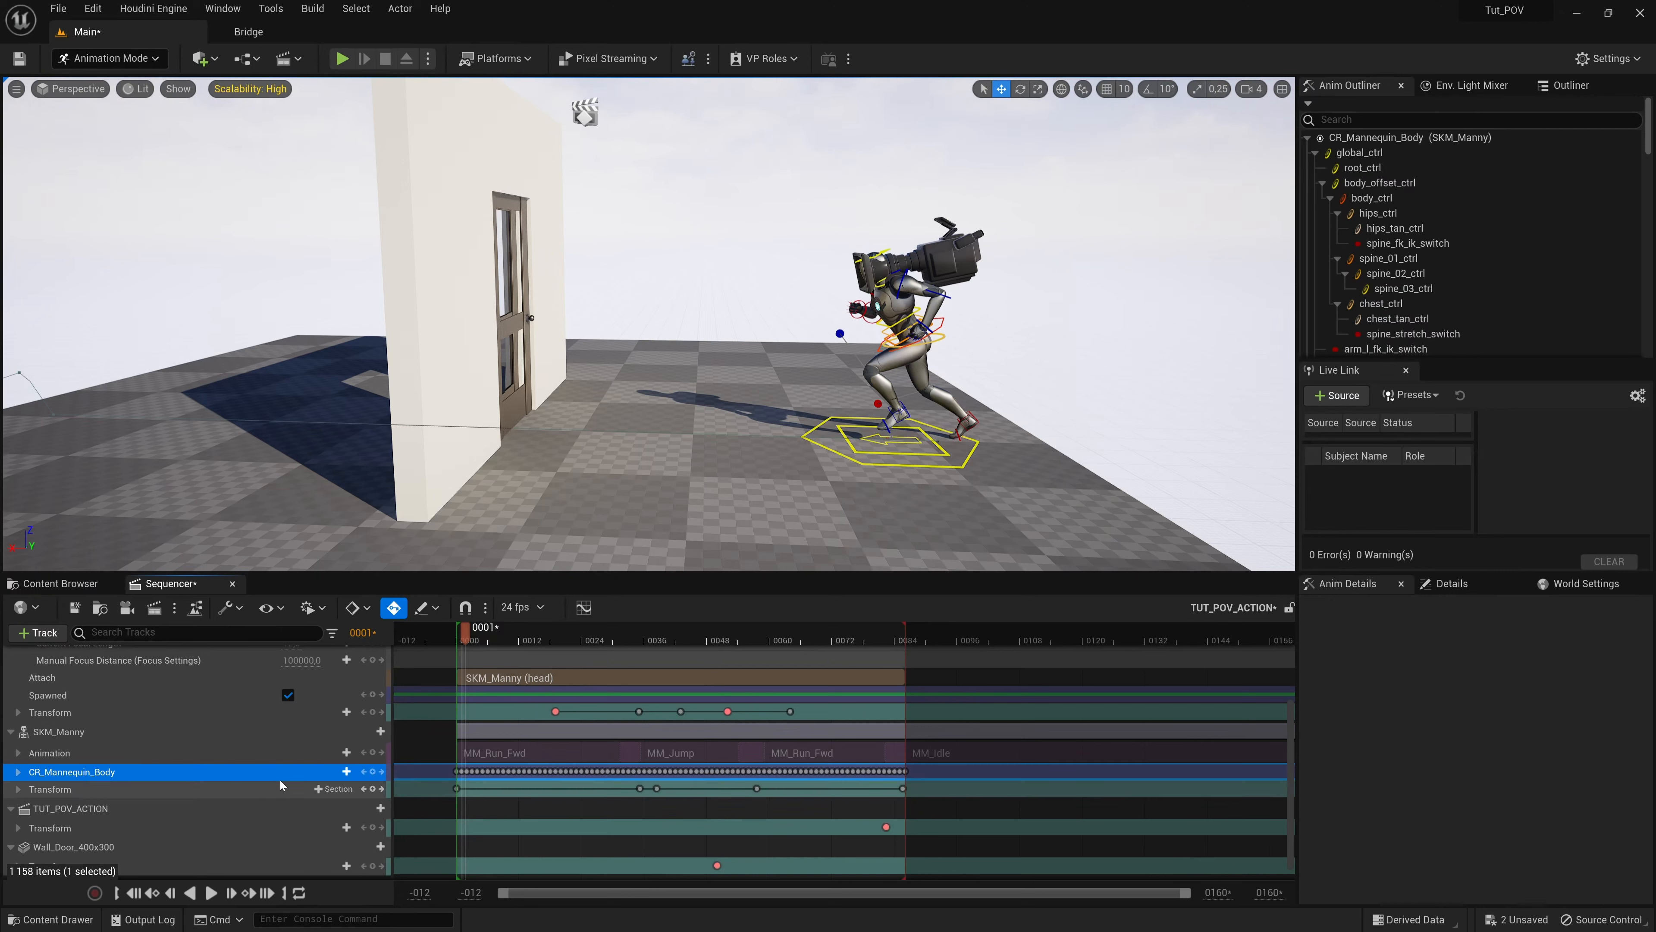
{"action": "left_click", "coordinate": [333, 772]}
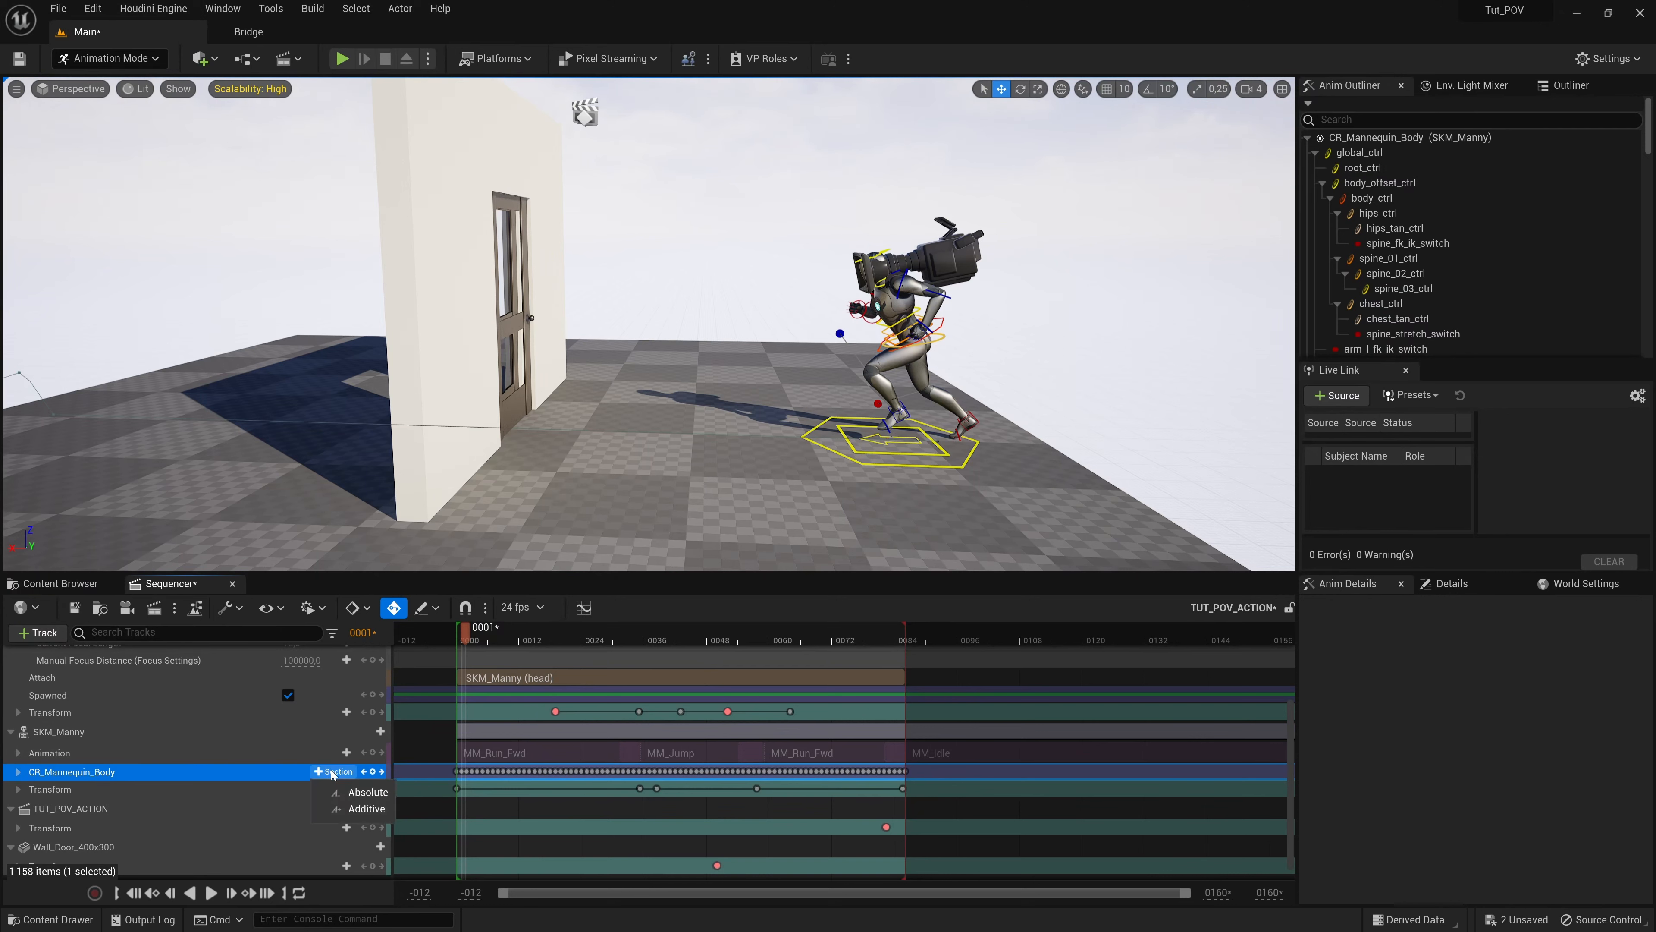
{"action": "left_click", "coordinate": [360, 809]}
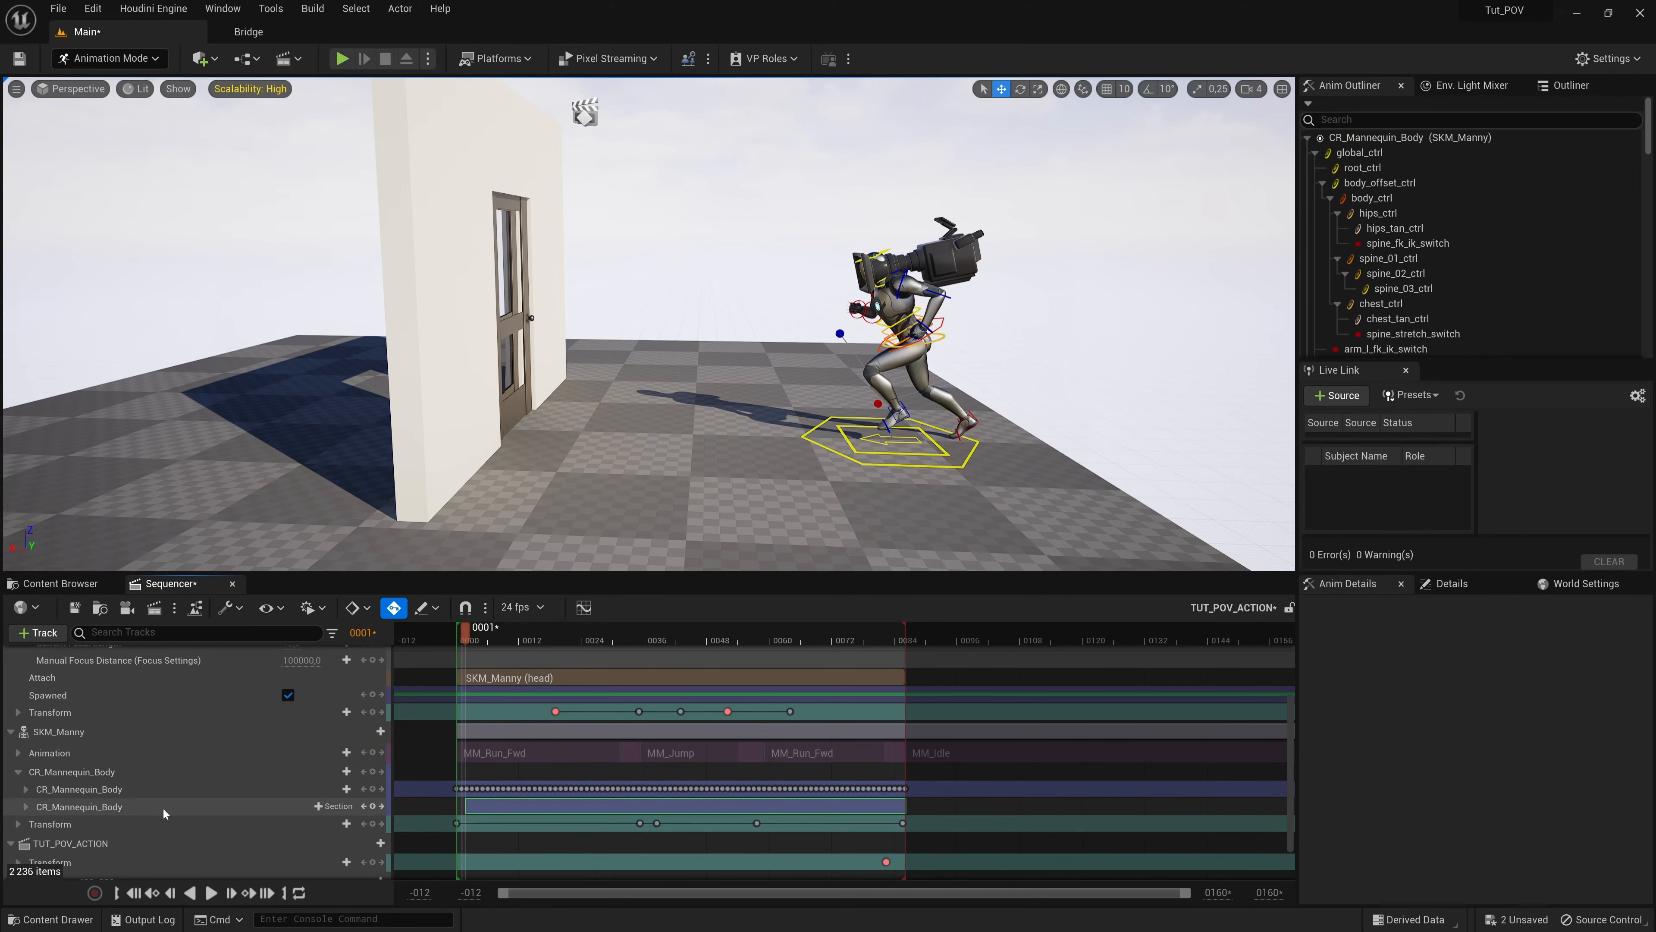
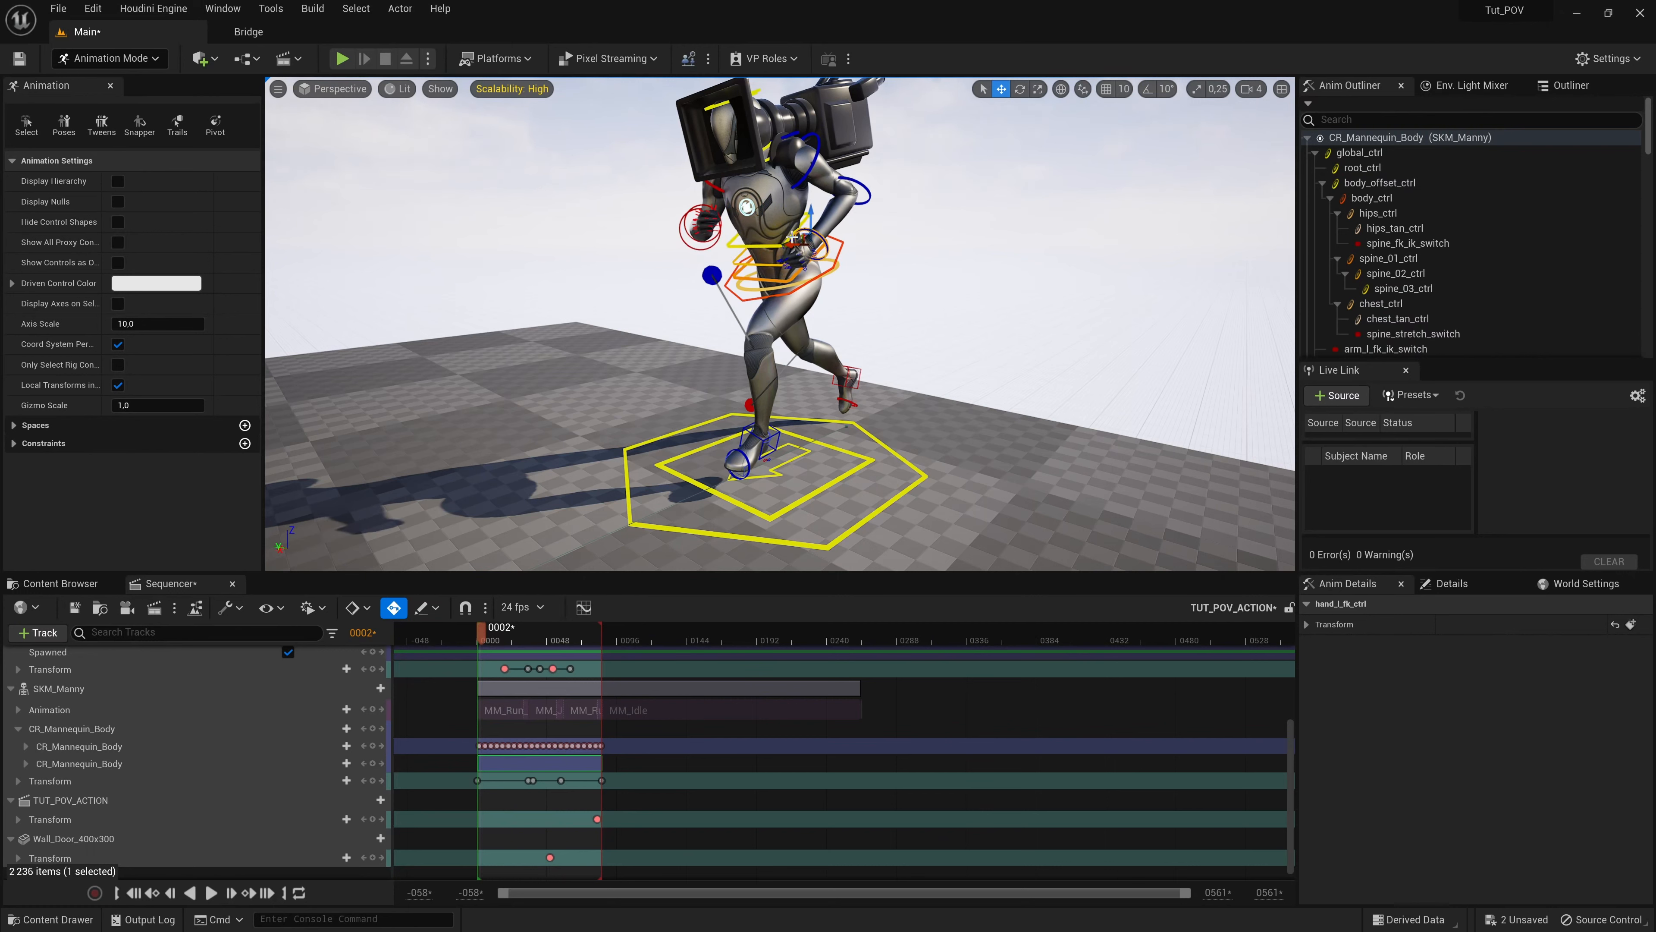
Step: Undo the last control move and rotate the upperarm_l_fk_ctrl control at frame 2 to bring the left arm forward in front of the chest
{"action": "key", "text": "ctrl+z"}
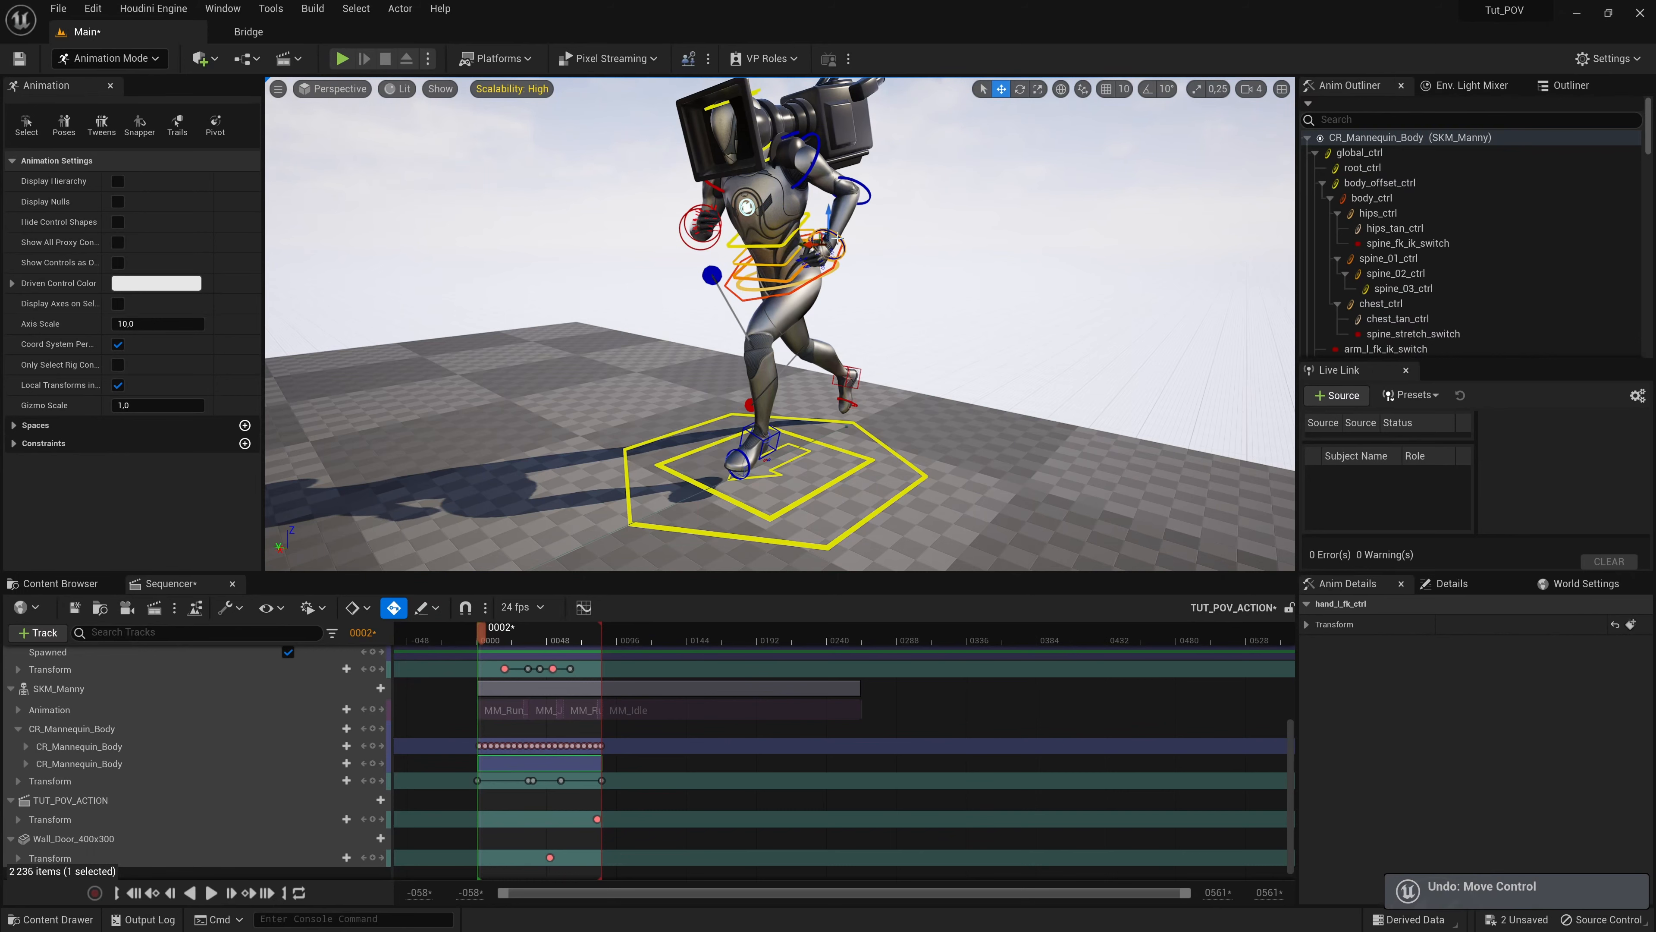
{"action": "key", "text": "e"}
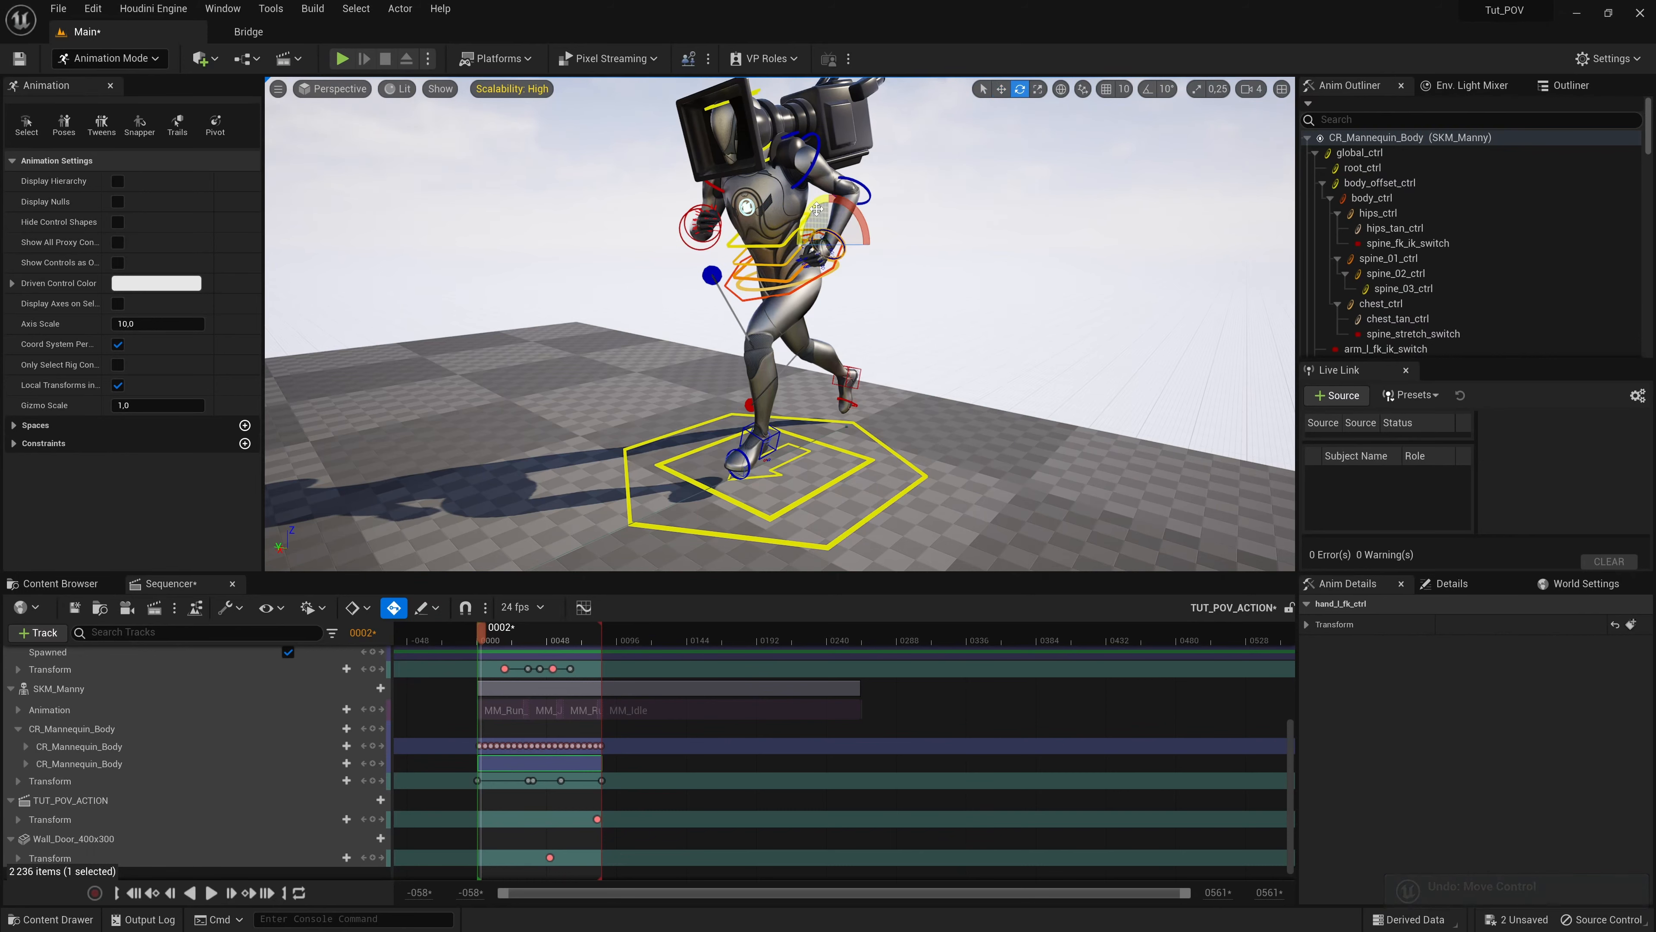
{"action": "left_click", "coordinate": [814, 152]}
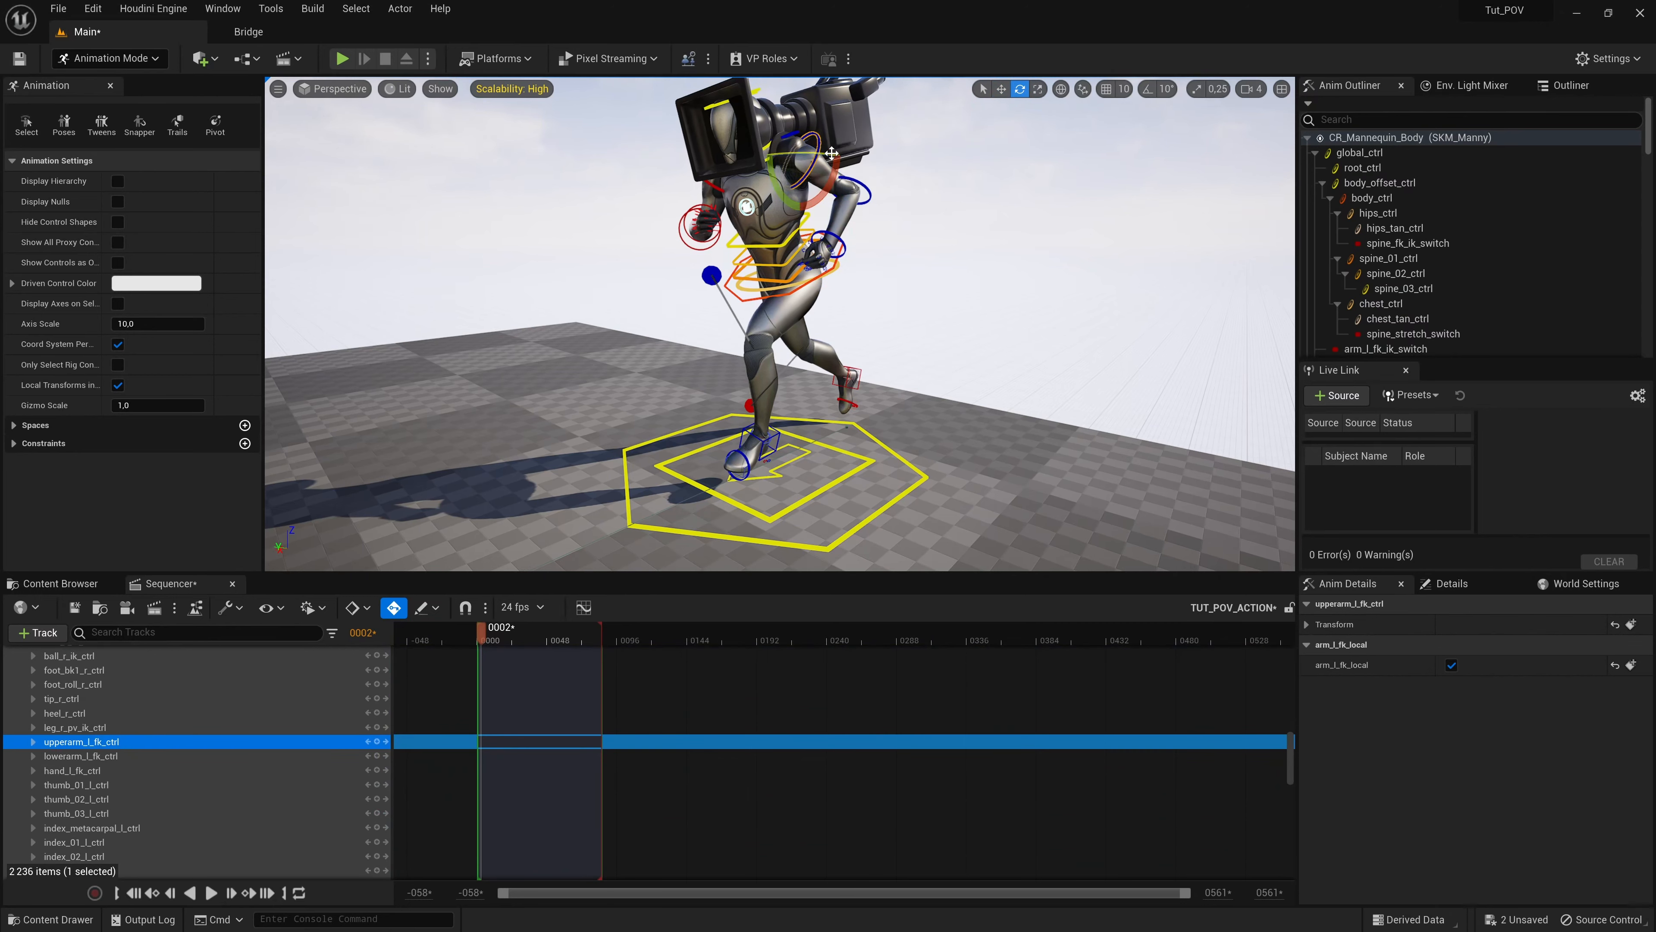
{"action": "left_click_drag", "start_coordinate": [788, 191], "coordinate": [806, 204]}
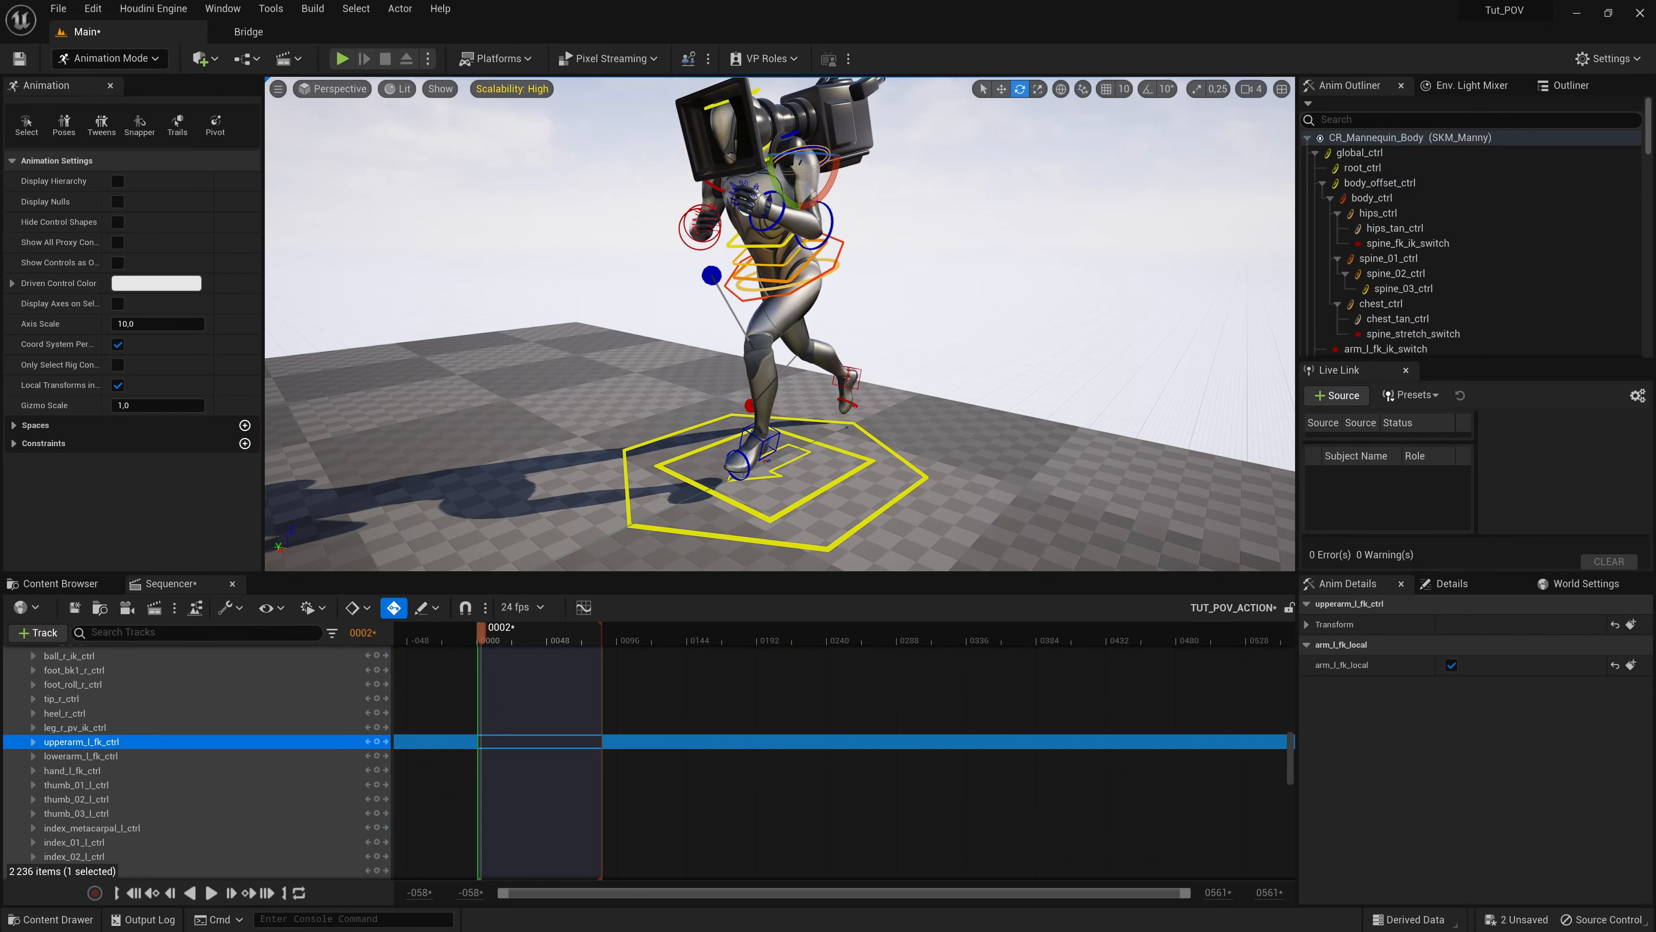
Step: Try to swing the left forearm down with lowerarm_l_fk_ctrl and pick the left hand FK control
{"action": "left_click", "coordinate": [811, 238]}
{"action": "mouse_move", "coordinate": [791, 251]}
{"action": "left_mouse_down"}
{"action": "mouse_move", "coordinate": [790, 286]}
{"action": "mouse_move", "coordinate": [770, 267]}
{"action": "mouse_move", "coordinate": [799, 275]}
{"action": "left_mouse_up"}
{"action": "left_click", "coordinate": [797, 314]}
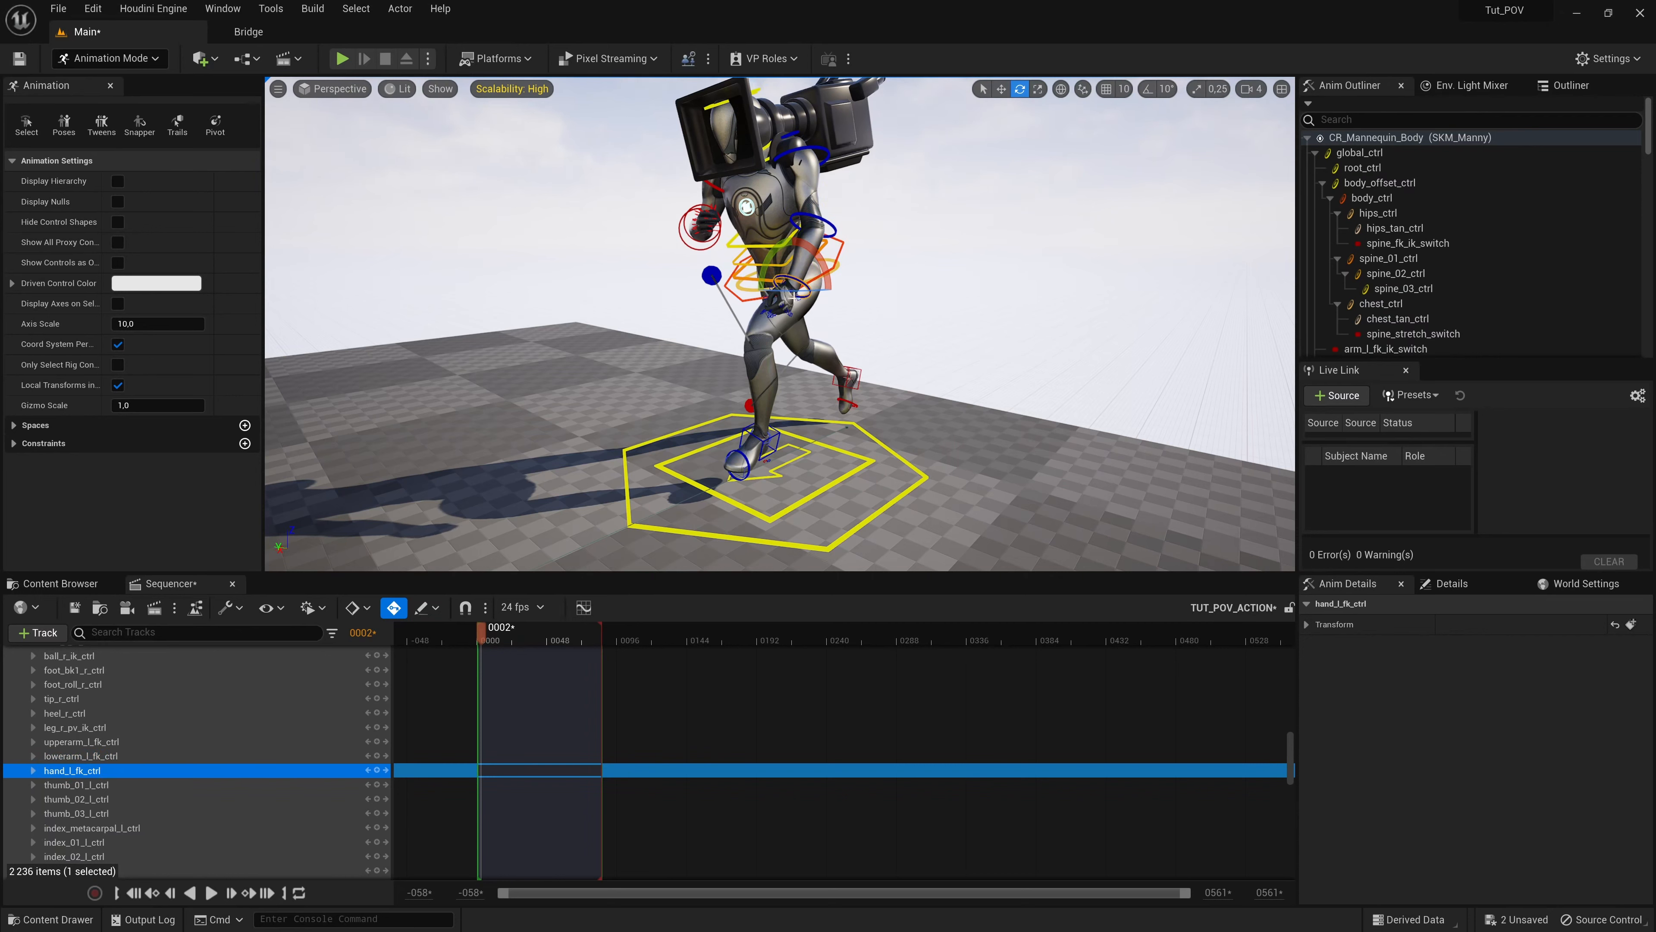
Step: Undo the FK changes made to the left arm controls
{"action": "key", "text": "ctrl+z"}
{"action": "key", "text": "ctrl+z"}
{"action": "key", "text": "ctrl+z"}
{"action": "key", "text": "ctrl+z"}
{"action": "key", "text": "ctrl+z"}
{"action": "key", "text": "ctrl+z"}
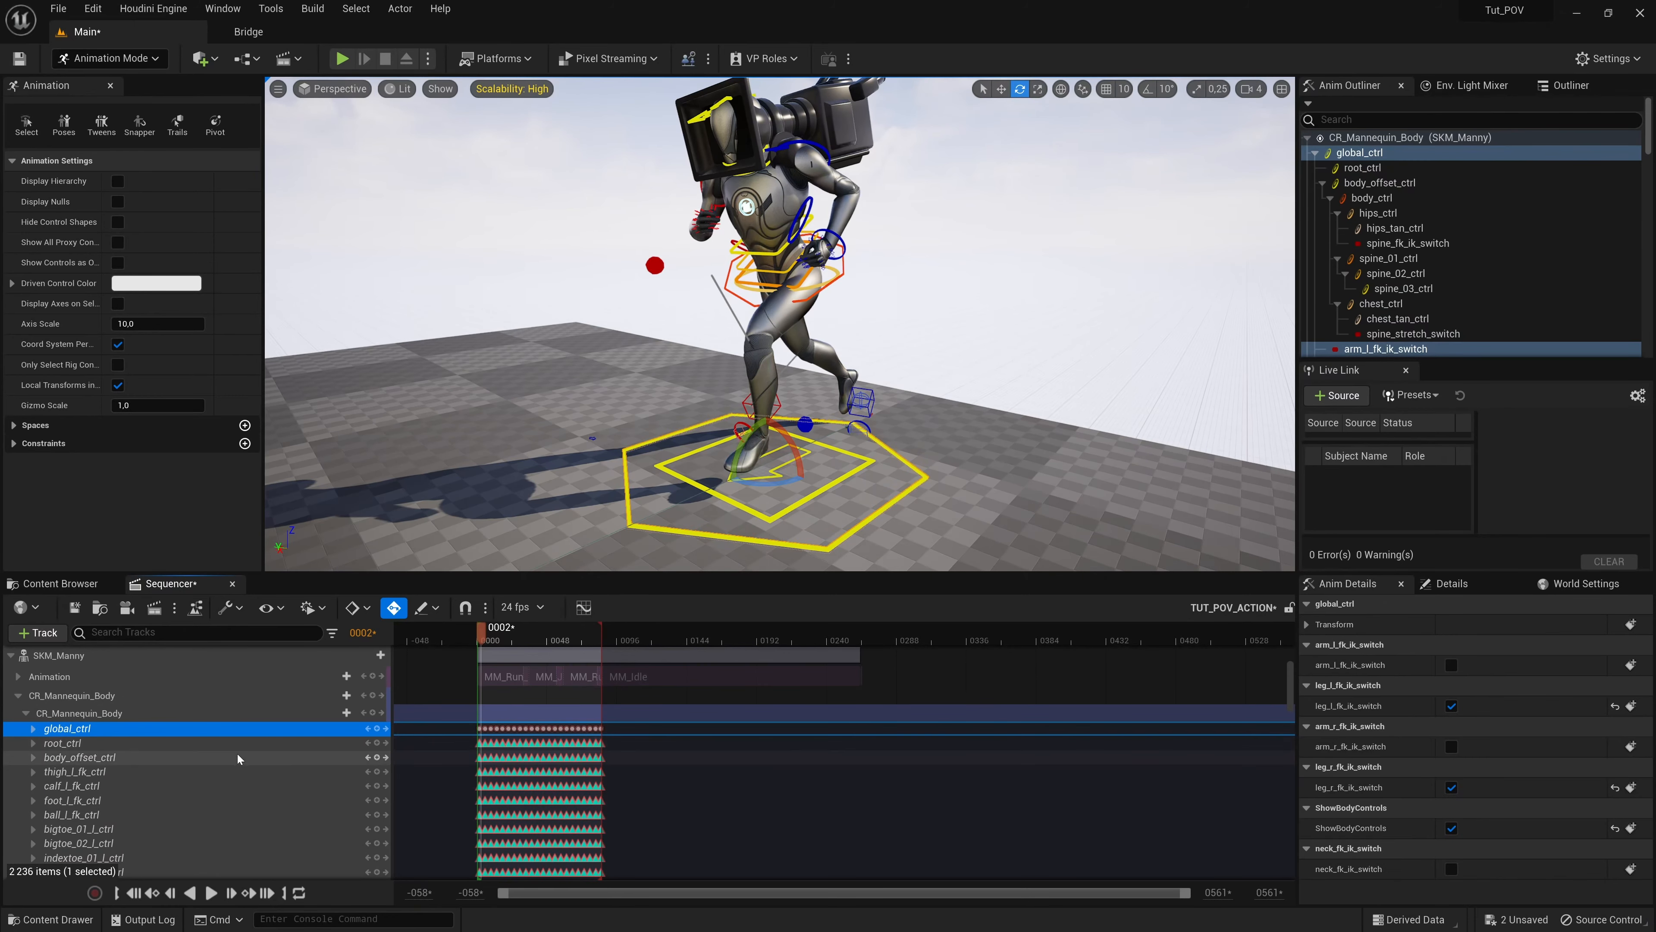
Step: Delete the baked switch keys under global_ctrl in the base CR_Mannequin_Body section and enable both arm IK switches at frame 0
{"action": "left_click", "coordinate": [96, 715]}
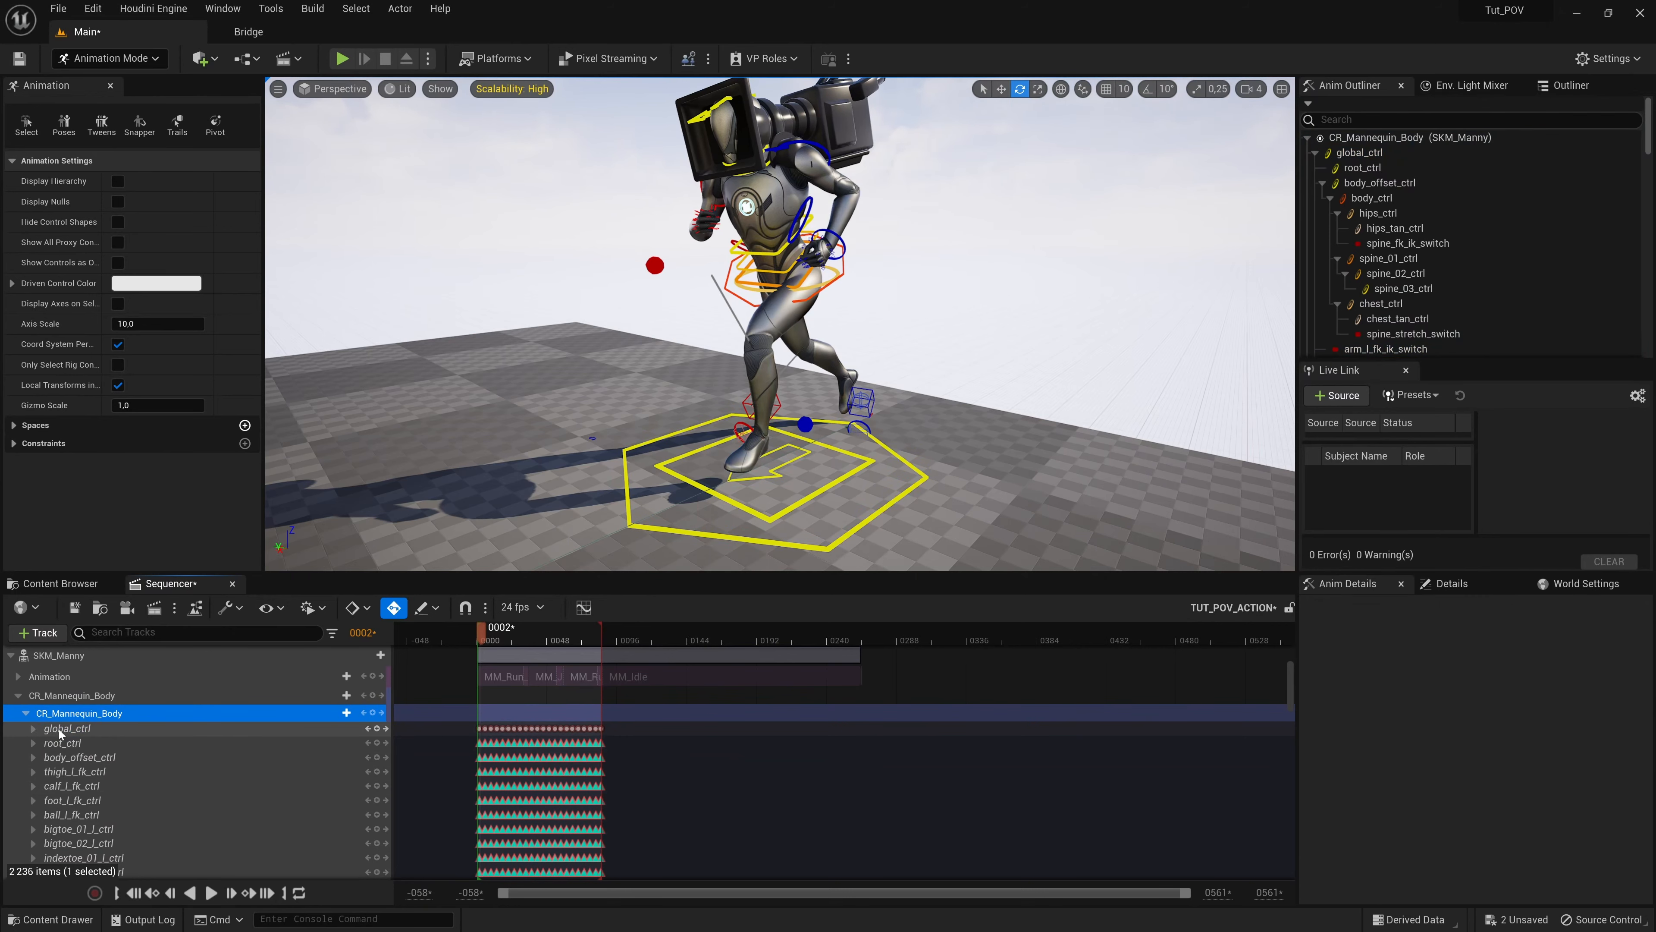
{"action": "left_click", "coordinate": [33, 729]}
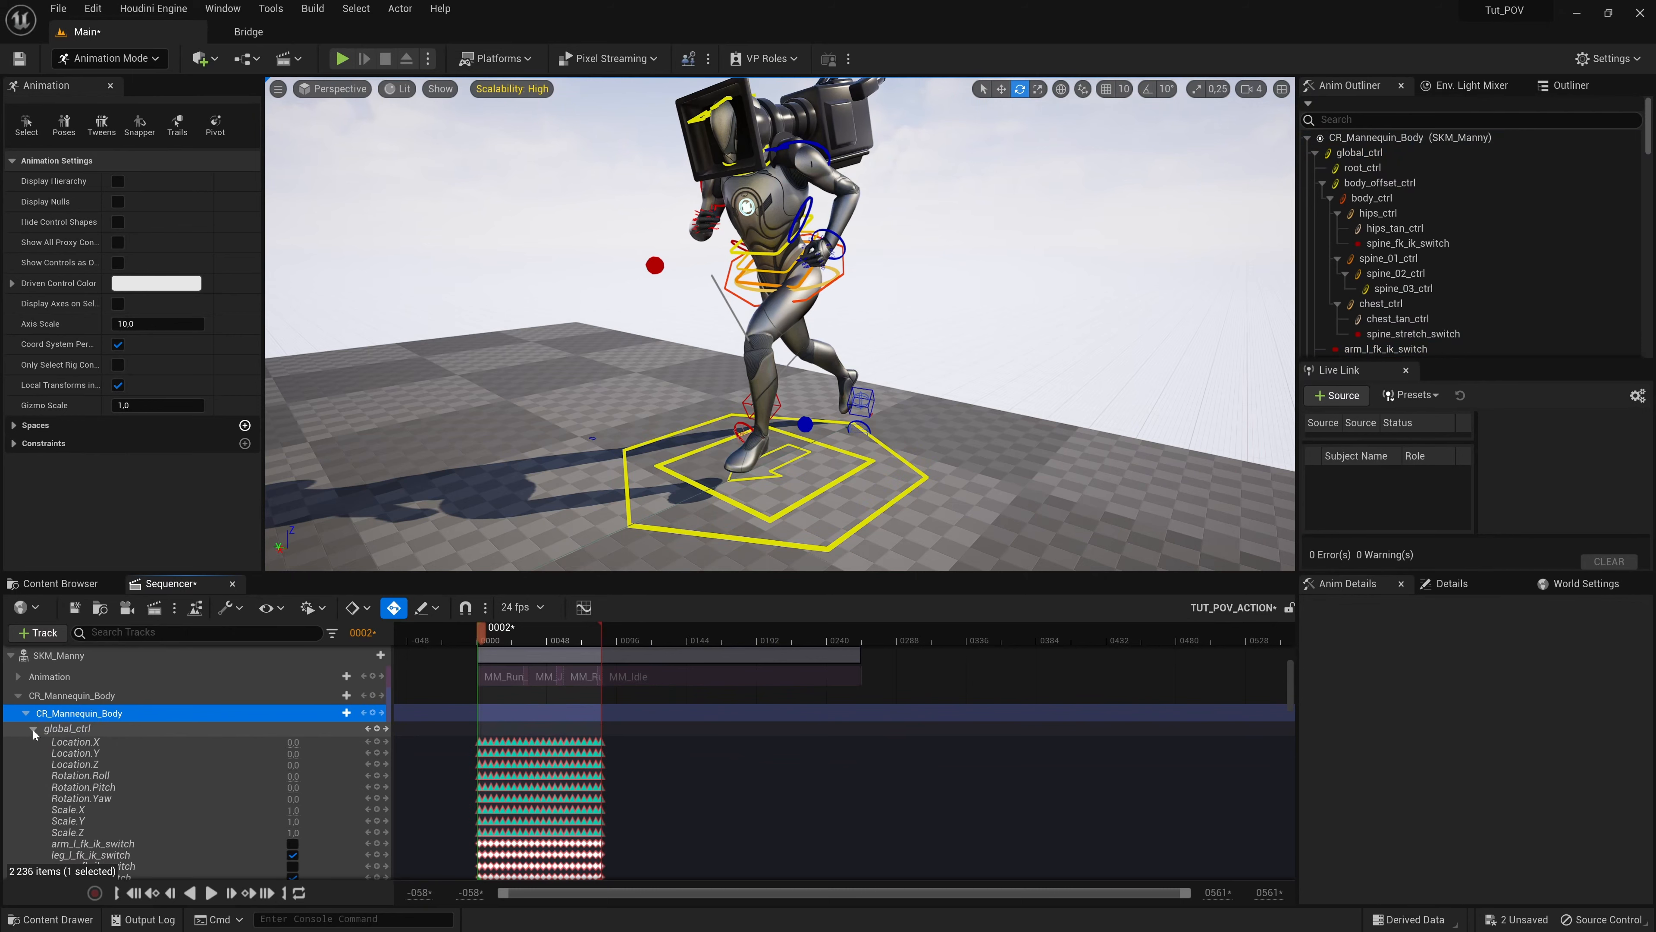
{"action": "scroll", "coordinate": [248, 783], "scroll_direction": "down", "scroll_amount": 3}
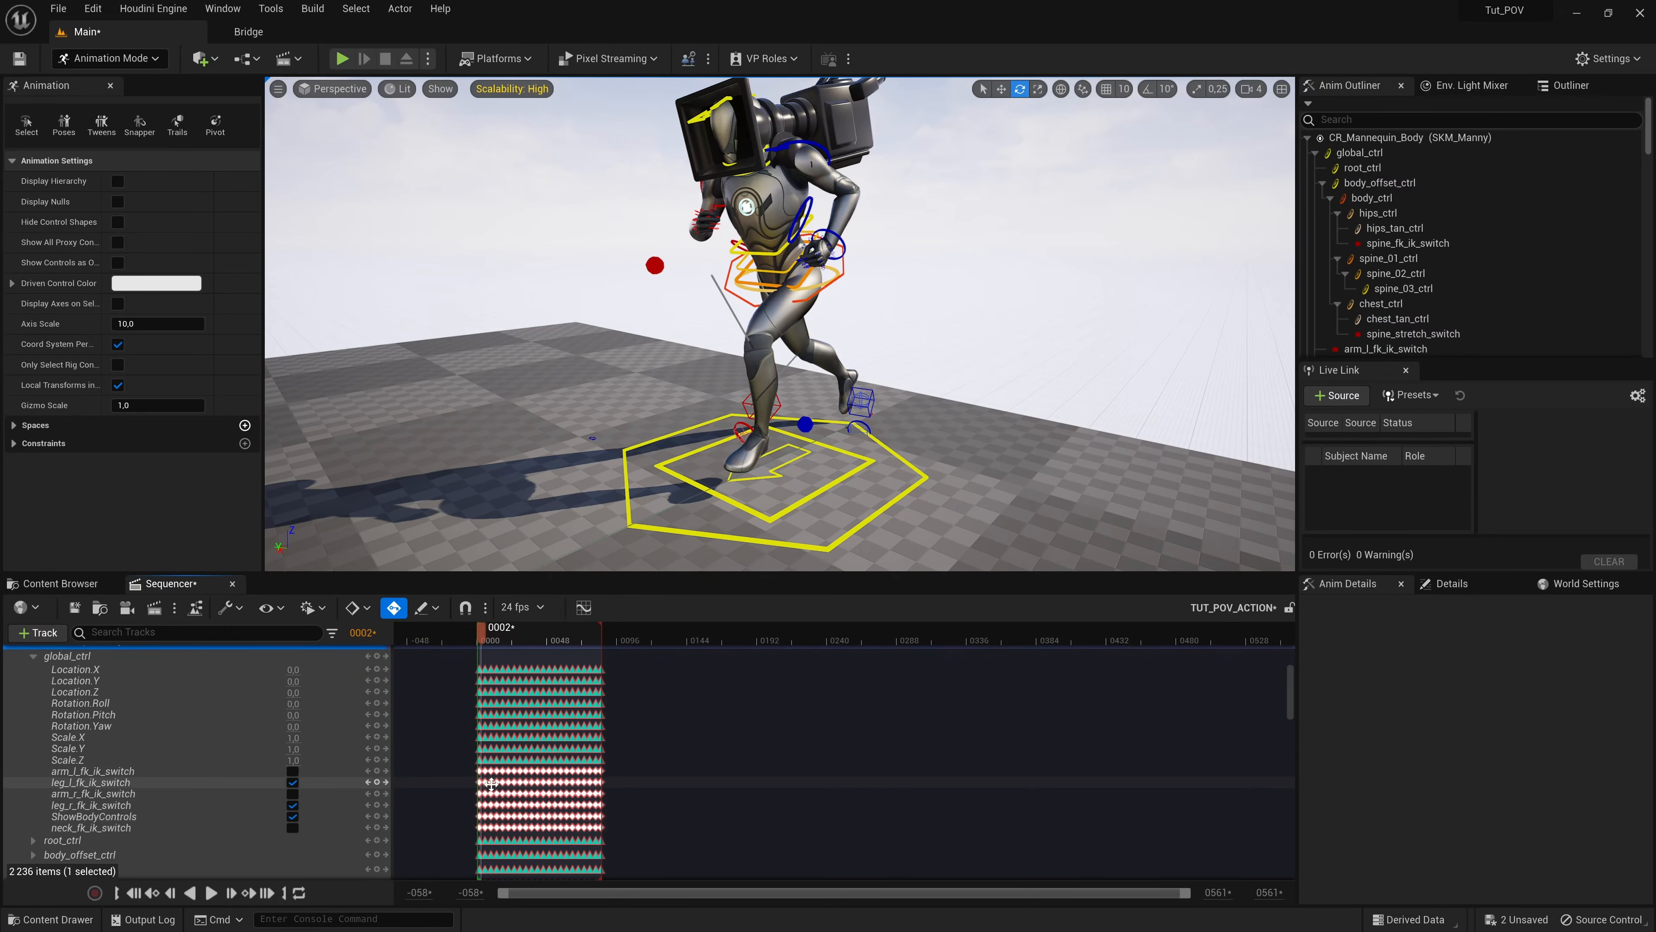
{"action": "left_click_drag", "start_coordinate": [589, 782], "coordinate": [462, 830]}
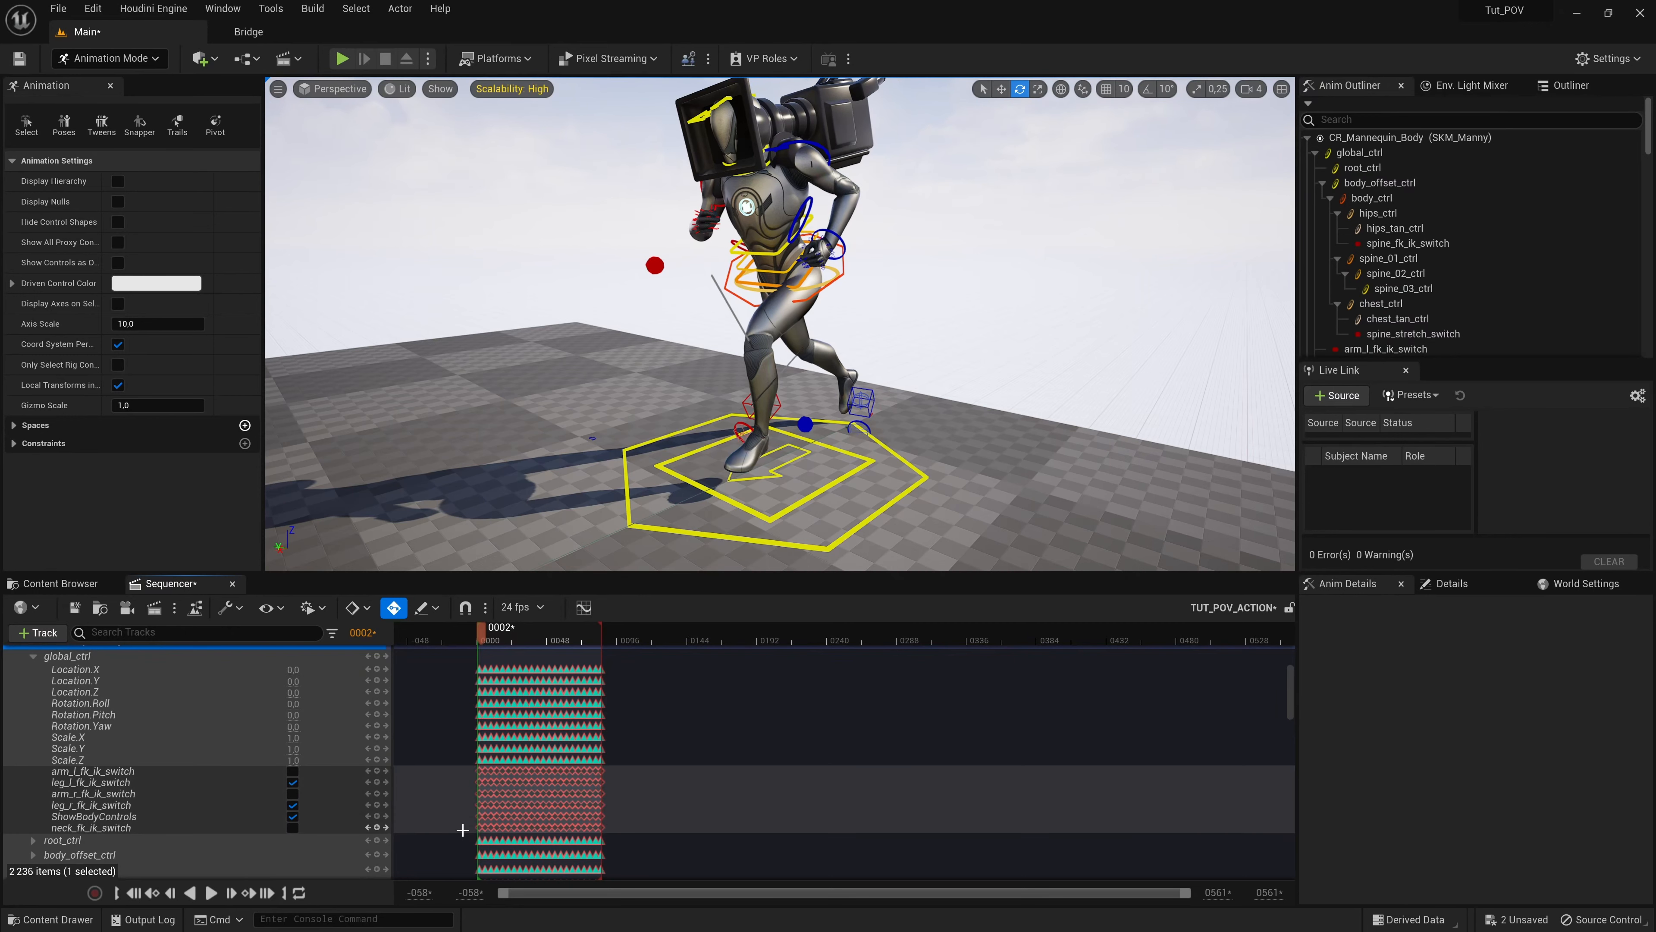
{"action": "key", "text": "Delete"}
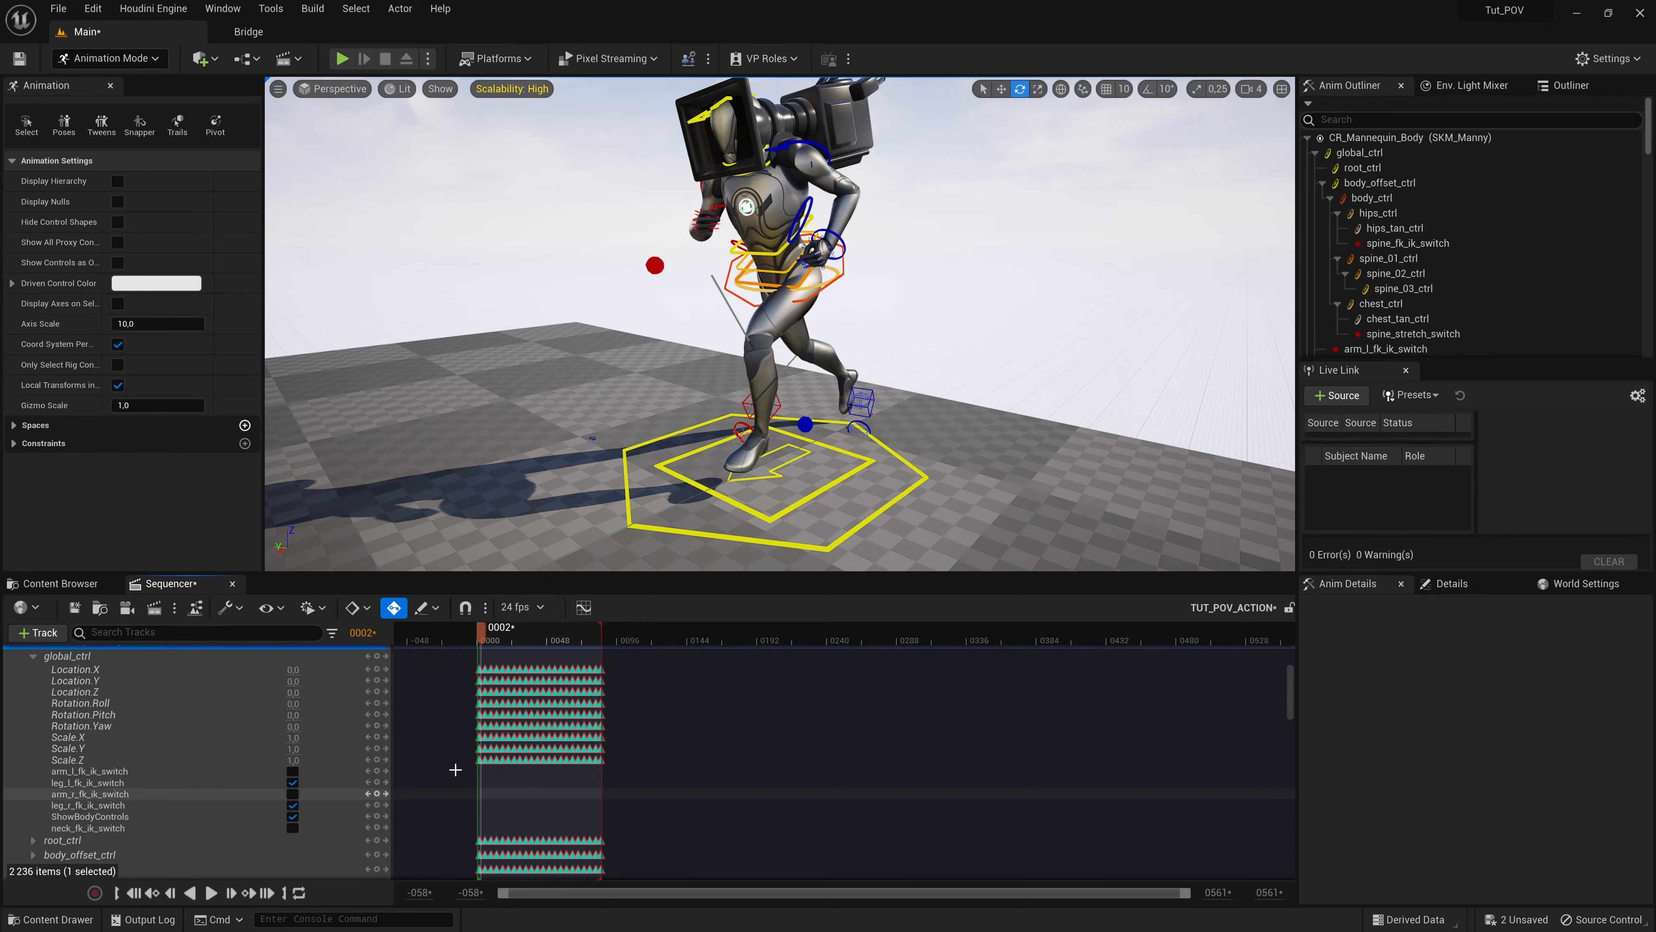
{"action": "left_click", "coordinate": [476, 634]}
{"action": "left_click", "coordinate": [478, 631]}
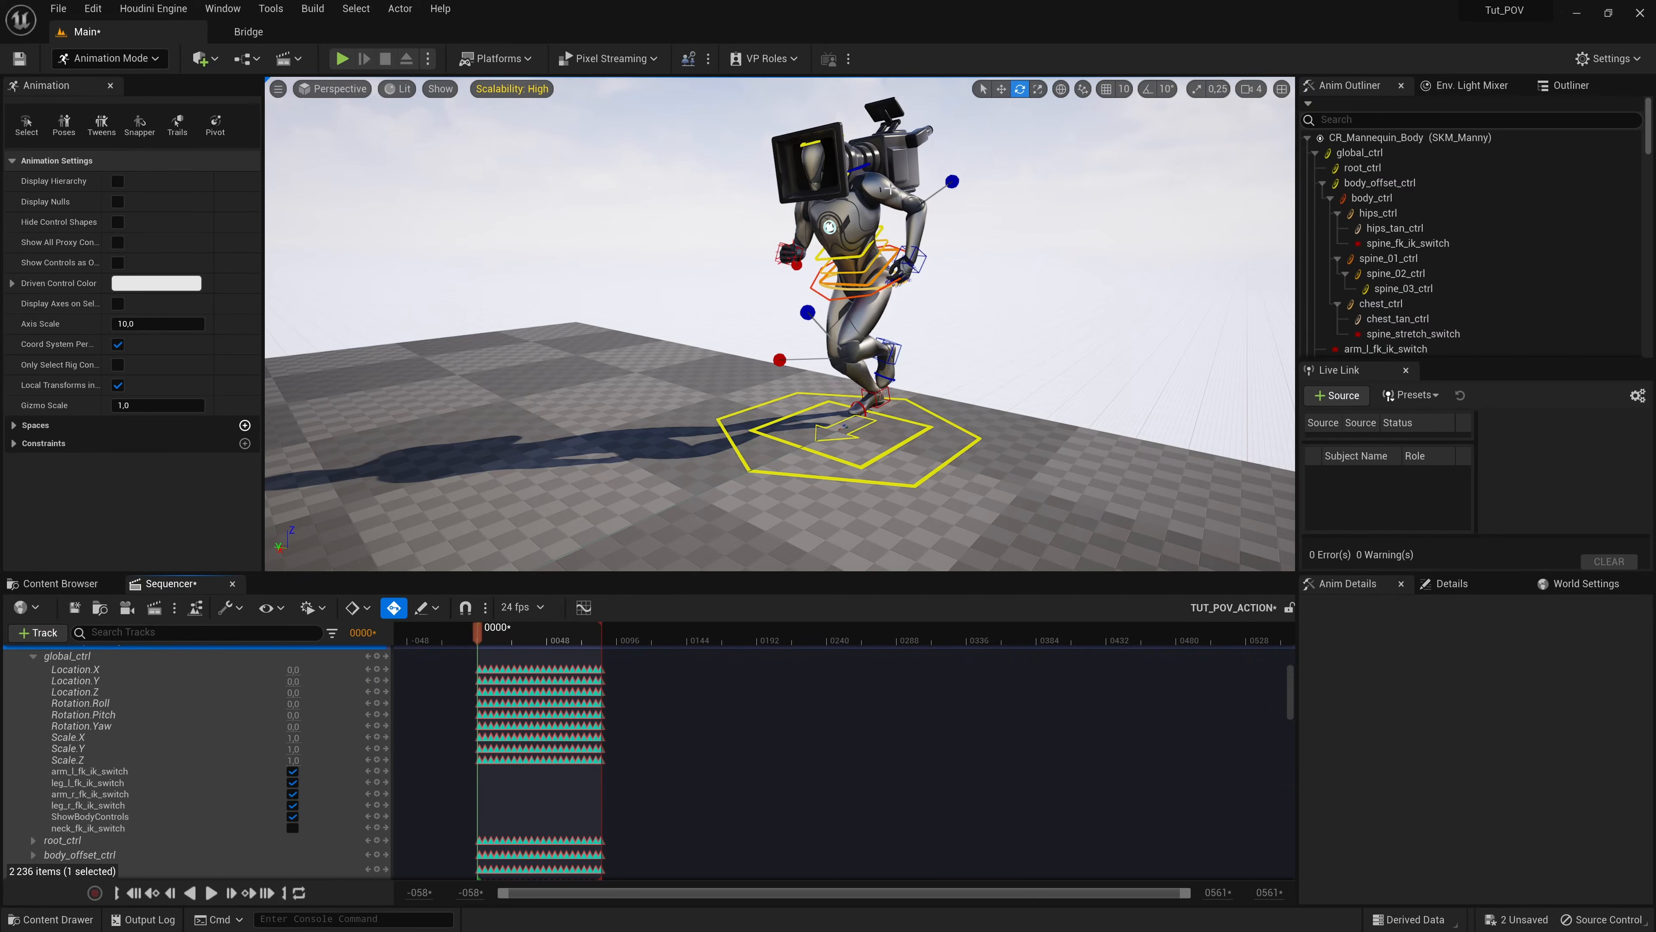
Step: Try moving hand_l_ik_ctrl at frame 0 to test the left arm's IK
{"action": "left_click", "coordinate": [921, 261]}
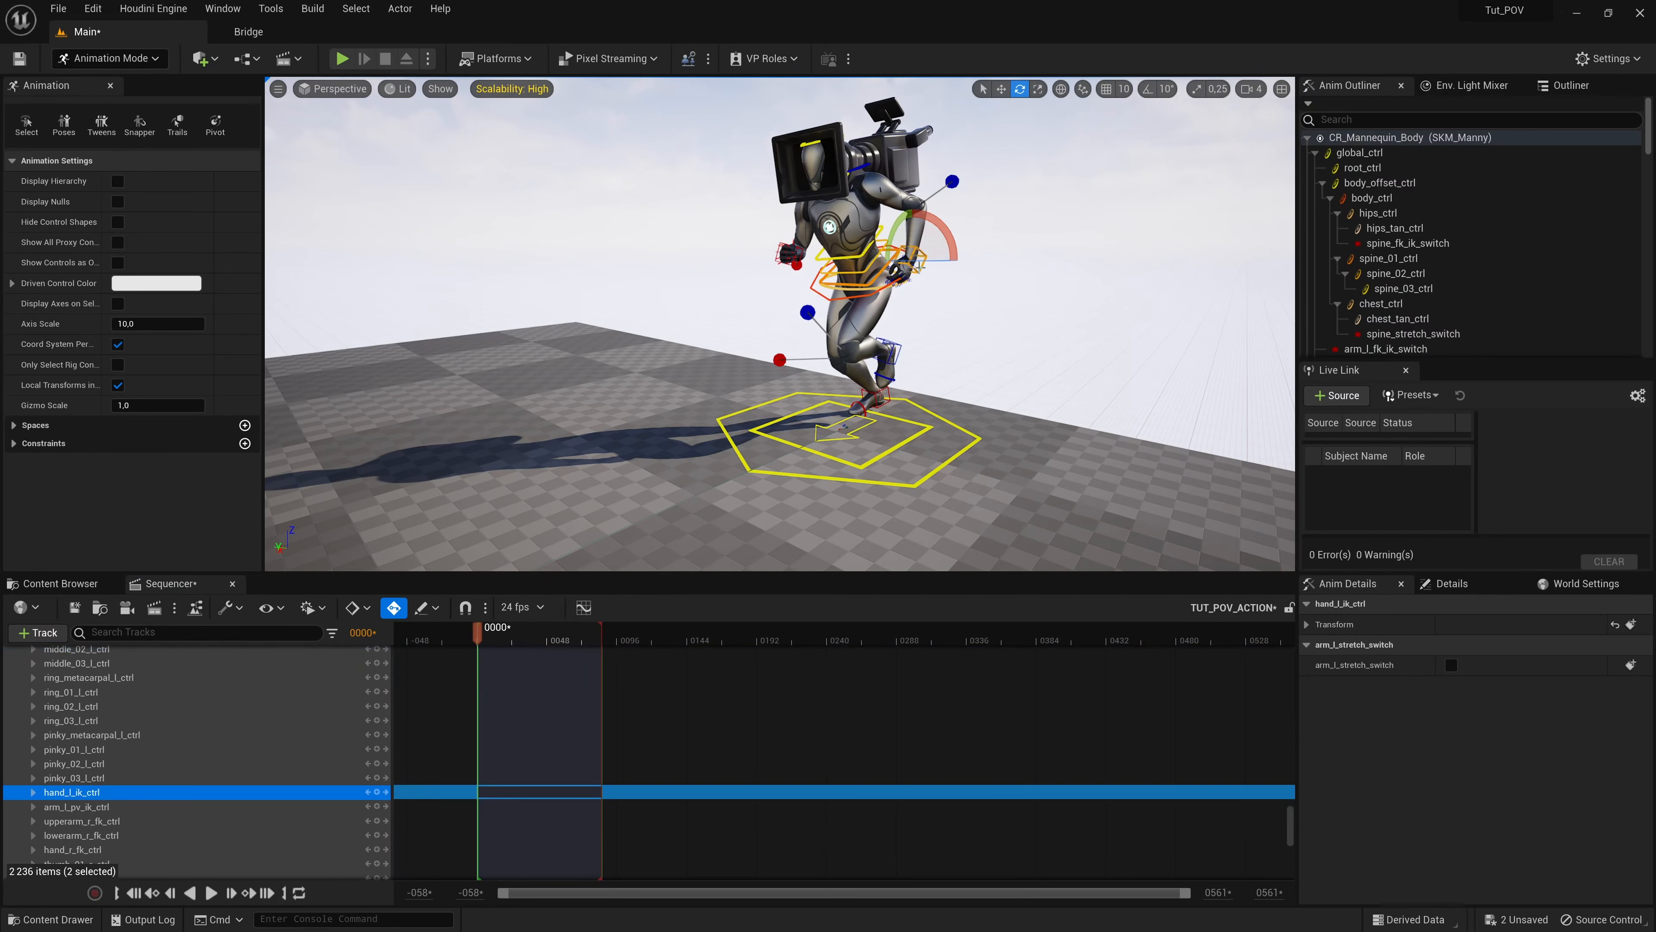
{"action": "left_click", "coordinate": [1002, 90]}
{"action": "mouse_move", "coordinate": [901, 256]}
{"action": "left_mouse_down"}
{"action": "mouse_move", "coordinate": [839, 254]}
{"action": "mouse_move", "coordinate": [878, 259]}
{"action": "mouse_move", "coordinate": [891, 232]}
{"action": "left_mouse_up"}
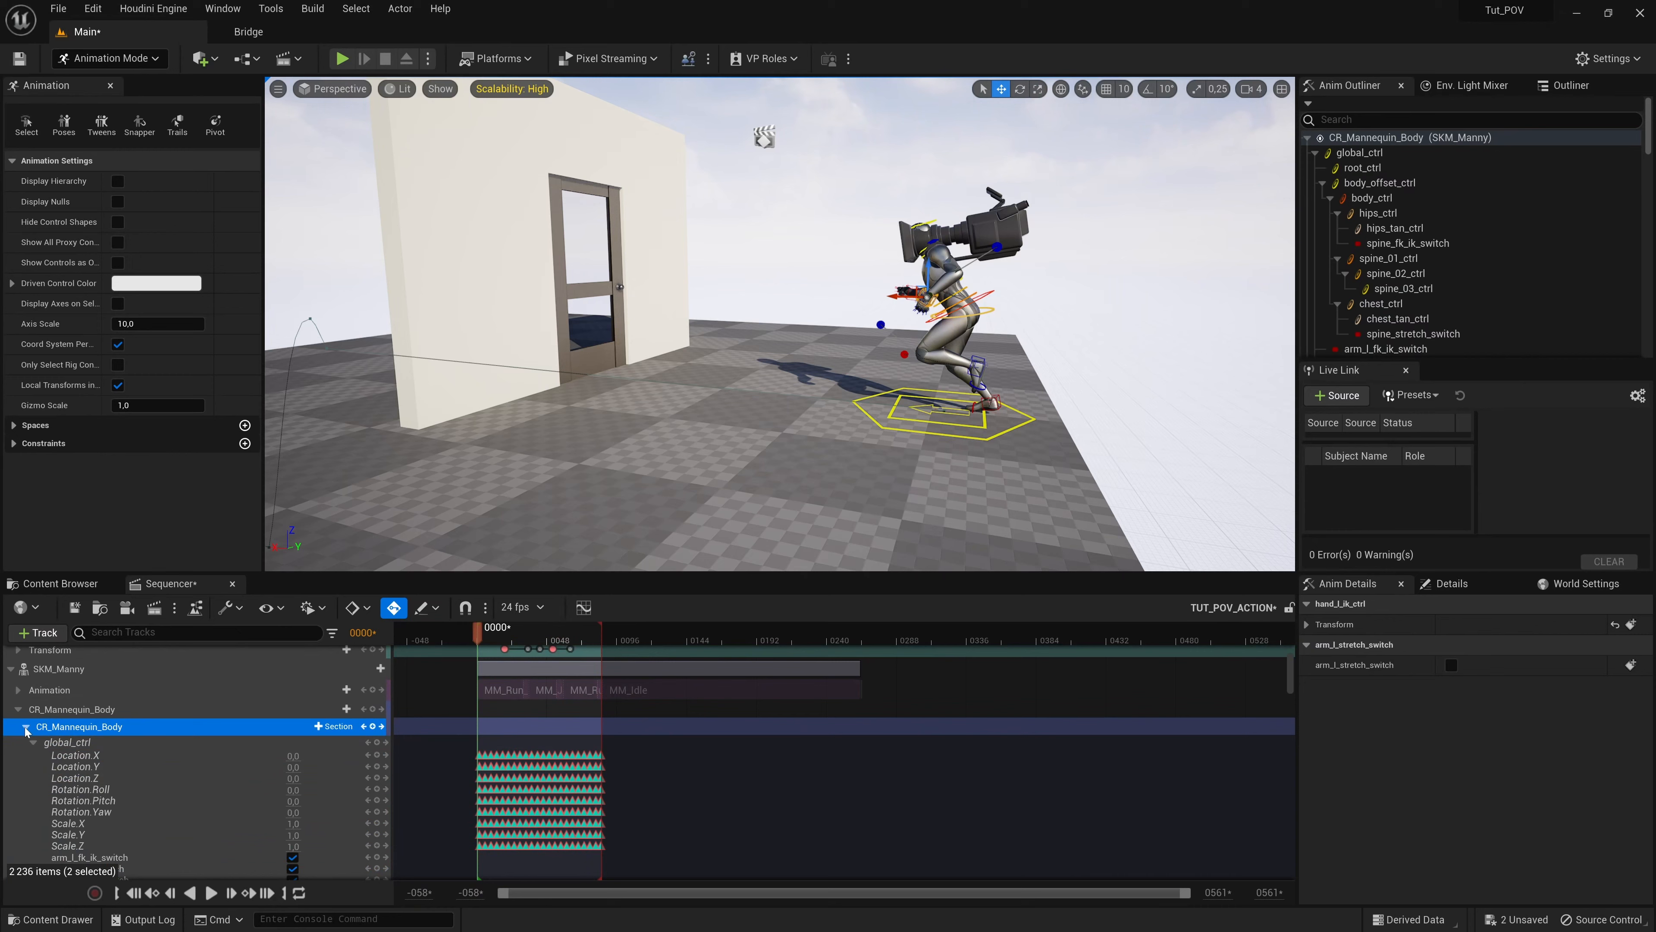
Step: Key the additive CR_Mannequin_Body section at frame 8, before the character reaches the door
{"action": "left_click", "coordinate": [25, 727]}
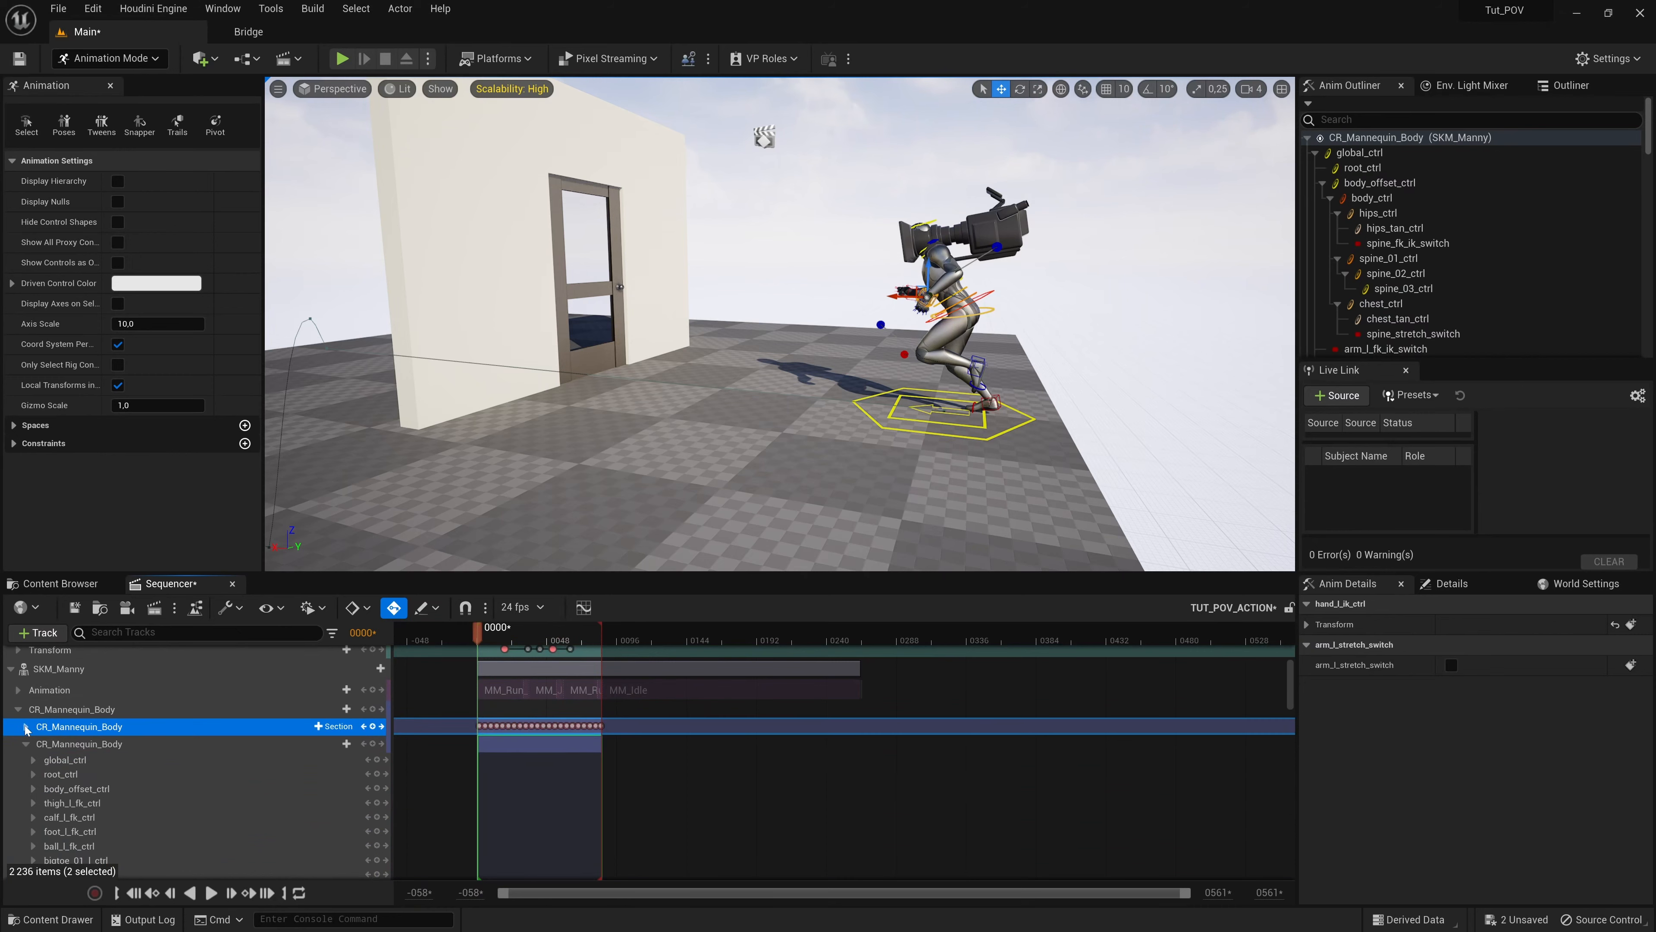
{"action": "left_click", "coordinate": [105, 747]}
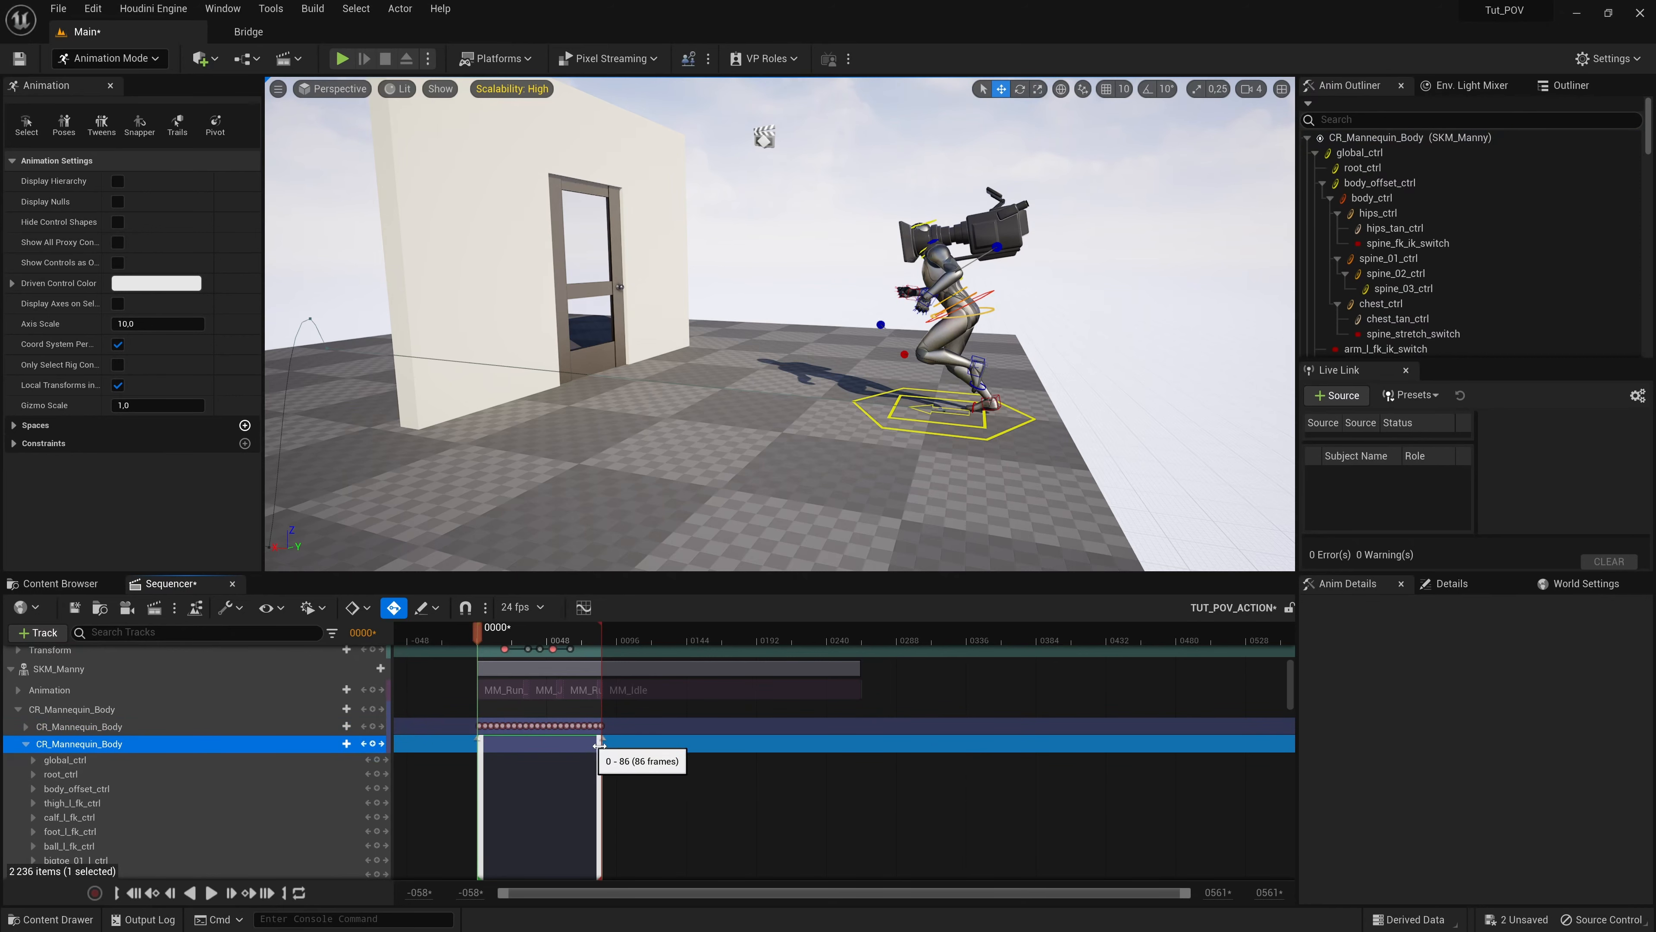
{"action": "scroll", "coordinate": [522, 733], "scroll_direction": "down", "scroll_amount": 1}
{"action": "scroll", "coordinate": [502, 741], "scroll_direction": "up", "scroll_amount": 2}
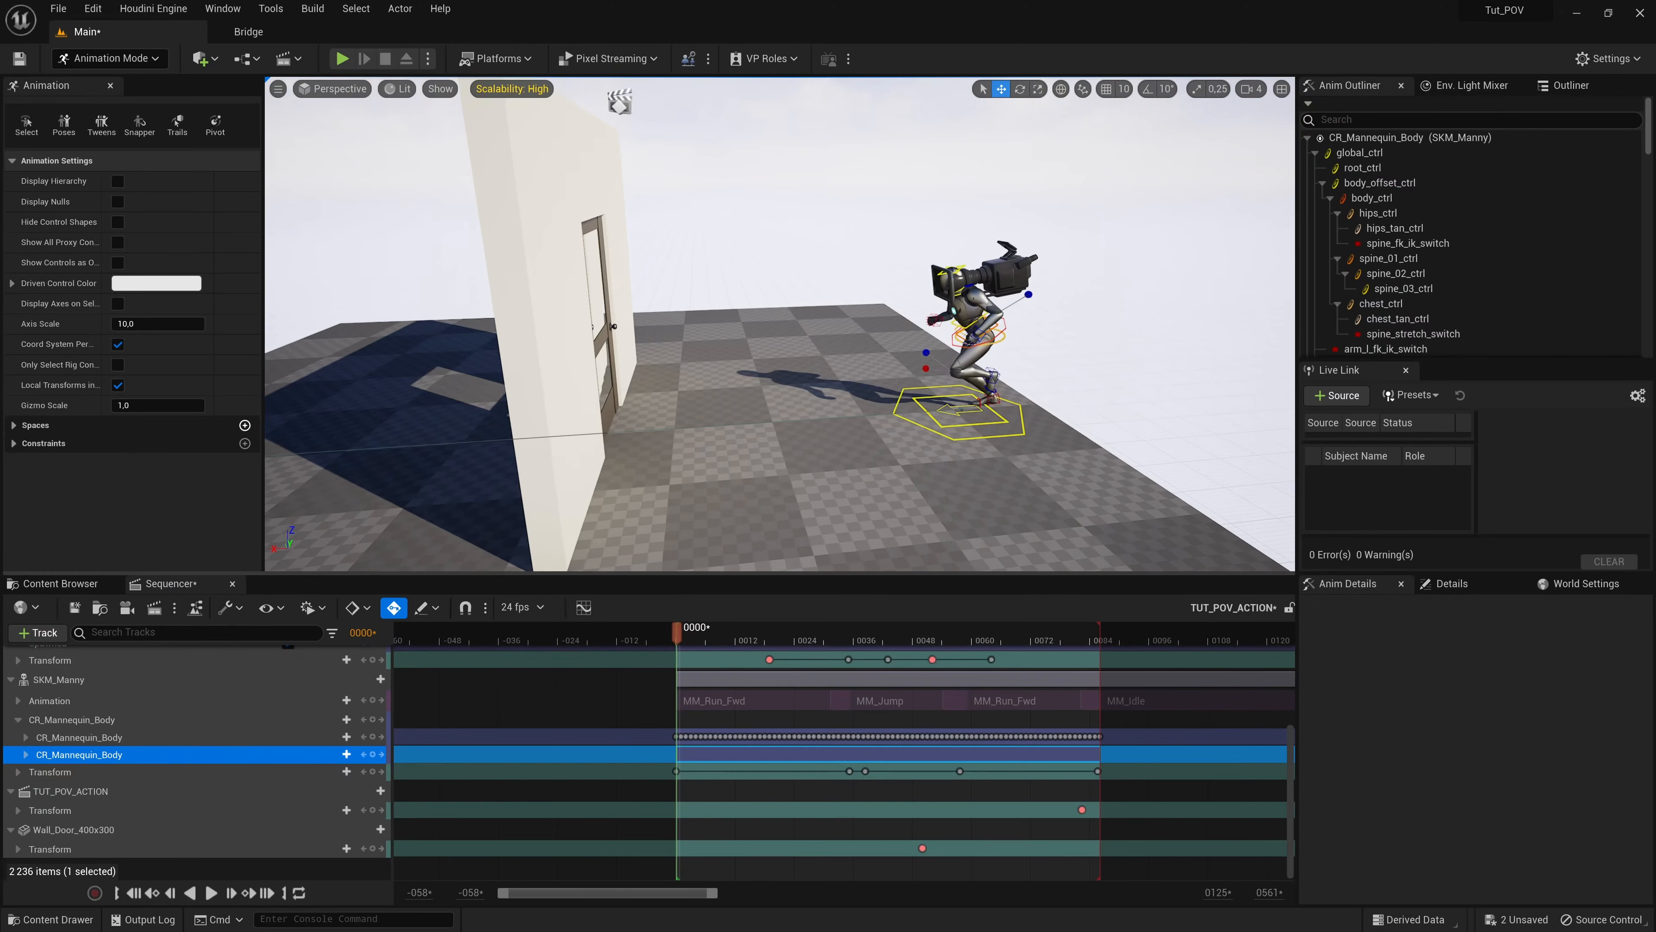
{"action": "right_click_drag", "start_coordinate": [780, 324], "coordinate": [763, 280]}
{"action": "mouse_move", "coordinate": [704, 634]}
{"action": "left_mouse_down"}
{"action": "mouse_move", "coordinate": [750, 642]}
{"action": "mouse_move", "coordinate": [672, 632]}
{"action": "mouse_move", "coordinate": [718, 633]}
{"action": "left_mouse_up"}
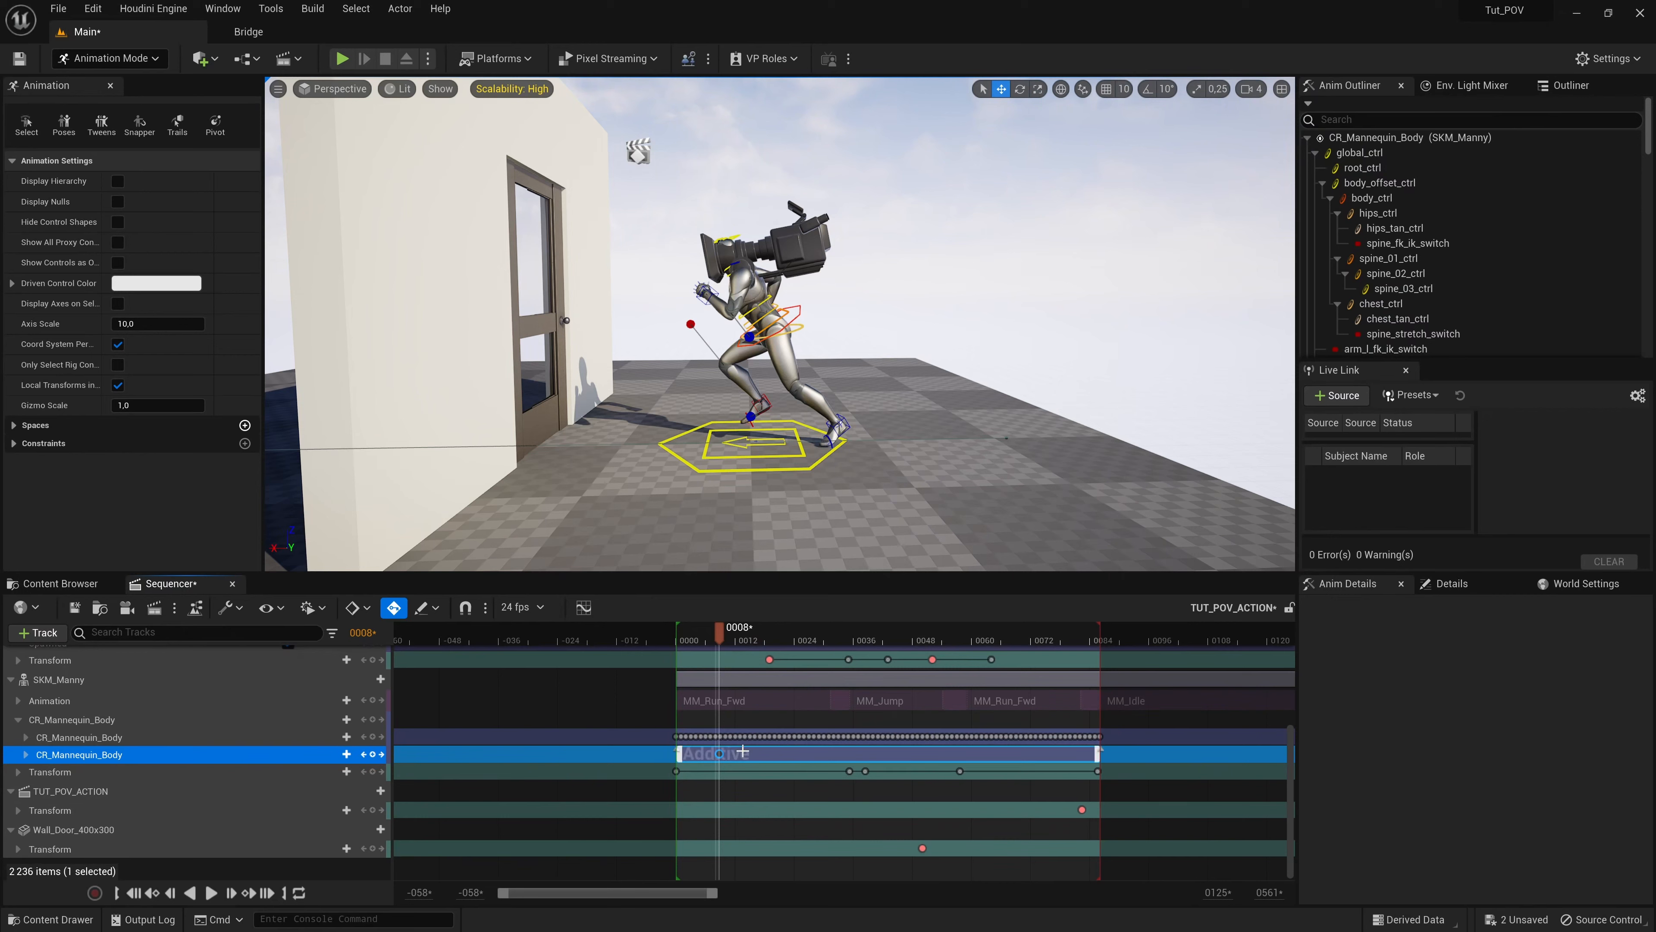
{"action": "mouse_move", "coordinate": [715, 636]}
{"action": "left_mouse_down"}
{"action": "mouse_move", "coordinate": [678, 643]}
{"action": "mouse_move", "coordinate": [719, 649]}
{"action": "left_mouse_up"}
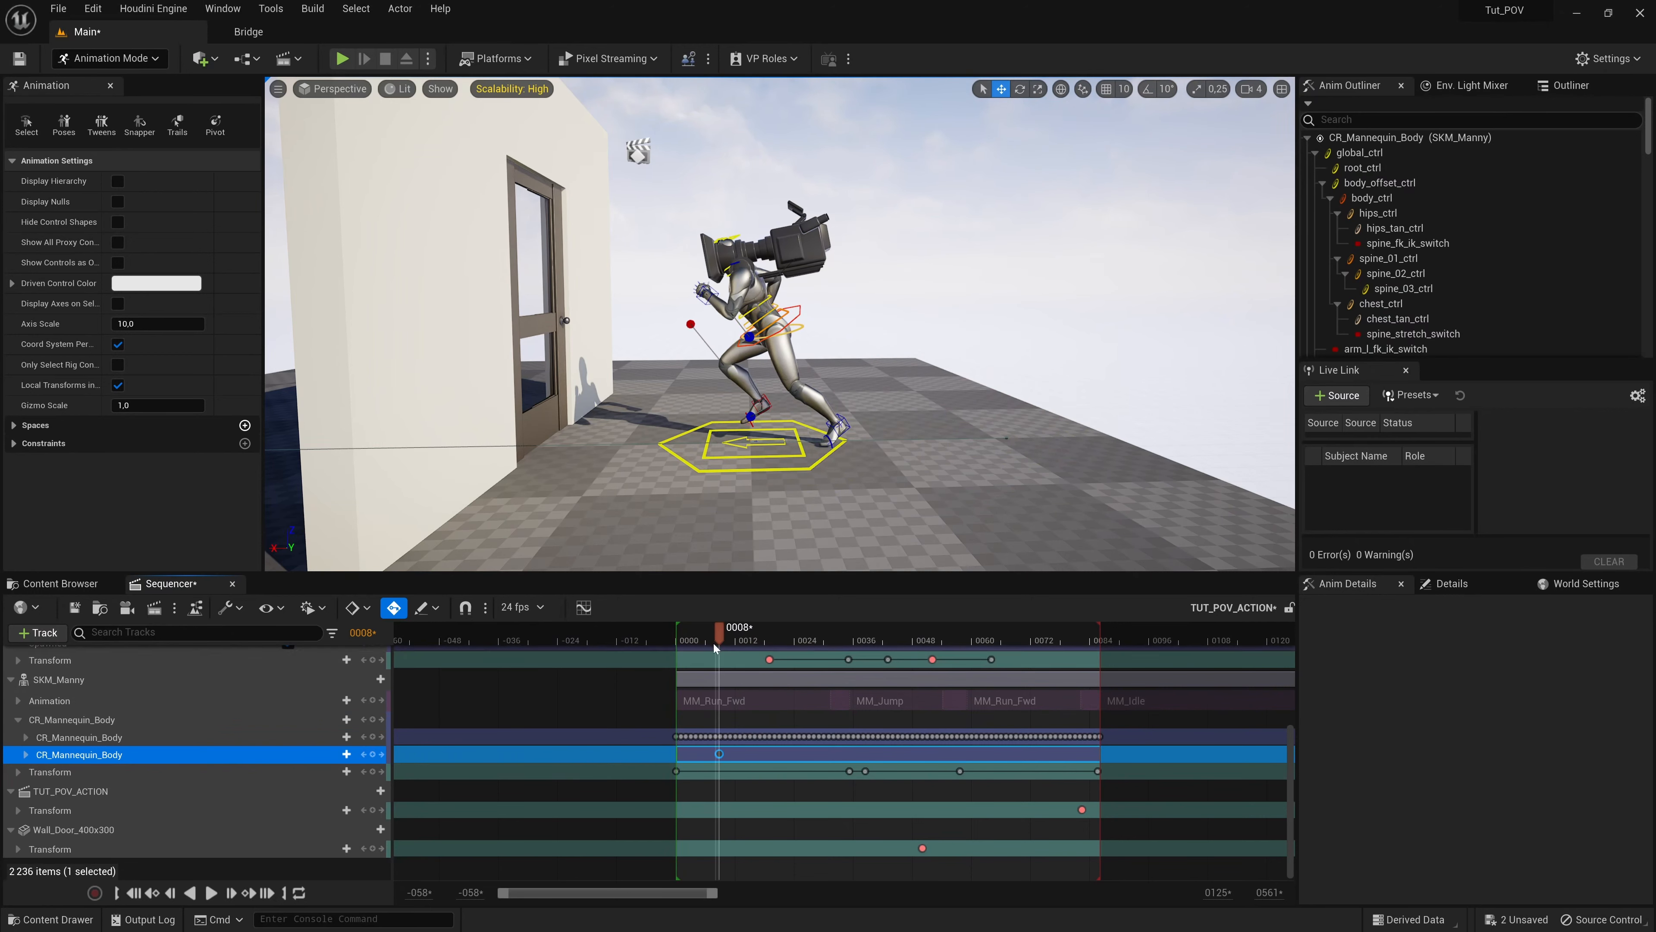
Step: Key the additive CR_Mannequin_Body section at frame 21, once the character is past the door
{"action": "left_click_drag", "start_coordinate": [721, 633], "coordinate": [777, 642]}
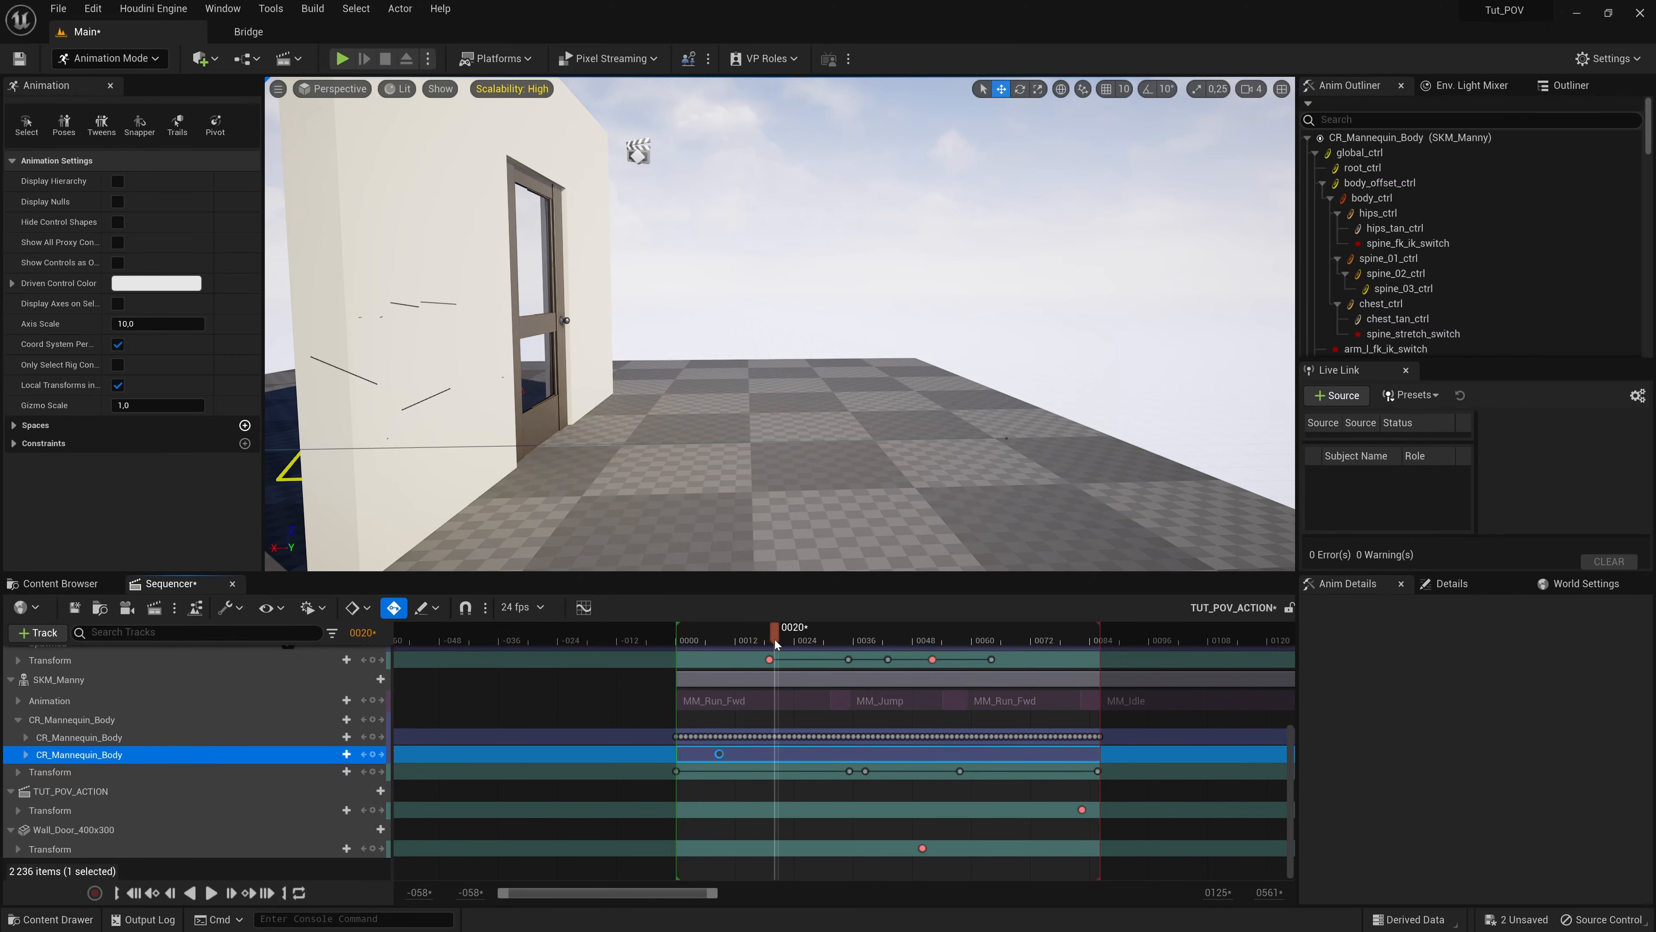
{"action": "key", "text": "a"}
{"action": "right_click_drag", "start_coordinate": [710, 430], "coordinate": [724, 432]}
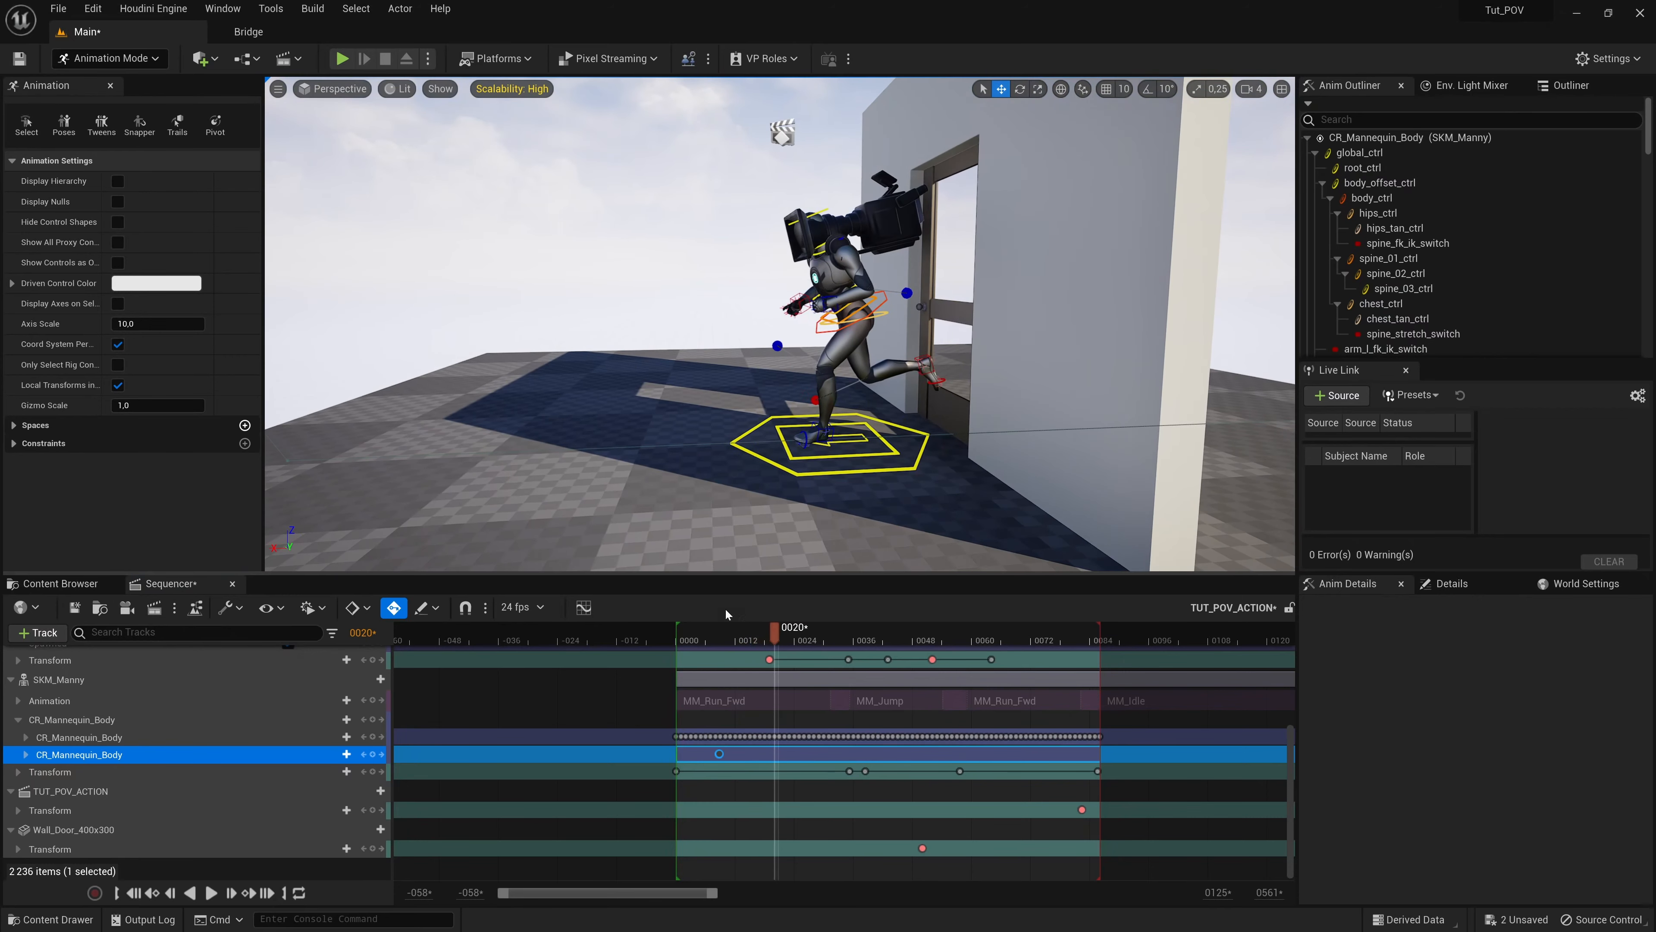
{"action": "mouse_move", "coordinate": [776, 633]}
{"action": "left_mouse_down"}
{"action": "mouse_move", "coordinate": [750, 623]}
{"action": "mouse_move", "coordinate": [783, 622]}
{"action": "left_mouse_up"}
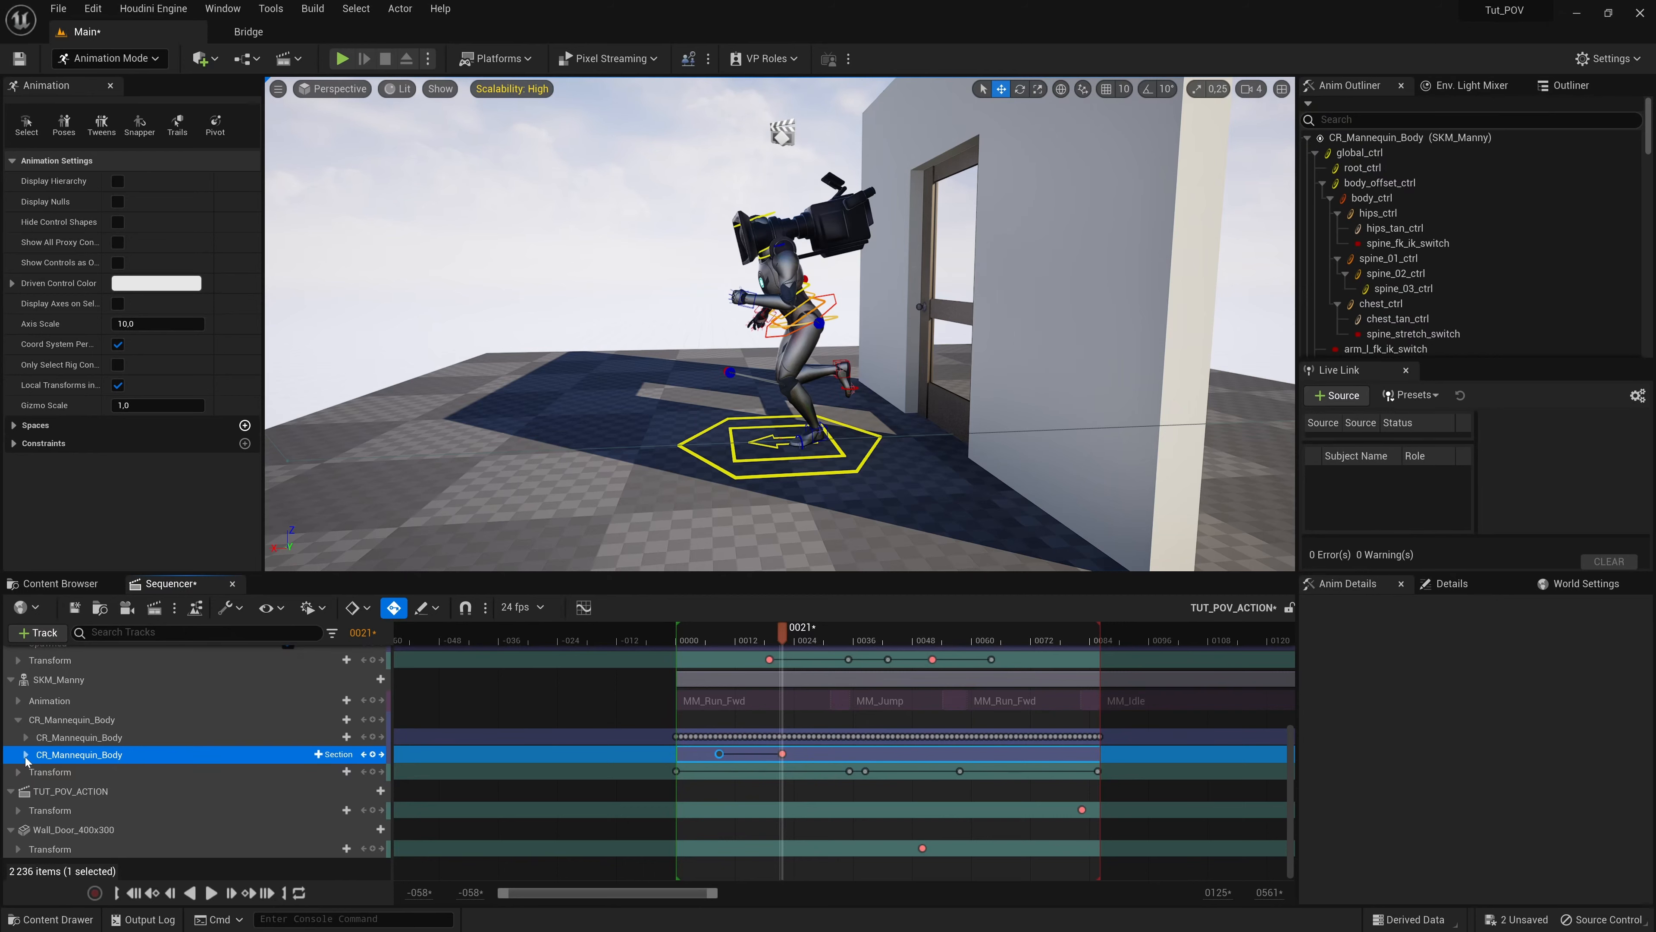
Step: Examine the keys on the individual controls inside the additive CR_Mannequin_Body section
{"action": "left_click", "coordinate": [26, 755]}
{"action": "scroll", "coordinate": [744, 790], "scroll_direction": "down", "scroll_amount": 3}
{"action": "scroll", "coordinate": [718, 776], "scroll_direction": "up", "scroll_amount": 4}
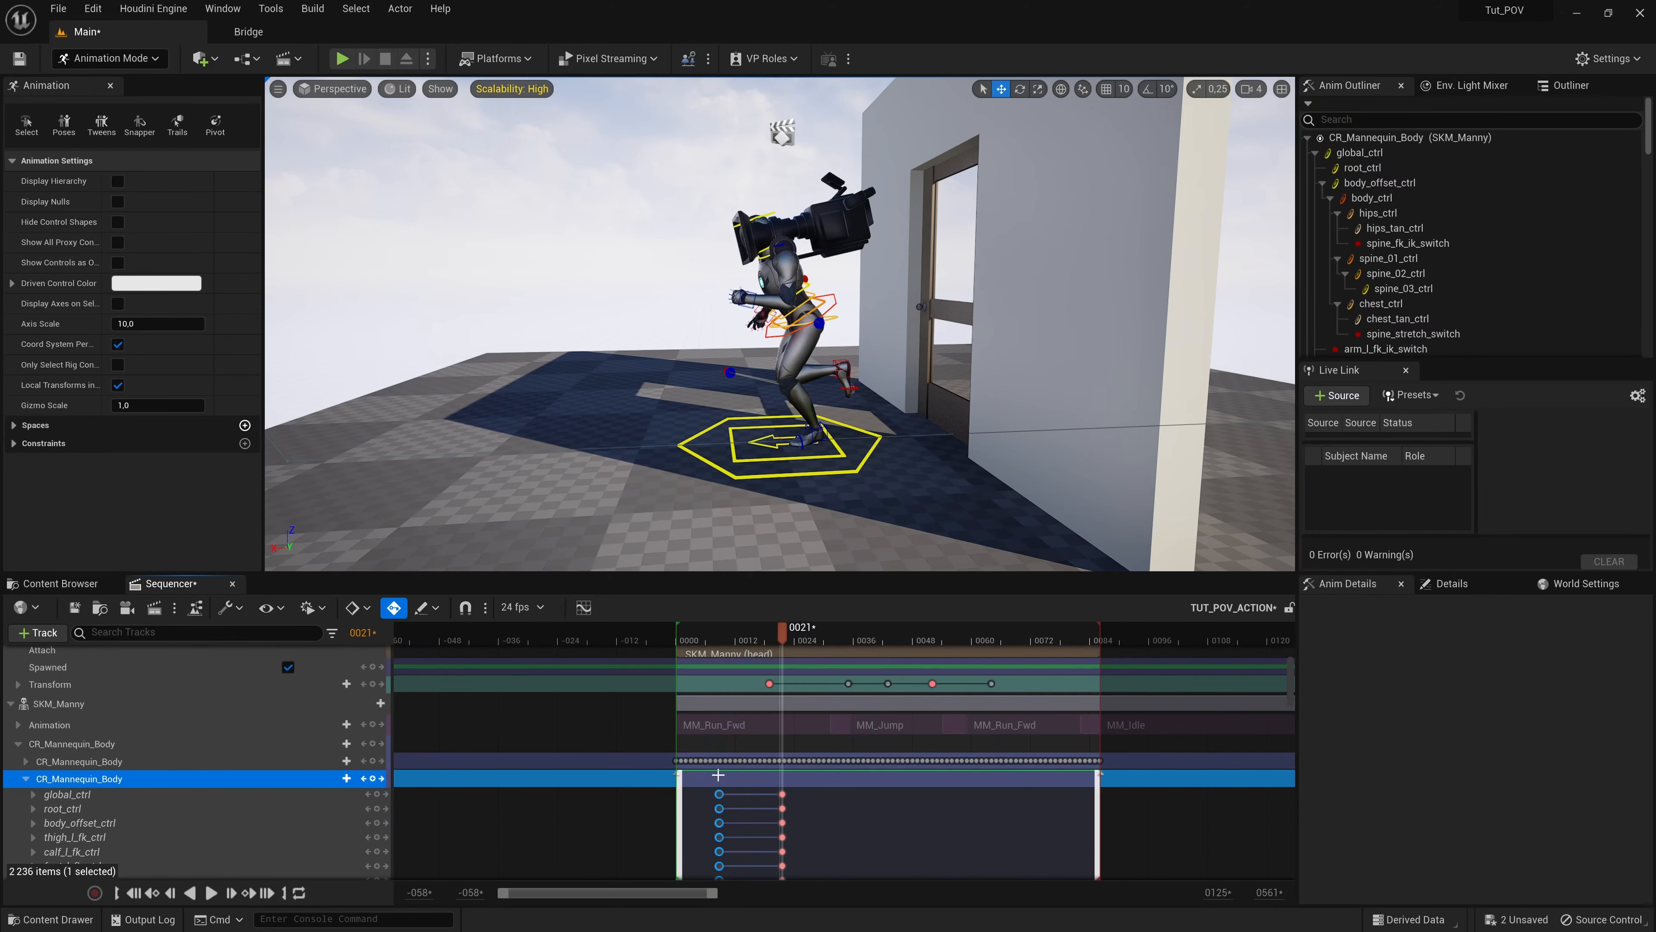
{"action": "scroll", "coordinate": [718, 780], "scroll_direction": "down", "scroll_amount": 2}
{"action": "scroll", "coordinate": [120, 806], "scroll_direction": "down", "scroll_amount": 1}
{"action": "scroll", "coordinate": [120, 807], "scroll_direction": "down", "scroll_amount": 4}
{"action": "scroll", "coordinate": [71, 791], "scroll_direction": "up", "scroll_amount": 6}
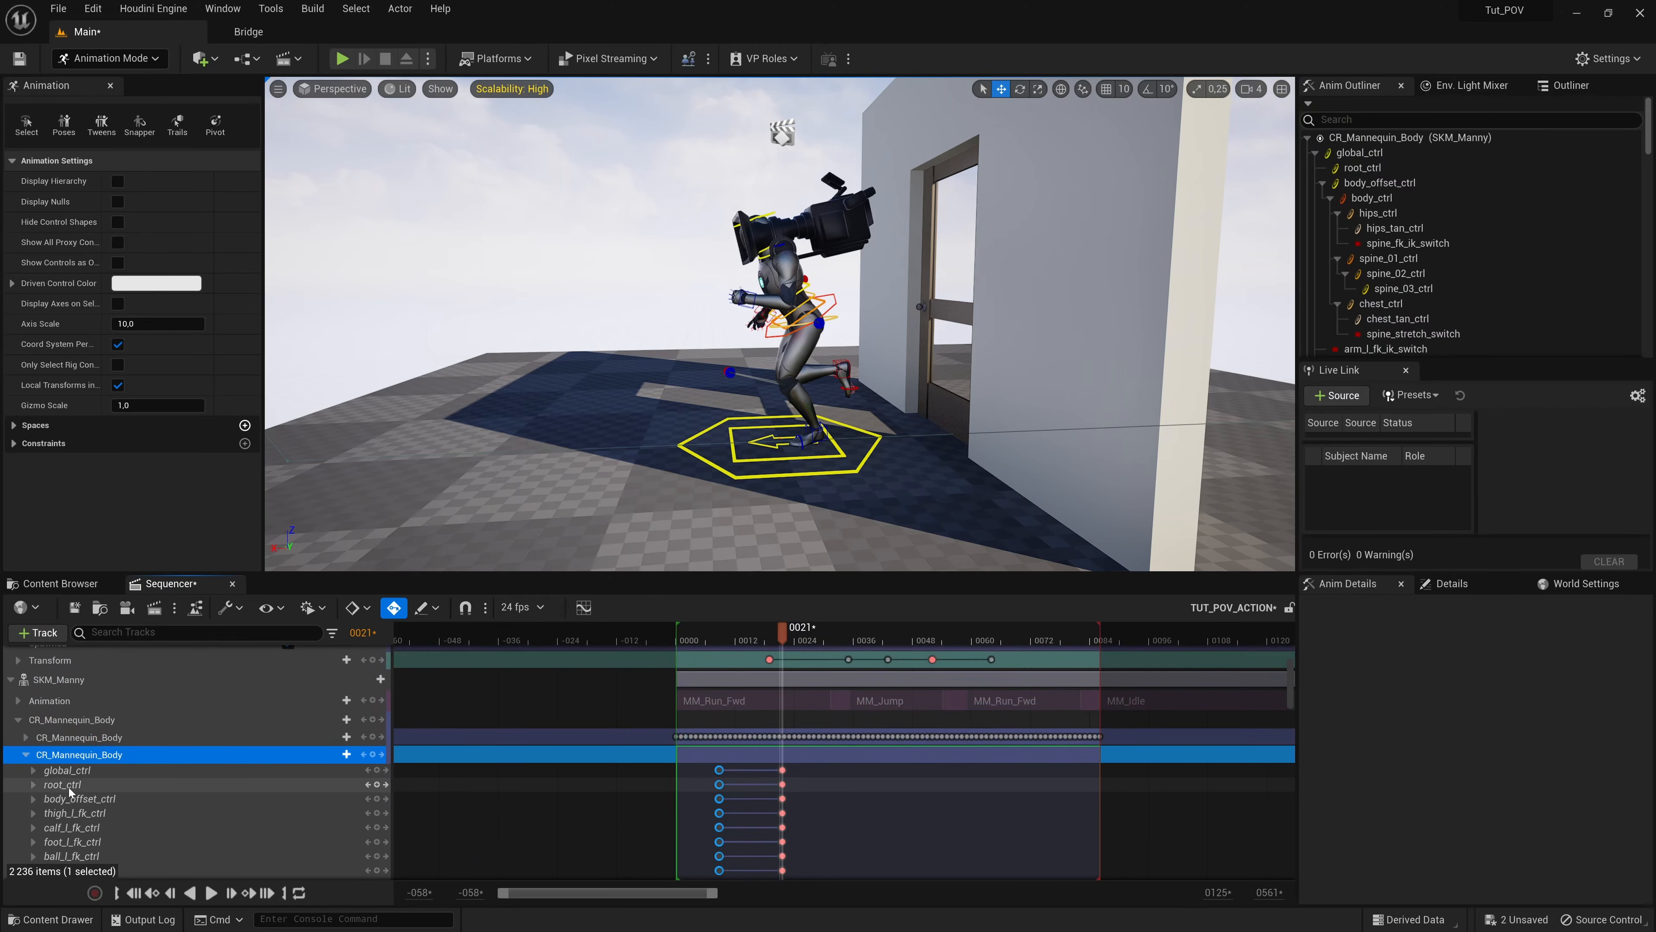
{"action": "left_click", "coordinate": [26, 755]}
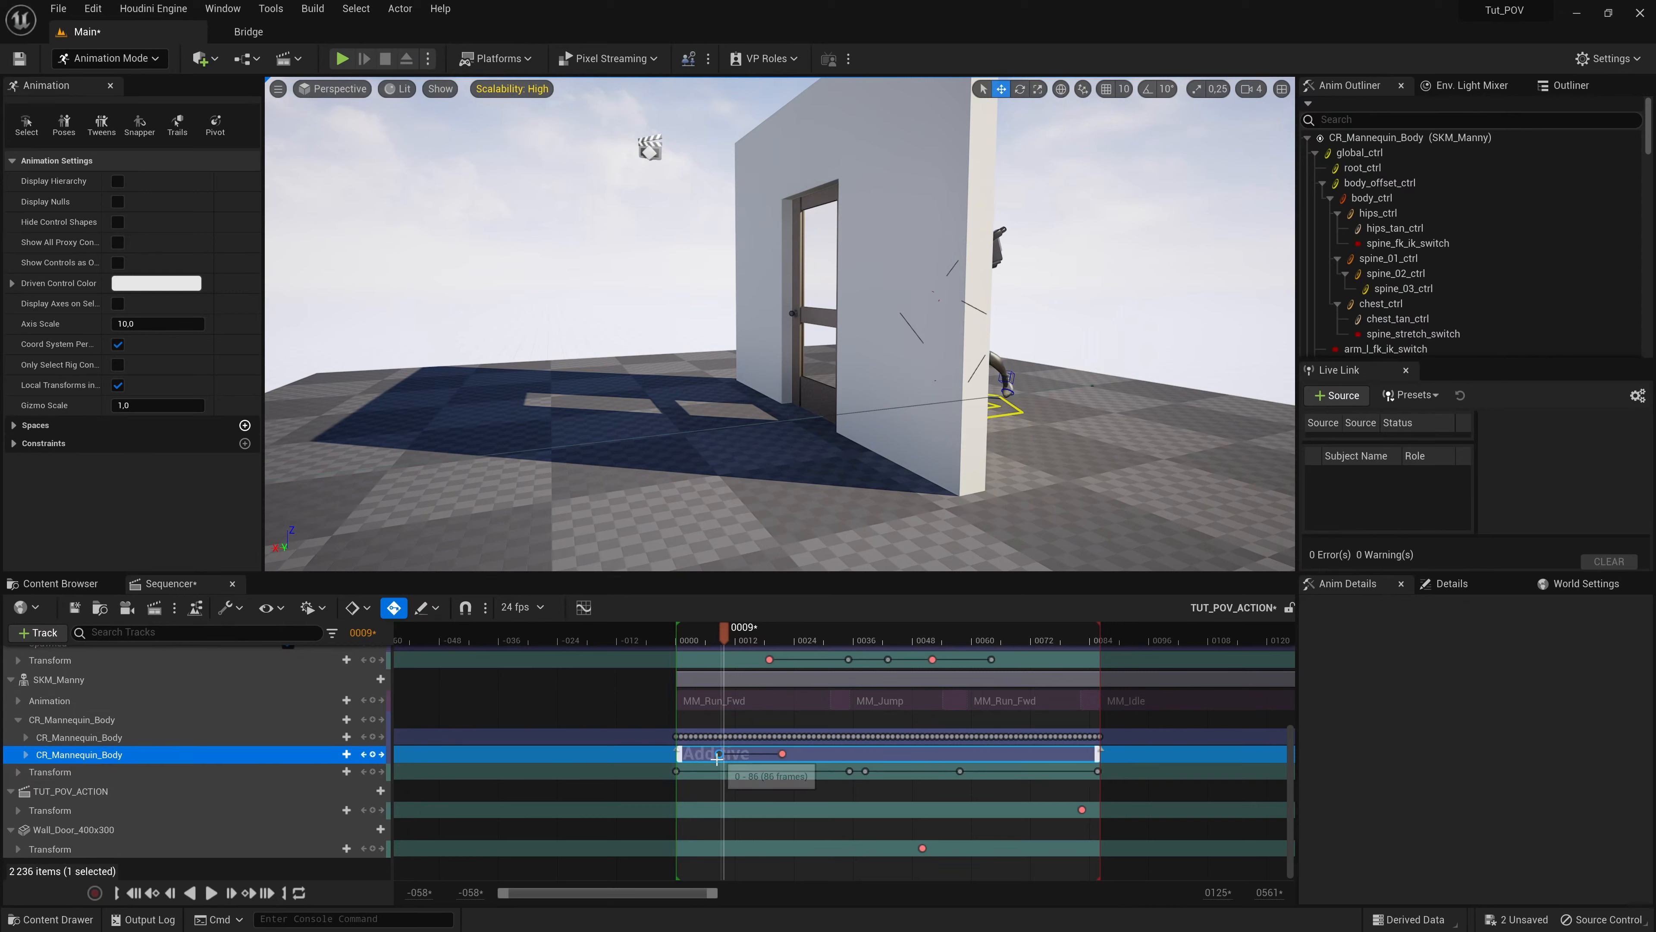
Step: At frame 13, raise the right hand toward the door with hand_r_ik_ctrl
{"action": "left_click", "coordinate": [718, 753]}
{"action": "key", "text": "f"}
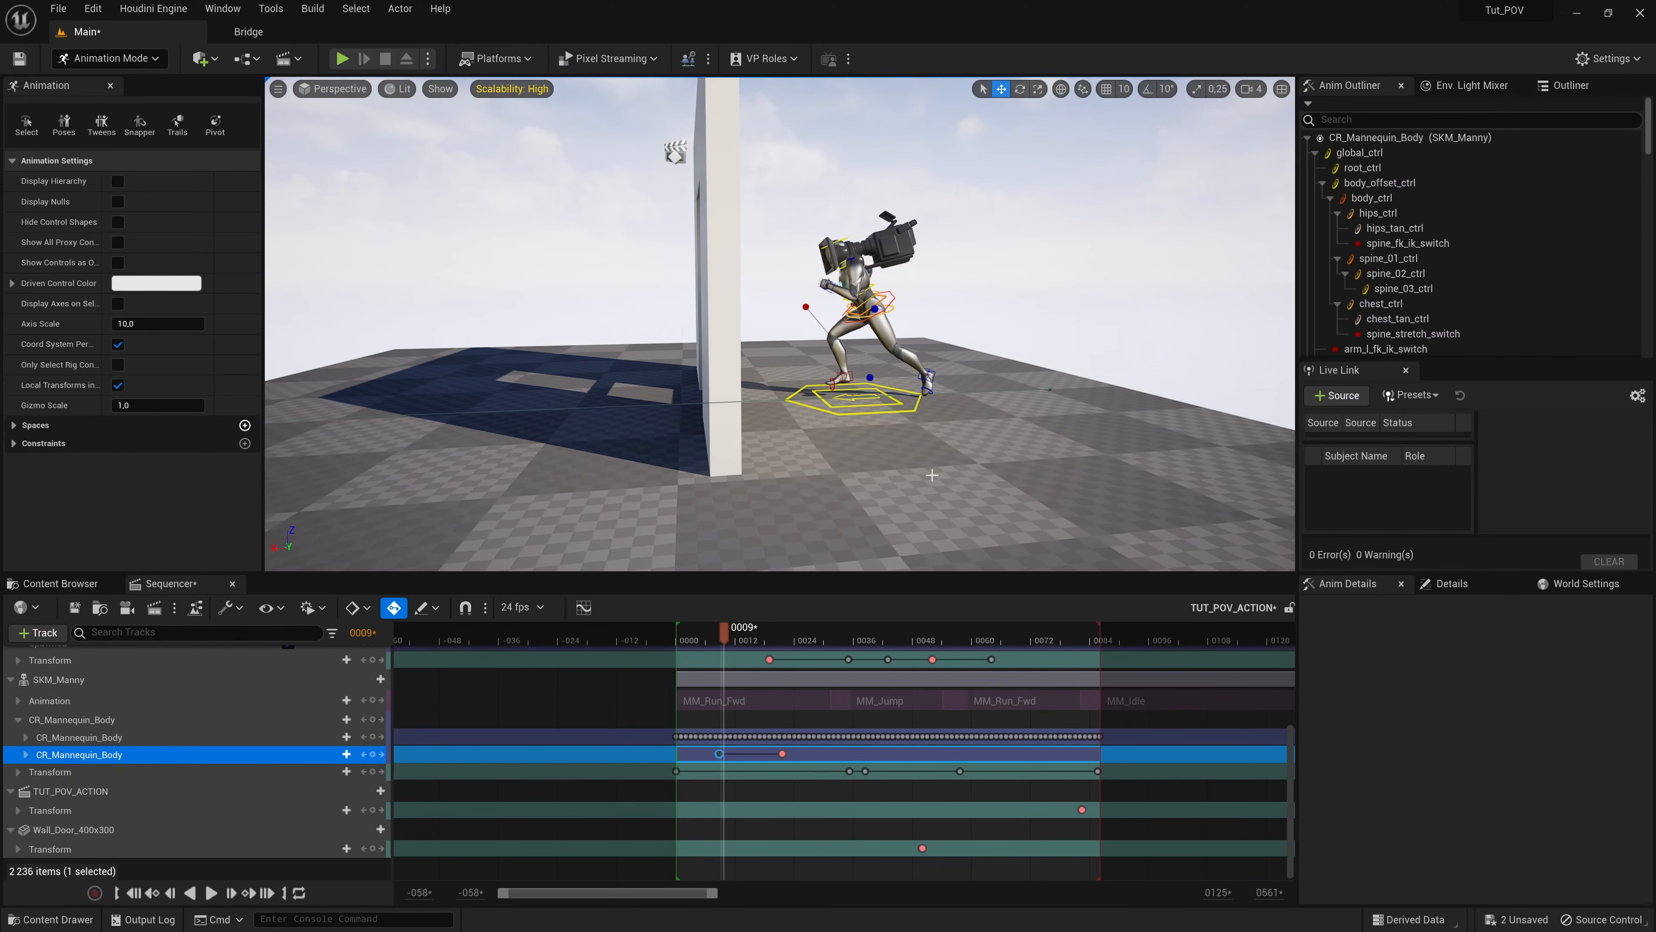
{"action": "right_click_drag", "start_coordinate": [910, 471], "coordinate": [904, 471]}
{"action": "left_click_drag", "start_coordinate": [909, 471], "coordinate": [606, 454], "text": "alt"}
{"action": "left_click_drag", "start_coordinate": [724, 636], "coordinate": [744, 644]}
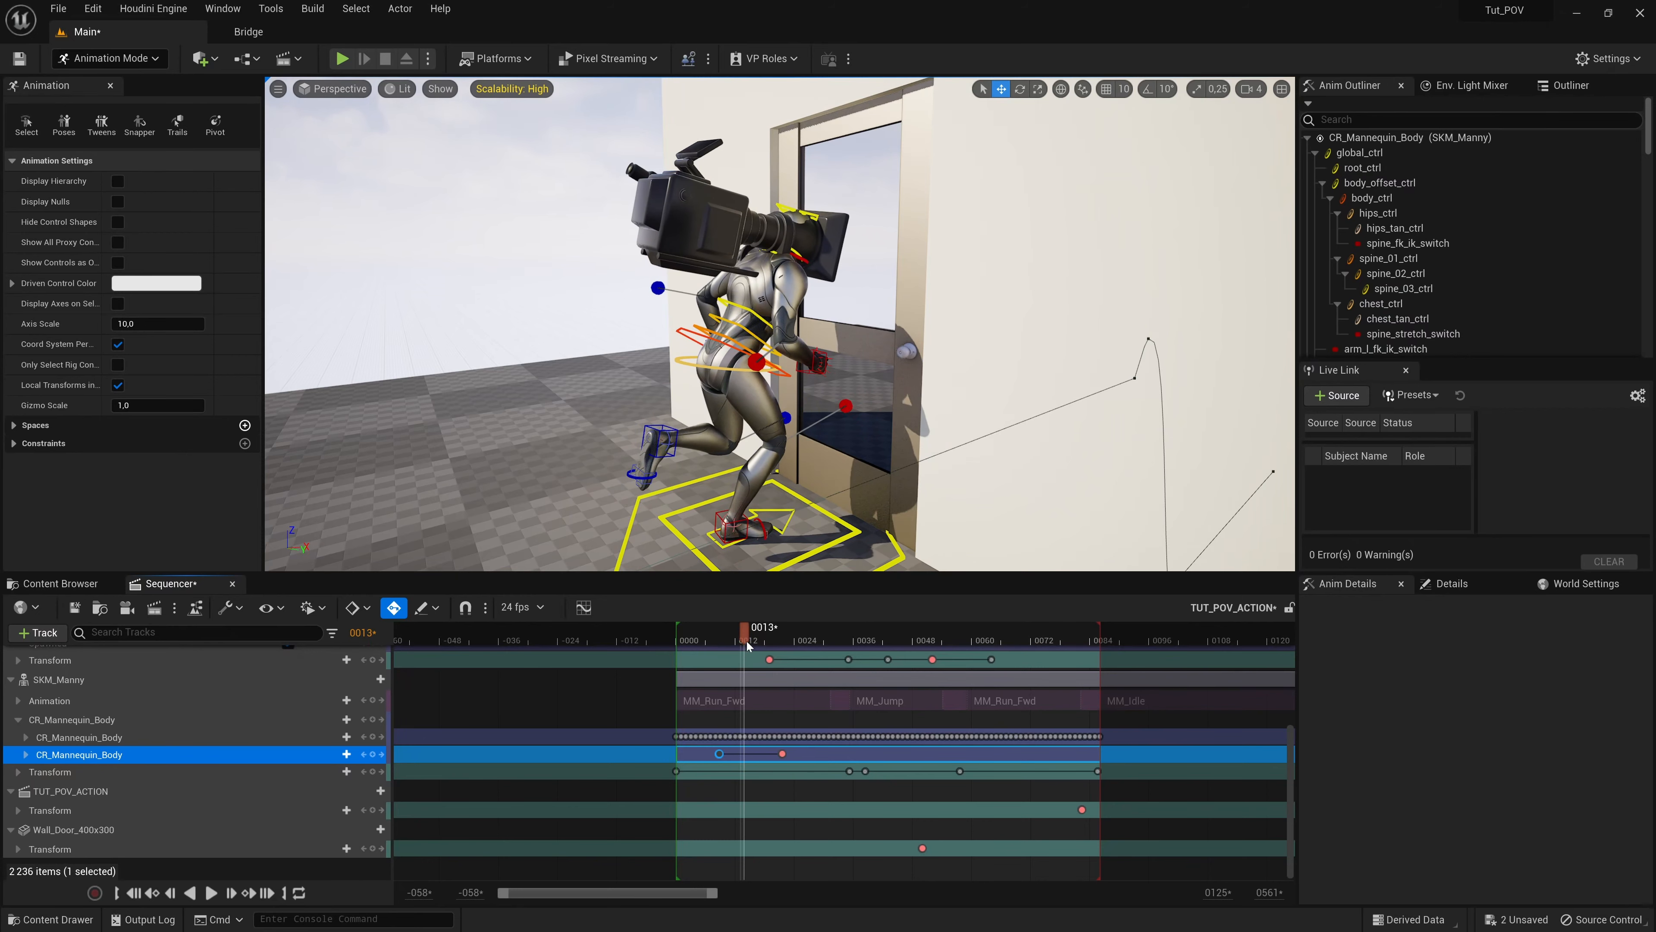
{"action": "mouse_move", "coordinate": [845, 383]}
{"action": "right_mouse_down"}
{"action": "mouse_move", "coordinate": [848, 398]}
{"action": "mouse_move", "coordinate": [845, 383]}
{"action": "right_mouse_up"}
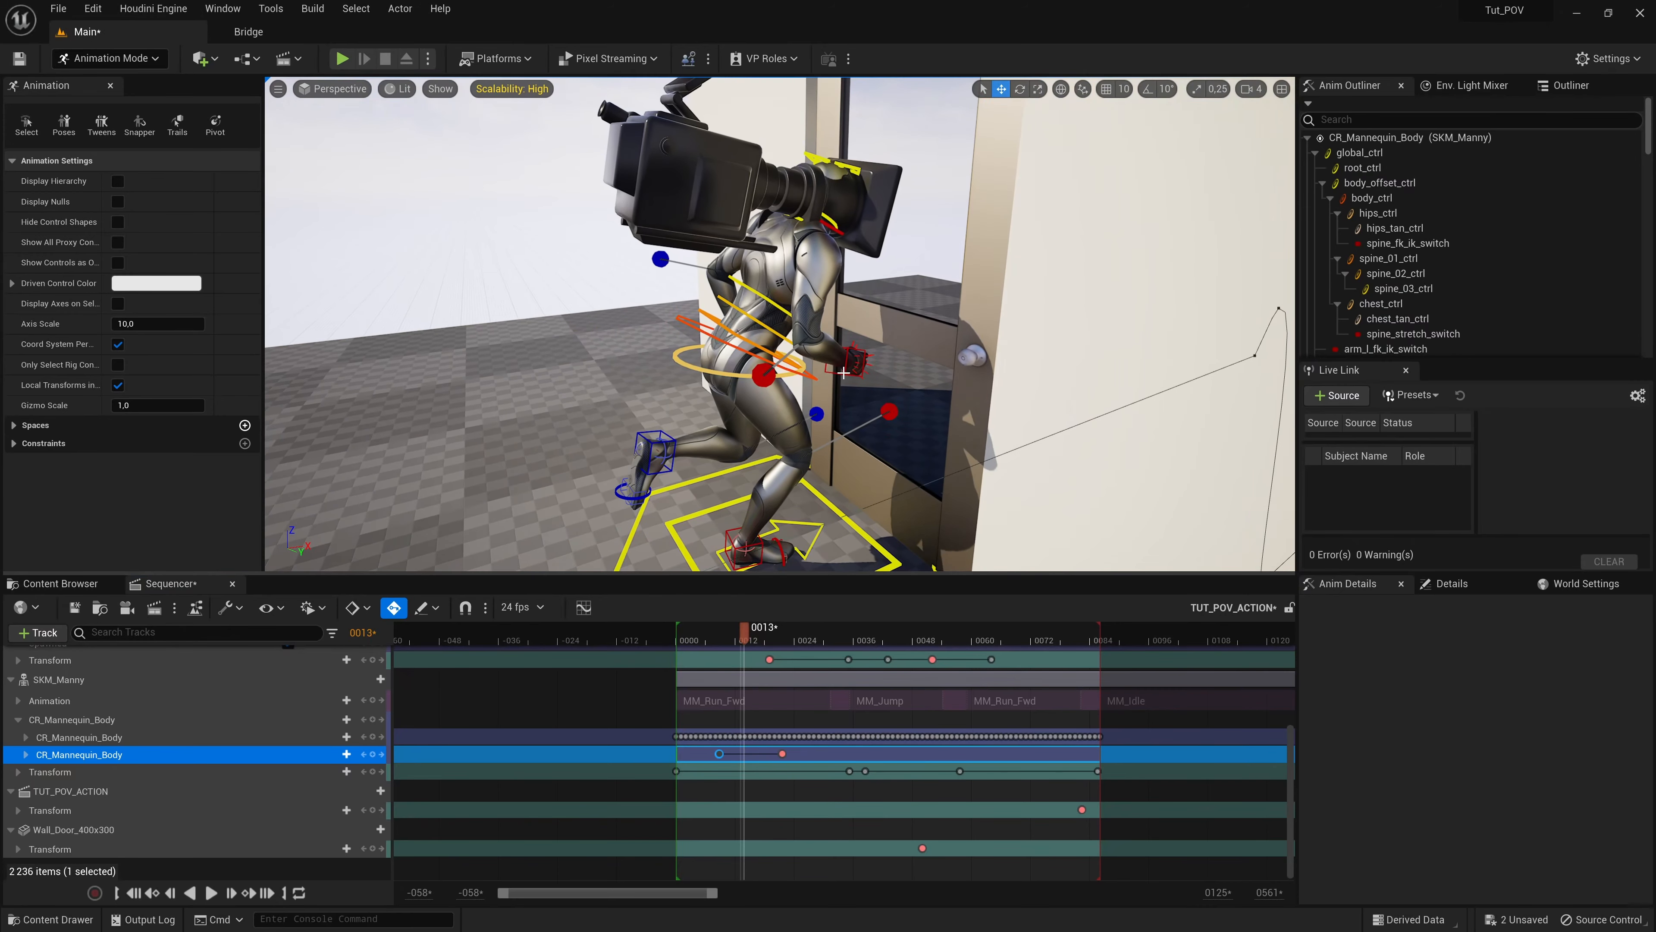
{"action": "left_click", "coordinate": [843, 372]}
{"action": "left_click_drag", "start_coordinate": [872, 355], "coordinate": [911, 242]}
Step: Rotate hand_r_ik_ctrl at frame 13 to bend the wrist into a pushing pose and adjust the hand's position
{"action": "right_click_drag", "start_coordinate": [961, 309], "coordinate": [887, 280]}
{"action": "key", "text": "e"}
{"action": "left_click_drag", "start_coordinate": [873, 359], "coordinate": [893, 395]}
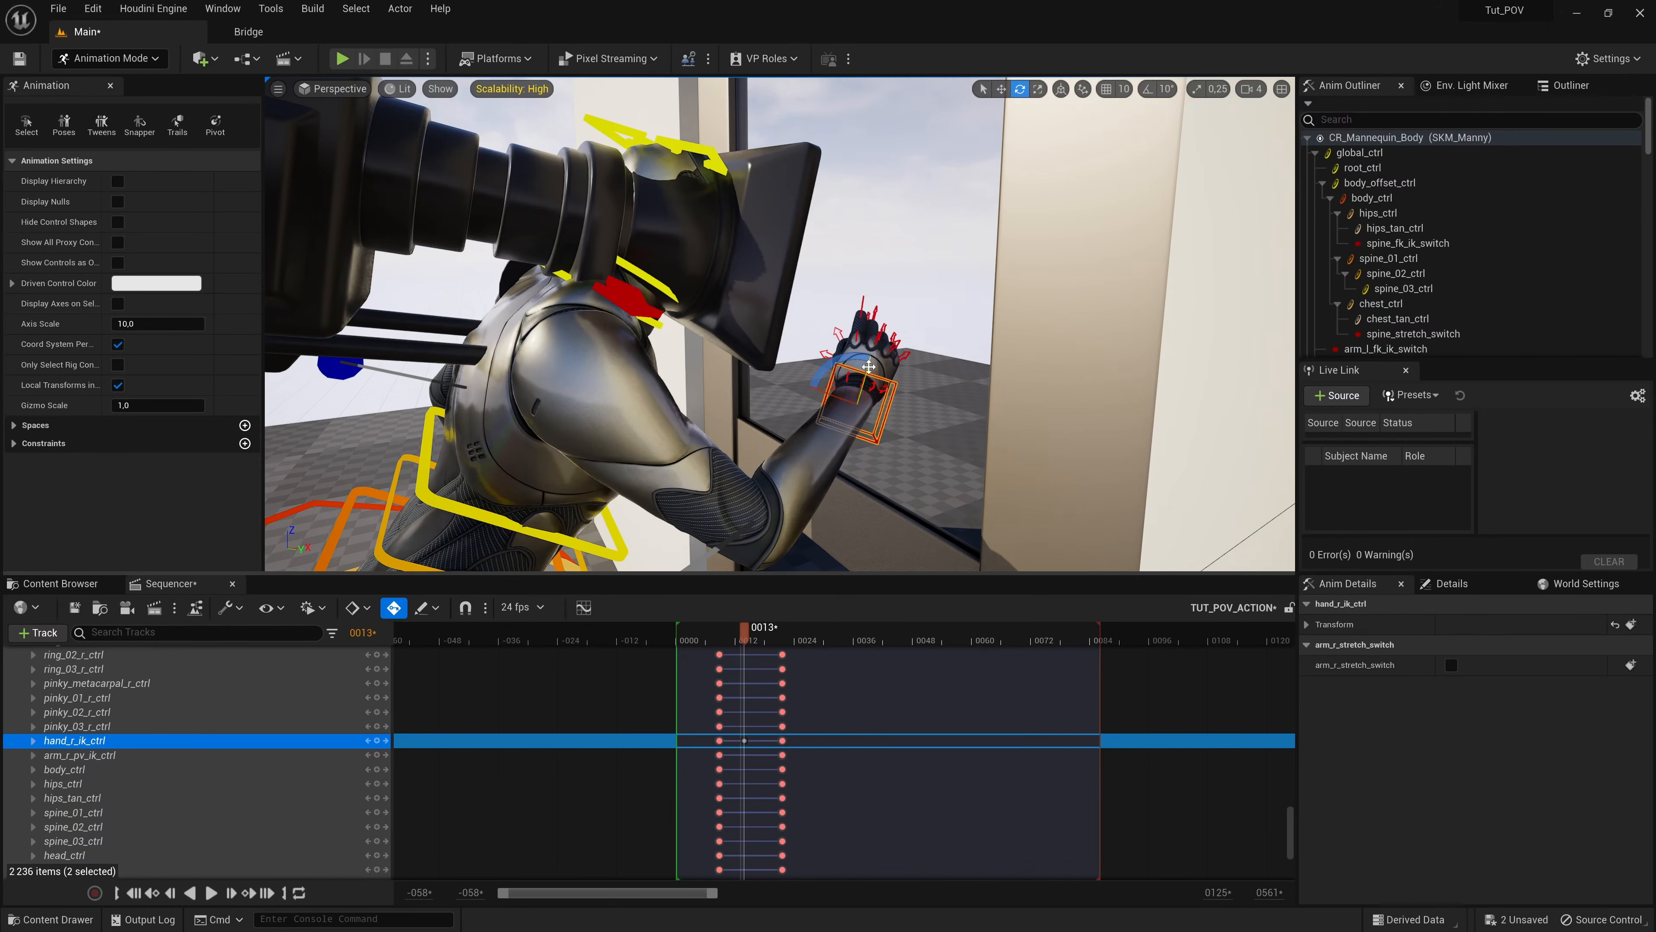
{"action": "mouse_move", "coordinate": [865, 376]}
{"action": "left_mouse_down"}
{"action": "mouse_move", "coordinate": [860, 390]}
{"action": "mouse_move", "coordinate": [892, 369]}
{"action": "left_mouse_up"}
{"action": "right_click_drag", "start_coordinate": [891, 370], "coordinate": [838, 382]}
{"action": "key", "text": "w"}
{"action": "right_click_drag", "start_coordinate": [891, 450], "coordinate": [874, 453]}
{"action": "left_click_drag", "start_coordinate": [908, 485], "coordinate": [815, 471]}
Step: Rotate pinky_01_r_ctrl and pinky_02_r_ctrl to open the right little finger
{"action": "key", "text": "e"}
{"action": "left_click", "coordinate": [964, 340]}
{"action": "left_click_drag", "start_coordinate": [922, 399], "coordinate": [949, 356]}
{"action": "left_click", "coordinate": [929, 301]}
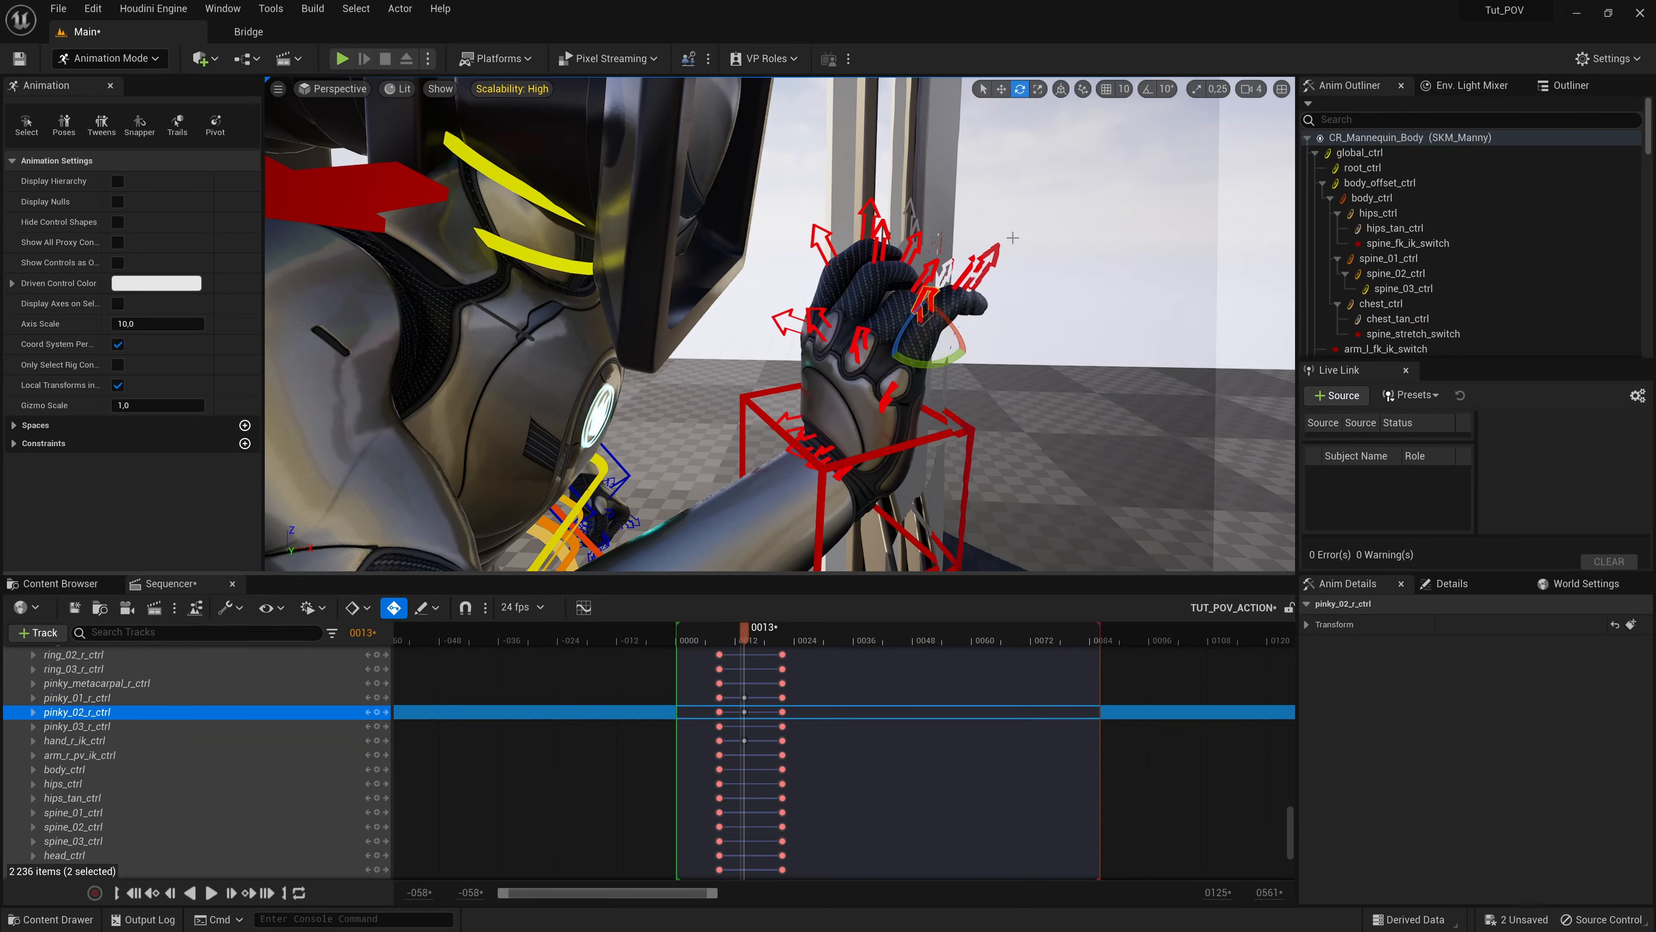
Step: Hide SM_Door in the viewport and rotate pinky_03_r_ctrl to straighten the little finger's tip
{"action": "left_click", "coordinate": [1013, 238]}
{"action": "right_click_drag", "start_coordinate": [922, 334], "coordinate": [898, 249]}
{"action": "left_click", "coordinate": [1571, 85]}
{"action": "left_click", "coordinate": [1308, 303]}
{"action": "left_click", "coordinate": [778, 242]}
{"action": "left_click_drag", "start_coordinate": [774, 241], "coordinate": [728, 293]}
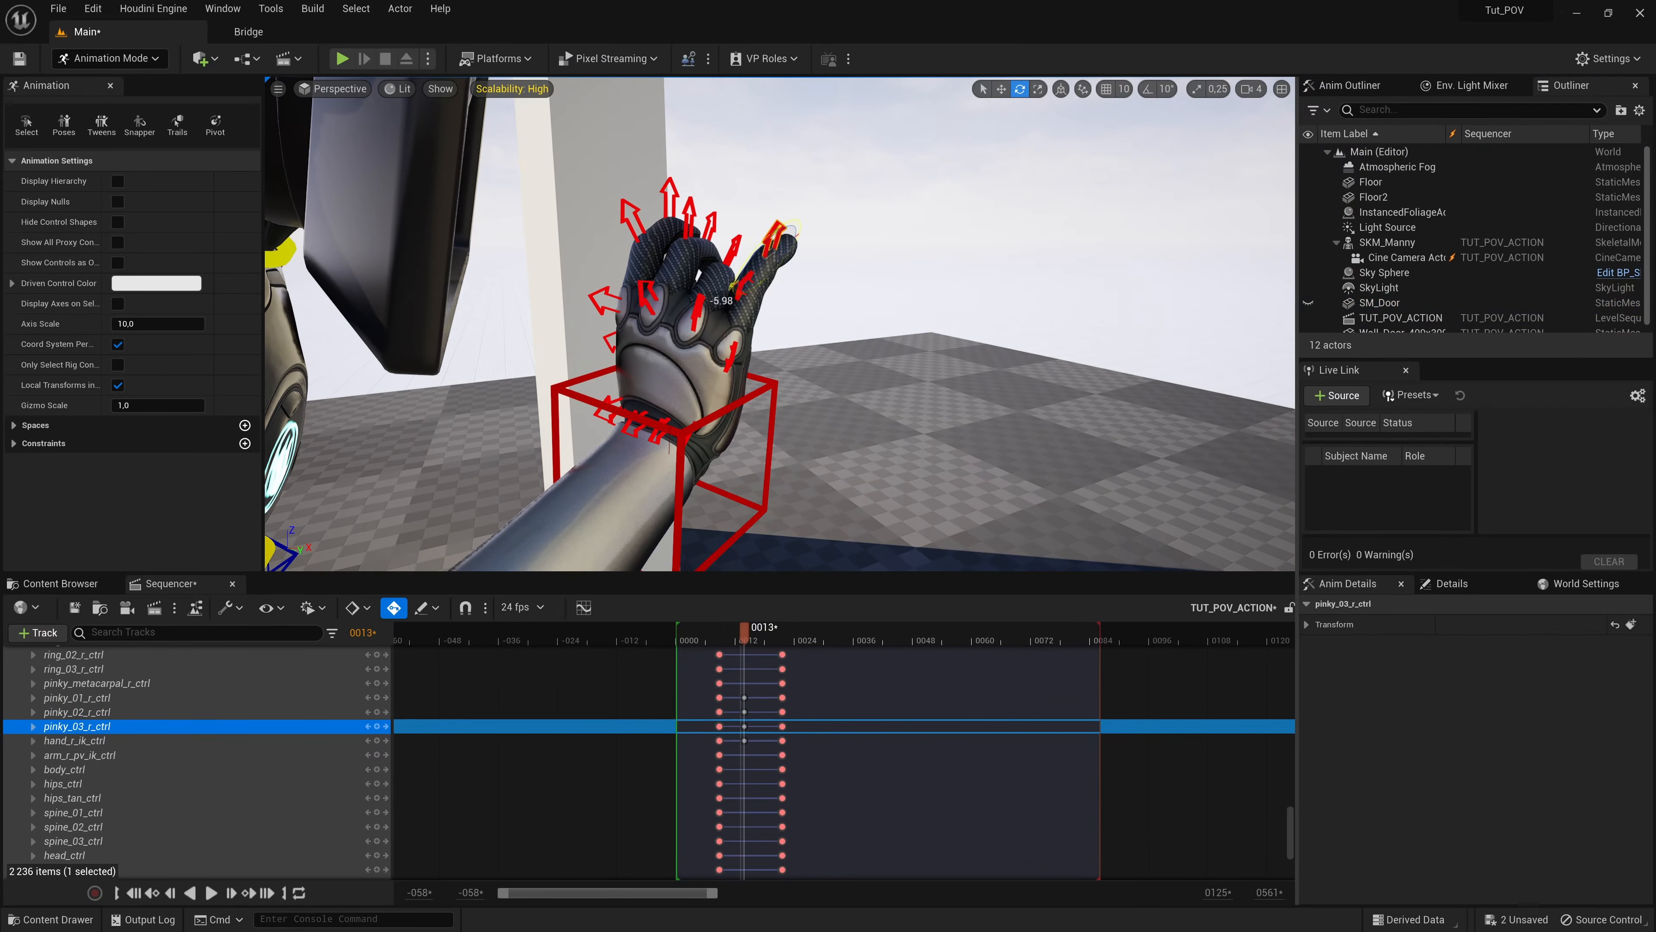
Step: Rotate ring_01_r_ctrl, middle_01_r_ctrl and index_01_r_ctrl together to open the right hand's fingers at the knuckles
{"action": "left_click", "coordinate": [696, 309]}
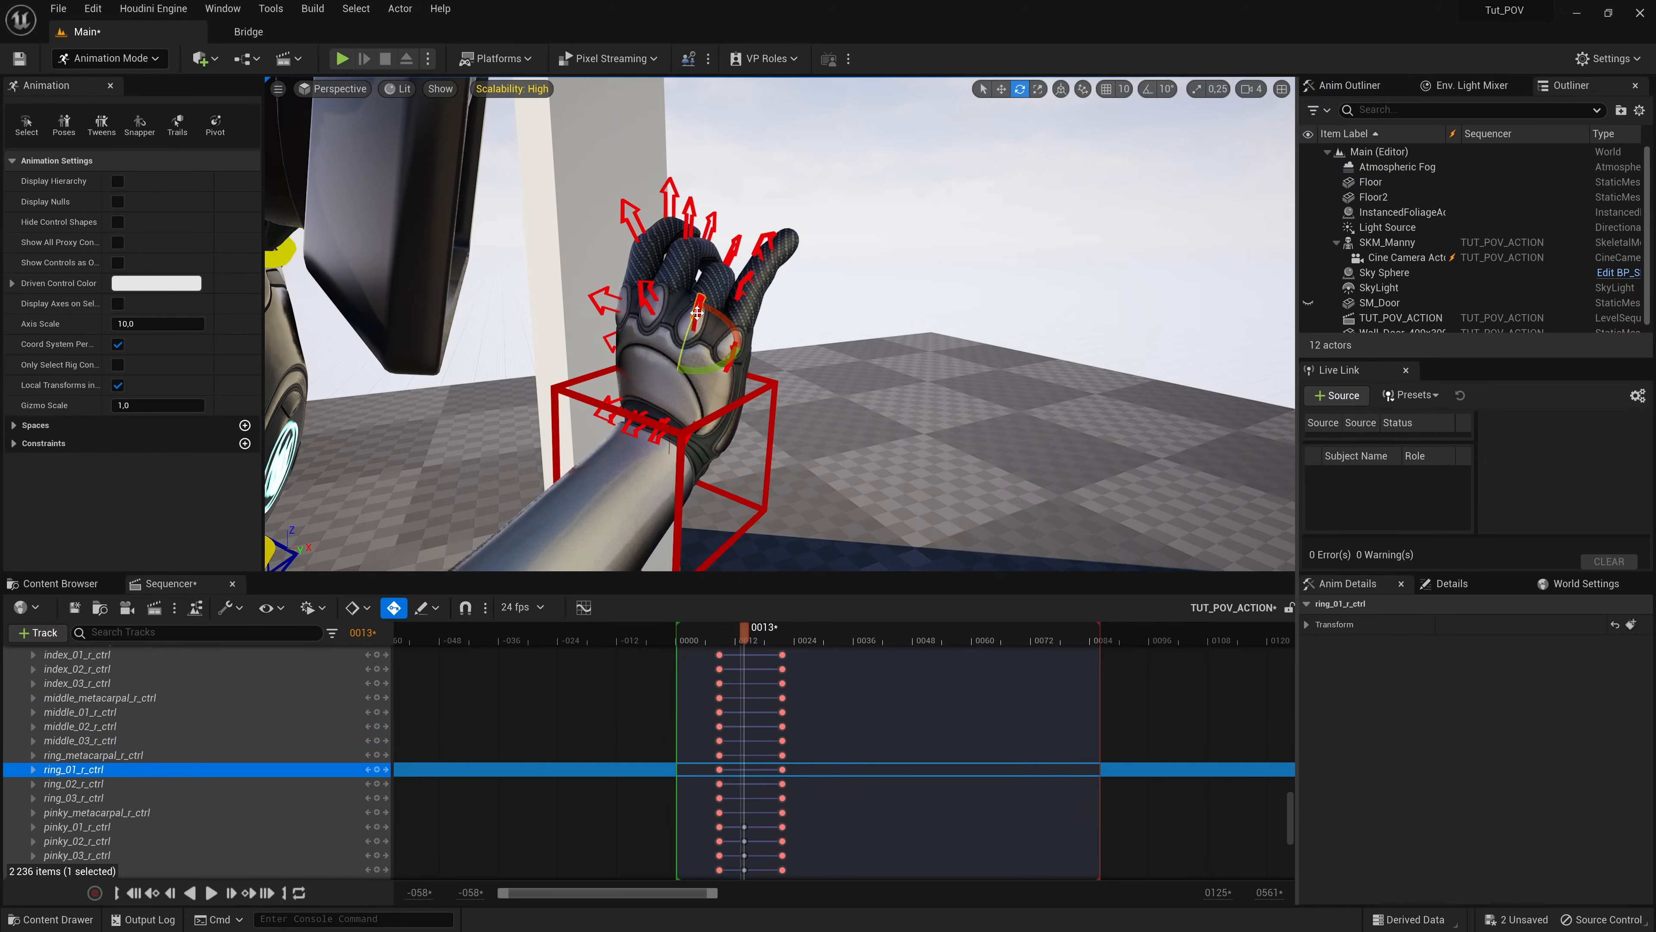
{"action": "left_click", "coordinate": [642, 301], "text": "ctrl"}
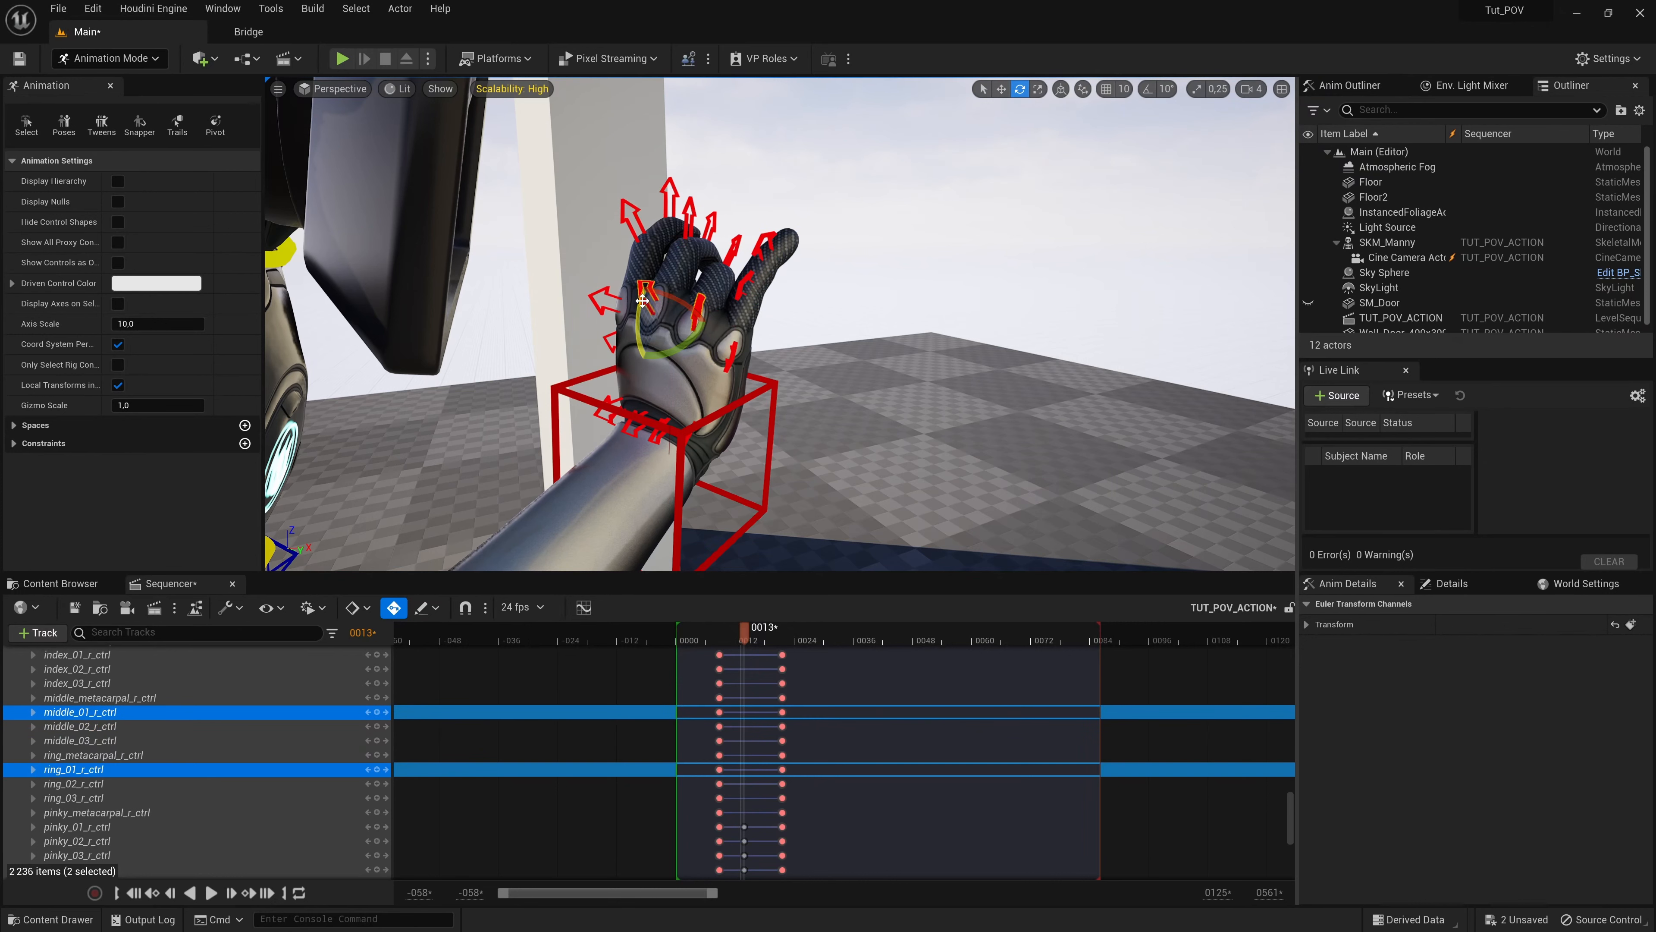
{"action": "left_click", "coordinate": [601, 312], "text": "ctrl"}
{"action": "left_click_drag", "start_coordinate": [591, 323], "coordinate": [612, 277]}
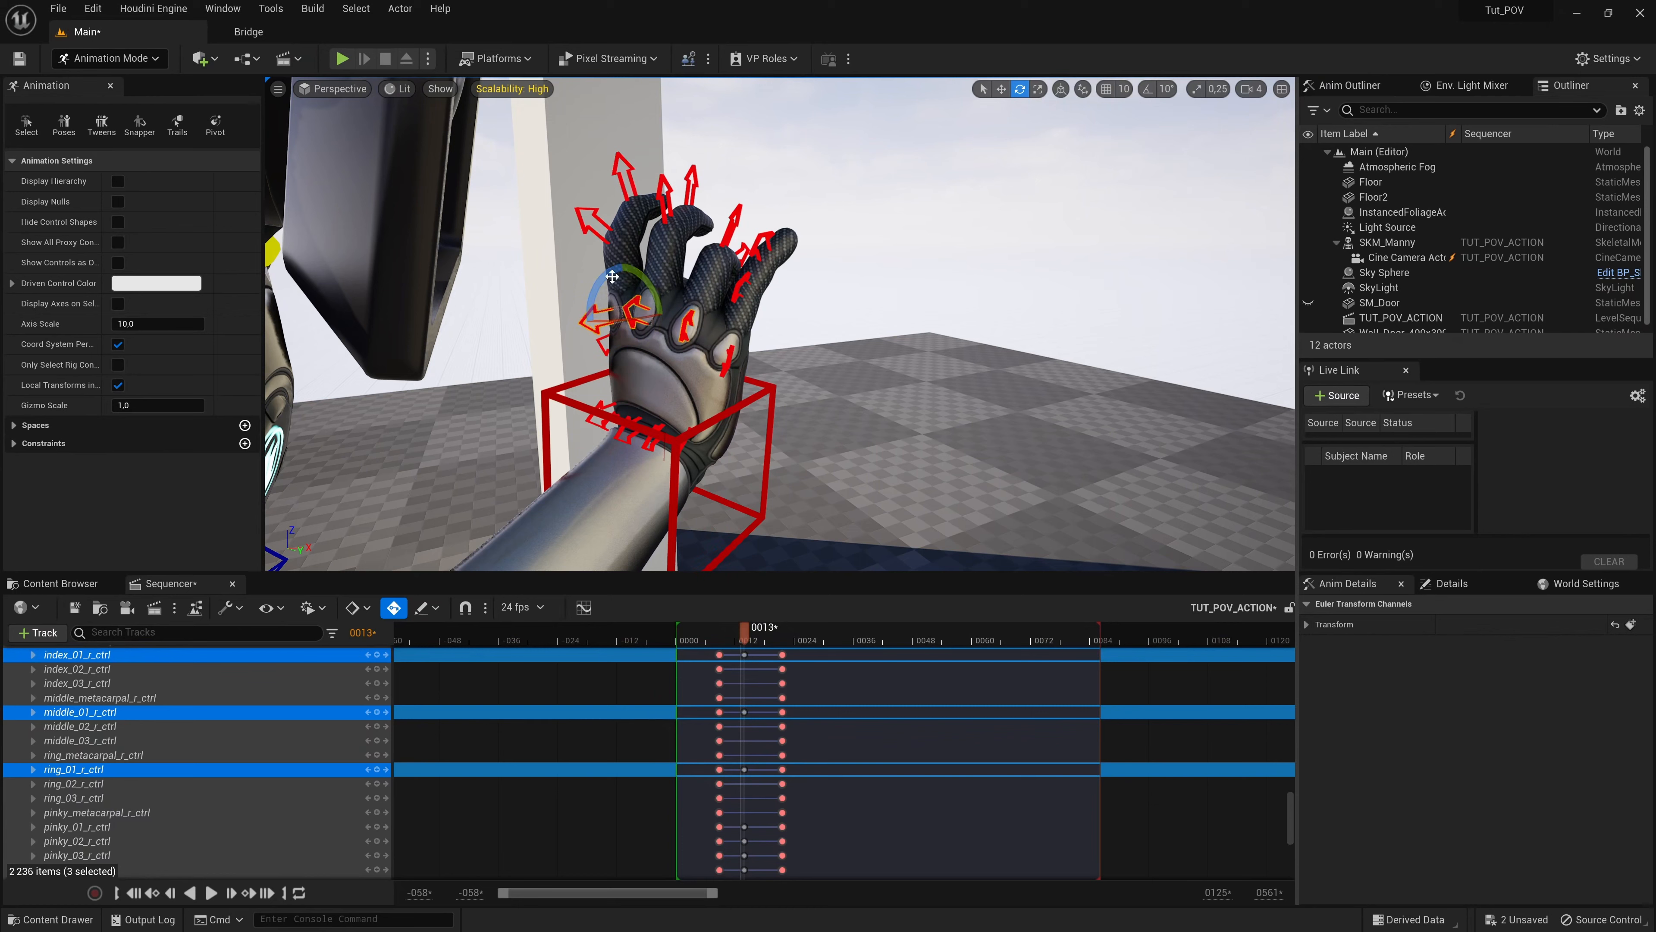
Step: Rotate index_02_r_ctrl, middle_02_r_ctrl and ring_02_r_ctrl together to straighten the middle finger joints
{"action": "left_click", "coordinate": [599, 237]}
{"action": "left_click", "coordinate": [663, 213], "text": "ctrl"}
{"action": "left_click", "coordinate": [730, 228], "text": "ctrl"}
{"action": "left_click_drag", "start_coordinate": [577, 264], "coordinate": [585, 228]}
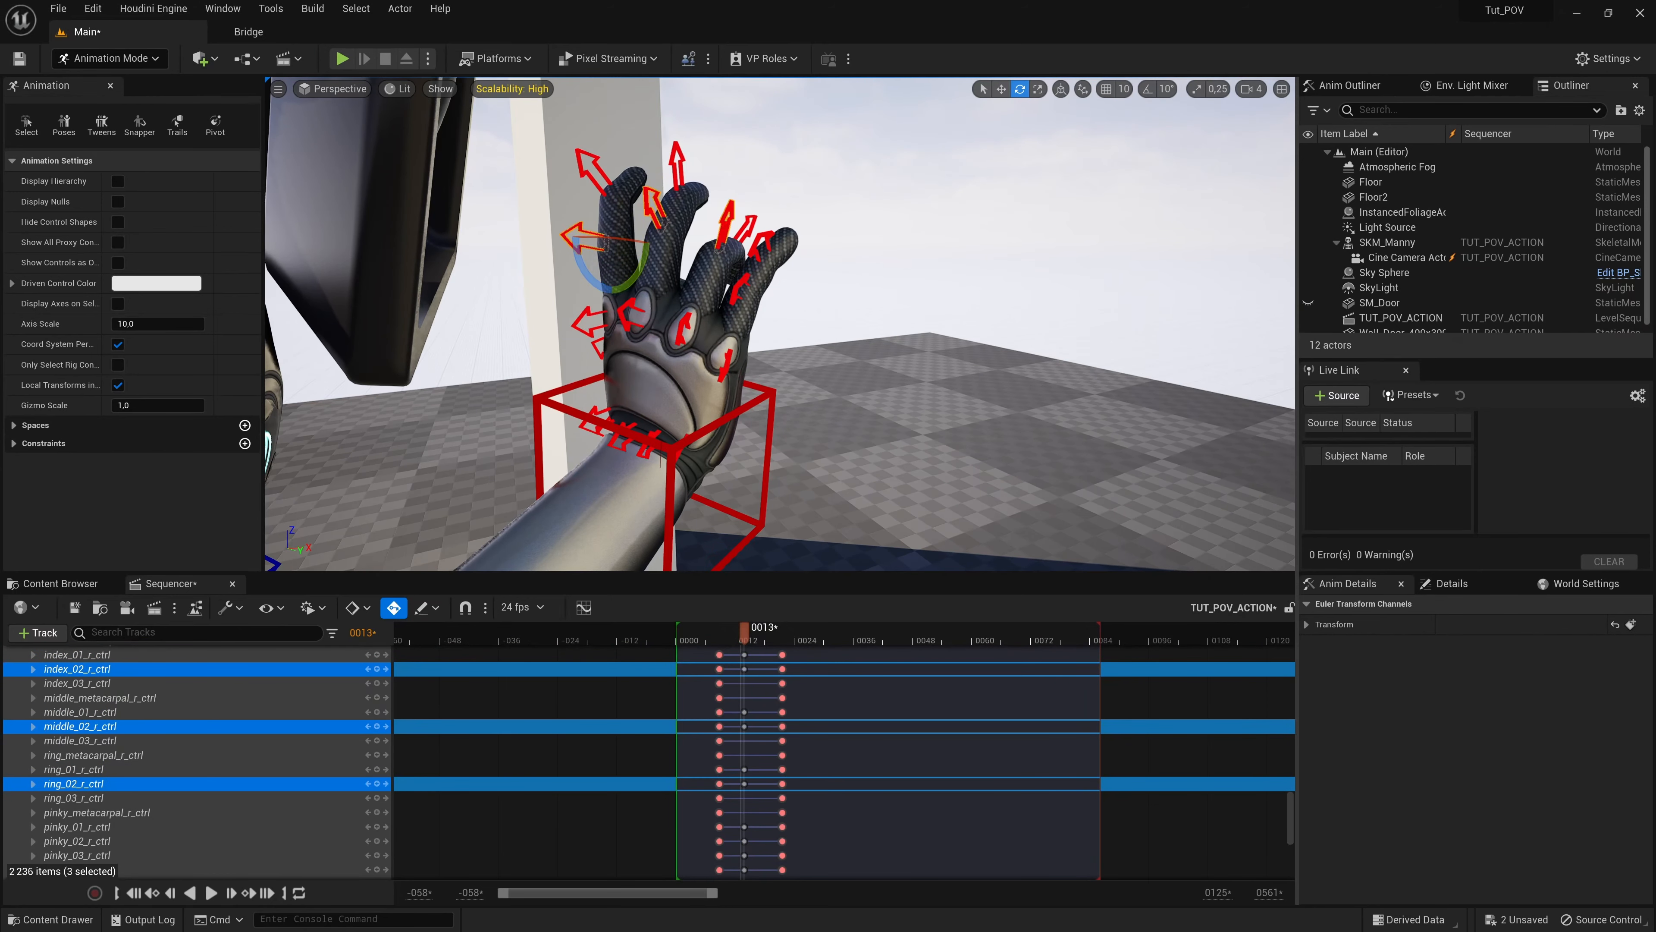
Step: Rotate the ring, middle and index fingertip controls of the right hand to straighten the tips
{"action": "left_click", "coordinate": [711, 247]}
{"action": "scroll", "coordinate": [726, 210], "scroll_direction": "up", "scroll_amount": 1}
{"action": "left_click", "coordinate": [741, 189]}
{"action": "left_click_drag", "start_coordinate": [760, 242], "coordinate": [764, 219]}
{"action": "left_click", "coordinate": [652, 212]}
{"action": "left_click_drag", "start_coordinate": [680, 263], "coordinate": [890, 261]}
{"action": "left_click", "coordinate": [589, 175]}
{"action": "left_click", "coordinate": [895, 259]}
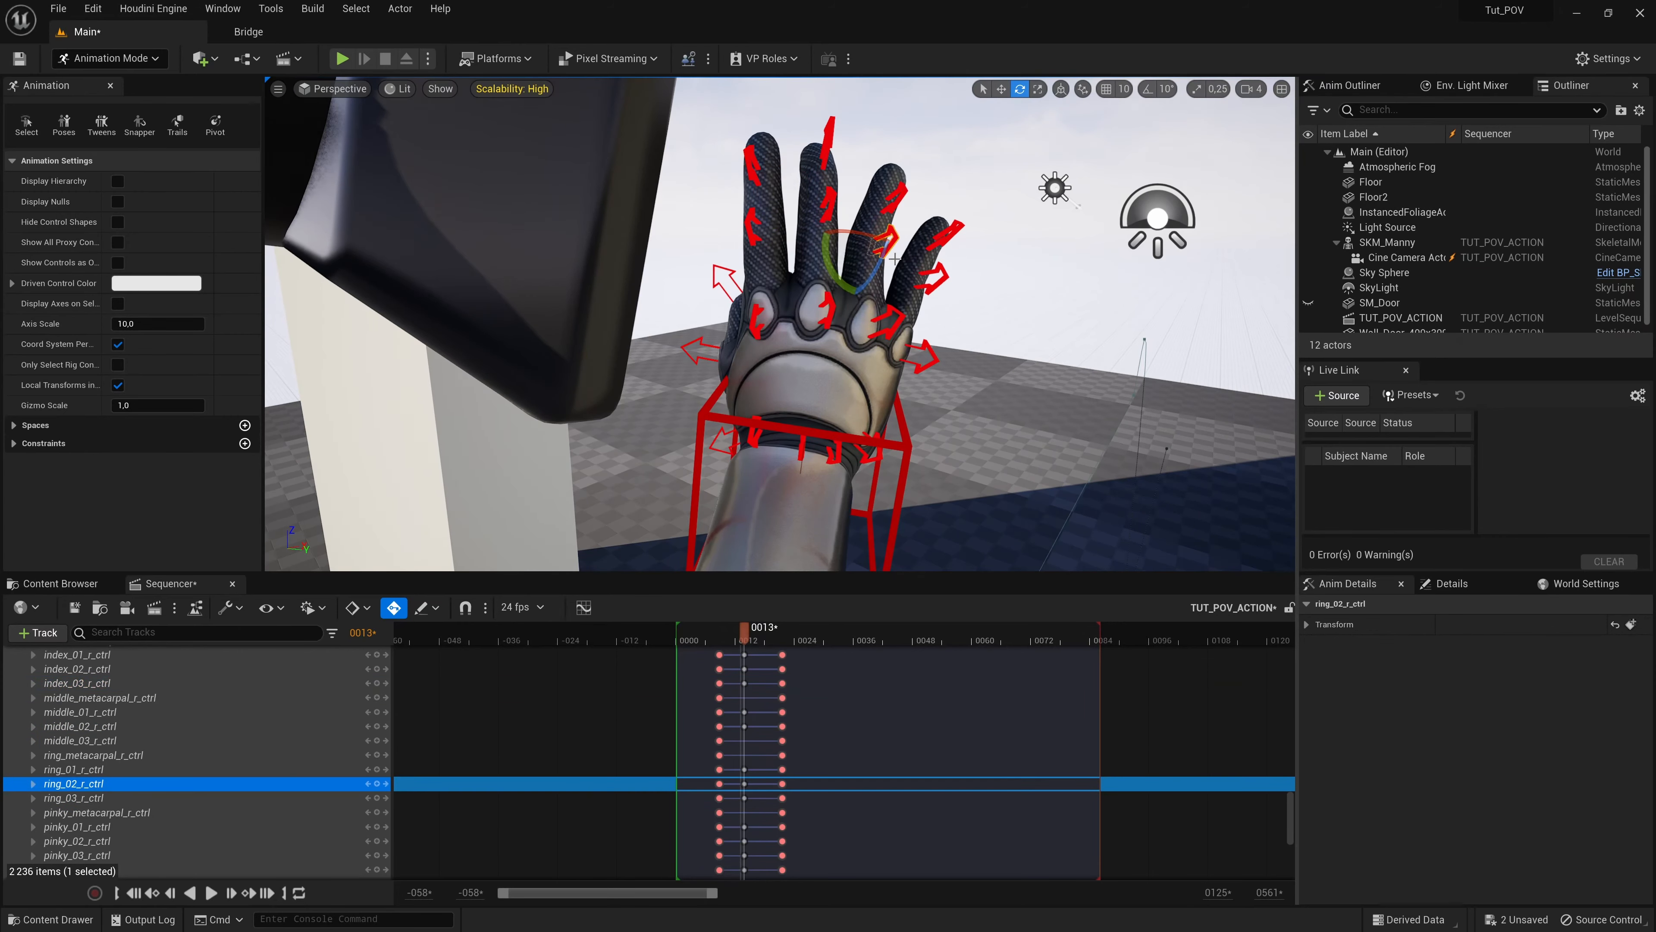
Step: Fine-tune the rotation of individual right-hand finger controls to refine the open-palm pose
{"action": "middle_click_drag", "start_coordinate": [893, 305], "coordinate": [704, 308], "text": "alt"}
{"action": "left_click_drag", "start_coordinate": [696, 239], "coordinate": [699, 229]}
{"action": "left_click", "coordinate": [703, 324]}
{"action": "left_click_drag", "start_coordinate": [685, 319], "coordinate": [688, 309]}
{"action": "left_click", "coordinate": [720, 199]}
{"action": "left_click_drag", "start_coordinate": [740, 209], "coordinate": [741, 202]}
{"action": "left_click", "coordinate": [707, 241]}
{"action": "mouse_move", "coordinate": [724, 277]}
{"action": "left_mouse_down"}
{"action": "mouse_move", "coordinate": [772, 279]}
{"action": "mouse_move", "coordinate": [782, 241]}
{"action": "mouse_move", "coordinate": [652, 261]}
{"action": "mouse_move", "coordinate": [880, 255]}
{"action": "mouse_move", "coordinate": [731, 274]}
{"action": "left_mouse_up"}
{"action": "left_click", "coordinate": [757, 280]}
{"action": "scroll", "coordinate": [769, 248], "scroll_direction": "up", "scroll_amount": 1}
{"action": "left_click", "coordinate": [769, 234]}
{"action": "scroll", "coordinate": [782, 255], "scroll_direction": "down", "scroll_amount": 5}
{"action": "key", "text": "f"}
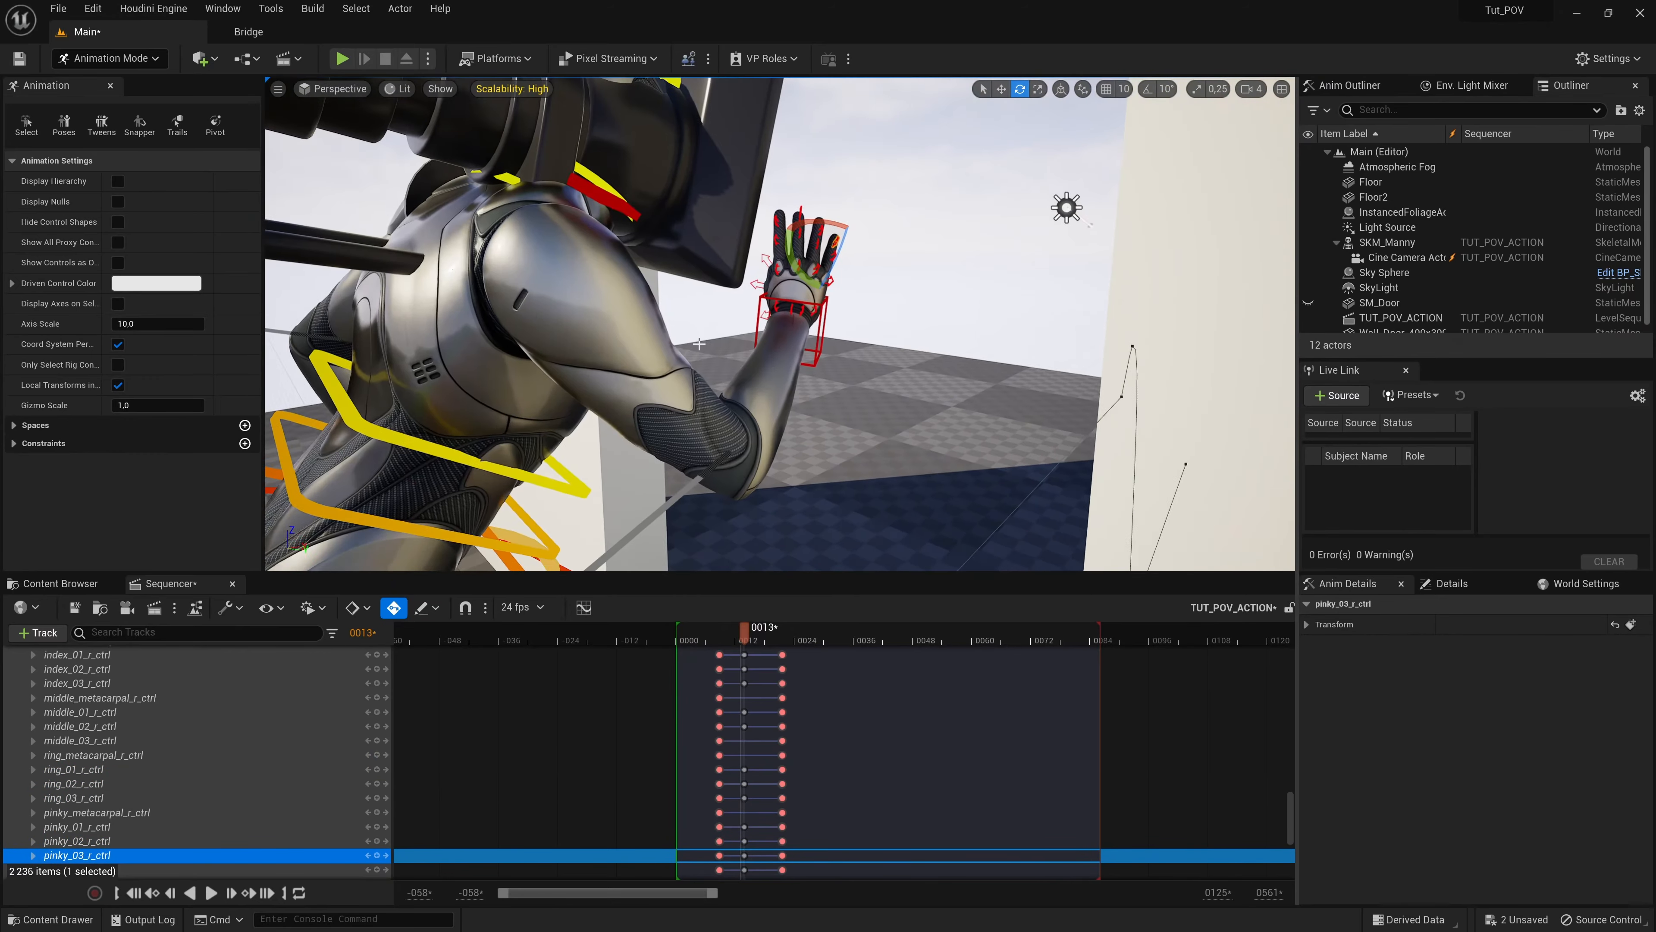
Step: Show SM_Door again and return to frame 11 to check the arm pose against the door
{"action": "left_click", "coordinate": [1309, 303]}
{"action": "left_click_drag", "start_coordinate": [978, 294], "coordinate": [1017, 294], "text": "alt"}
{"action": "right_click_drag", "start_coordinate": [900, 340], "coordinate": [913, 340]}
{"action": "key", "text": "s"}
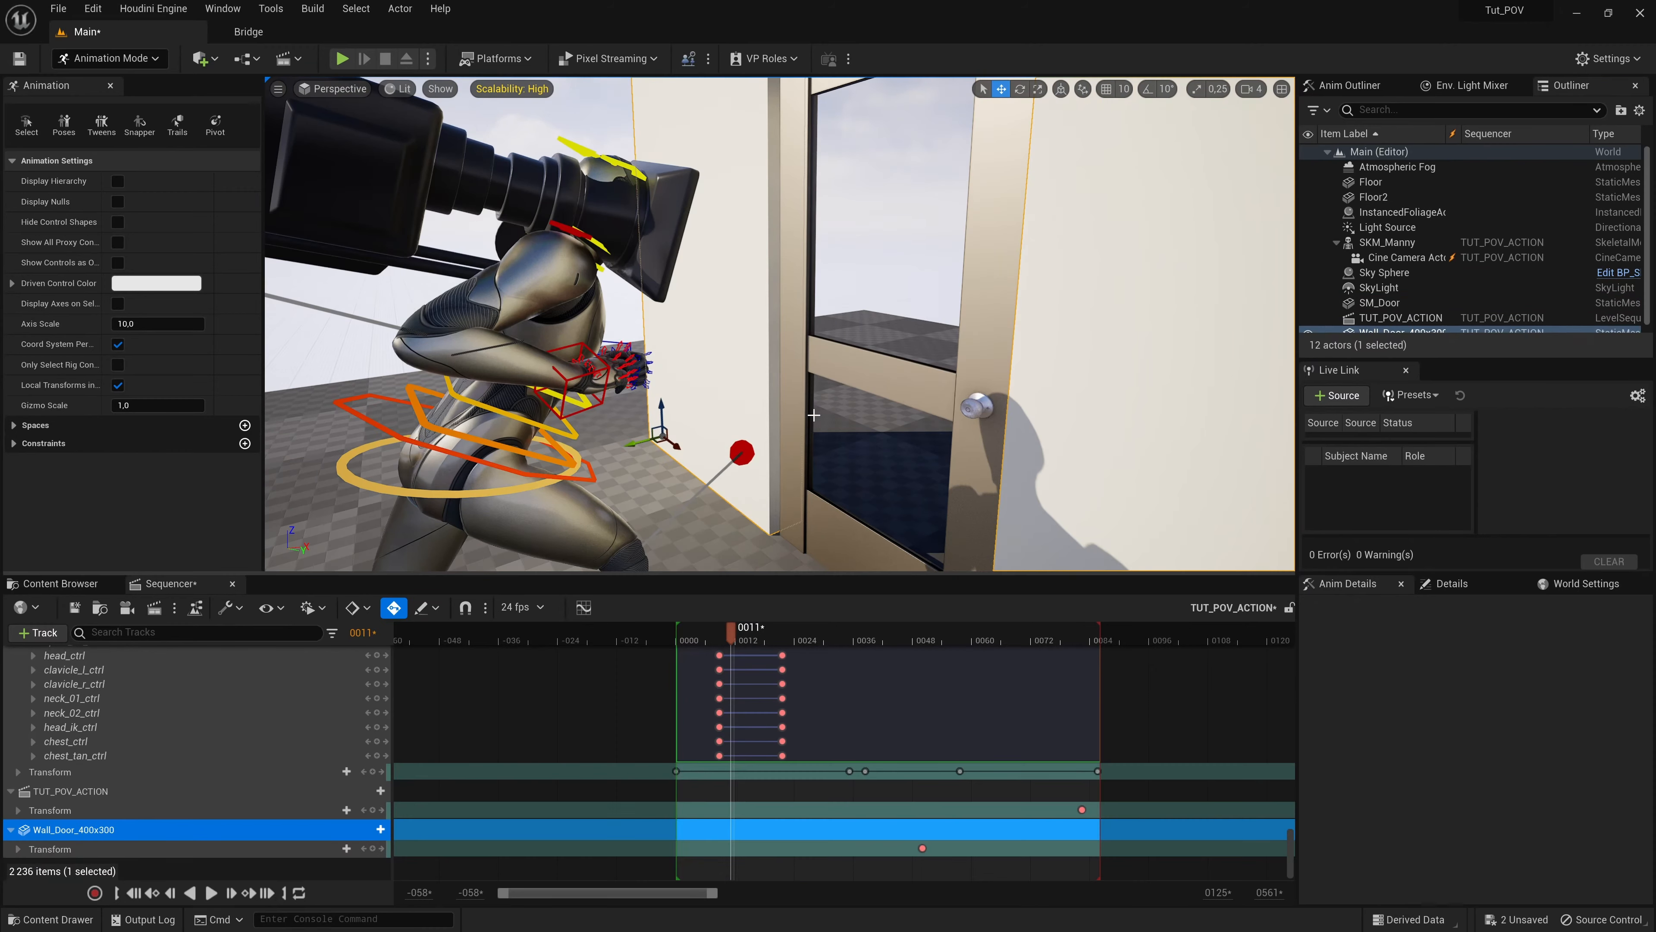
Step: Open Viewport 2, dock it beside the main viewport and set it to look through the Cine Camera Actor
{"action": "left_click", "coordinate": [228, 8]}
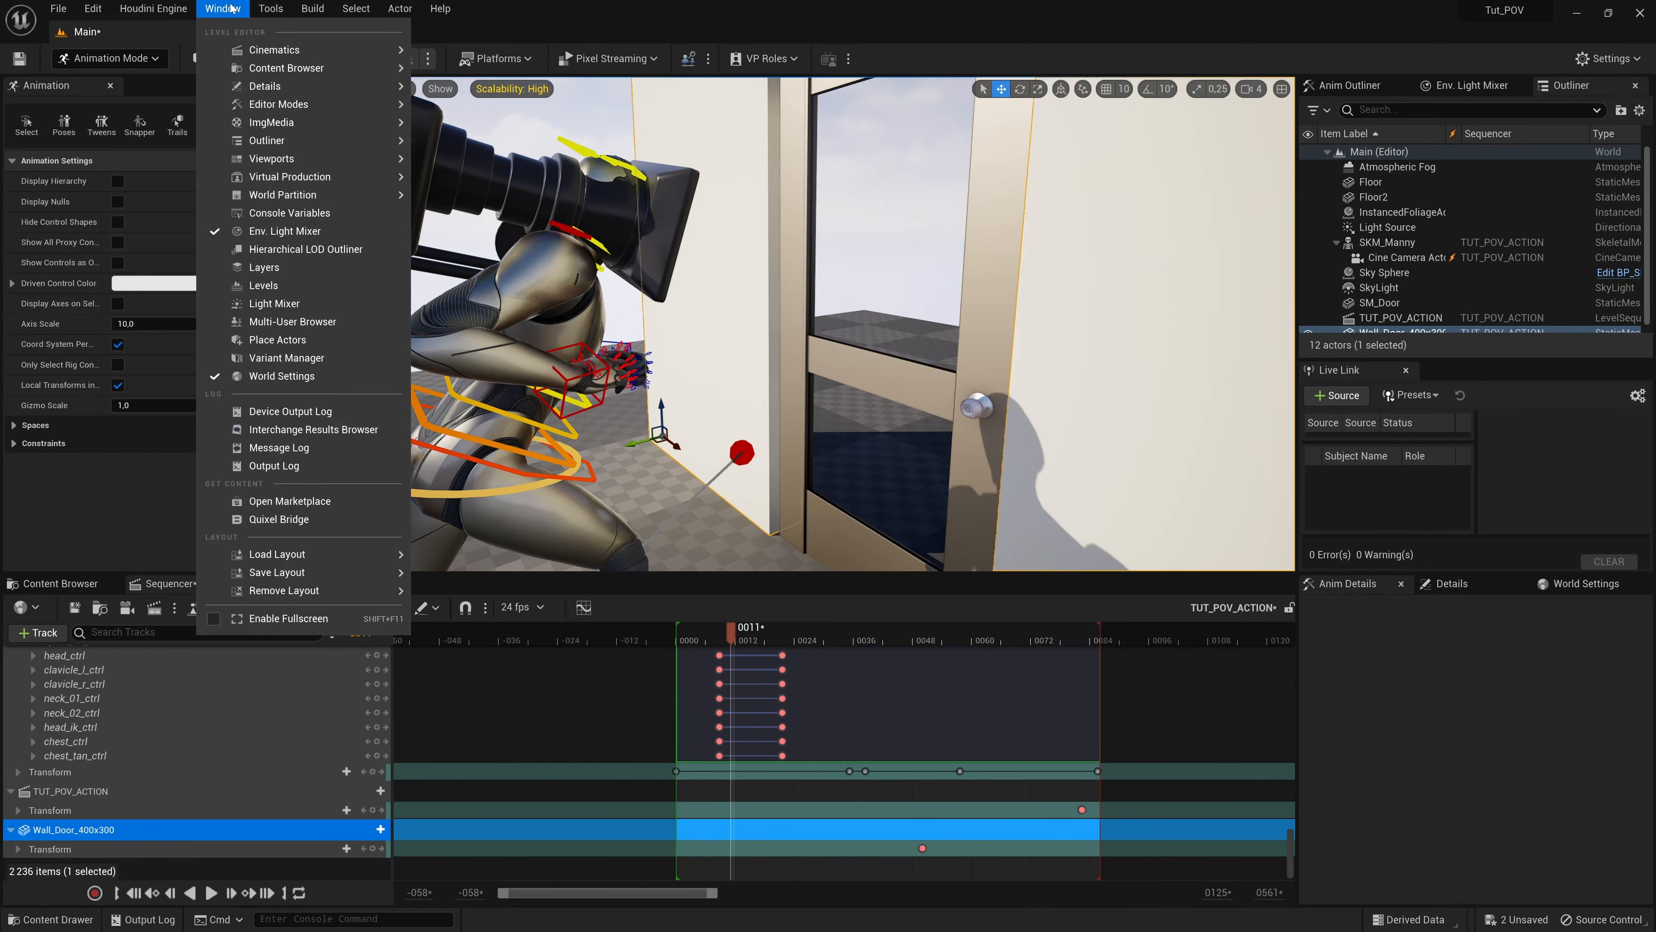
{"action": "mouse_move", "coordinate": [309, 157]}
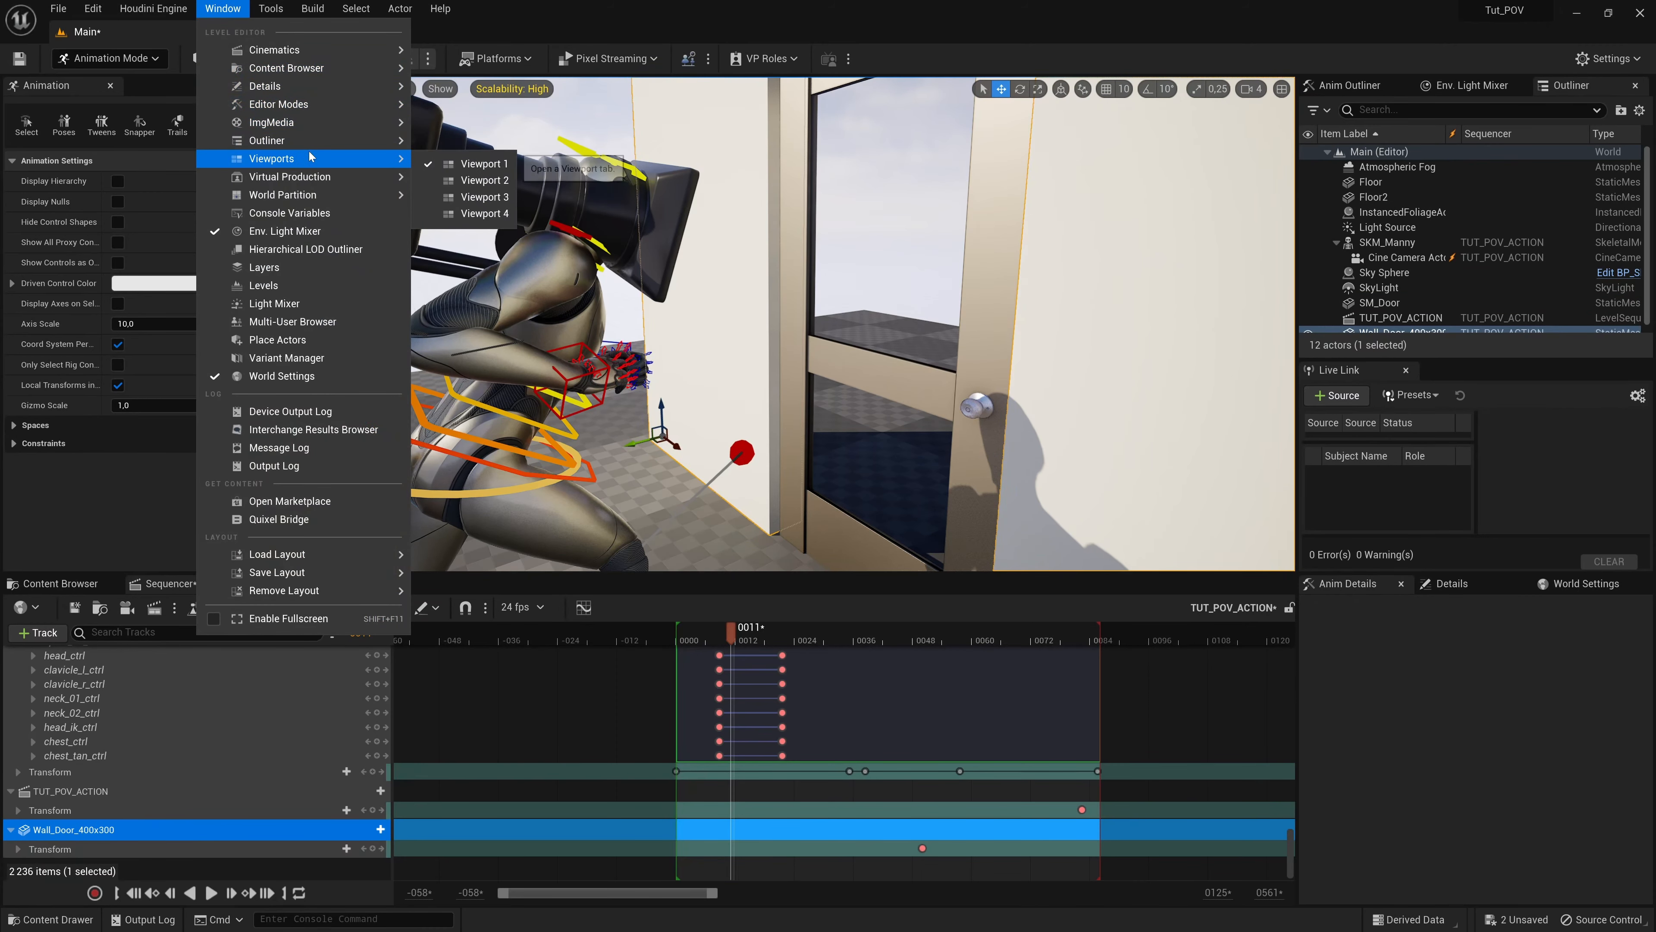
{"action": "left_click", "coordinate": [465, 183]}
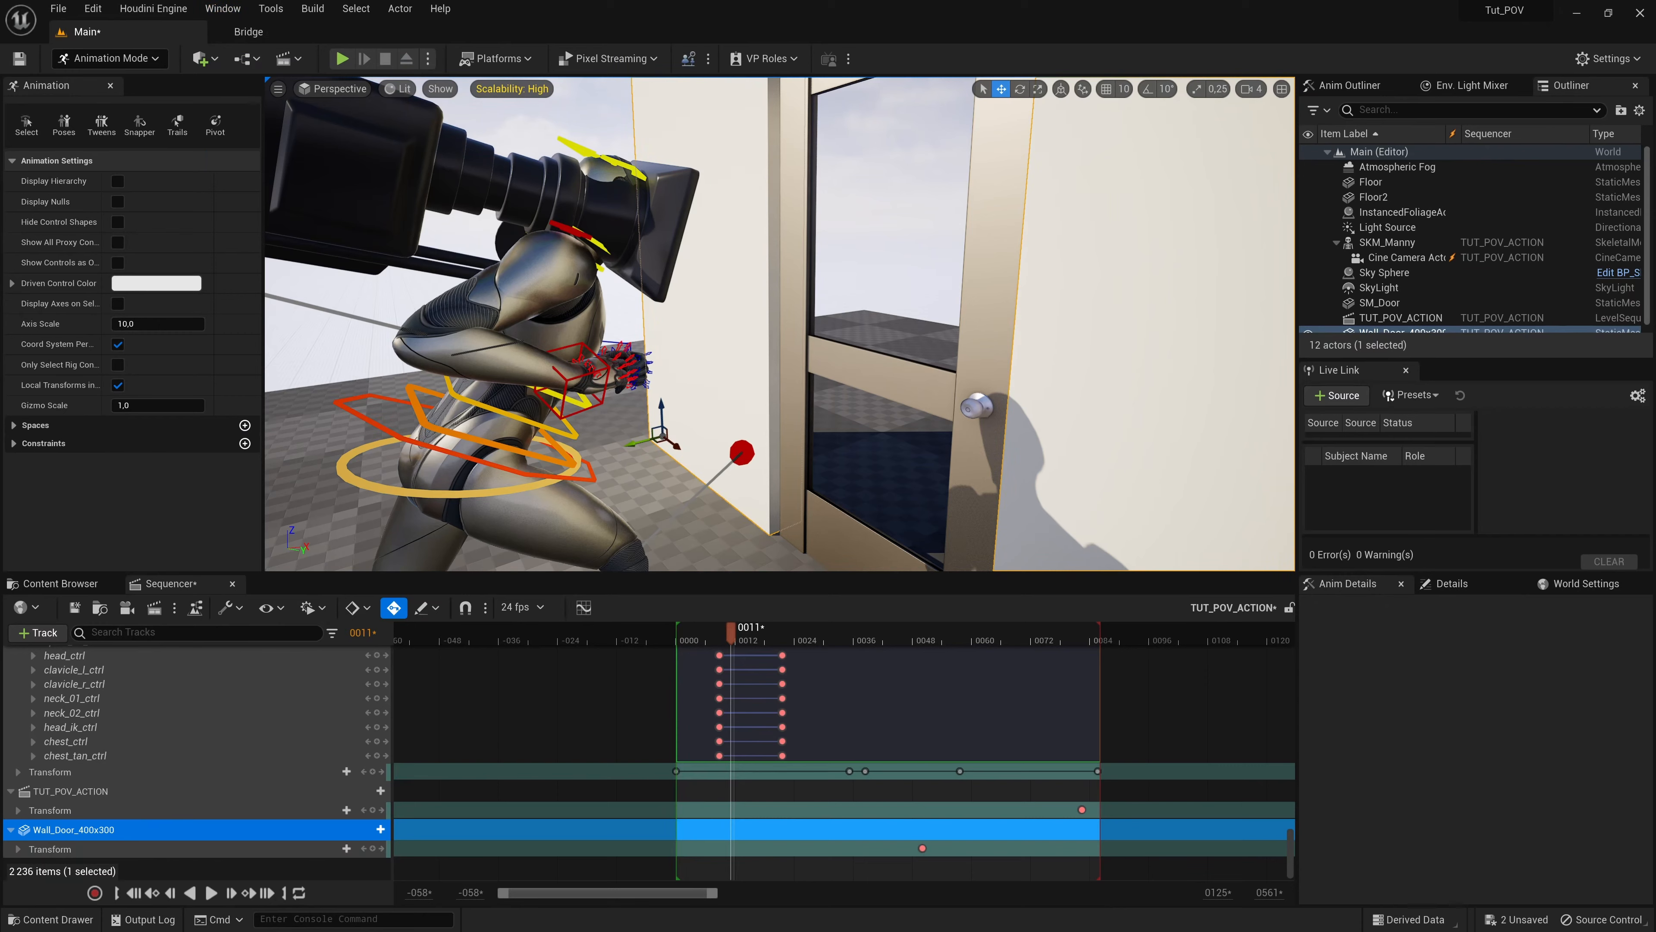
{"action": "left_click_drag", "start_coordinate": [576, 204], "coordinate": [946, 111]}
{"action": "left_click_drag", "start_coordinate": [322, 89], "coordinate": [1209, 257]}
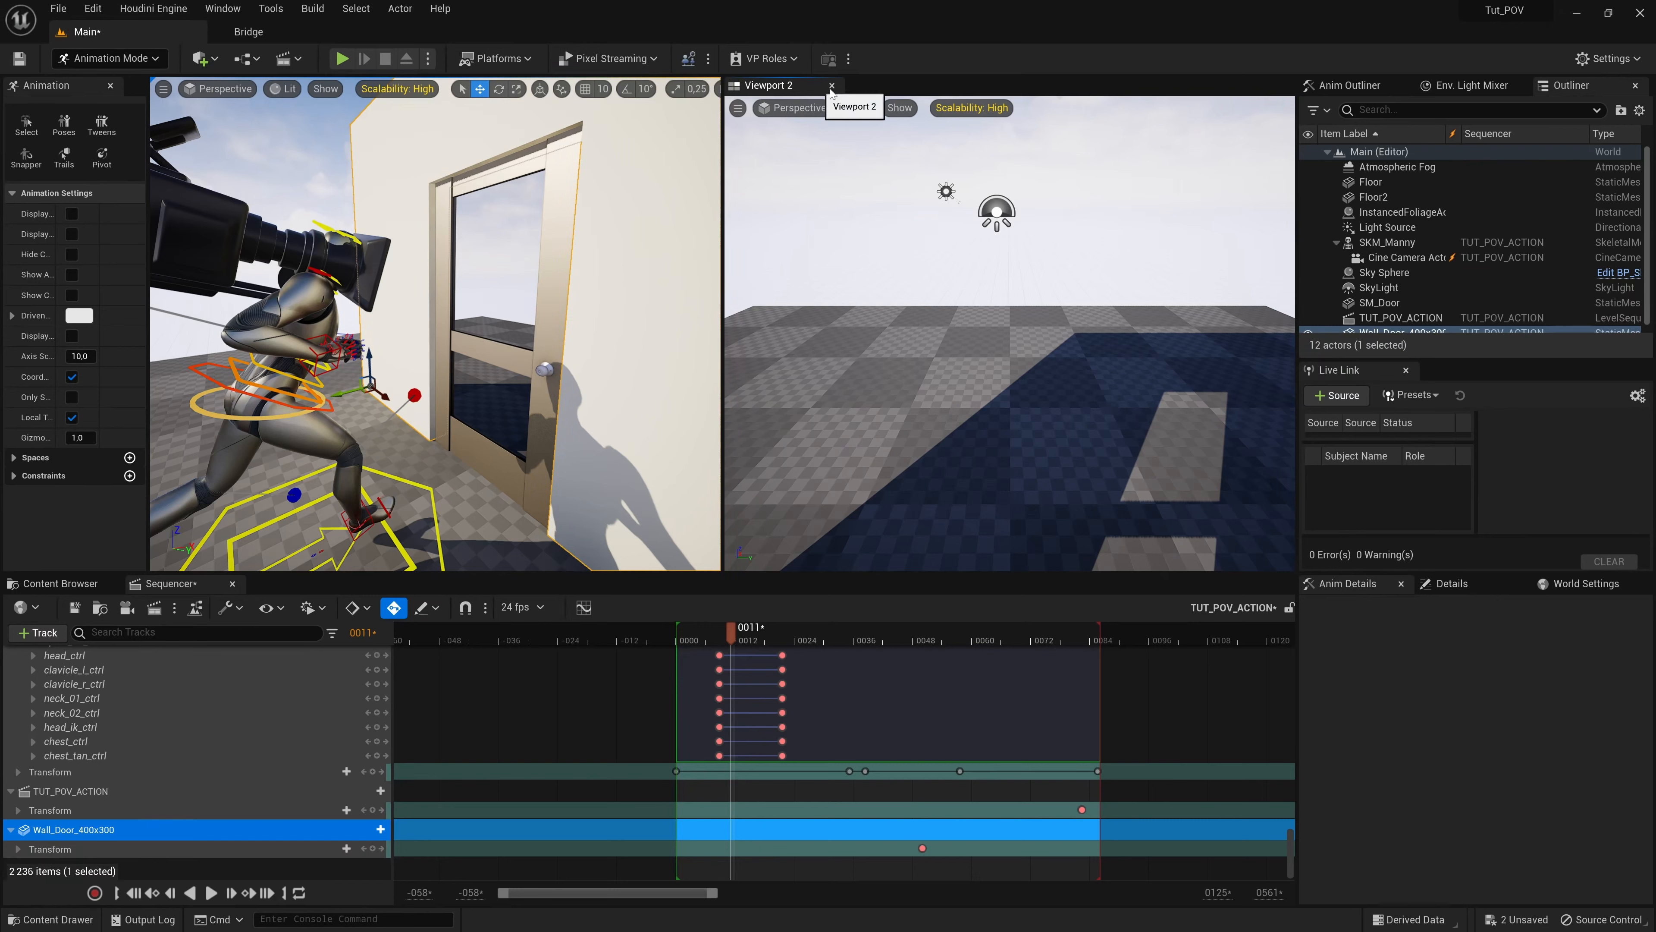
{"action": "left_click", "coordinate": [797, 108]}
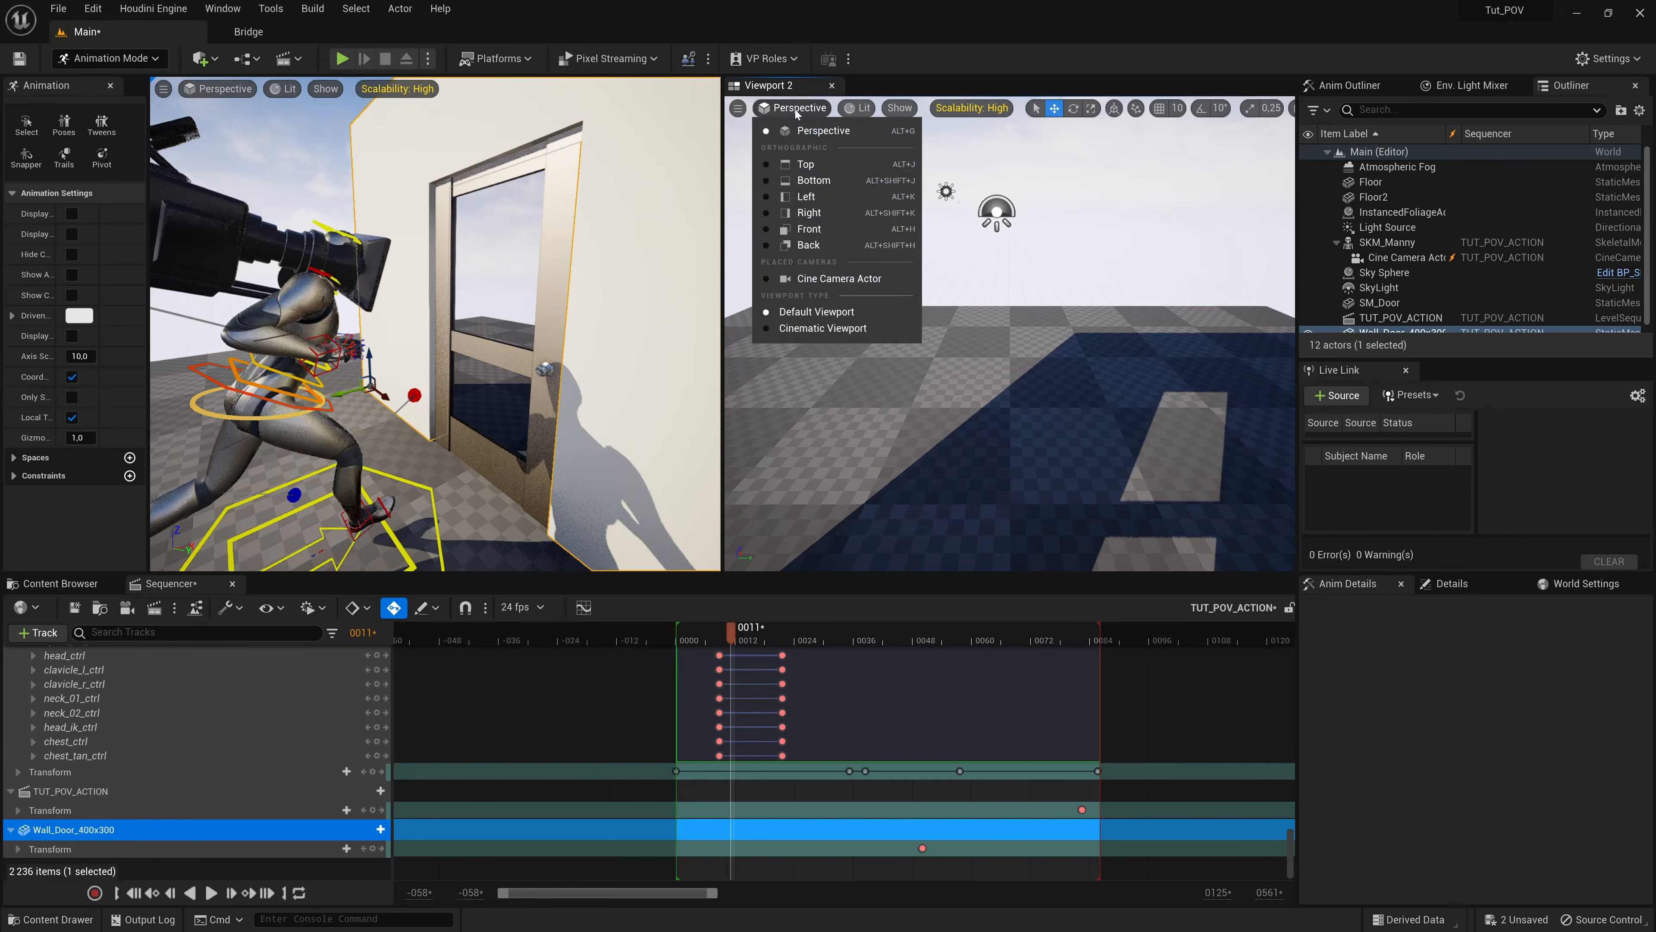
{"action": "left_click", "coordinate": [828, 280]}
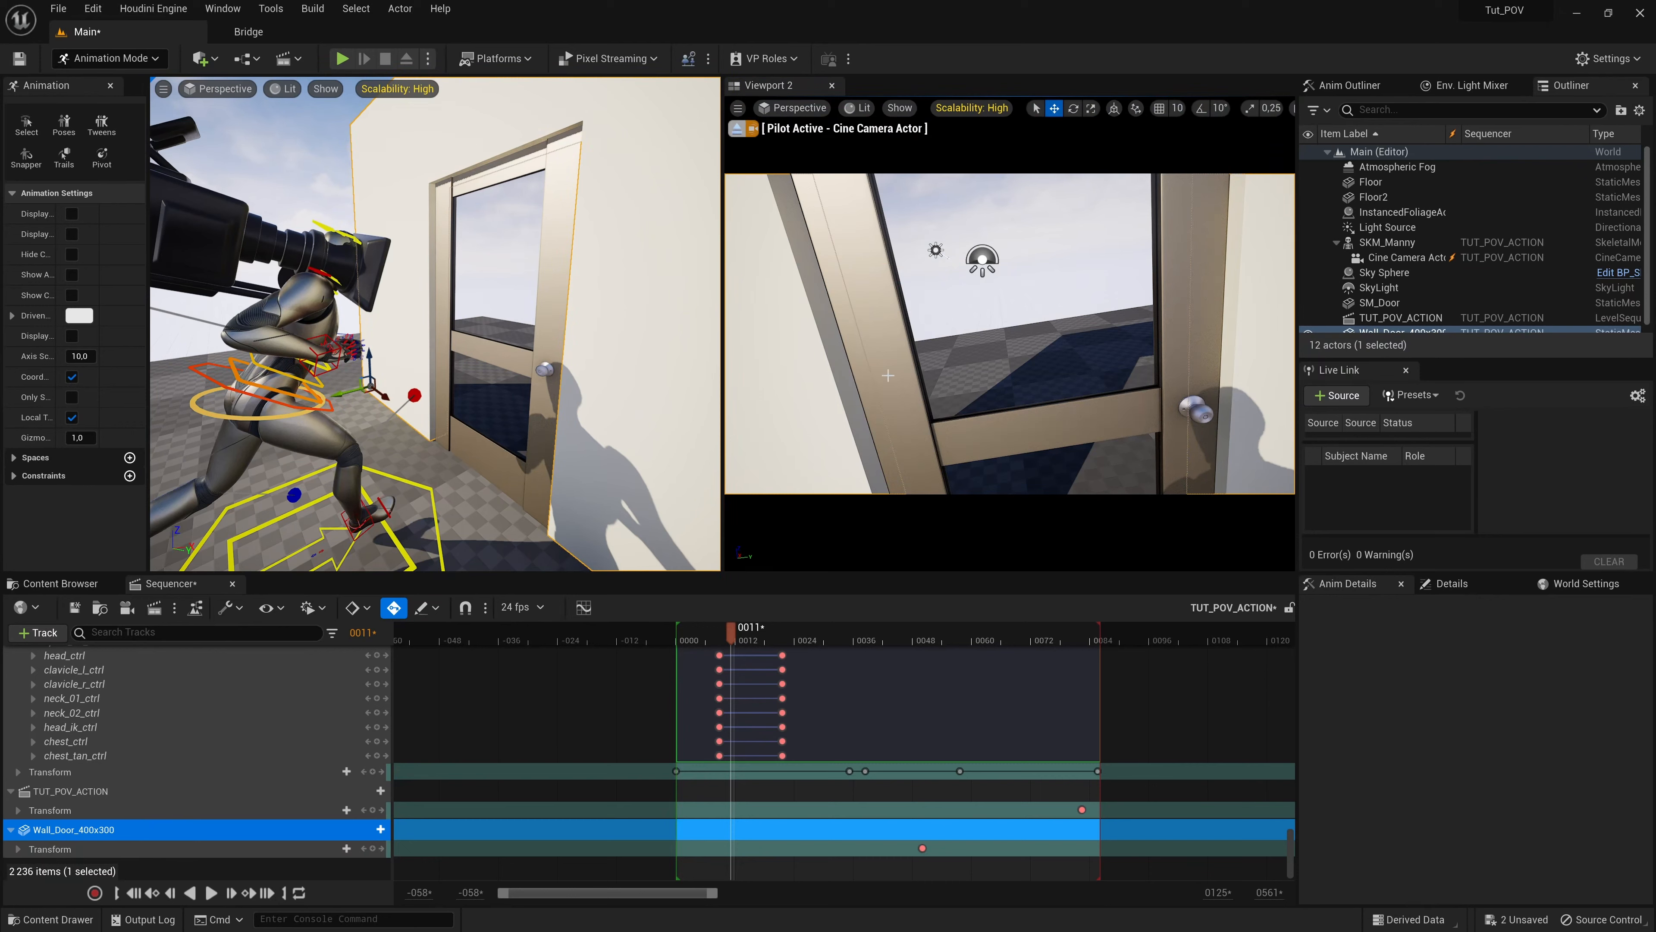
Step: Key all controls of the additive CR_Mannequin_Body section at frame 13 and collapse the section
{"action": "mouse_move", "coordinate": [737, 632]}
{"action": "left_mouse_down"}
{"action": "mouse_move", "coordinate": [759, 643]}
{"action": "mouse_move", "coordinate": [700, 641]}
{"action": "mouse_move", "coordinate": [766, 638]}
{"action": "mouse_move", "coordinate": [749, 643]}
{"action": "left_mouse_up"}
{"action": "scroll", "coordinate": [736, 760], "scroll_direction": "up", "scroll_amount": 10}
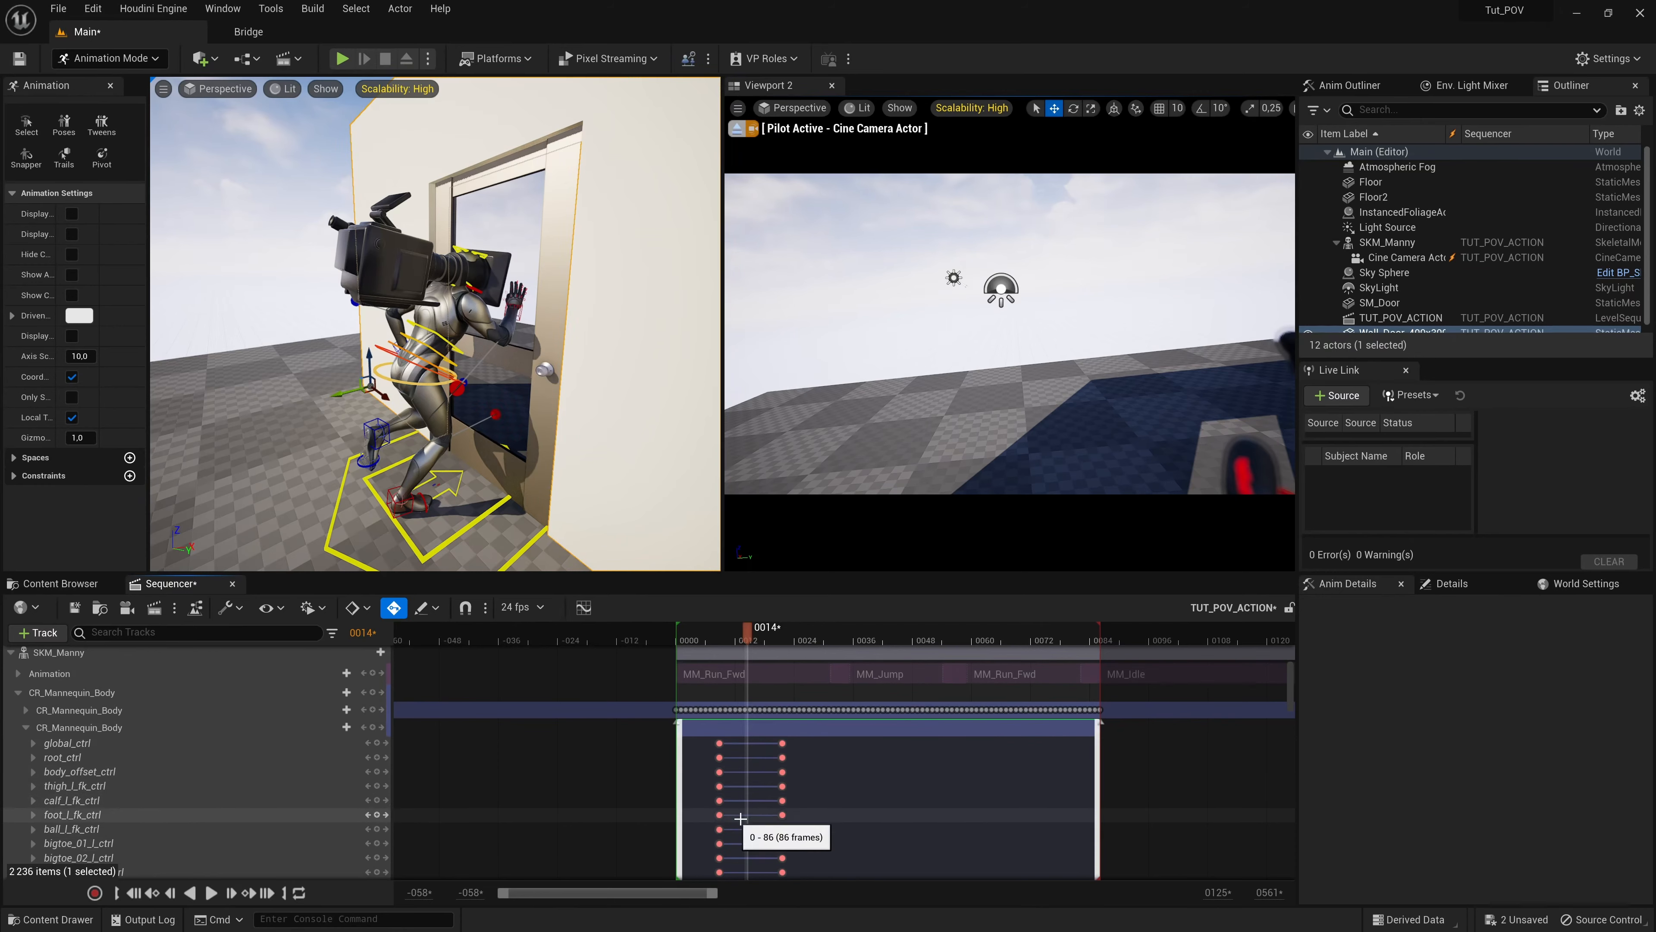
{"action": "scroll", "coordinate": [747, 803], "scroll_direction": "down", "scroll_amount": 10}
{"action": "scroll", "coordinate": [742, 798], "scroll_direction": "down", "scroll_amount": 6}
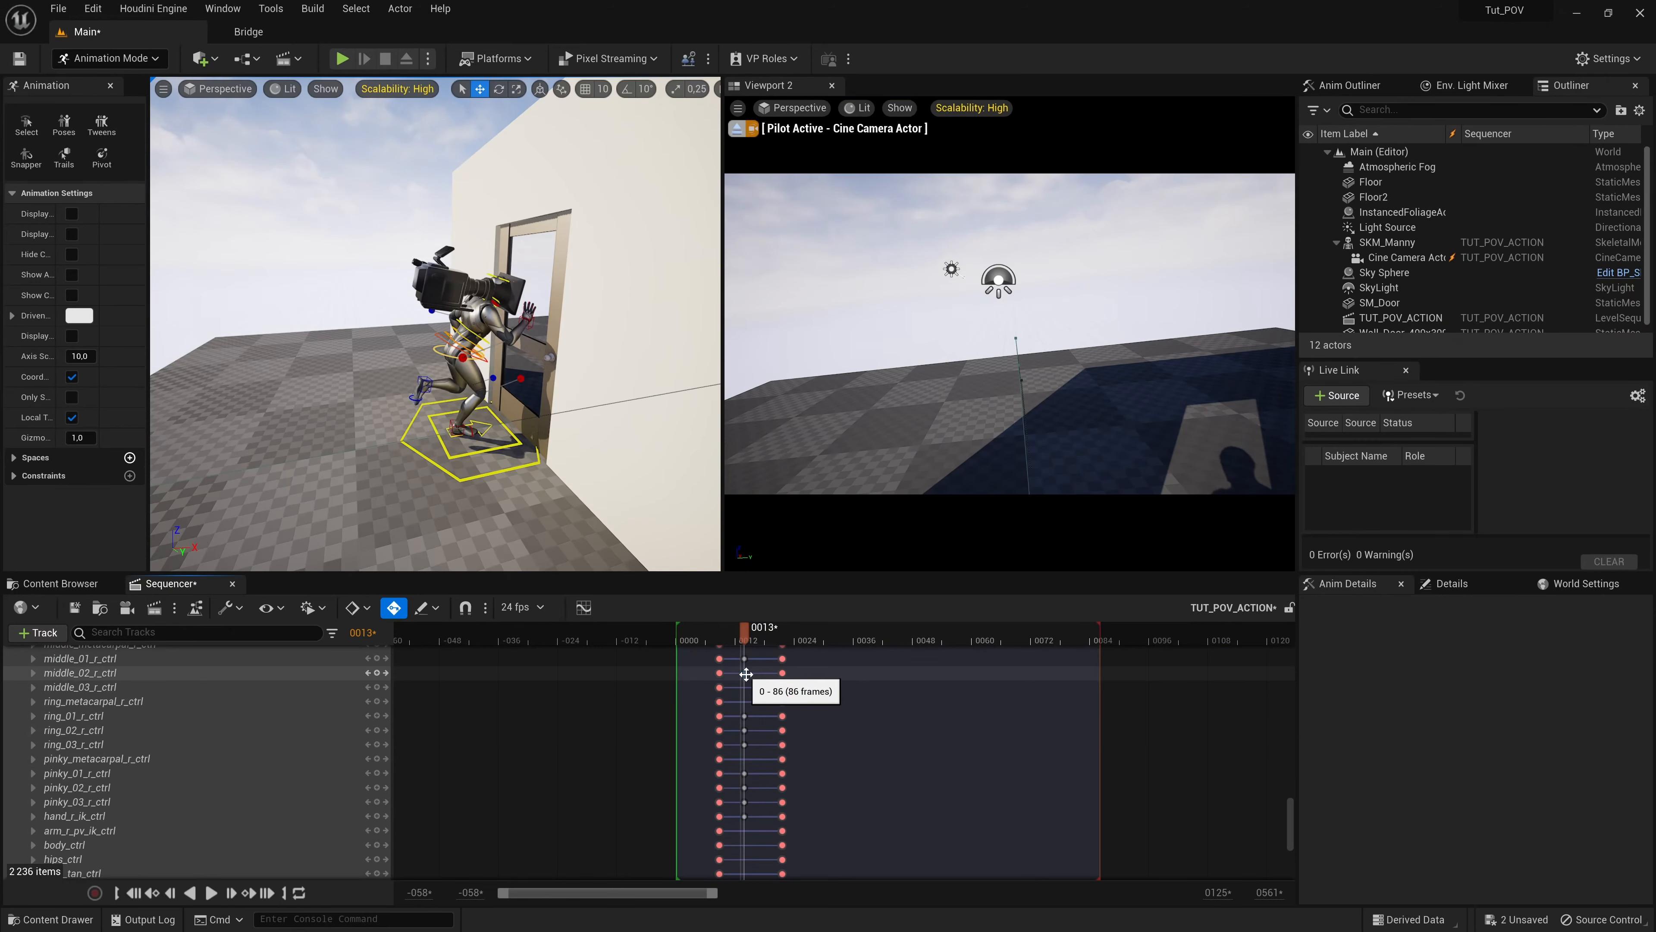
{"action": "scroll", "coordinate": [746, 674], "scroll_direction": "up", "scroll_amount": 15}
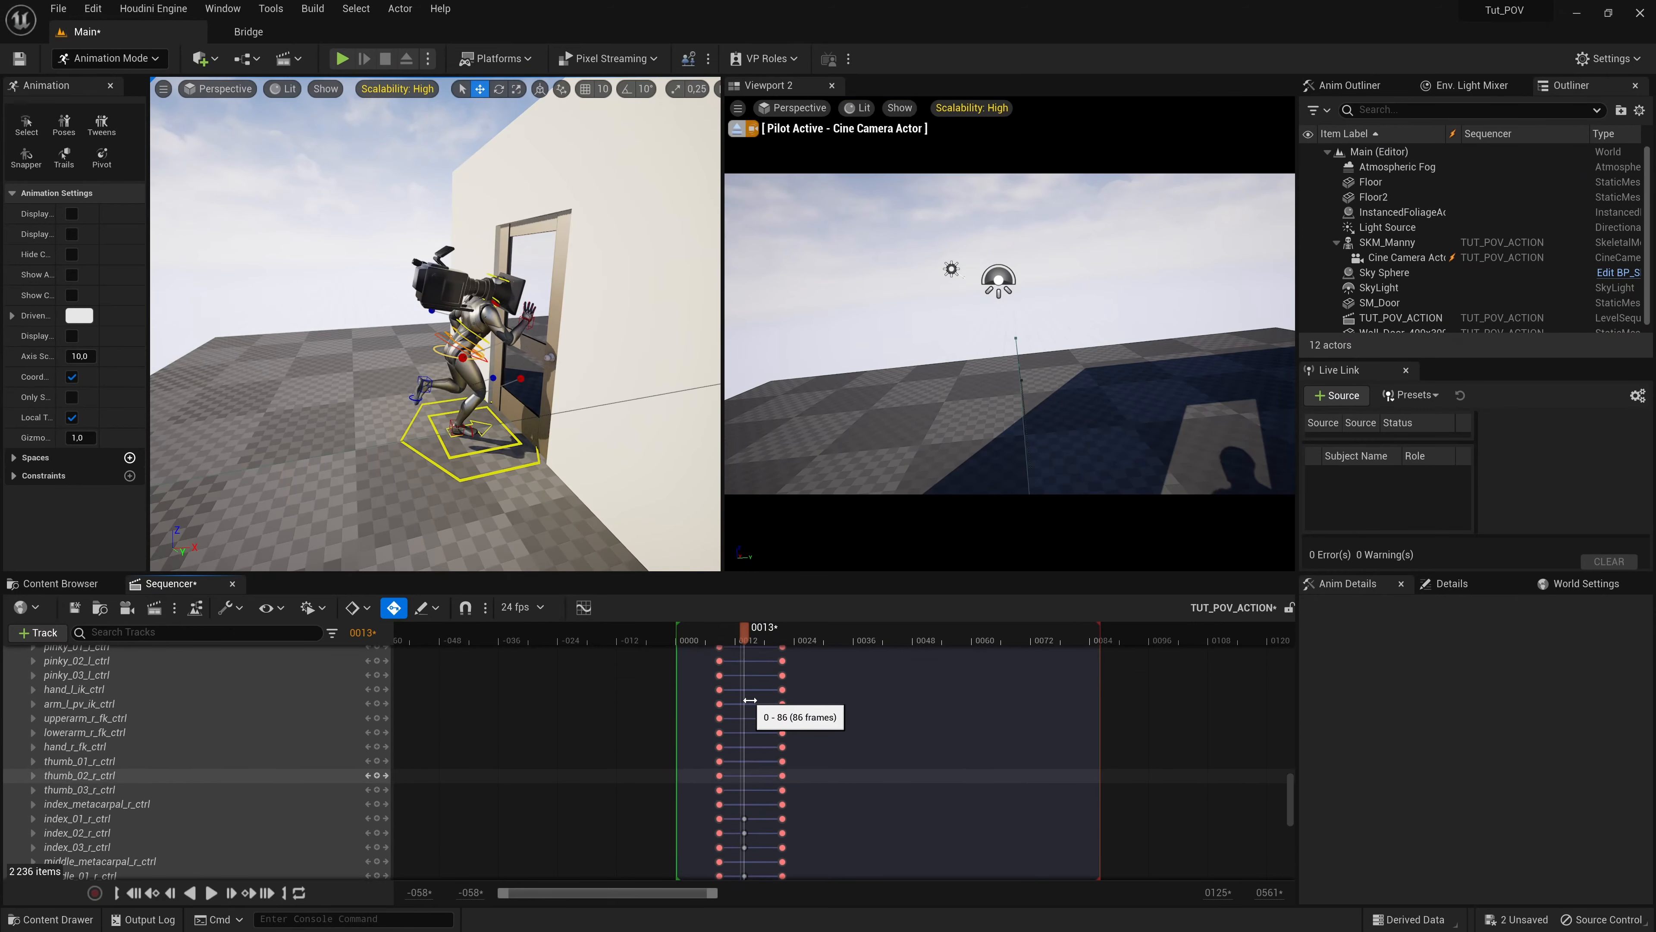
{"action": "scroll", "coordinate": [750, 701], "scroll_direction": "down", "scroll_amount": 5}
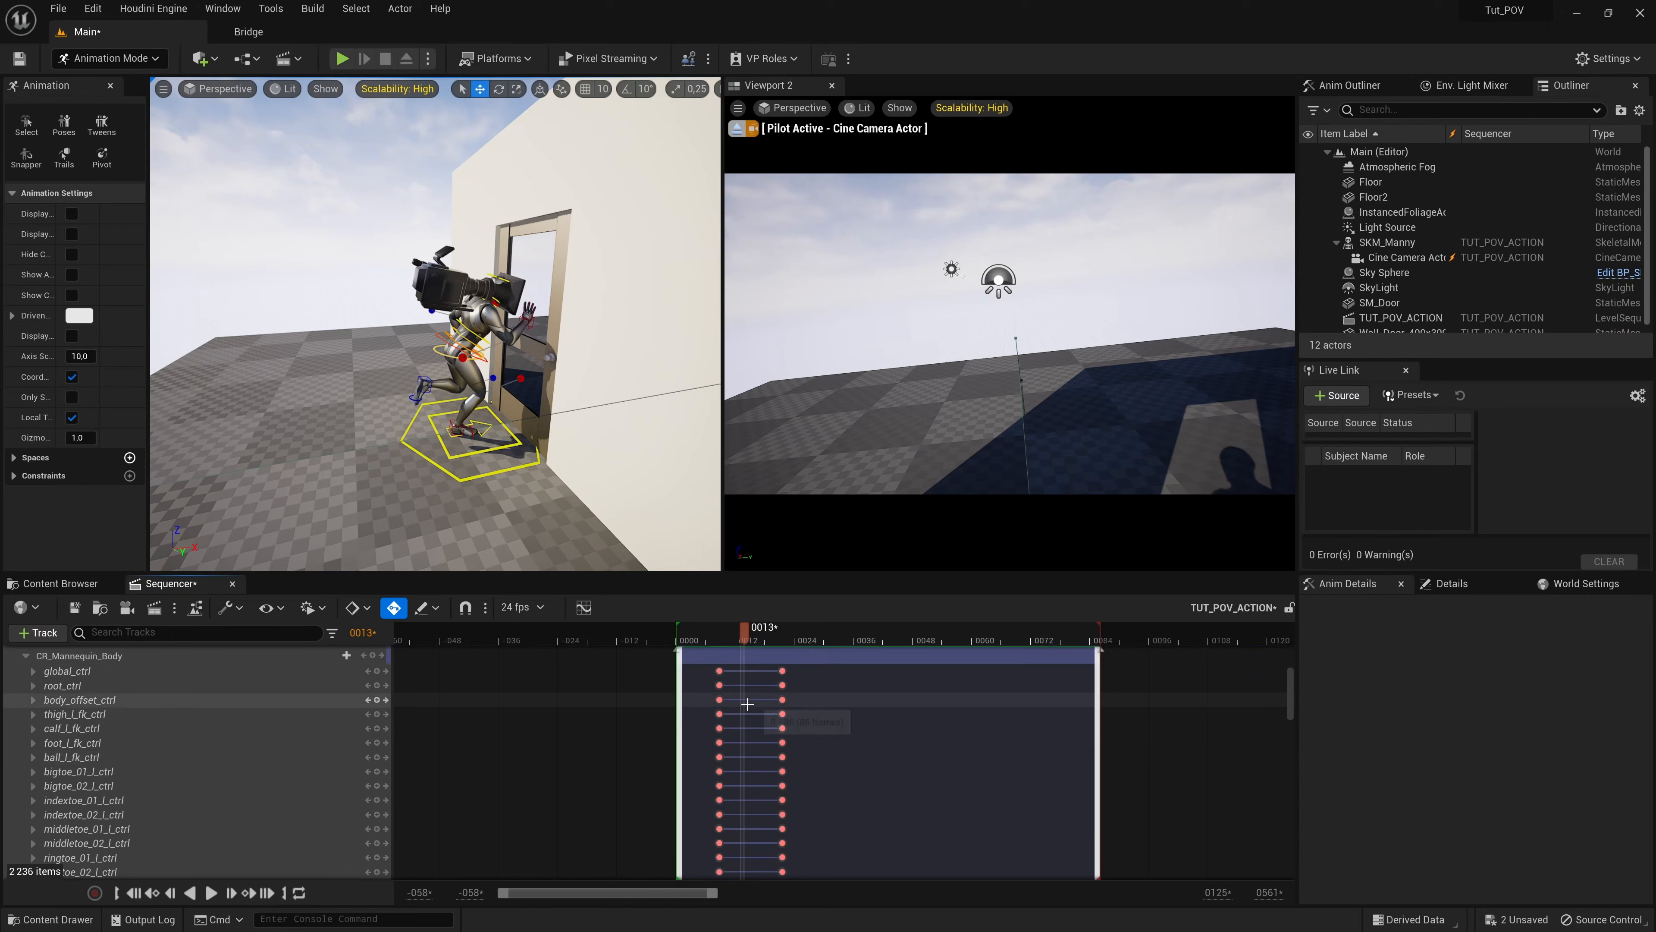
{"action": "left_click", "coordinate": [376, 729]}
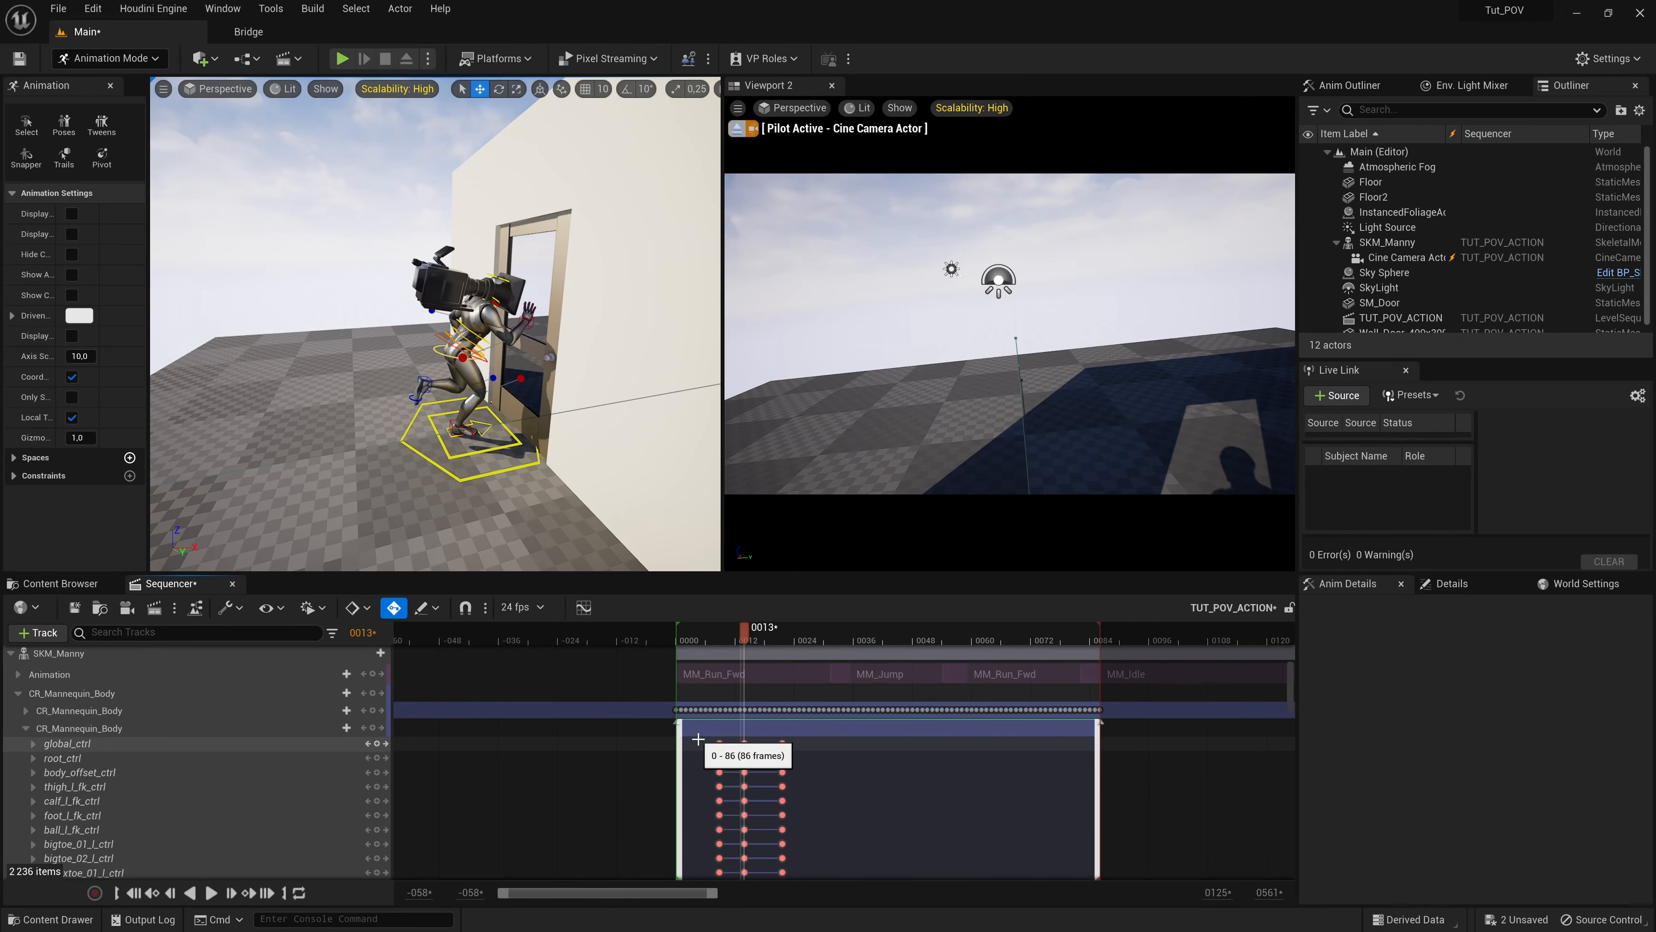
{"action": "left_click", "coordinate": [26, 729]}
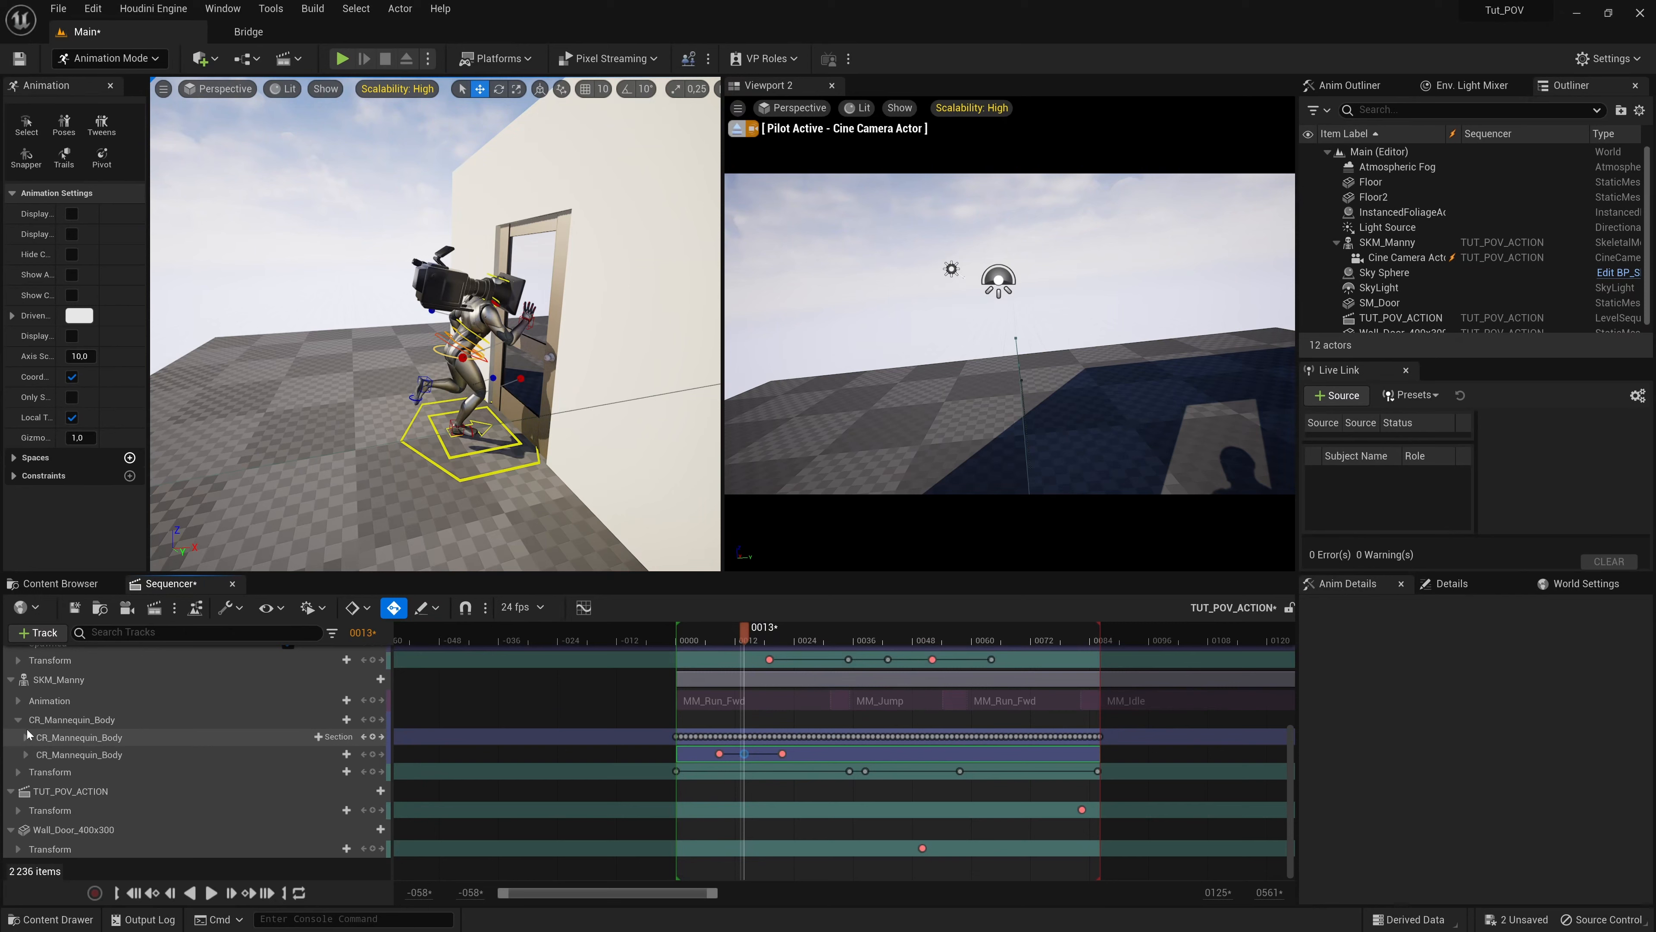
Step: Preview the arm motion, then move hand_r_ik_ctrl at frame 13 to bring the right hand into the camera's view
{"action": "left_click_drag", "start_coordinate": [717, 893], "coordinate": [627, 891]}
{"action": "left_click_drag", "start_coordinate": [693, 645], "coordinate": [733, 645]}
{"action": "key", "text": "space"}
{"action": "key", "text": "space"}
{"action": "left_click", "coordinate": [728, 753]}
{"action": "right_click_drag", "start_coordinate": [626, 469], "coordinate": [365, 358]}
{"action": "left_click", "coordinate": [366, 358]}
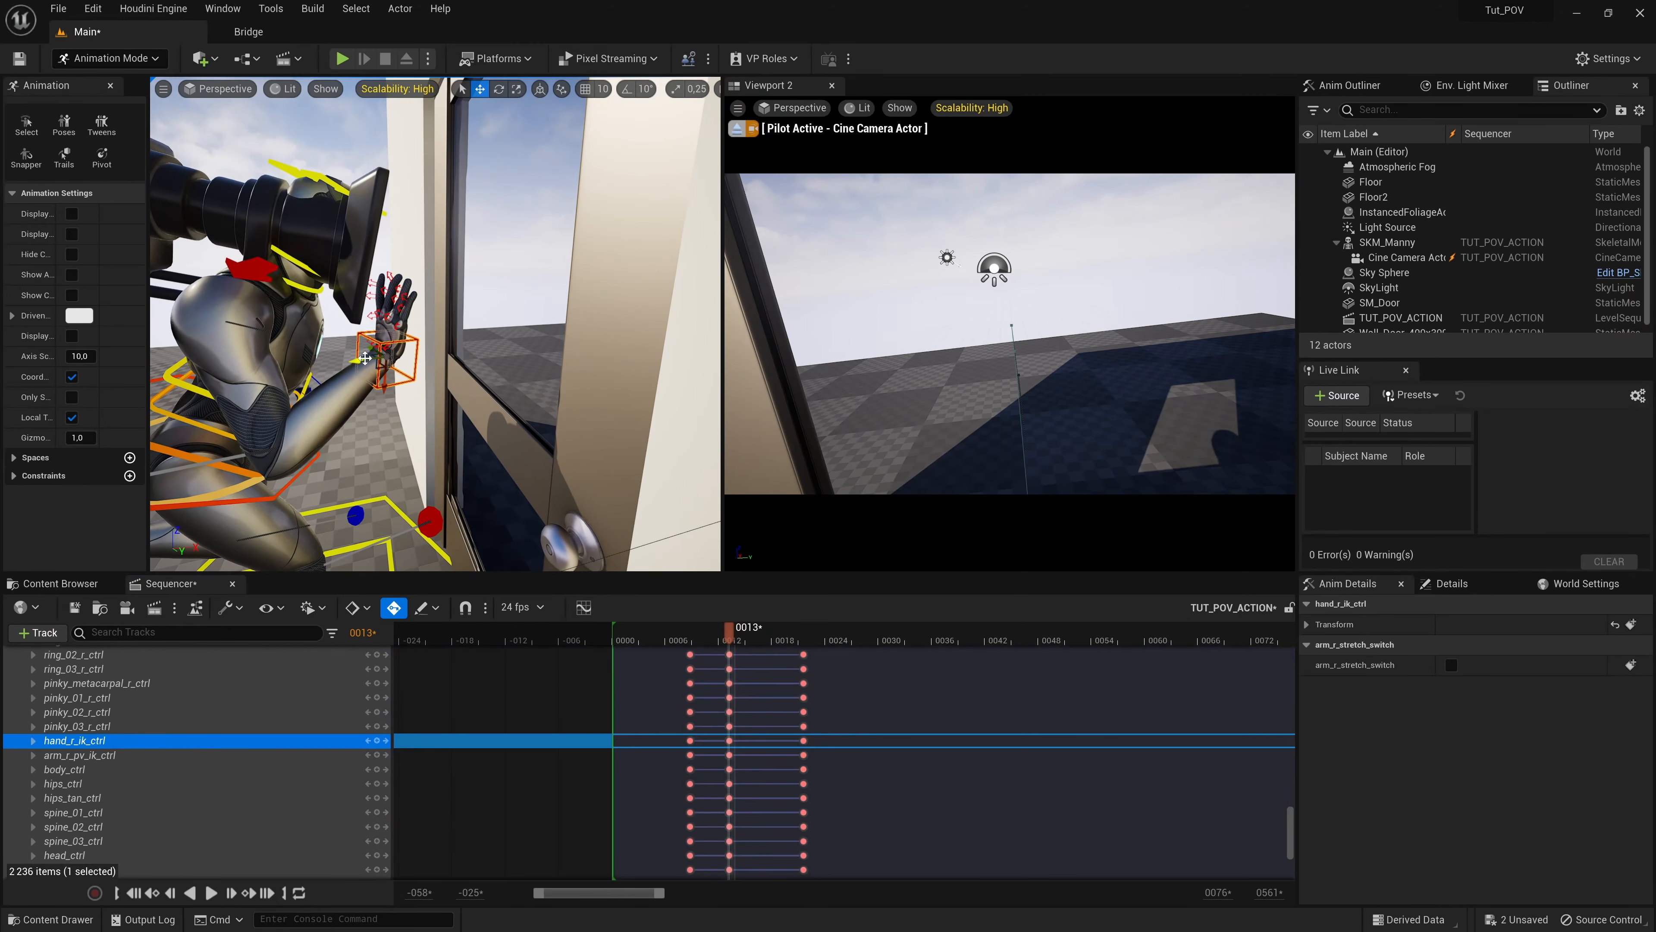
{"action": "left_click_drag", "start_coordinate": [361, 360], "coordinate": [451, 359]}
Step: Rotate the right-hand control at frame 13 to adjust how the palm faces the door in the camera view
{"action": "mouse_move", "coordinate": [451, 360]}
{"action": "left_mouse_down", "text": "alt"}
{"action": "mouse_move", "coordinate": [564, 365]}
{"action": "mouse_move", "coordinate": [456, 378]}
{"action": "left_mouse_up", "text": "alt"}
{"action": "key", "text": "e"}
{"action": "left_click_drag", "start_coordinate": [456, 378], "coordinate": [499, 378], "text": "alt"}
{"action": "right_click_drag", "start_coordinate": [499, 379], "coordinate": [541, 367]}
{"action": "left_click", "coordinate": [553, 341]}
{"action": "mouse_move", "coordinate": [546, 366]}
{"action": "left_mouse_down"}
{"action": "mouse_move", "coordinate": [544, 323]}
{"action": "mouse_move", "coordinate": [551, 349]}
{"action": "left_mouse_up"}
Step: Rotate the right thumb controls, from thumb_03_r_ctrl down to thumb_01_r_ctrl, to straighten and spread the thumb at frame 13
{"action": "left_click", "coordinate": [543, 301]}
{"action": "right_click_drag", "start_coordinate": [466, 294], "coordinate": [543, 298]}
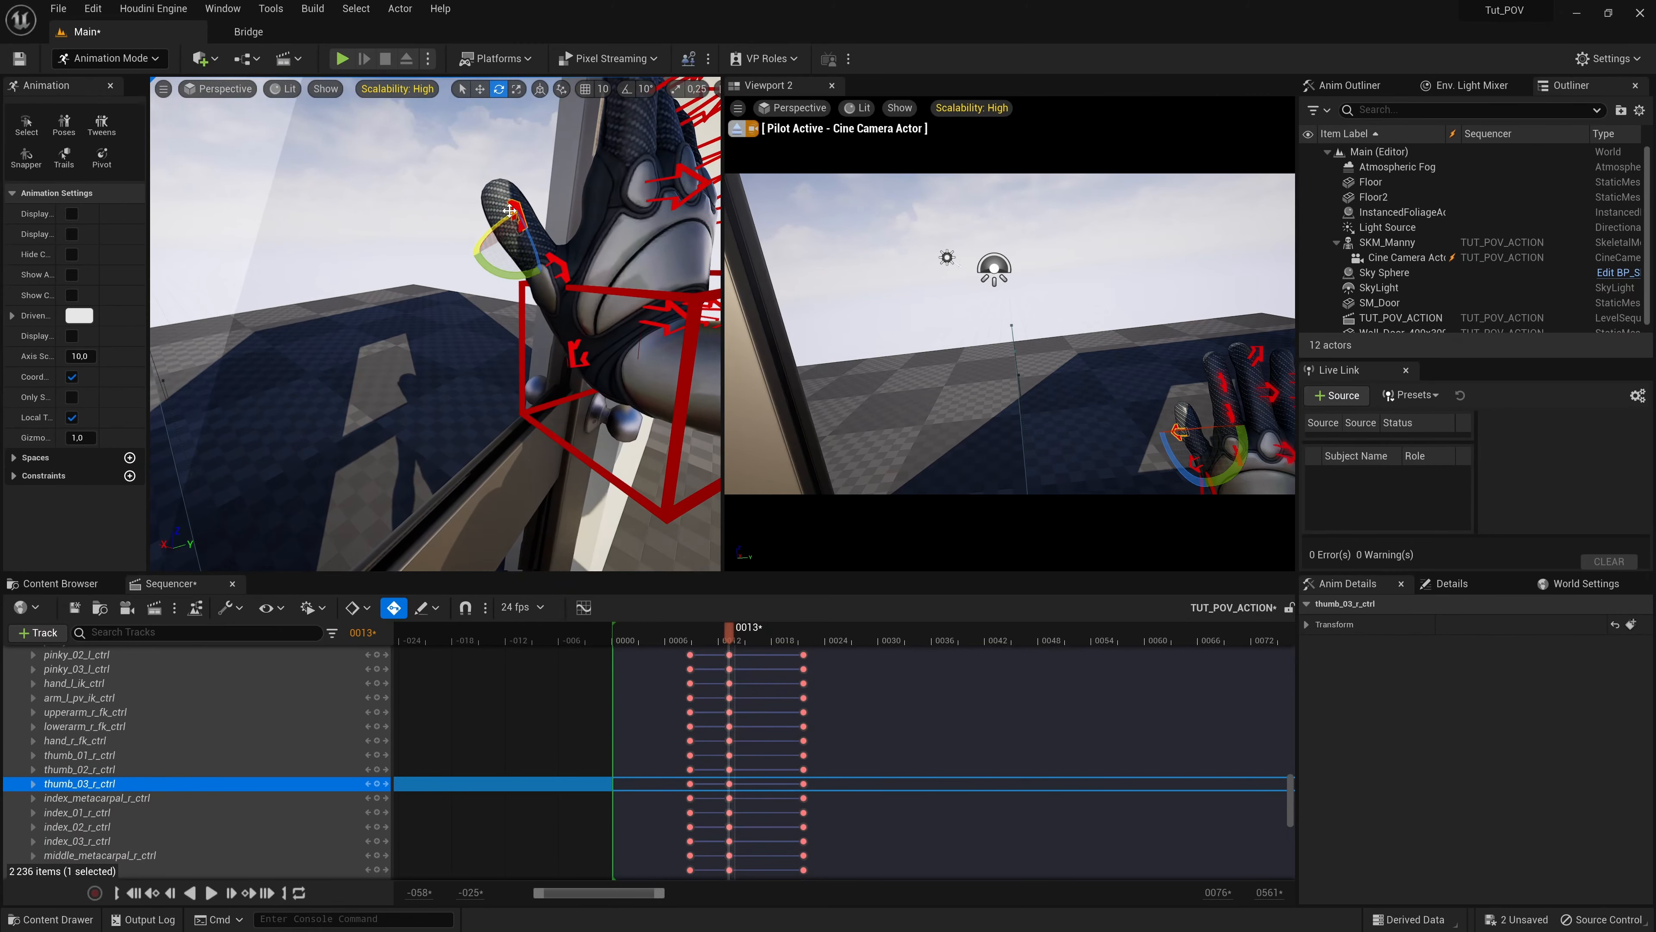
{"action": "left_click", "coordinate": [562, 270]}
{"action": "left_click_drag", "start_coordinate": [531, 283], "coordinate": [516, 299]}
{"action": "left_click", "coordinate": [577, 356]}
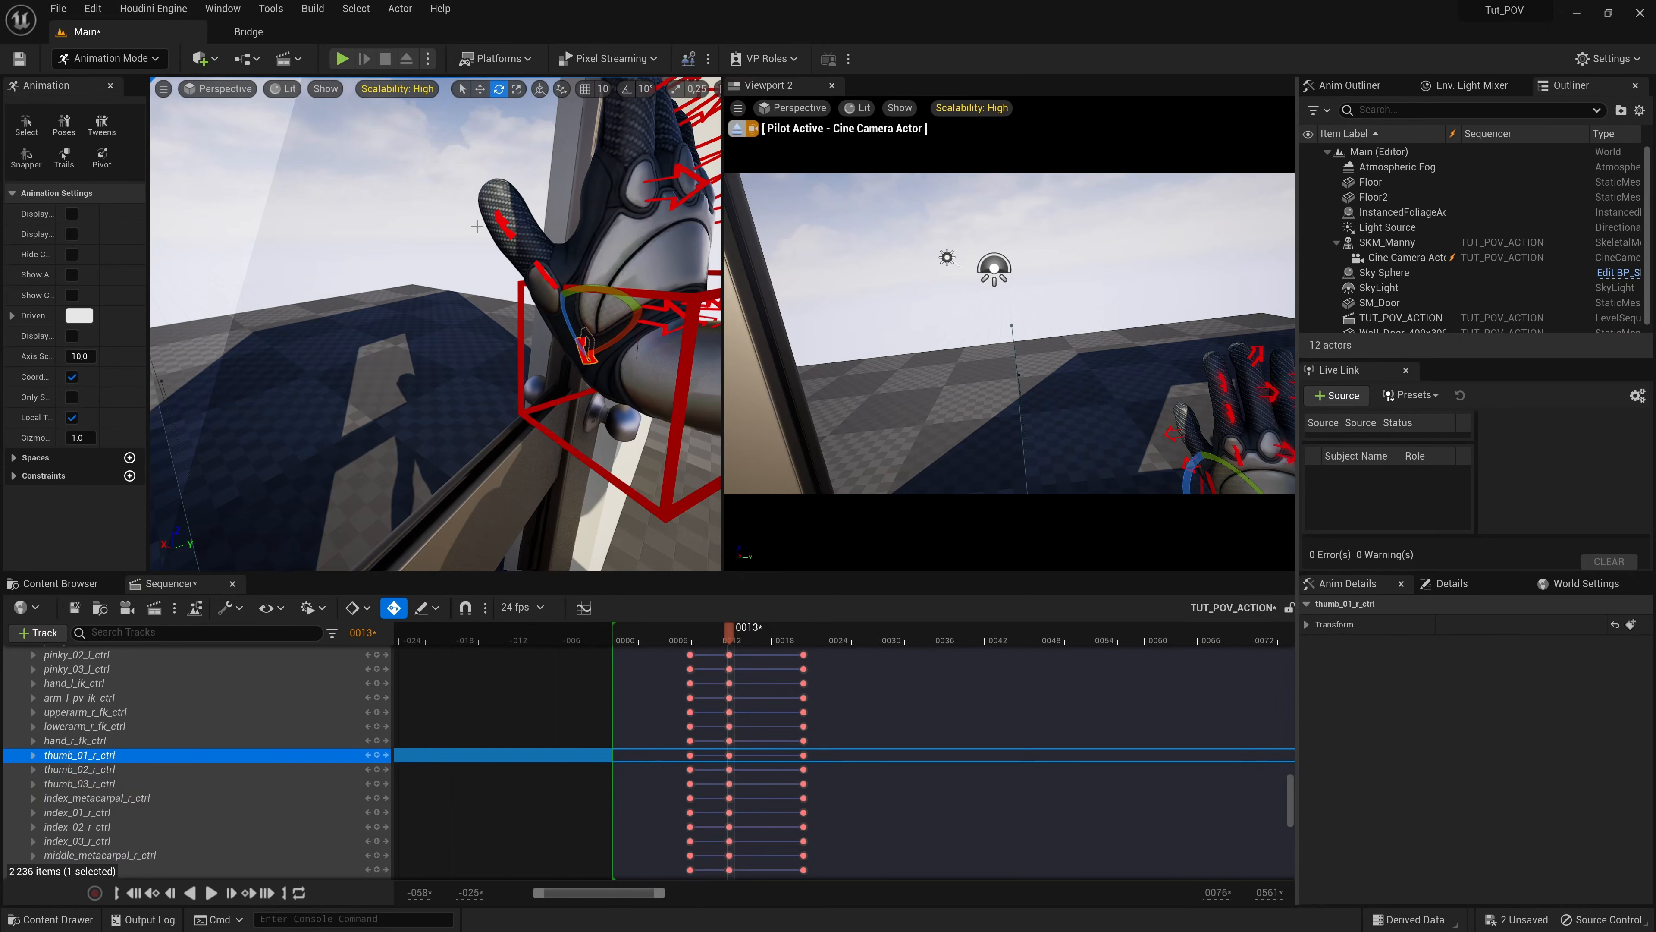
{"action": "scroll", "coordinate": [506, 232], "scroll_direction": "up", "scroll_amount": 1}
{"action": "left_click", "coordinate": [508, 228]}
{"action": "left_click_drag", "start_coordinate": [526, 250], "coordinate": [596, 333]}
{"action": "left_click", "coordinate": [562, 306]}
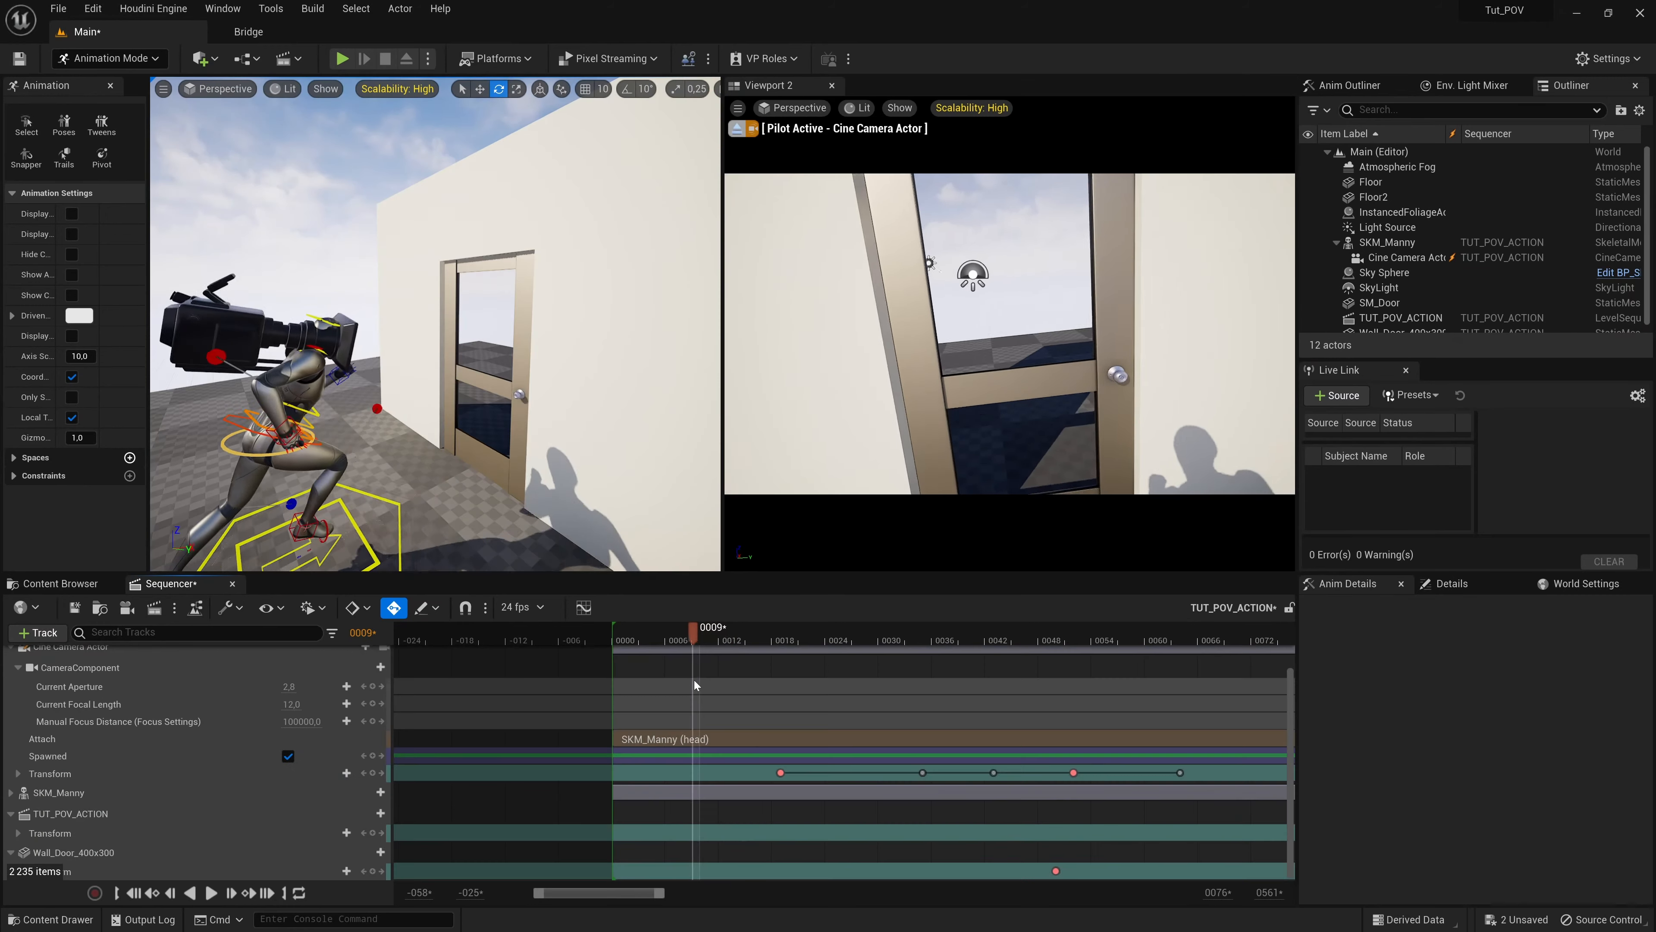
Step: Add SM_Door to the TUT_POV_ACTION sequence as an actor track
{"action": "mouse_move", "coordinate": [694, 680]}
{"action": "left_mouse_down"}
{"action": "mouse_move", "coordinate": [899, 679]}
{"action": "mouse_move", "coordinate": [673, 685]}
{"action": "left_mouse_up"}
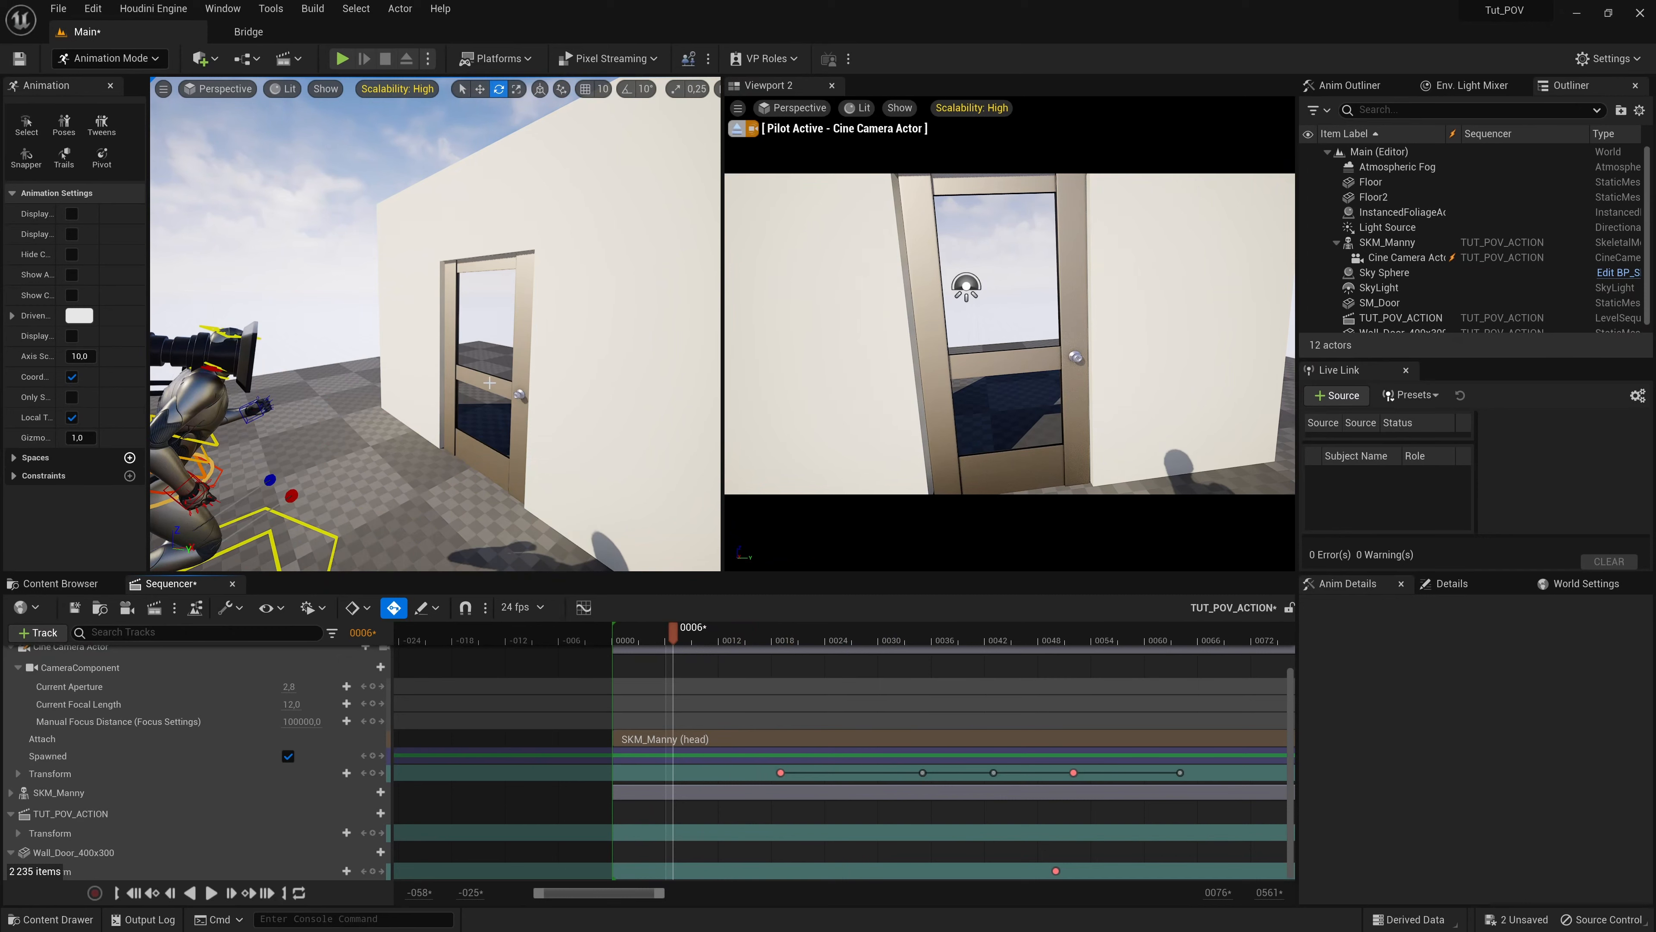
{"action": "left_click", "coordinate": [1378, 303]}
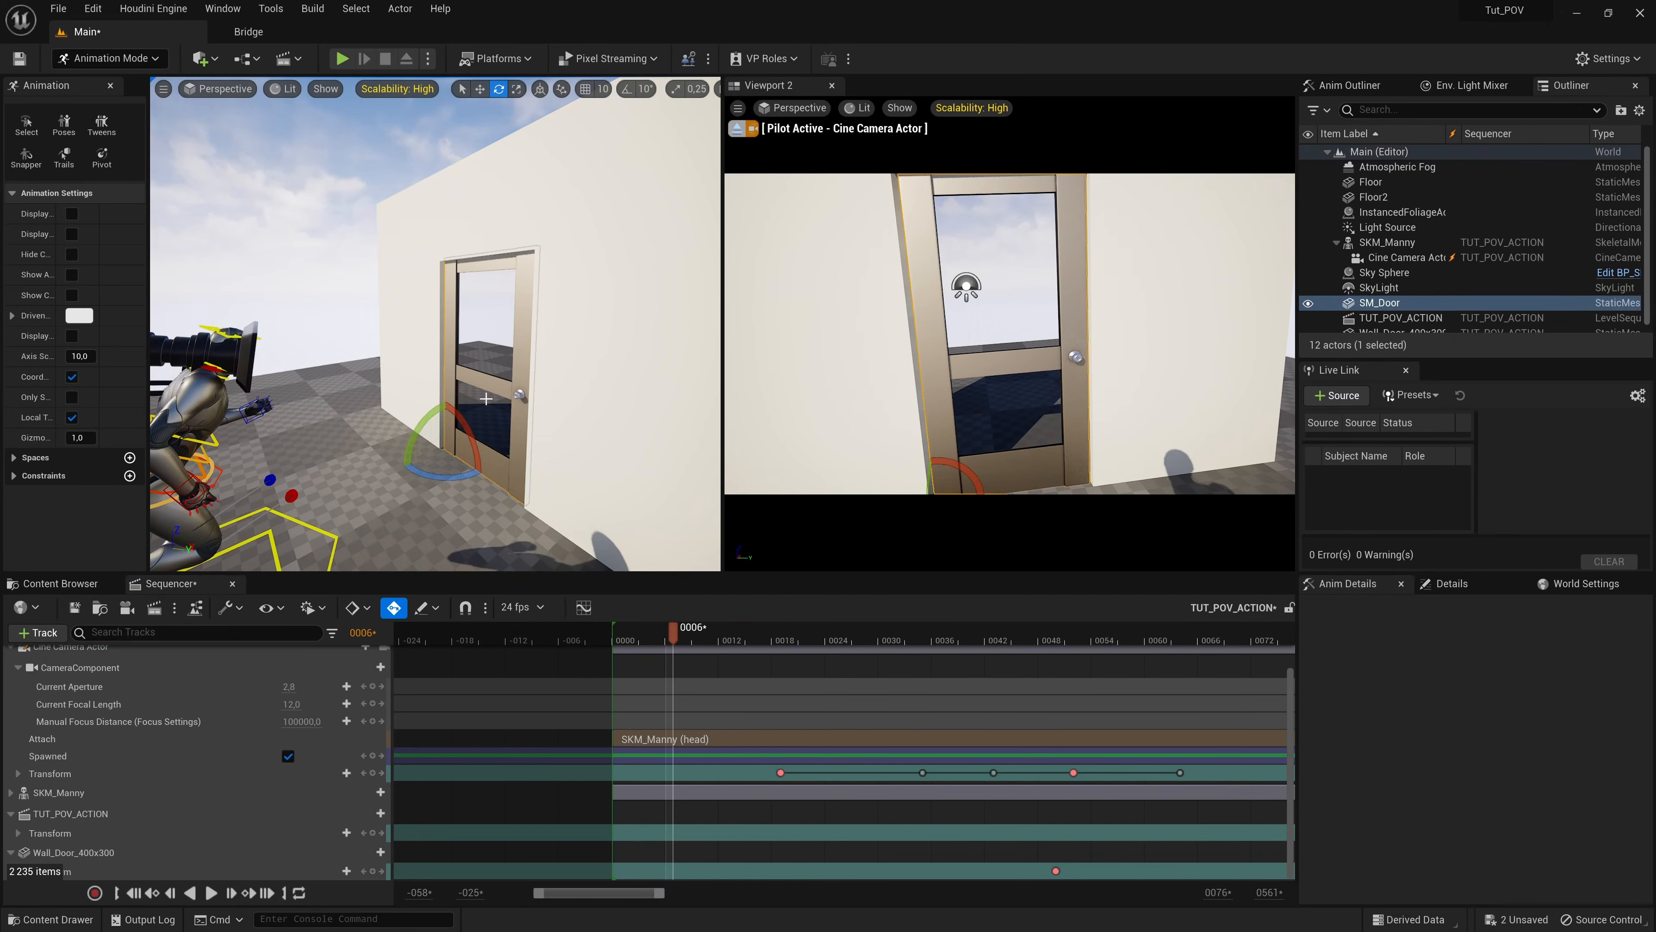
{"action": "left_click", "coordinate": [39, 633]}
{"action": "mouse_move", "coordinate": [163, 656]}
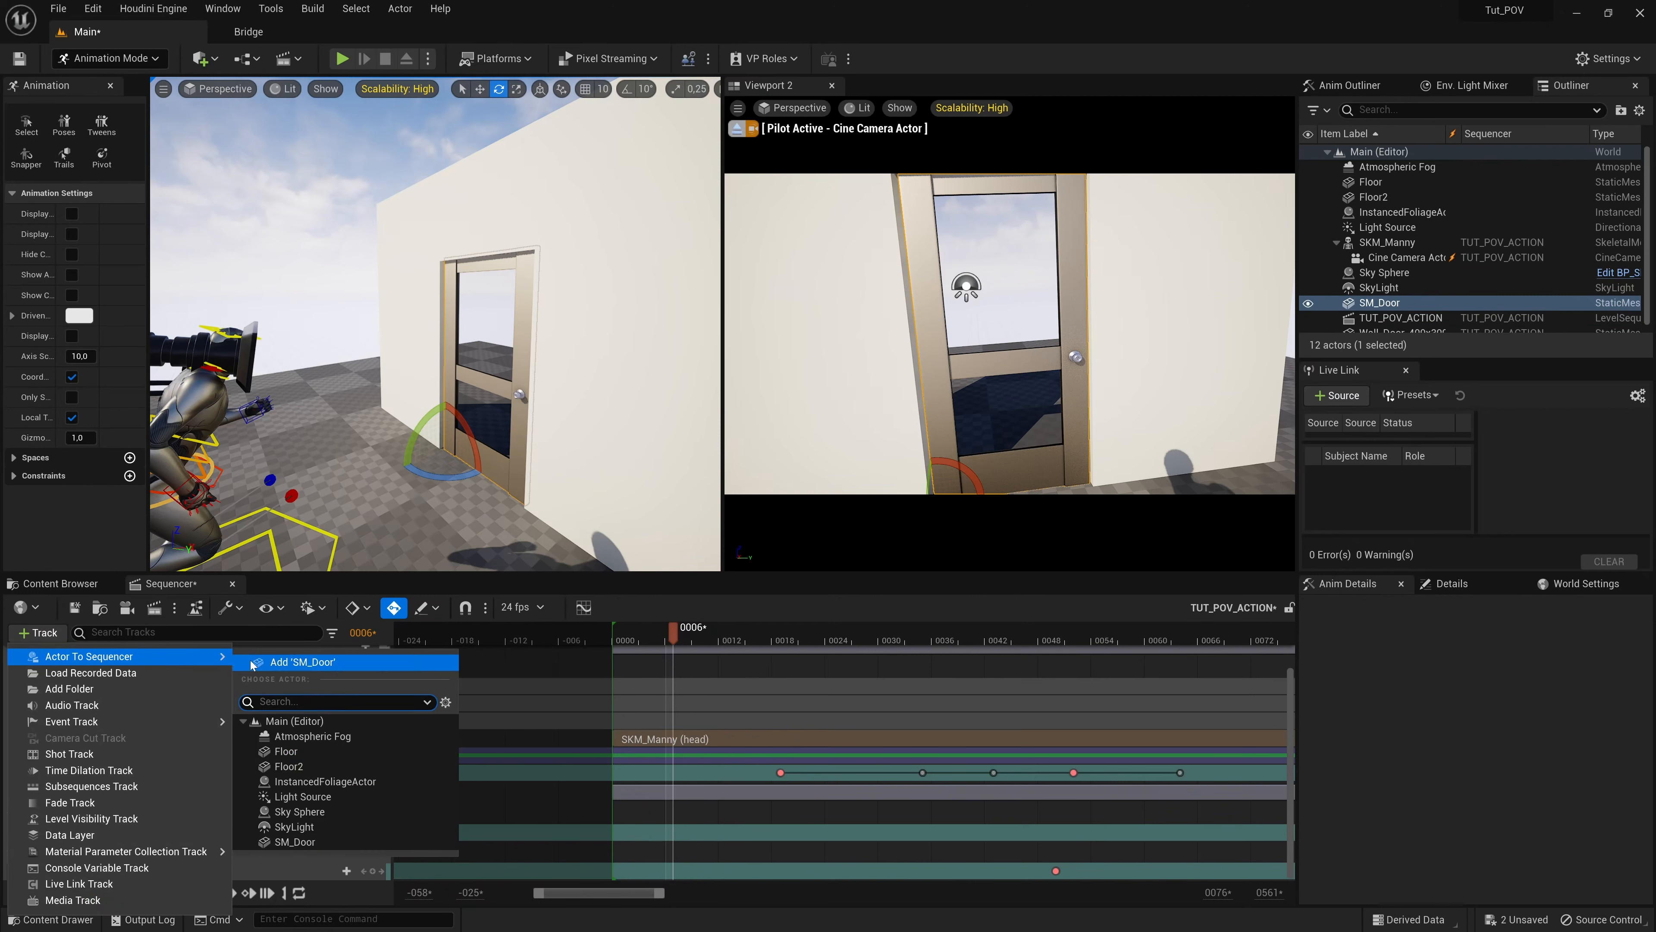
{"action": "left_click", "coordinate": [330, 665]}
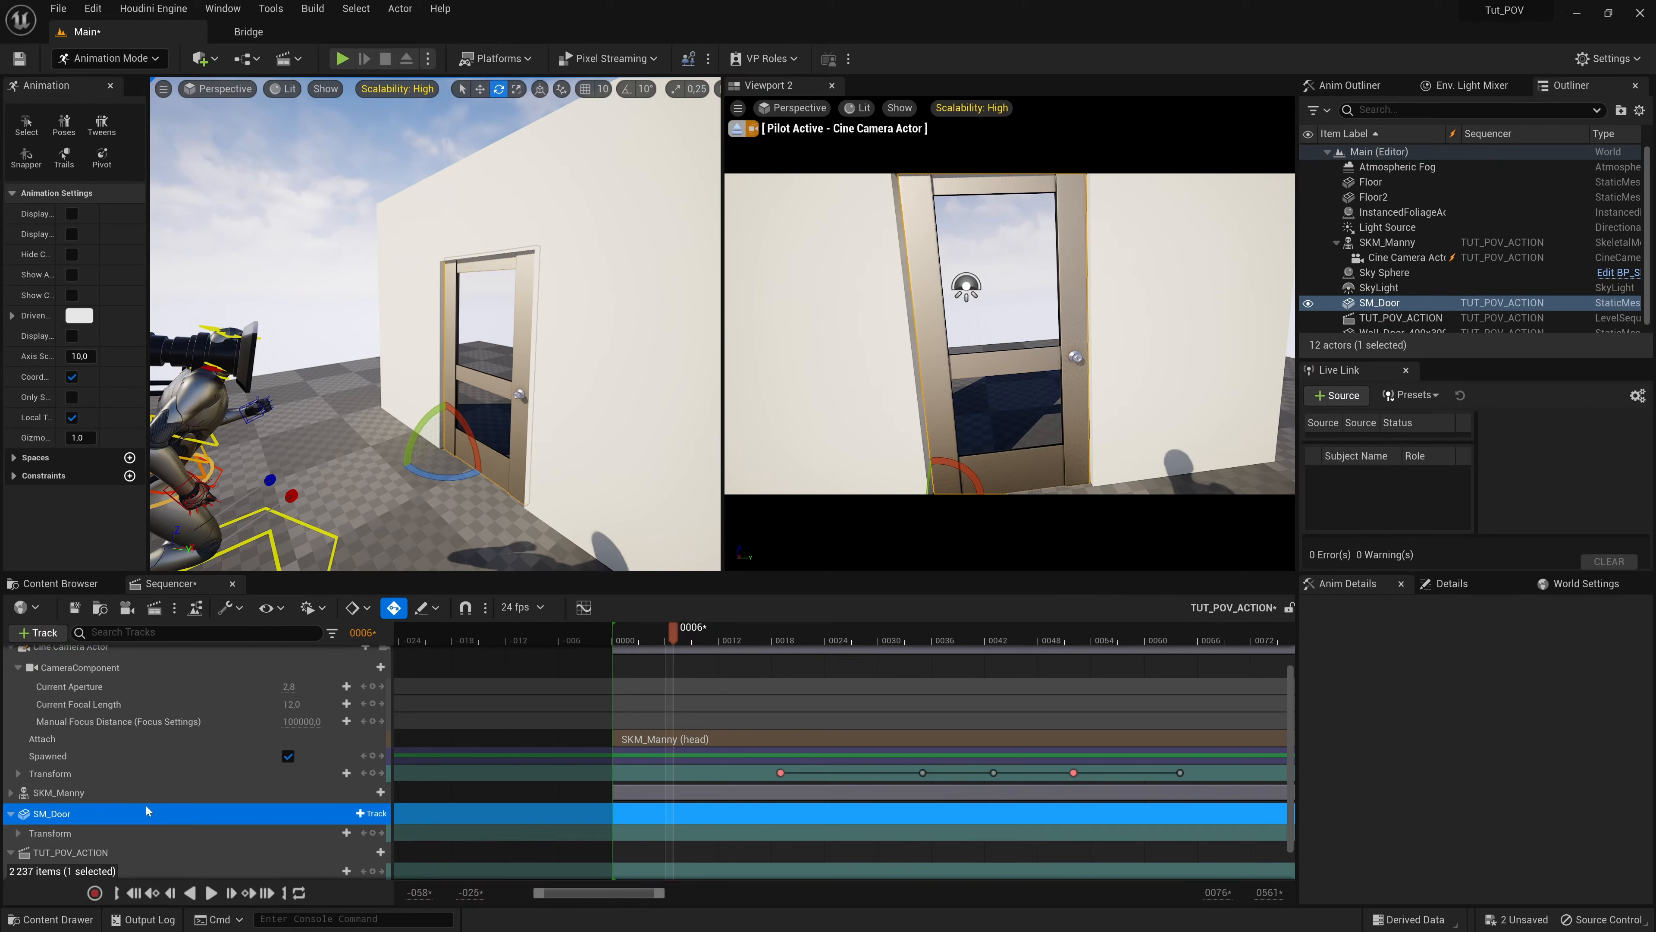
{"action": "scroll", "coordinate": [146, 805], "scroll_direction": "down", "scroll_amount": 2}
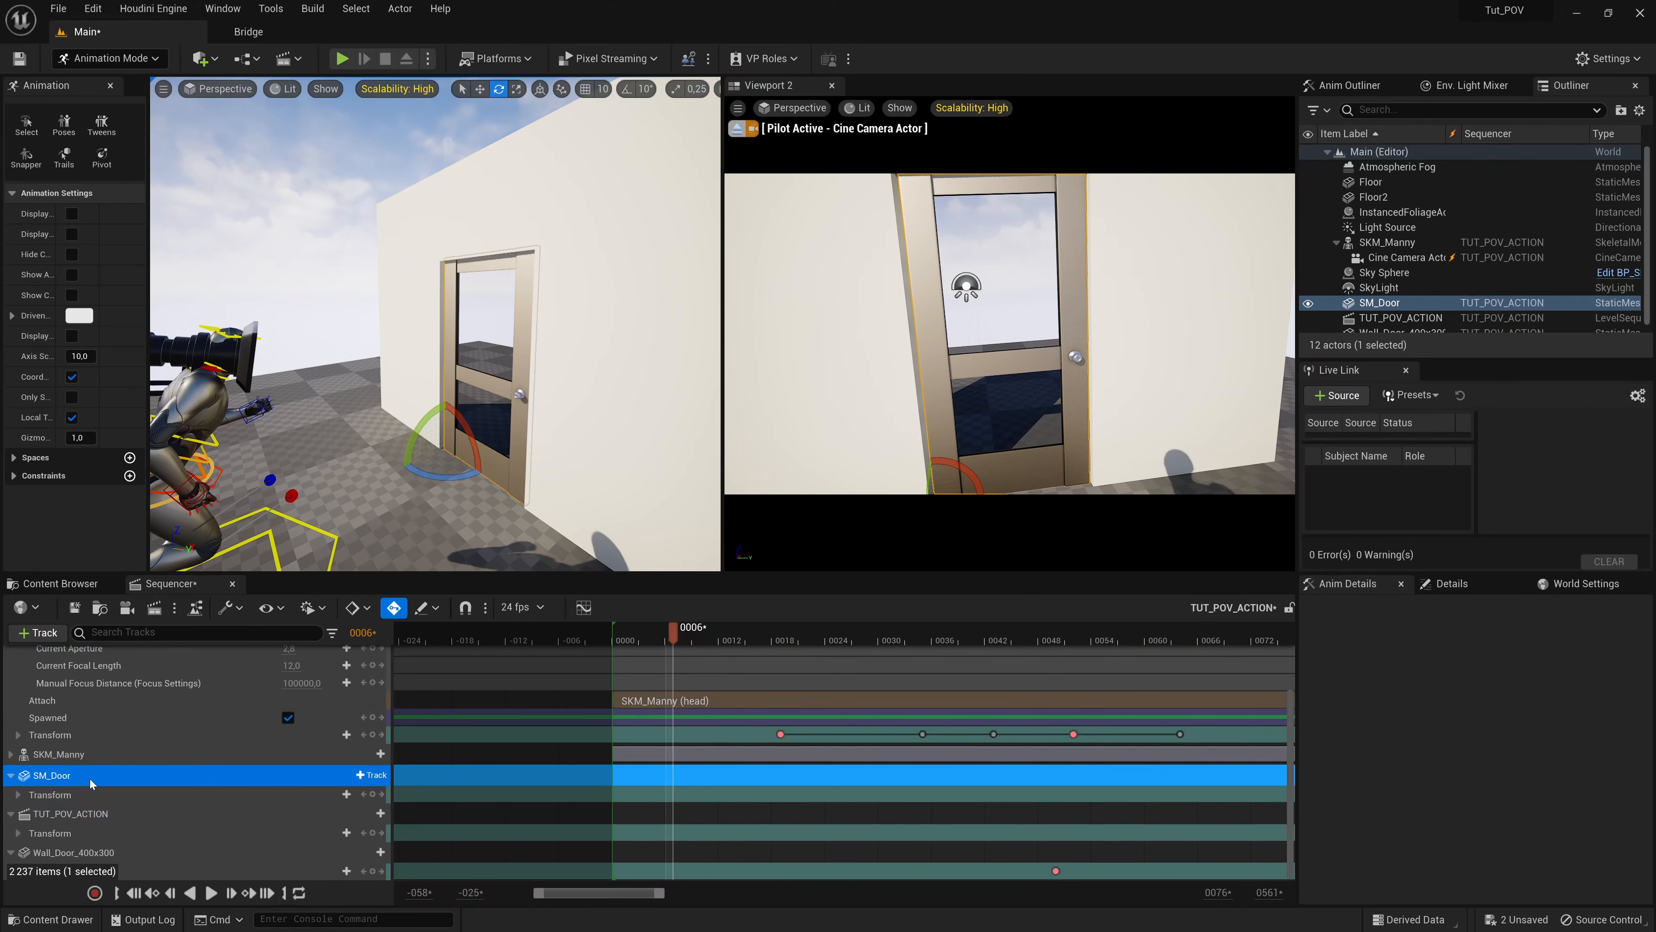
Step: Key SM_Door's closed transform at frame 14, where the hand meets the door
{"action": "left_click", "coordinate": [702, 640]}
{"action": "left_click_drag", "start_coordinate": [703, 642], "coordinate": [737, 655]}
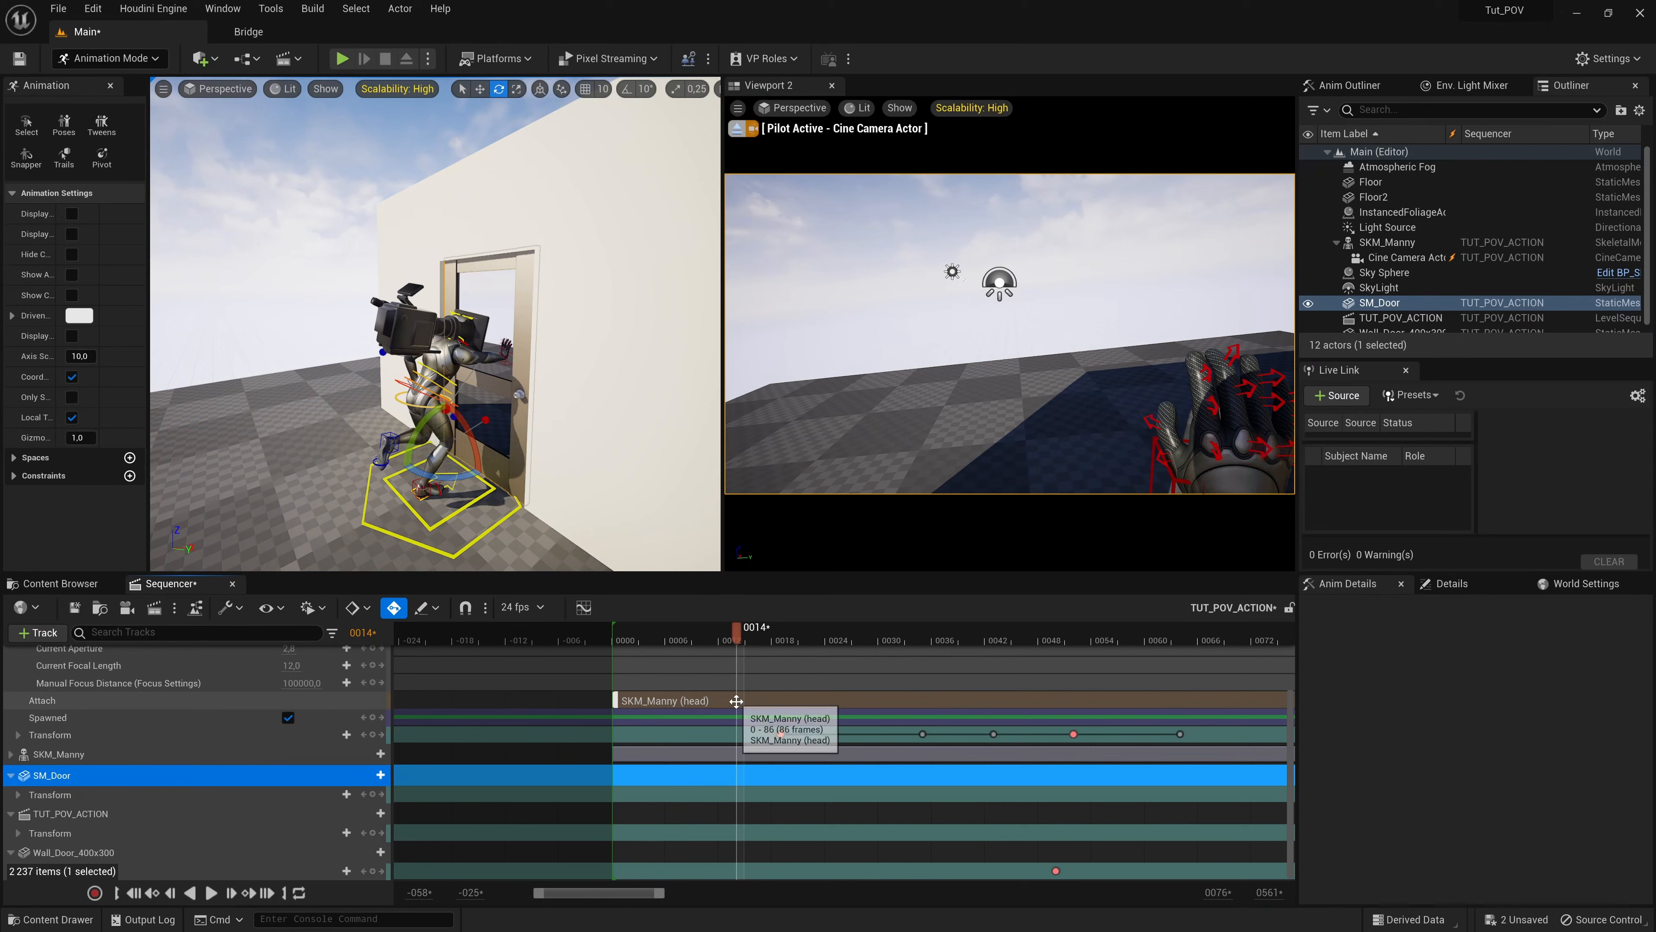
{"action": "left_click", "coordinate": [373, 796]}
Step: At frame 16, change SM_Door's Yaw rotation to about -314.8 to swing the door open, and scrub to check the motion
{"action": "left_click_drag", "start_coordinate": [746, 638], "coordinate": [762, 643]}
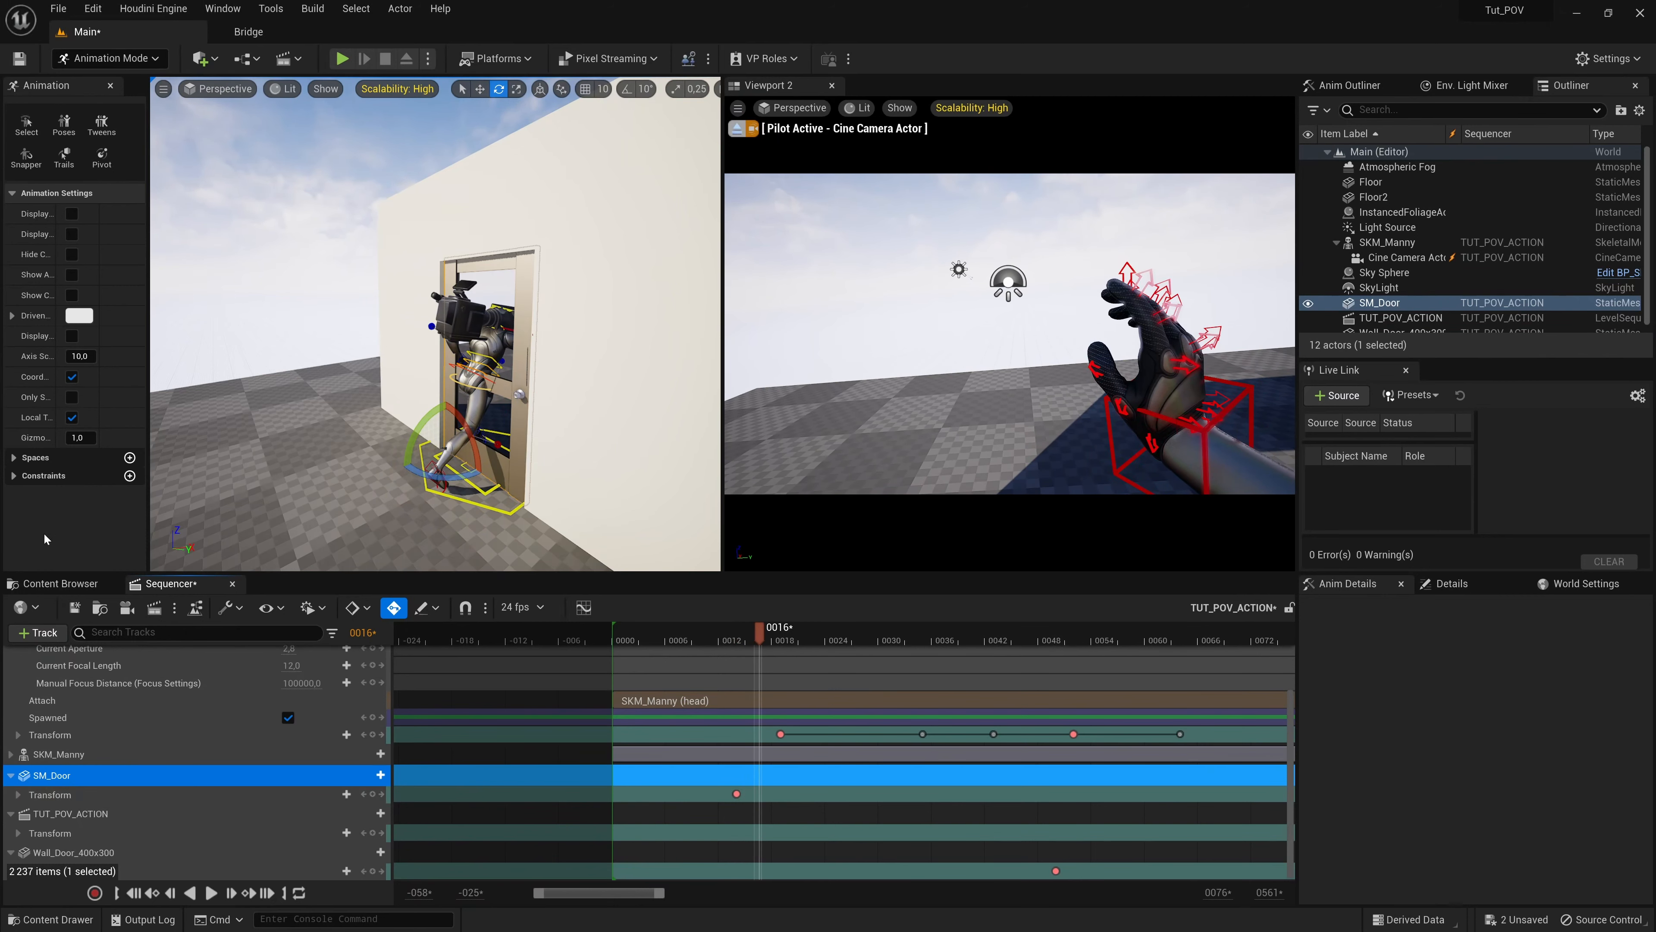
{"action": "left_click", "coordinate": [17, 795]}
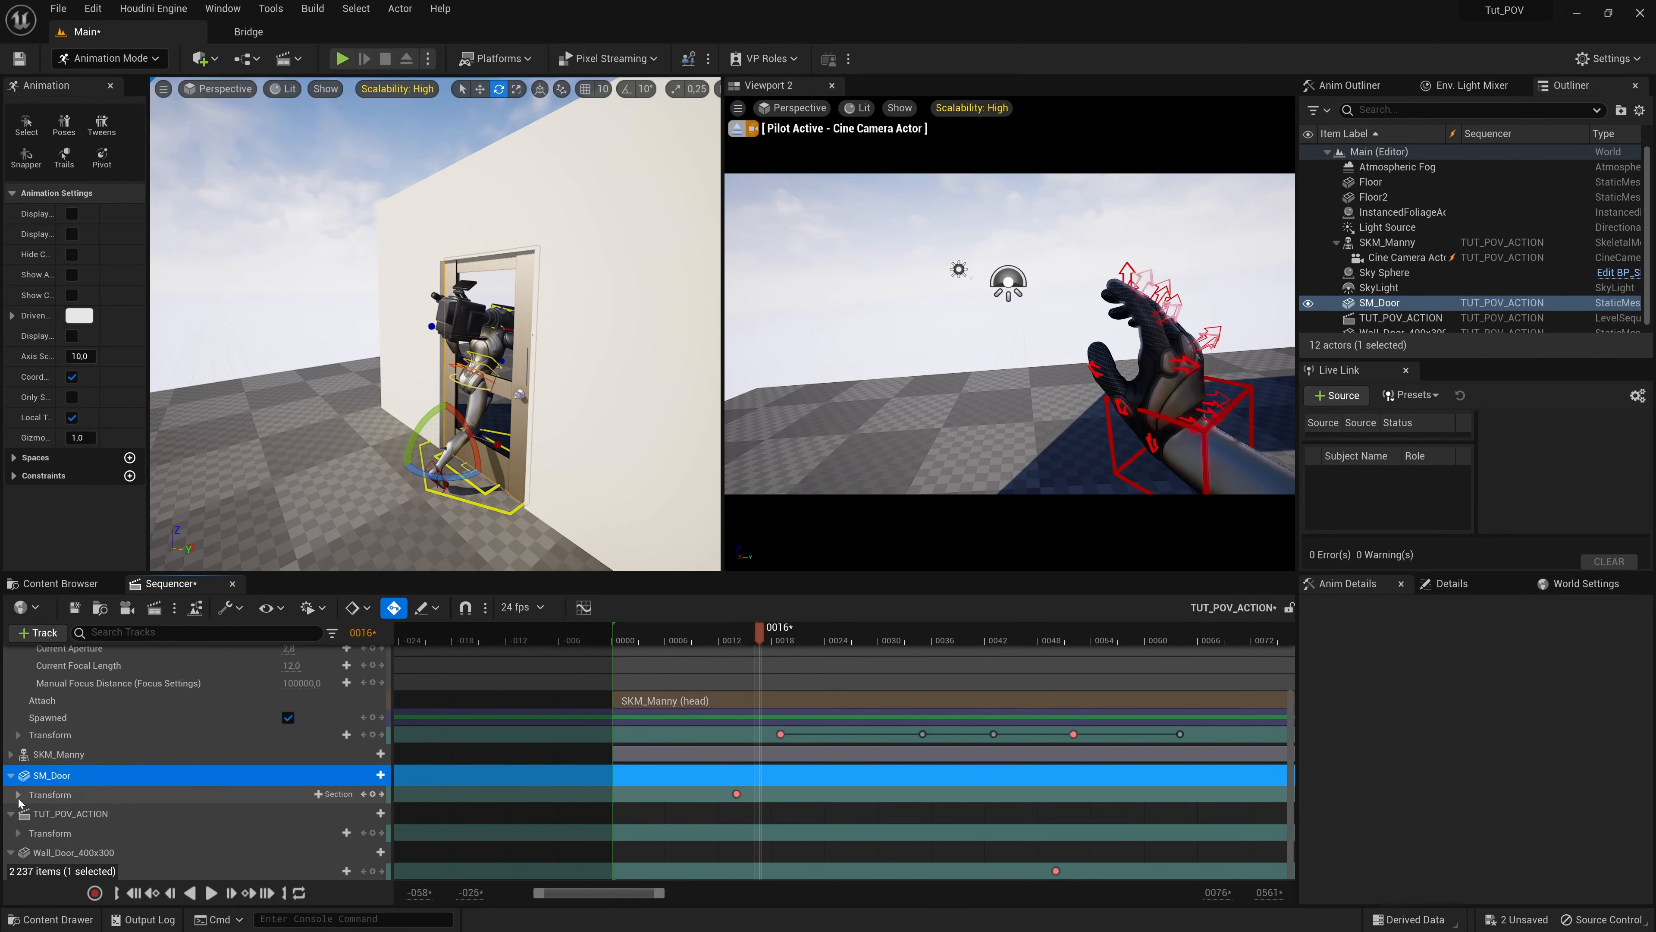
{"action": "scroll", "coordinate": [173, 803], "scroll_direction": "down", "scroll_amount": 1}
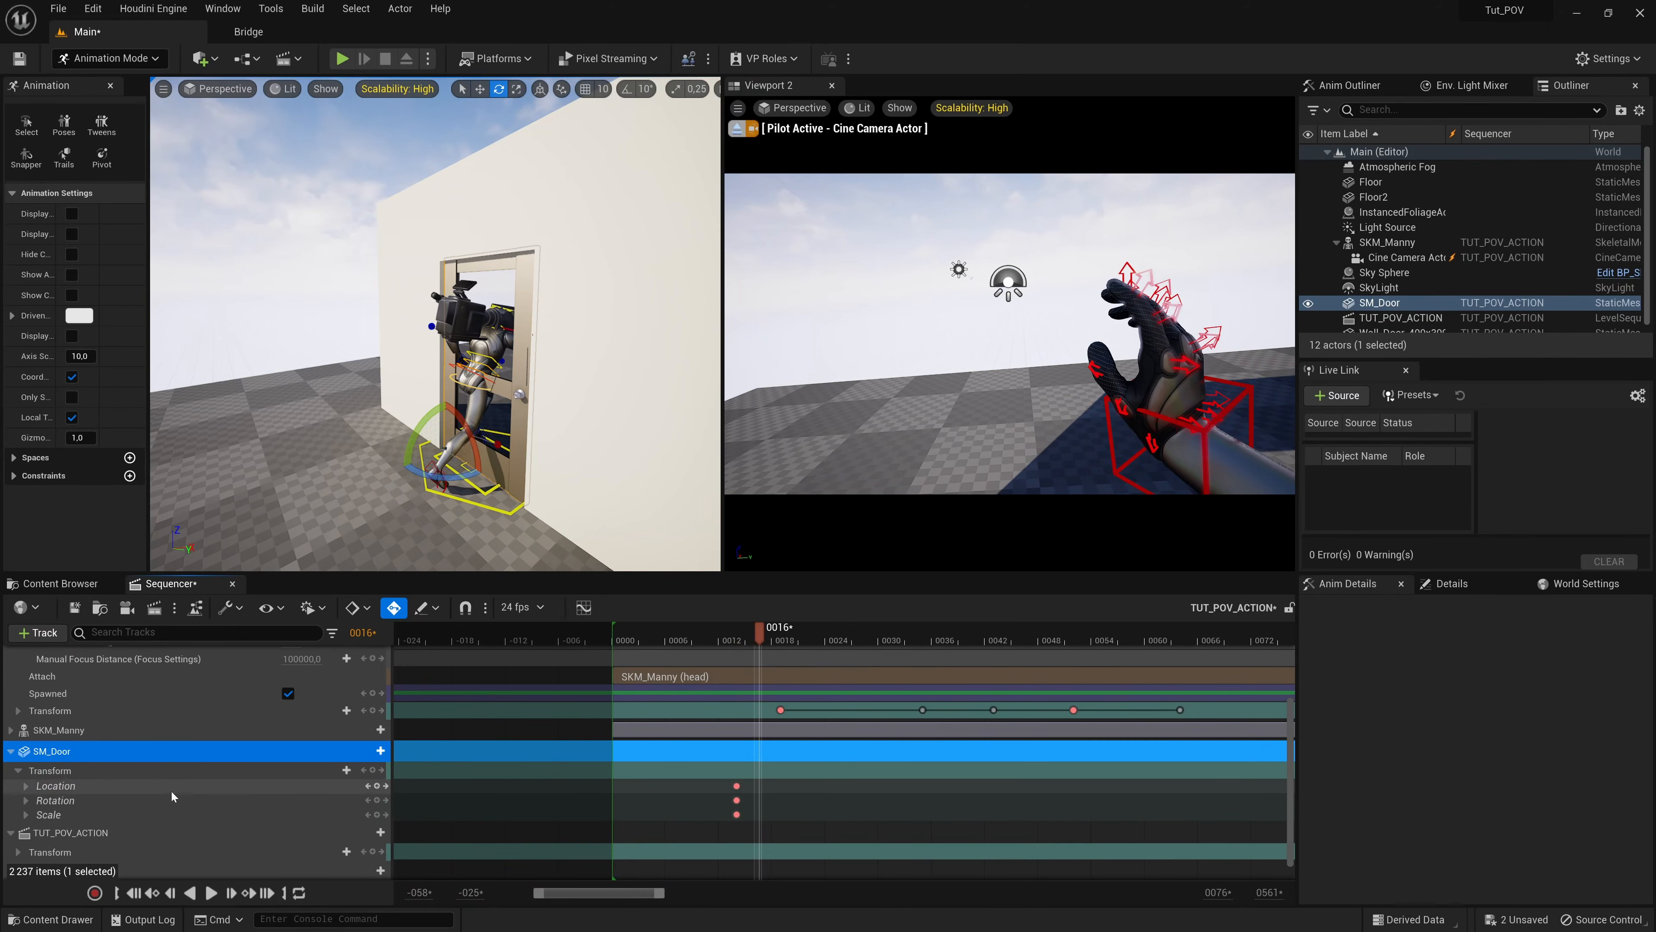
{"action": "left_click", "coordinate": [26, 800]}
{"action": "scroll", "coordinate": [111, 819], "scroll_direction": "down", "scroll_amount": 1}
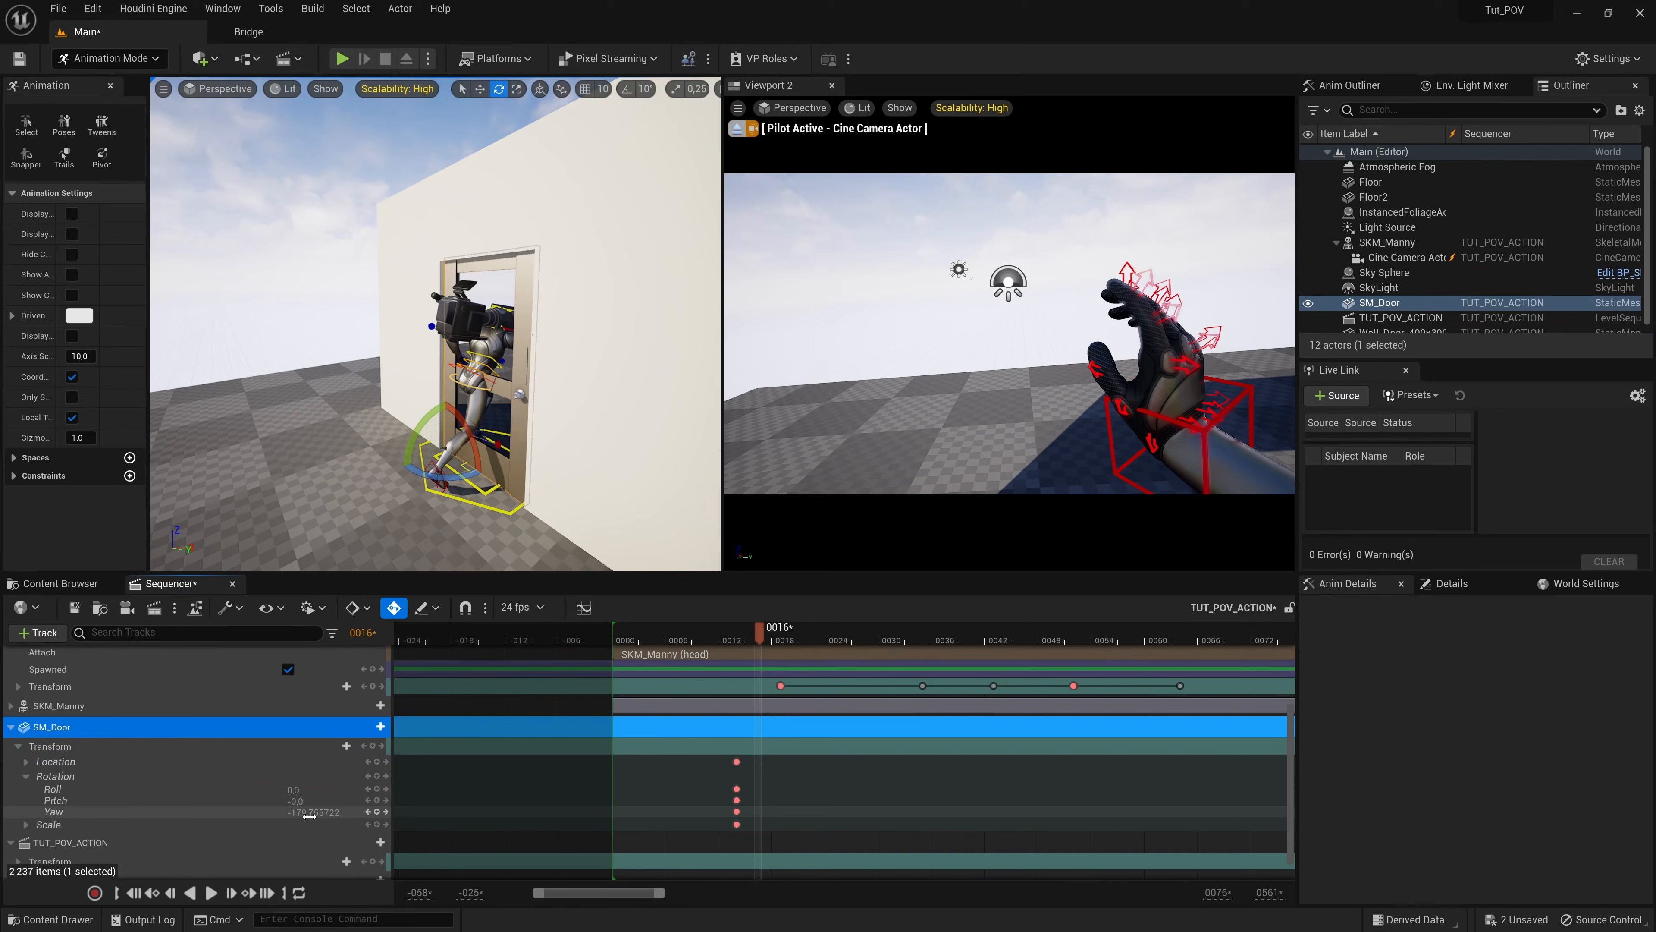
{"action": "left_click_drag", "start_coordinate": [311, 816], "coordinate": [228, 816]}
{"action": "left_click_drag", "start_coordinate": [624, 679], "coordinate": [739, 707]}
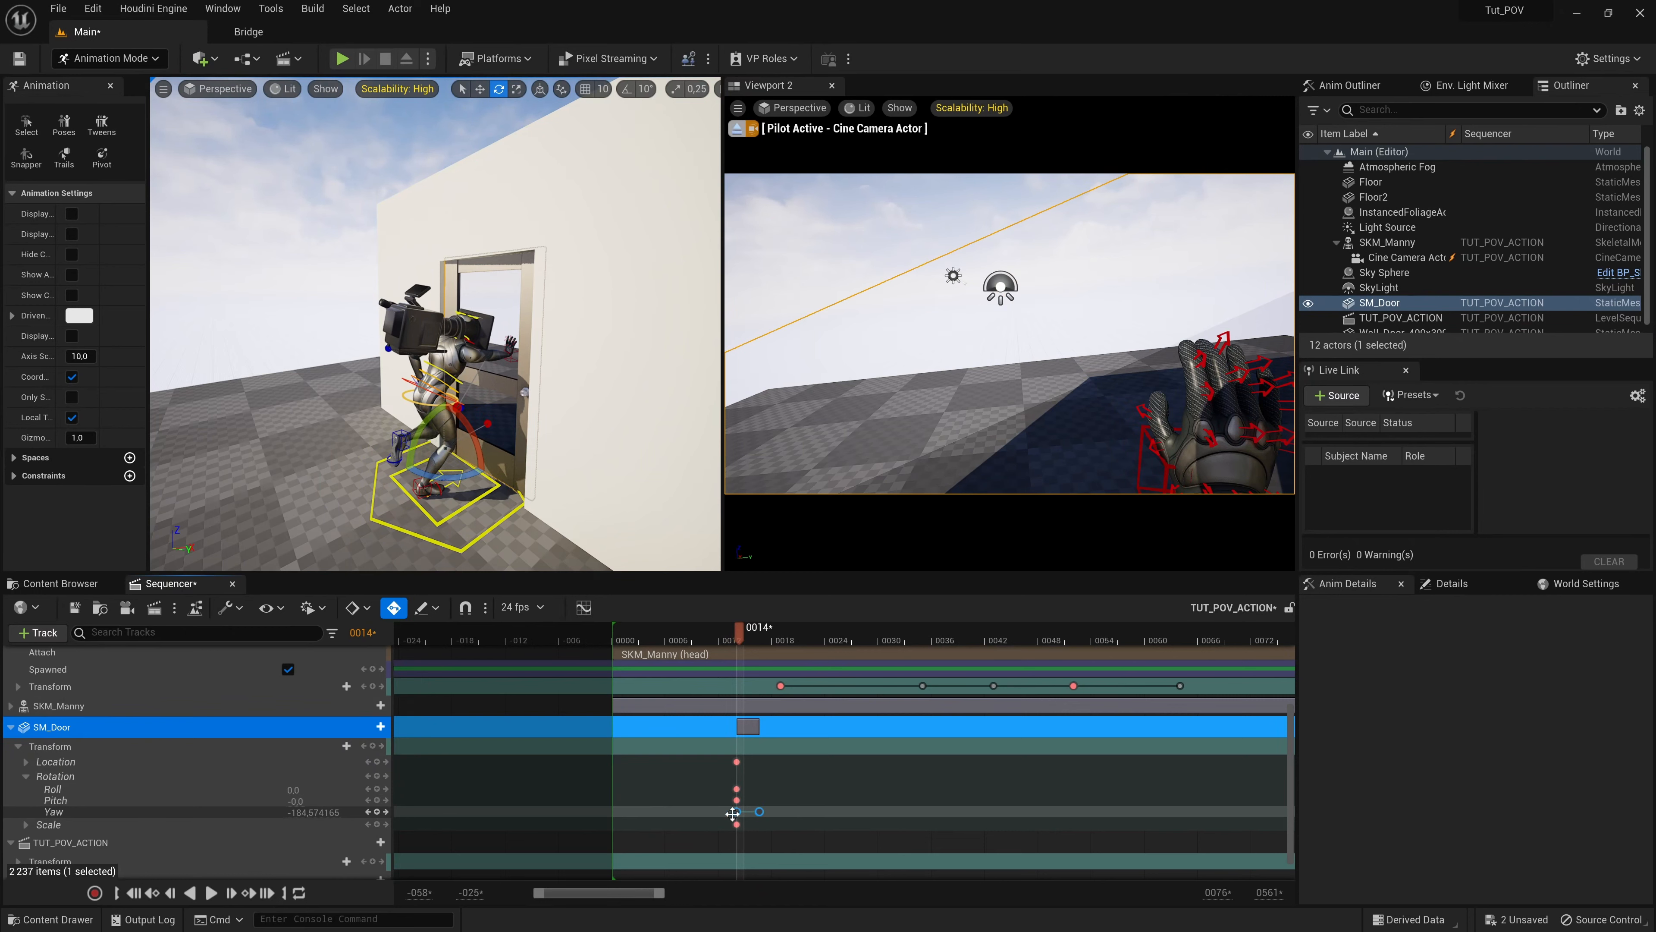
Step: Set the interpolation of SM_Door's two Yaw keys at frames 14 and 16 to Linear
{"action": "left_click", "coordinate": [782, 821]}
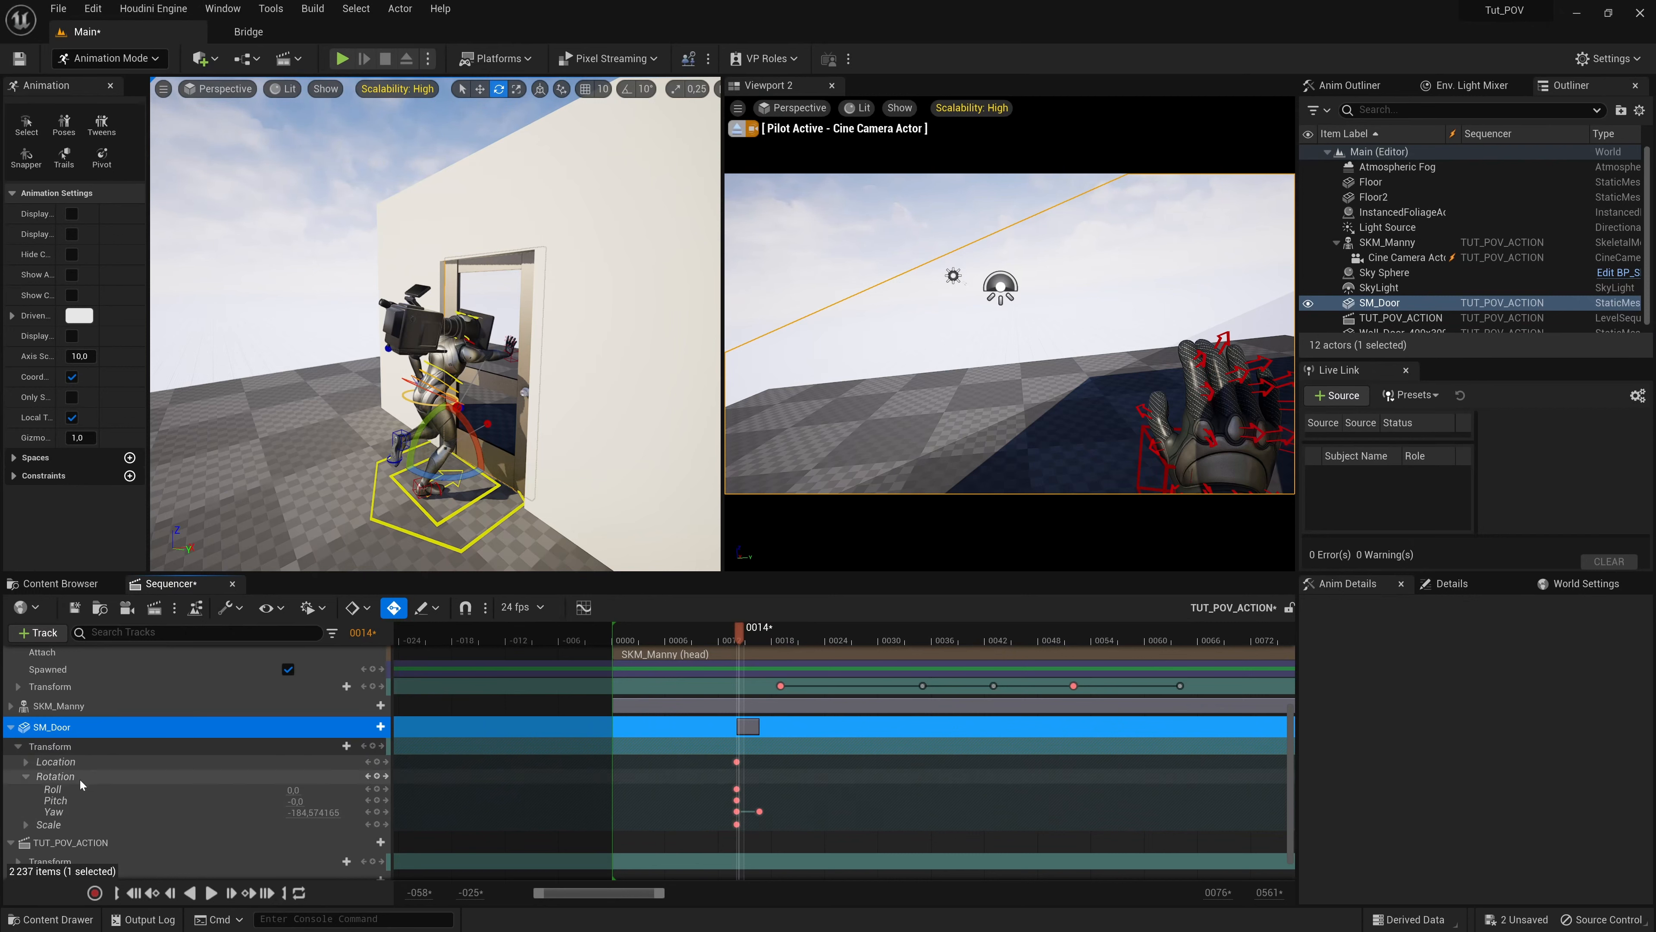
{"action": "left_click", "coordinate": [737, 812]}
{"action": "left_click", "coordinate": [758, 812]}
{"action": "left_click", "coordinate": [759, 812], "text": "shift"}
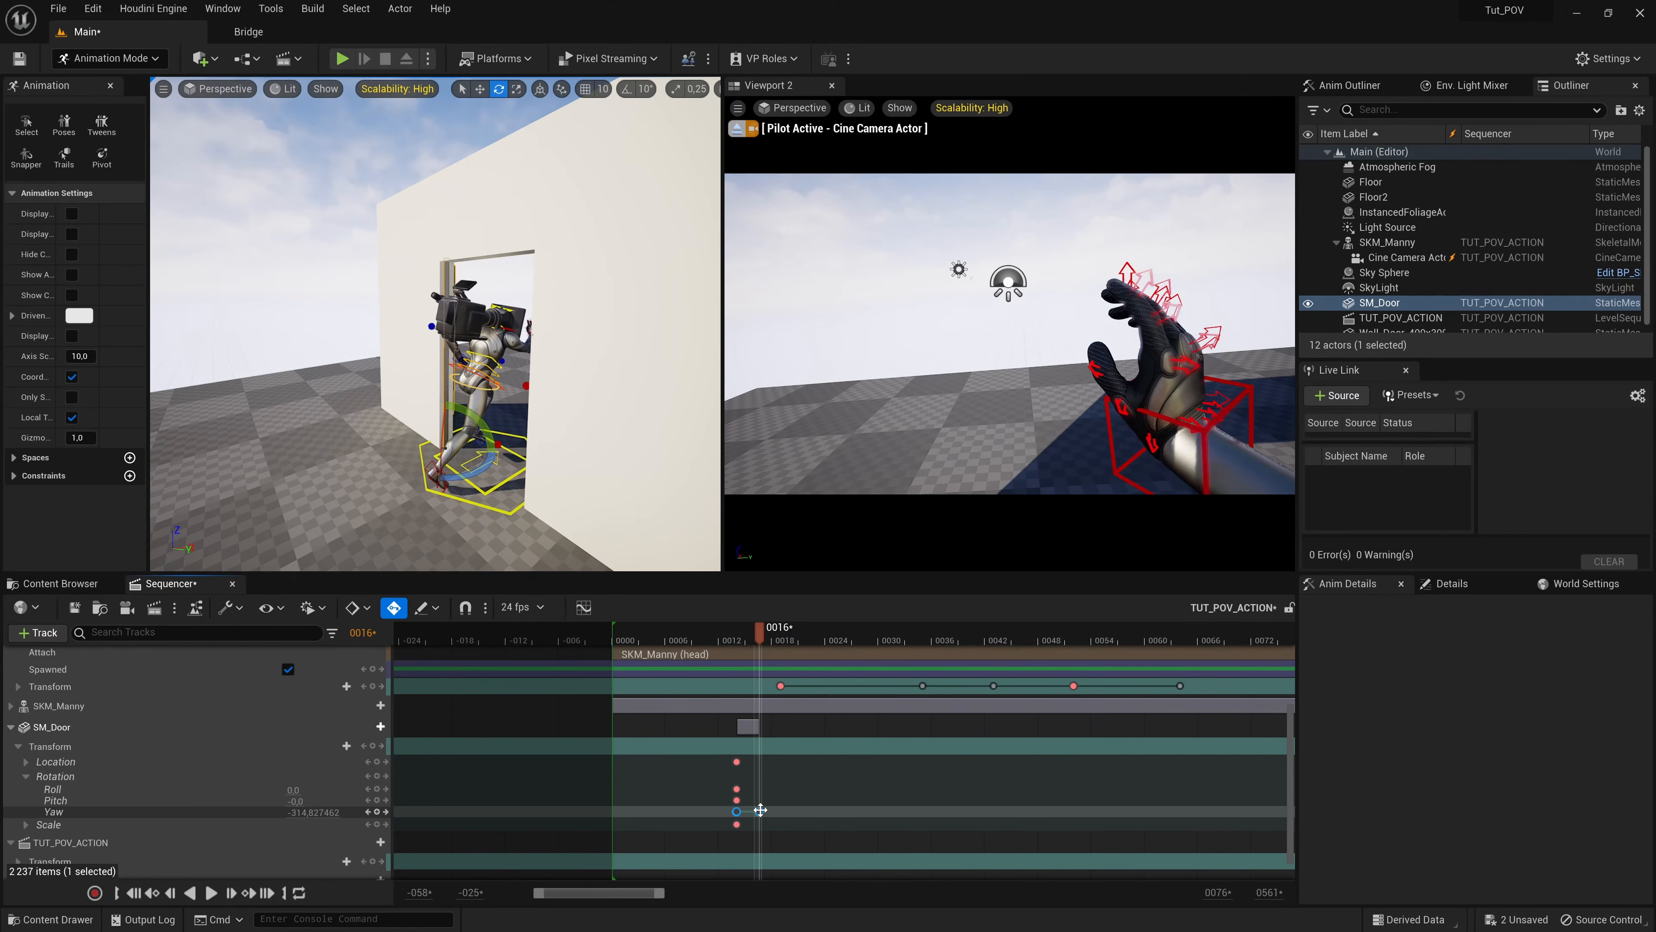
{"action": "right_click", "coordinate": [758, 812]}
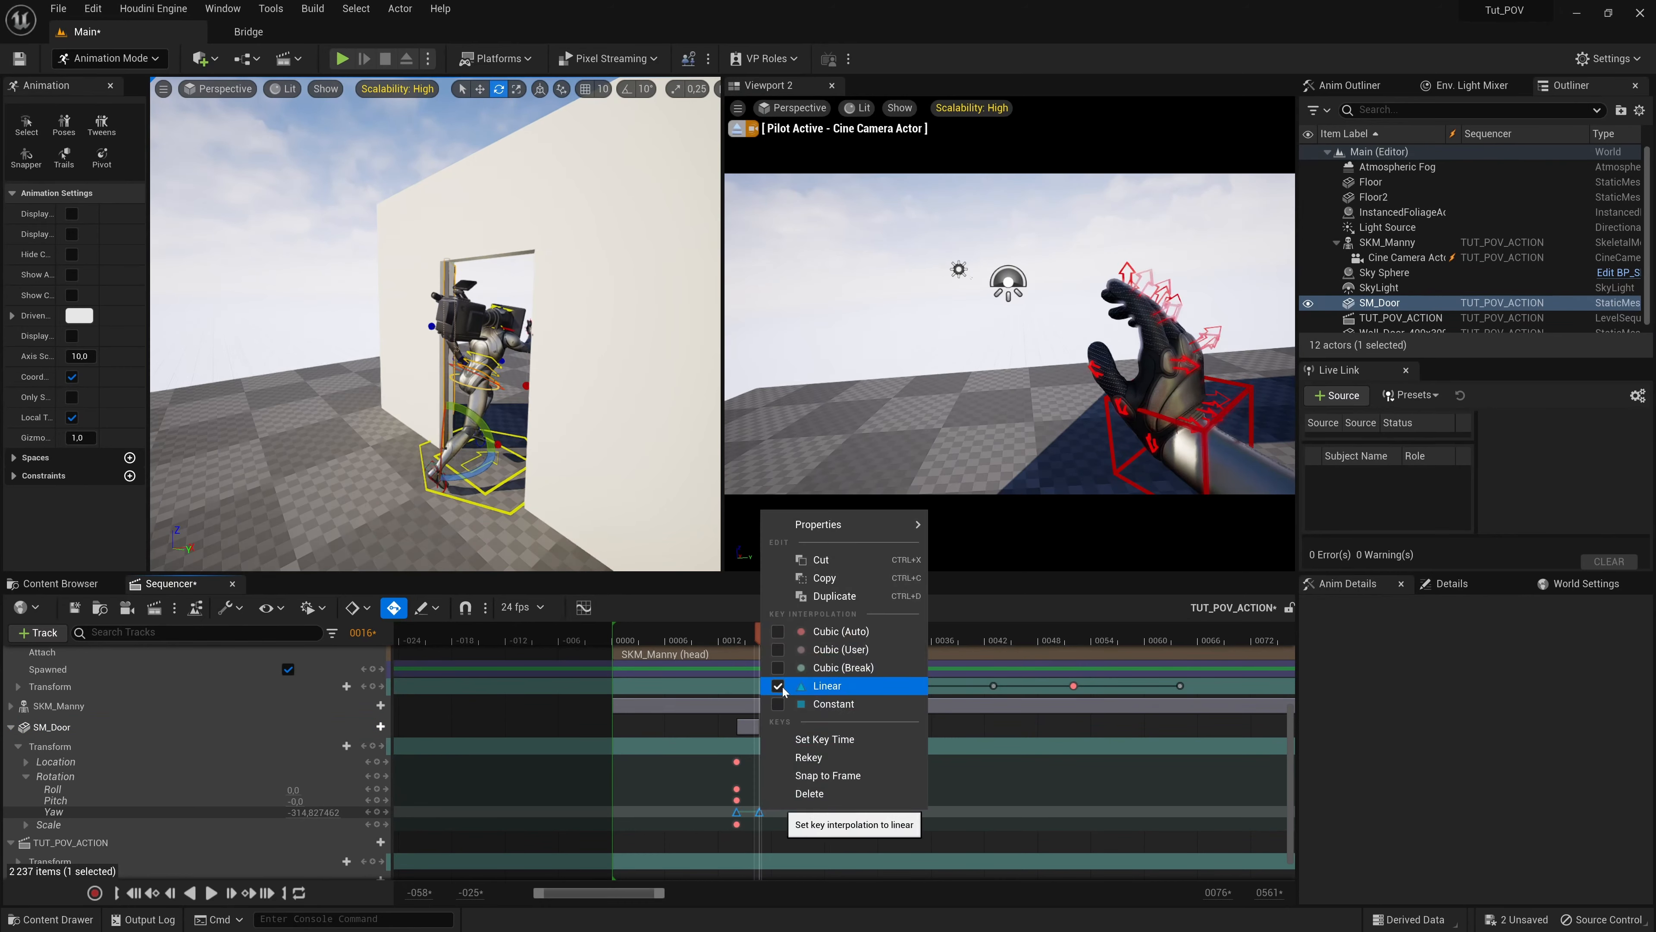
{"action": "left_click", "coordinate": [779, 686]}
Step: Play the sequence from the start to review the door push in both viewports
{"action": "left_click", "coordinate": [748, 645]}
{"action": "left_click_drag", "start_coordinate": [747, 645], "coordinate": [625, 704]}
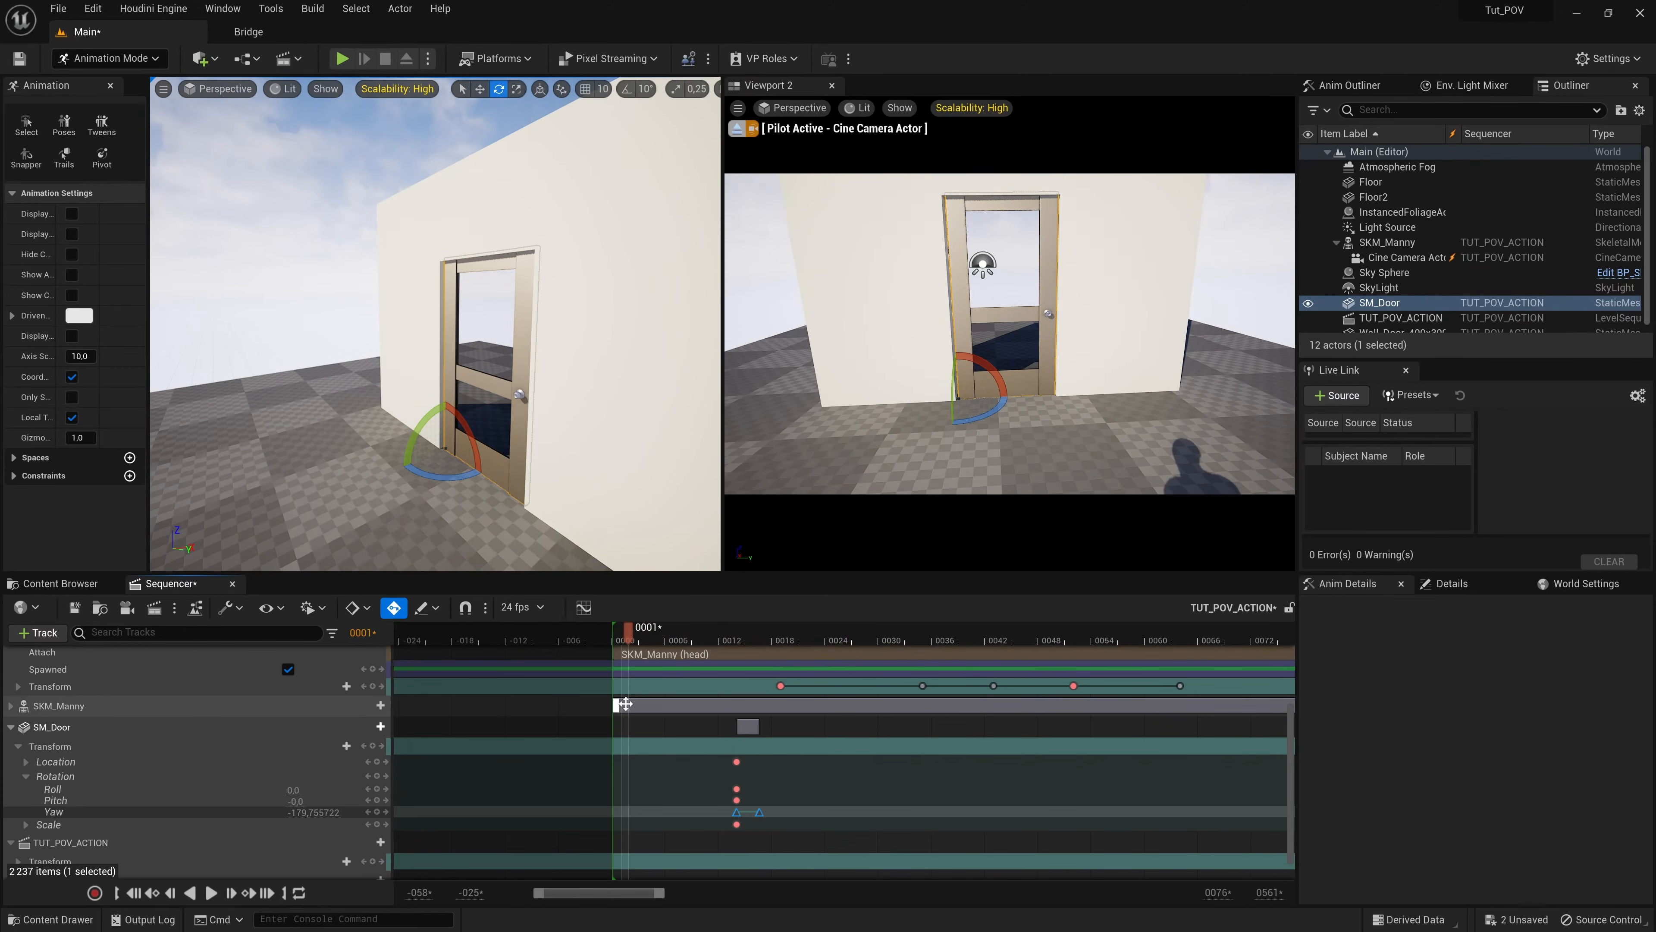
{"action": "key", "text": "space"}
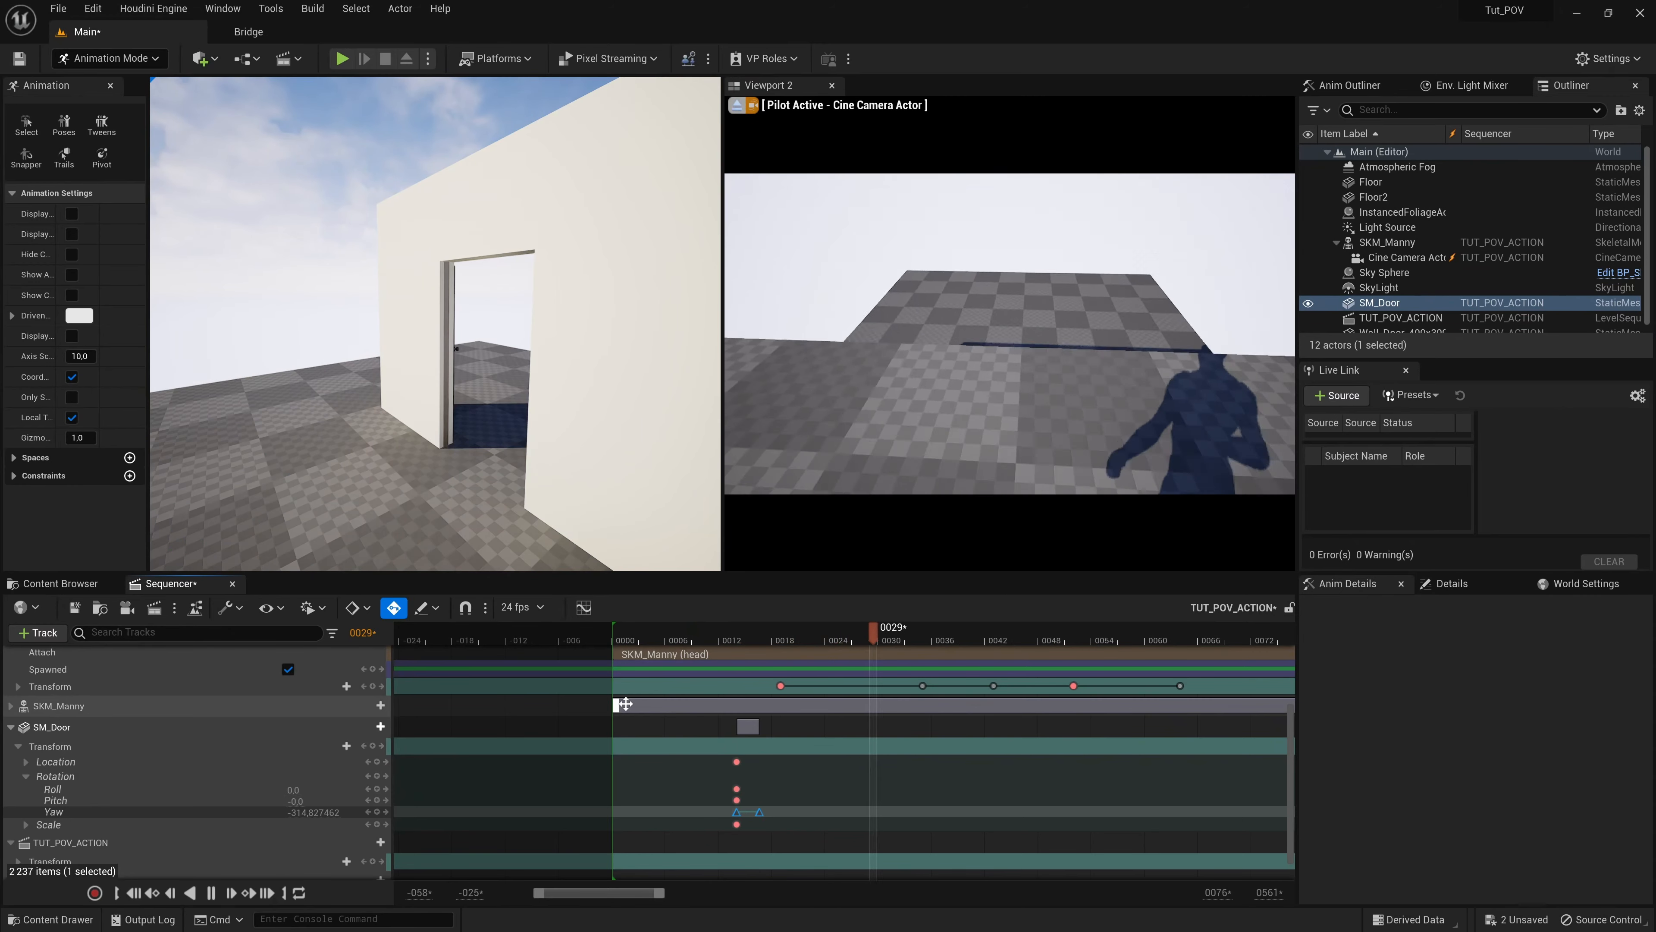
{"action": "key", "text": "space"}
{"action": "left_click", "coordinate": [639, 639]}
{"action": "key", "text": "space"}
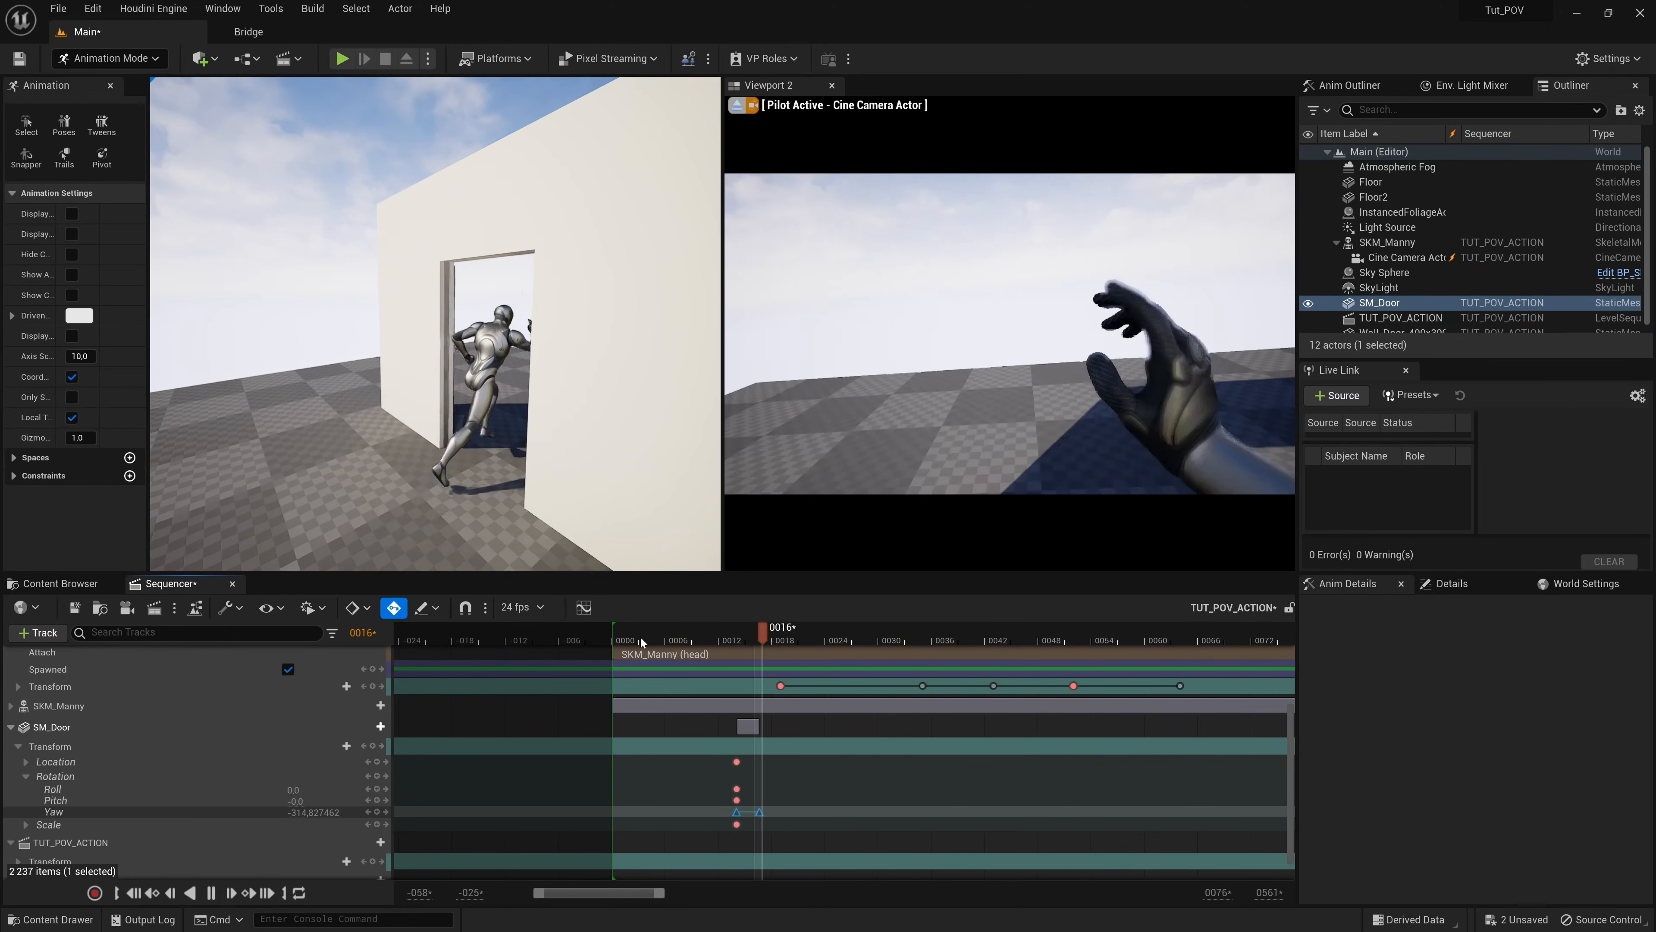
{"action": "key", "text": "space"}
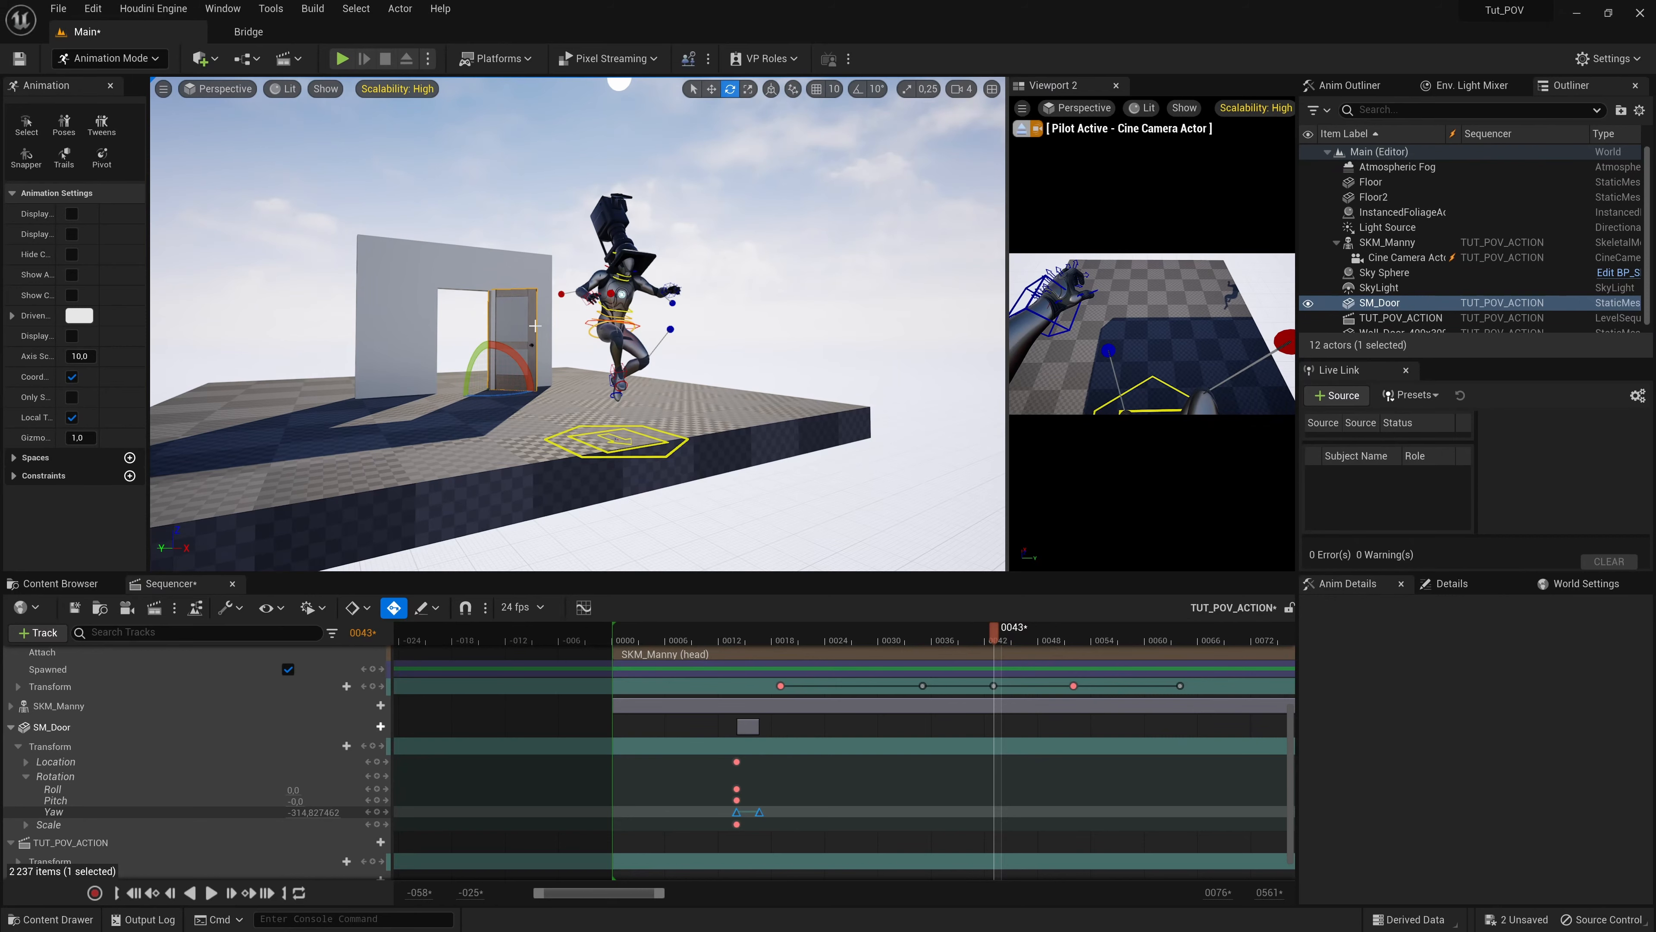
{"action": "left_click", "coordinate": [417, 90]}
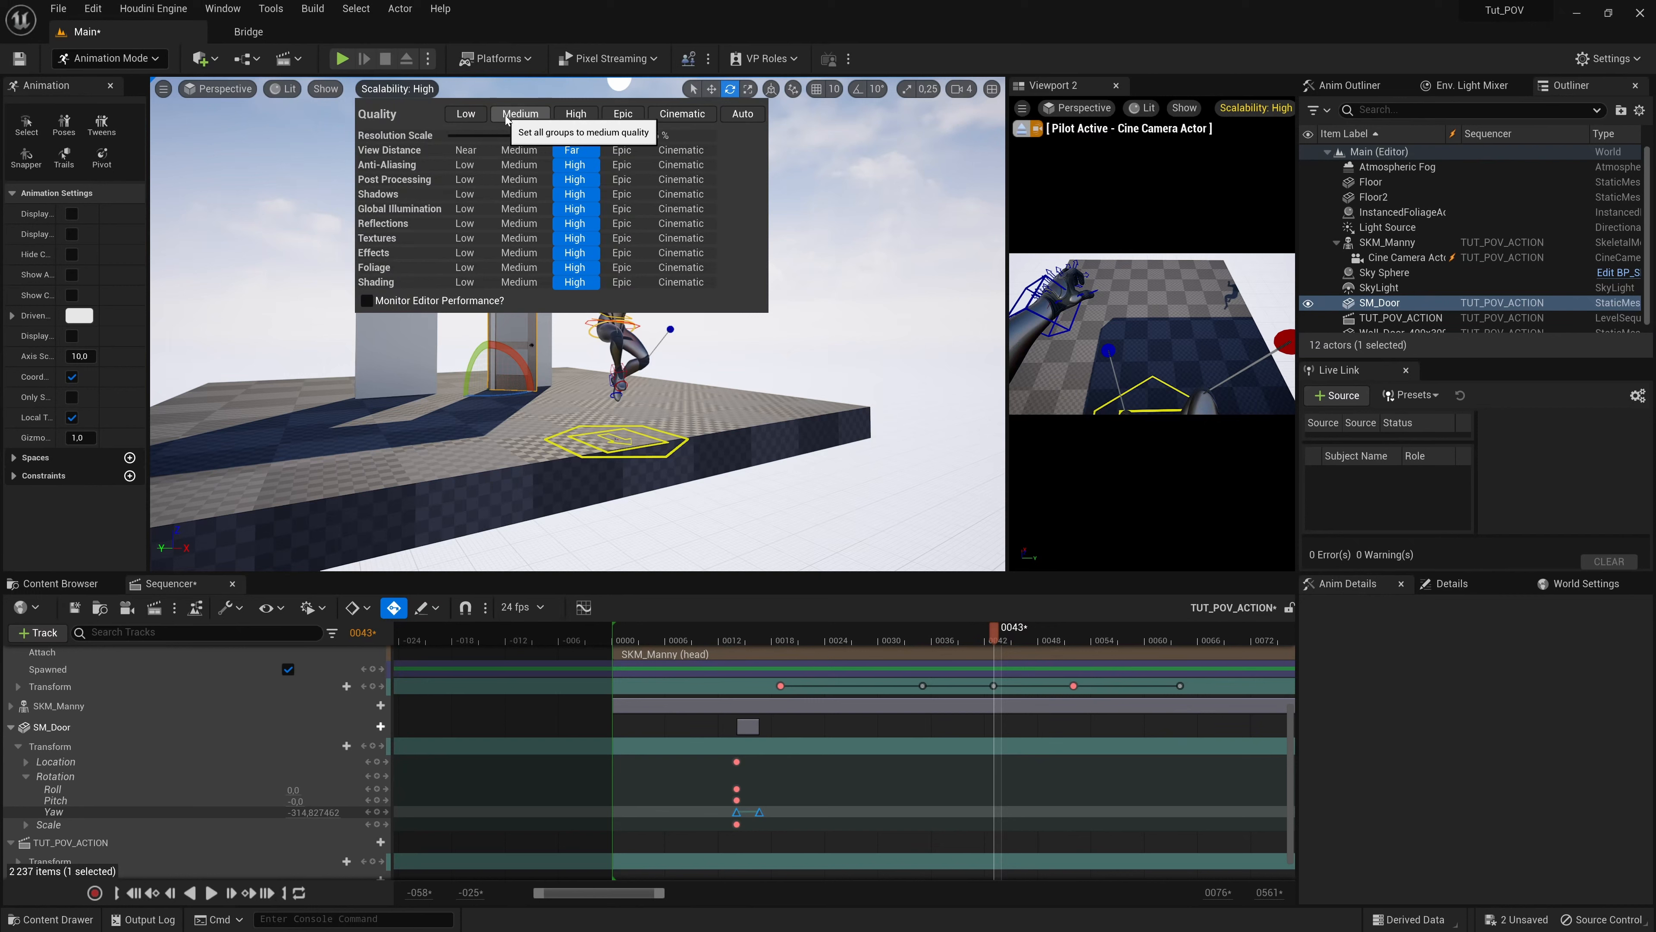
{"action": "left_click", "coordinate": [713, 386]}
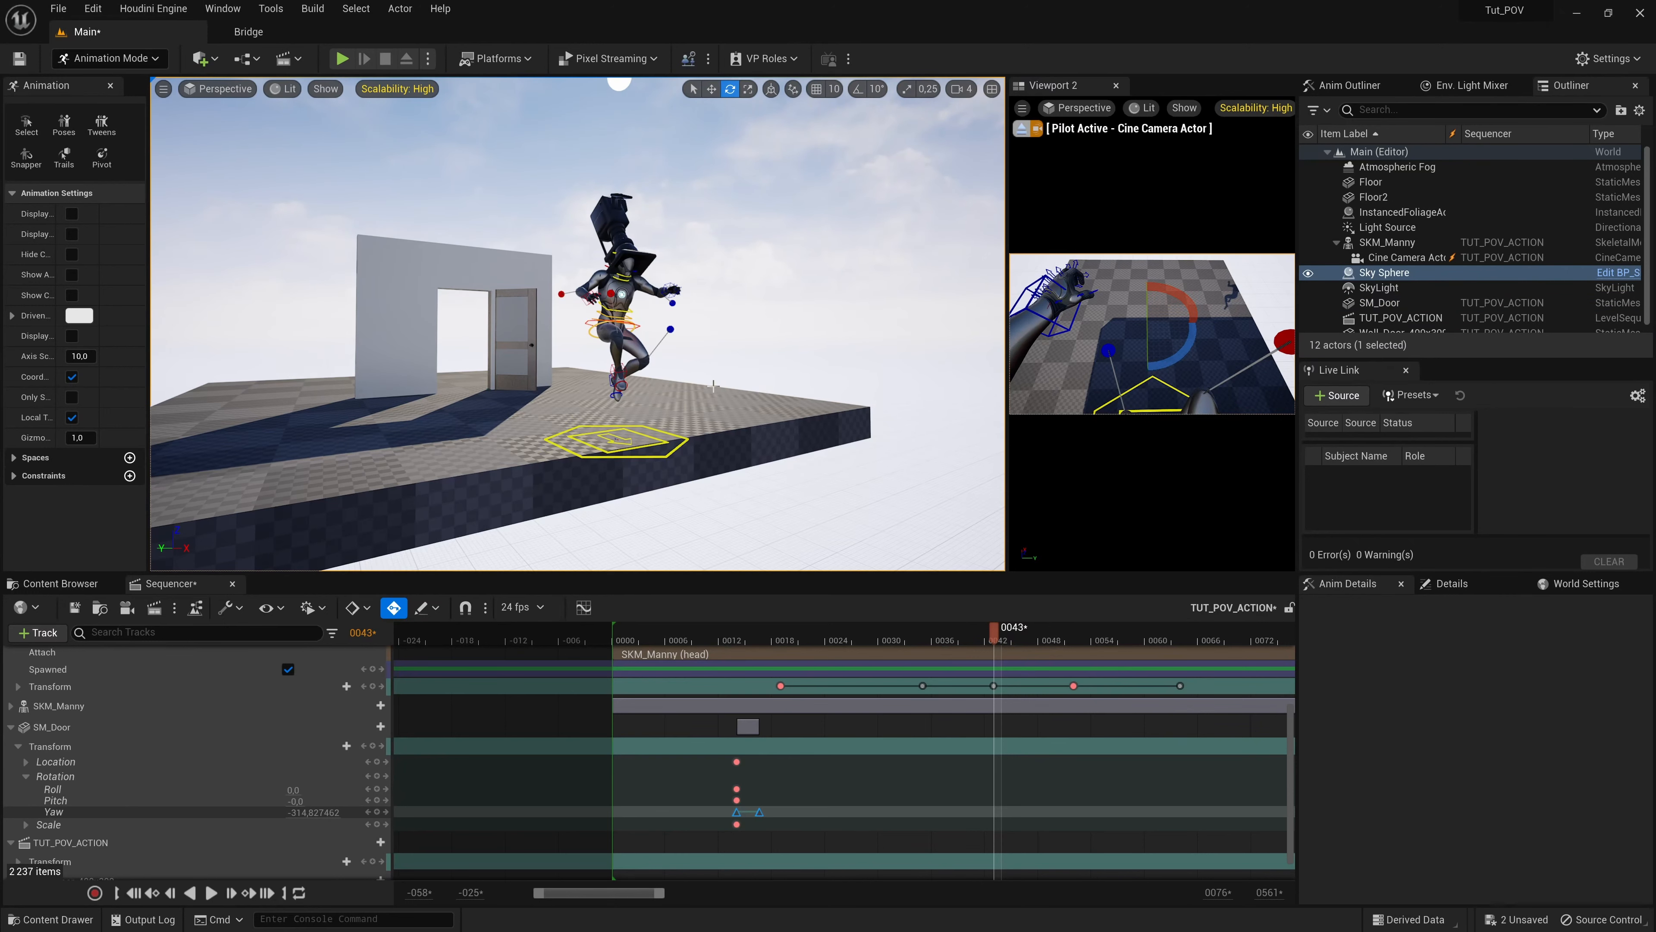
Step: Key SKM_Manny's additive CR_Mannequin_Body layer at frame 52, just before the landing from the jump
{"action": "left_click", "coordinate": [1071, 642]}
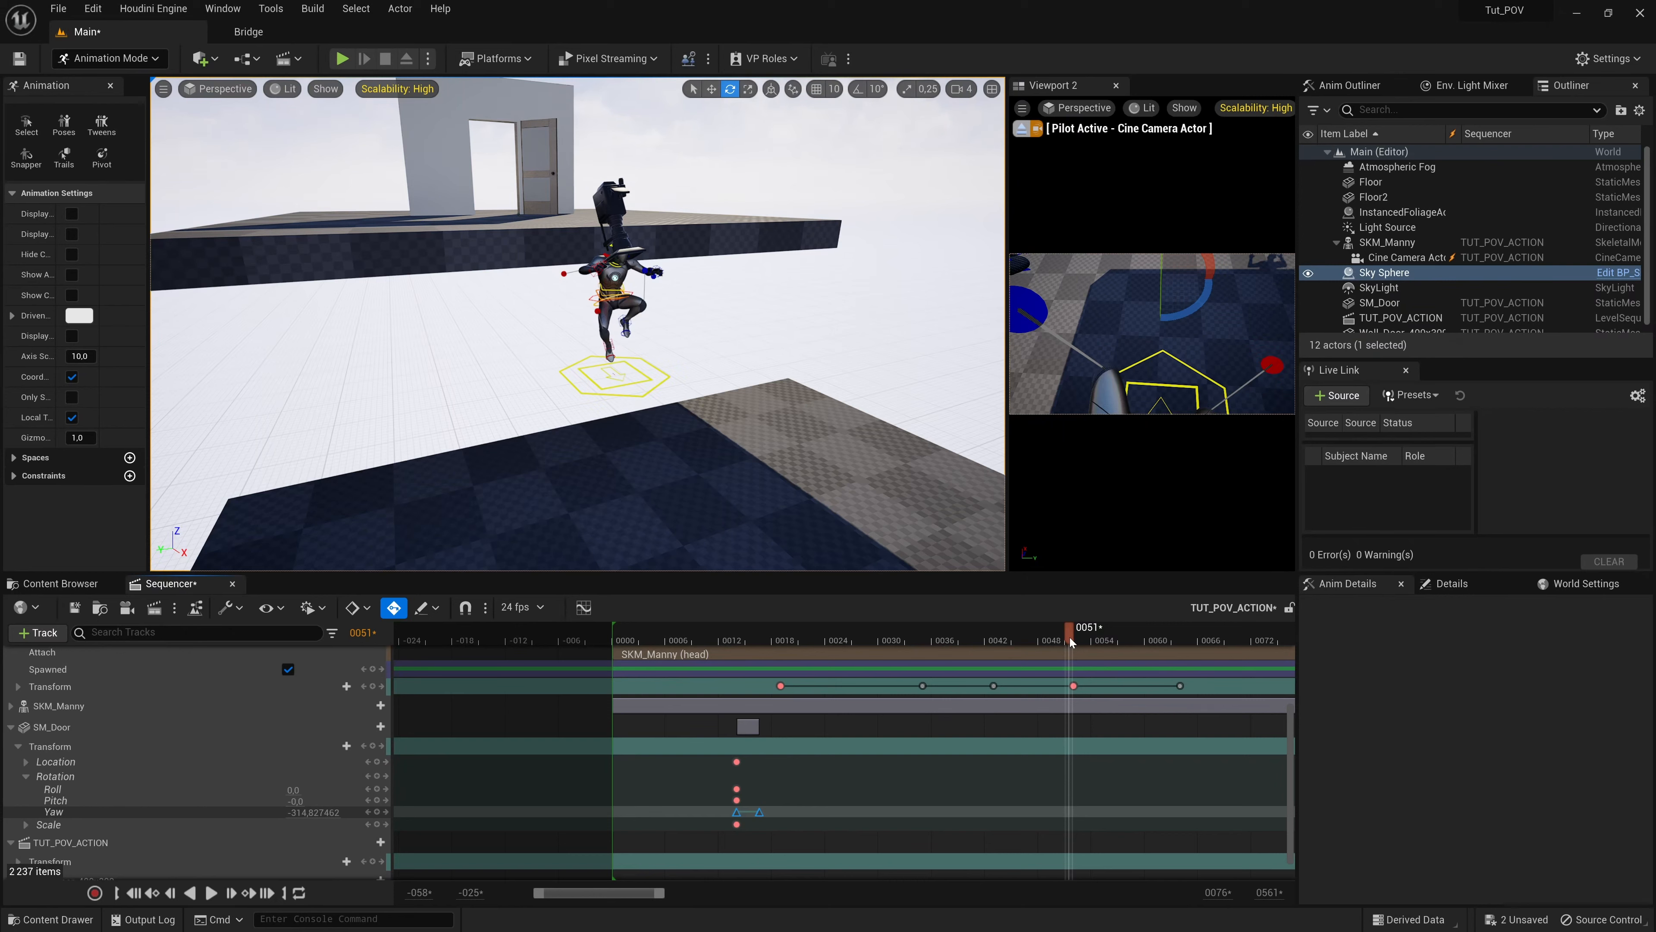
{"action": "scroll", "coordinate": [94, 713], "scroll_direction": "up", "scroll_amount": 5}
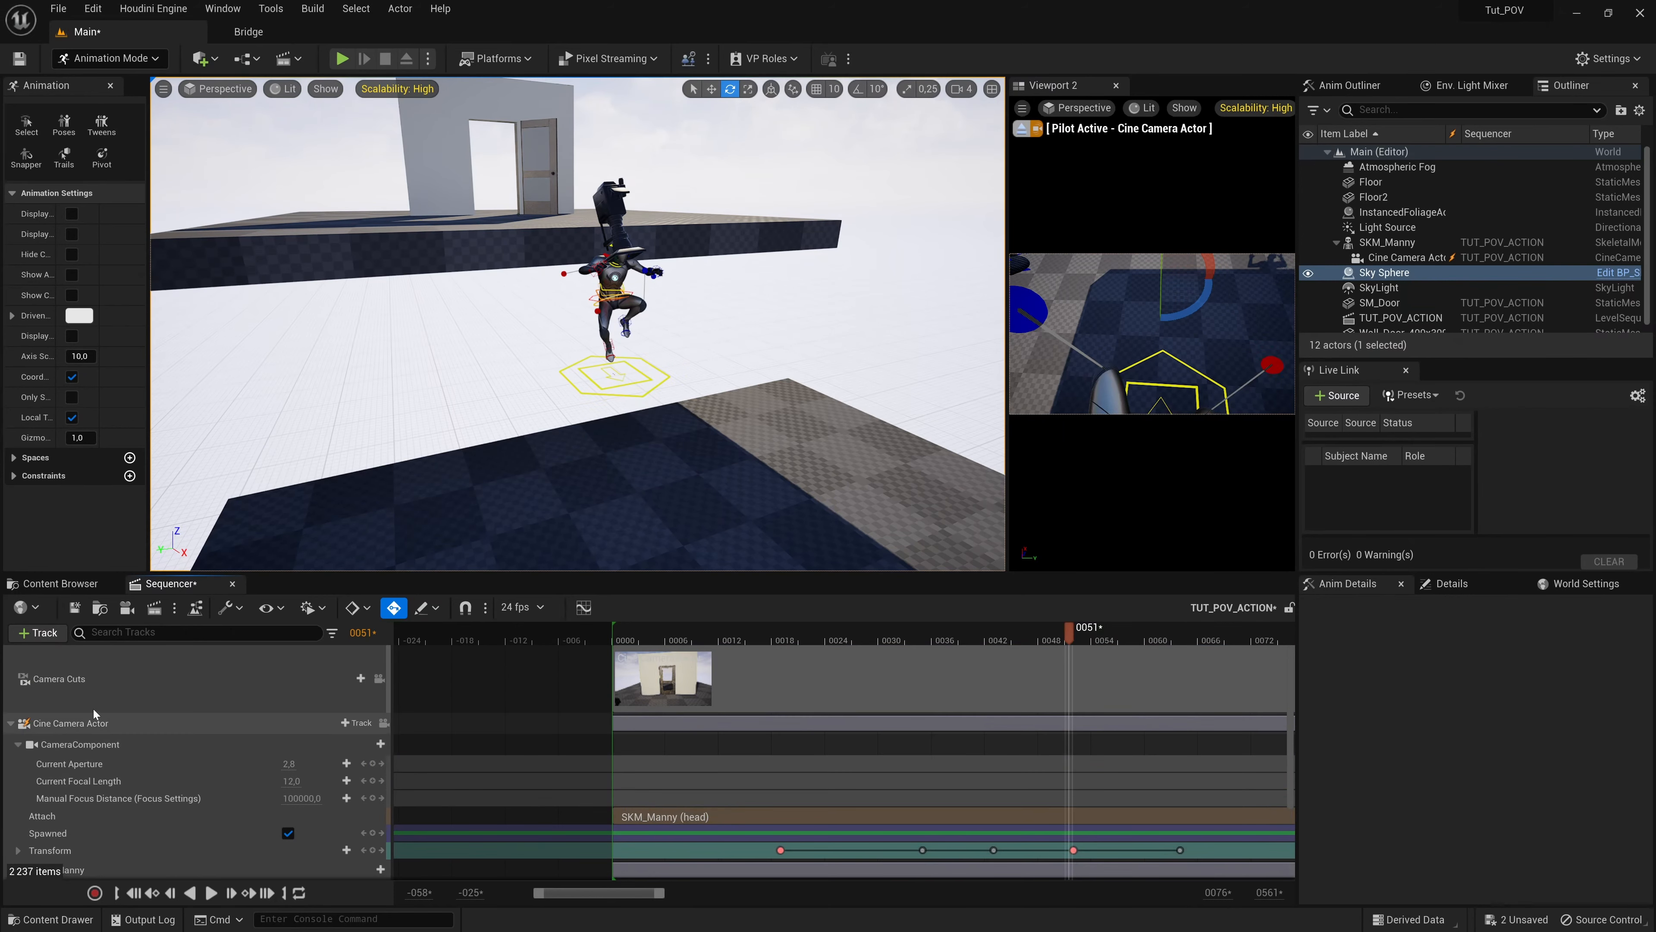
{"action": "left_click", "coordinate": [10, 723]}
{"action": "double_click", "coordinate": [53, 745]}
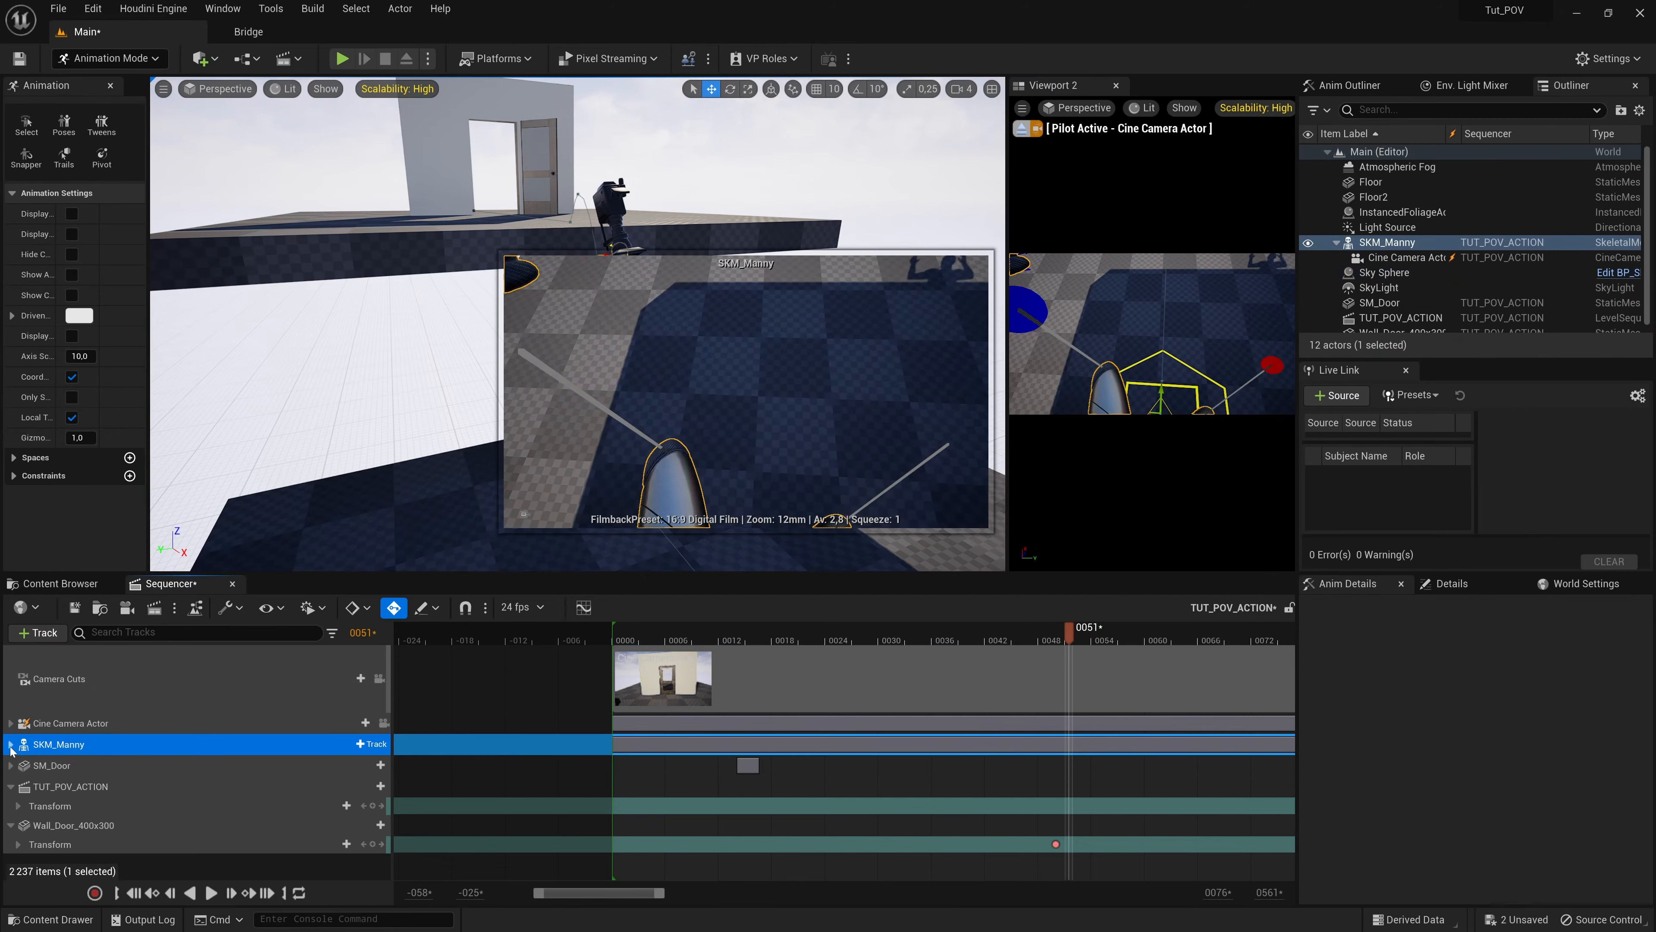
{"action": "scroll", "coordinate": [176, 755], "scroll_direction": "down", "scroll_amount": 2}
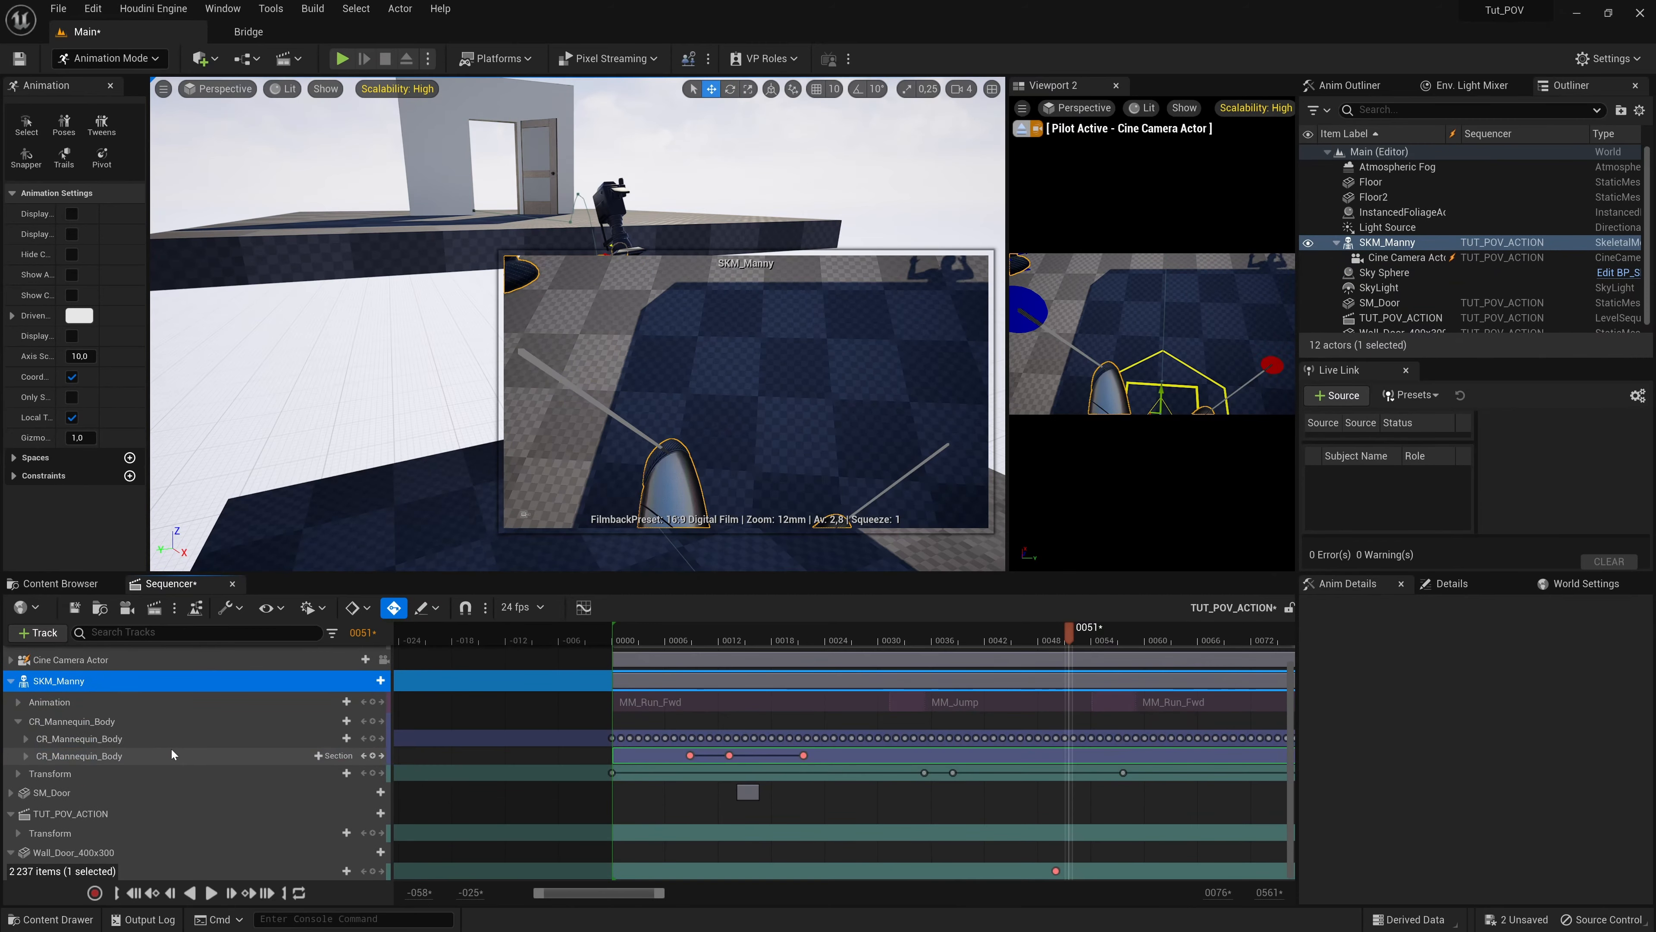
{"action": "left_click", "coordinate": [109, 757]}
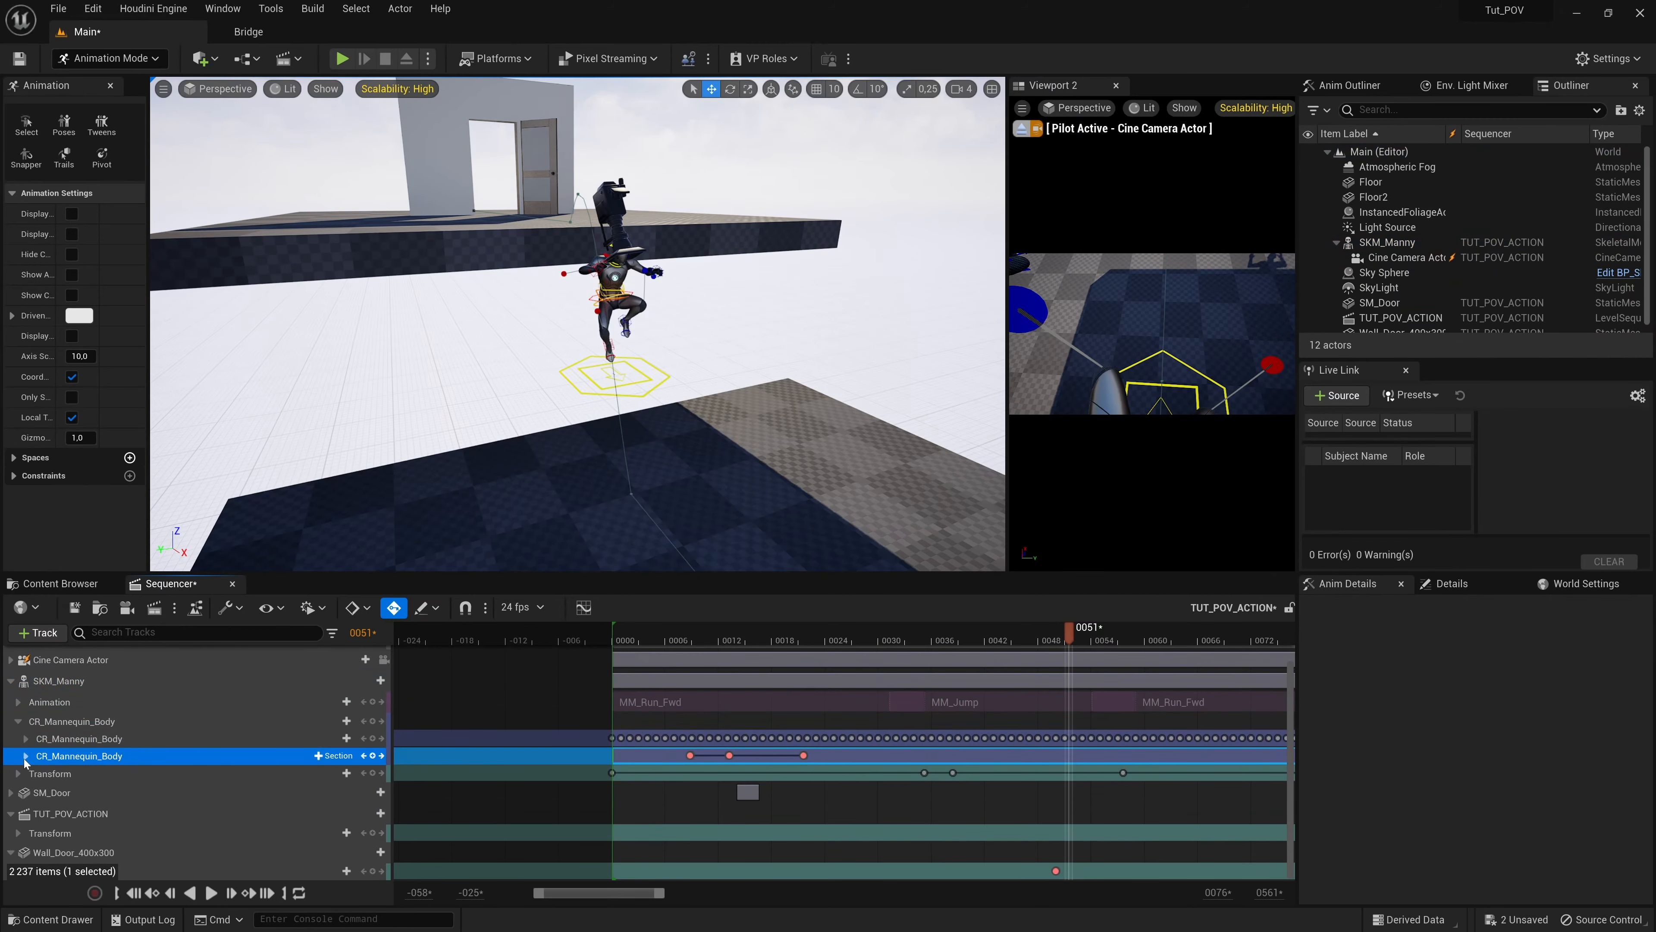
{"action": "left_click", "coordinate": [26, 755]}
{"action": "left_click", "coordinate": [25, 755]}
{"action": "mouse_move", "coordinate": [1070, 639]}
{"action": "left_mouse_down"}
{"action": "mouse_move", "coordinate": [1051, 639]}
{"action": "mouse_move", "coordinate": [1078, 636]}
{"action": "left_mouse_up"}
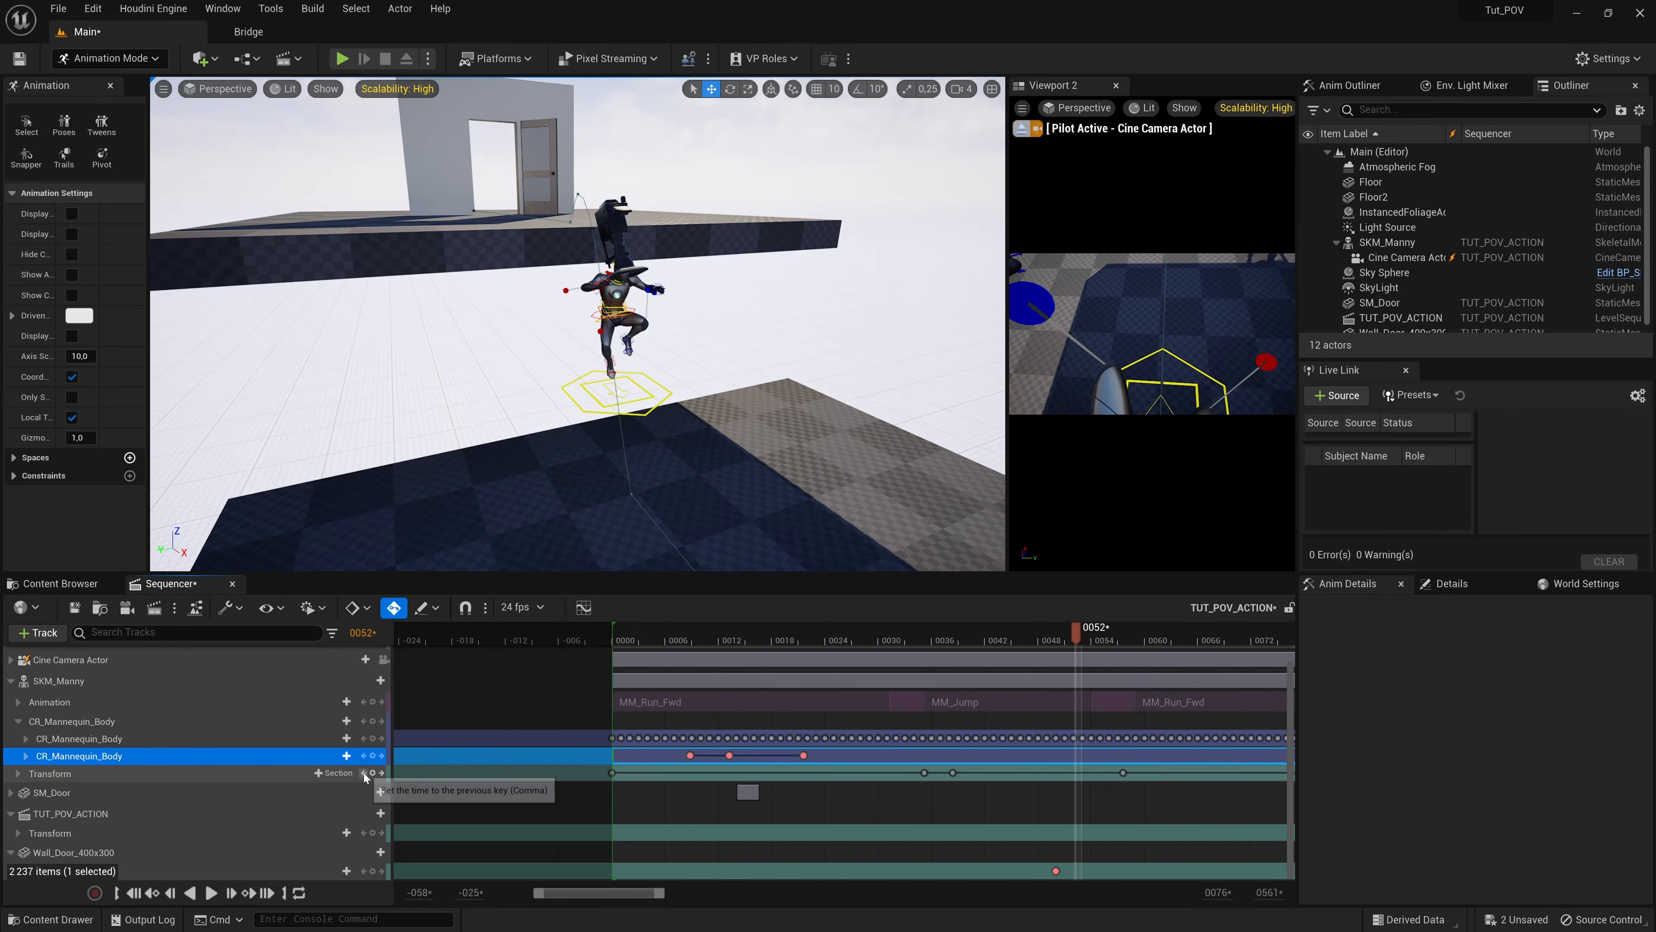
{"action": "left_click", "coordinate": [373, 755]}
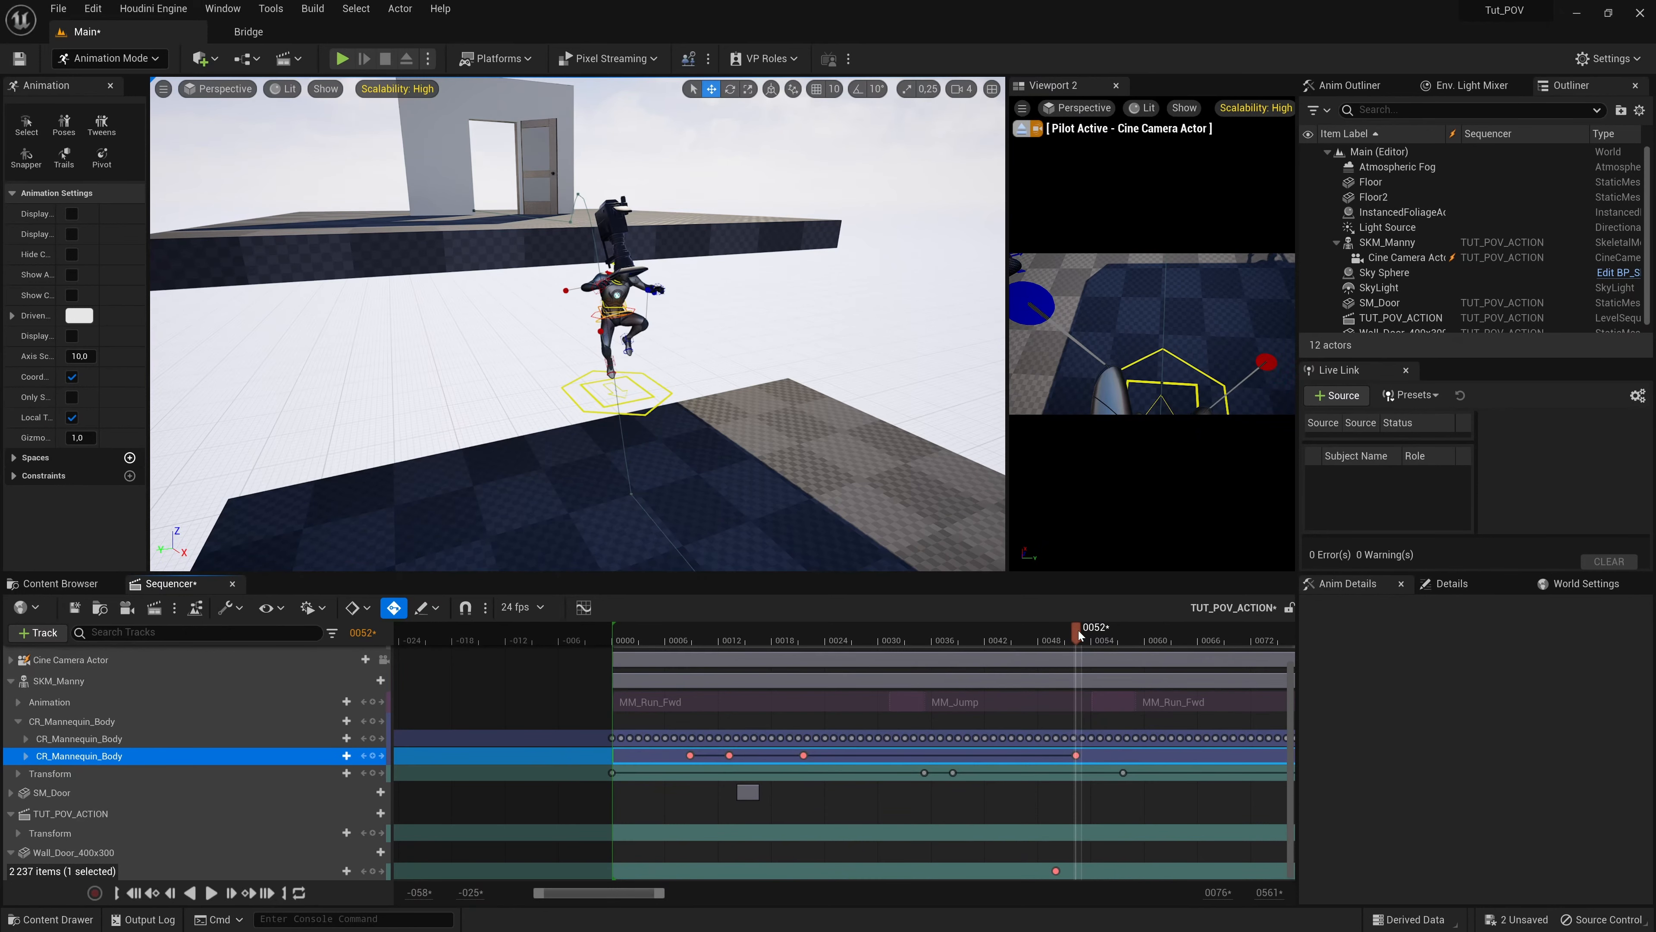
Step: Add another key to the additive CR_Mannequin_Body layer at frame 61 and return to the landing at frame 57
{"action": "left_click_drag", "start_coordinate": [1082, 636], "coordinate": [1158, 647]}
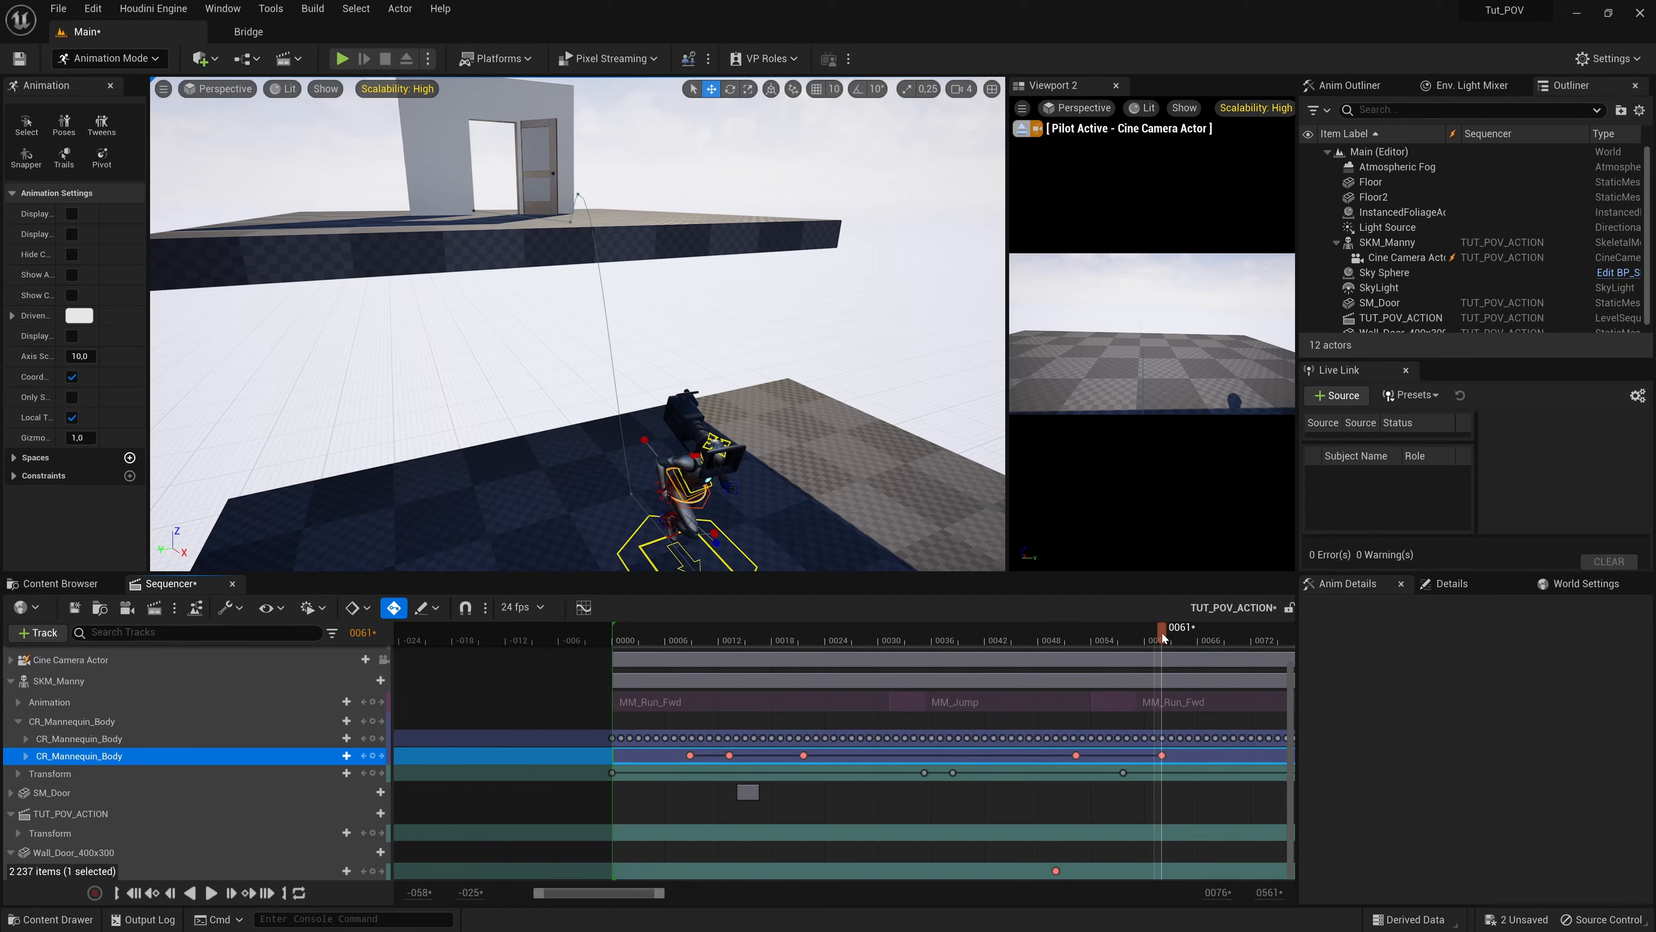
{"action": "left_click", "coordinate": [1138, 635]}
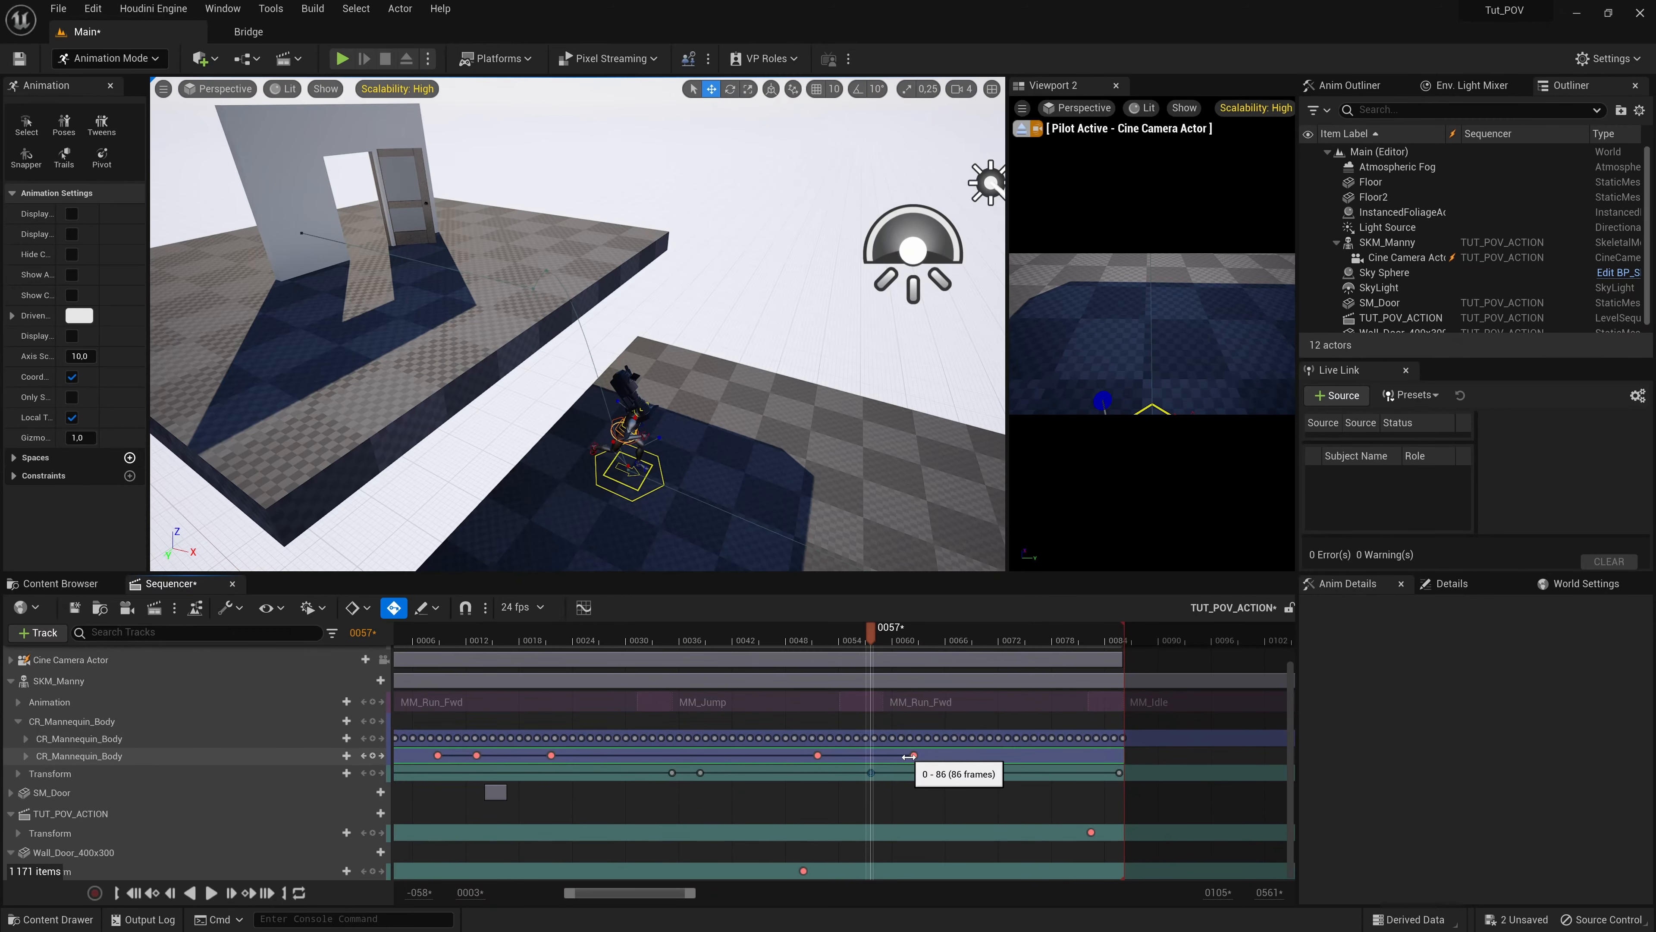
{"action": "mouse_move", "coordinate": [876, 636]}
{"action": "left_mouse_down"}
{"action": "mouse_move", "coordinate": [931, 645]}
{"action": "mouse_move", "coordinate": [873, 640]}
{"action": "left_mouse_up"}
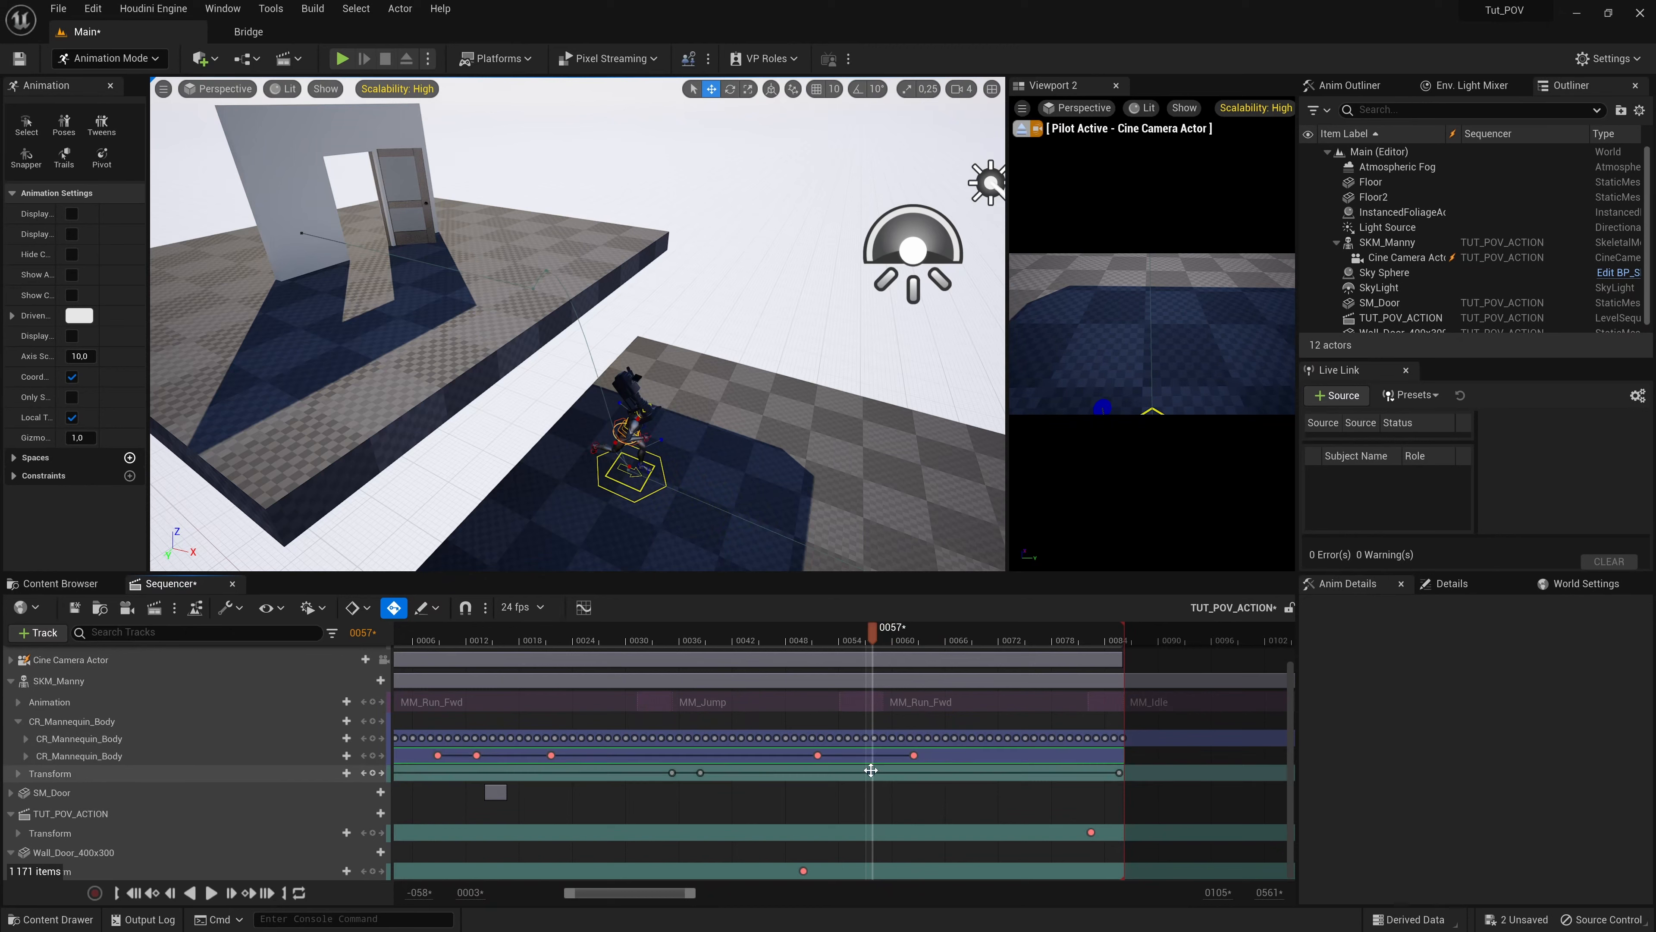
Step: Key SKM_Manny's Transform at frame 62 and compare the character's position there with frame 57
{"action": "left_click", "coordinate": [913, 755]}
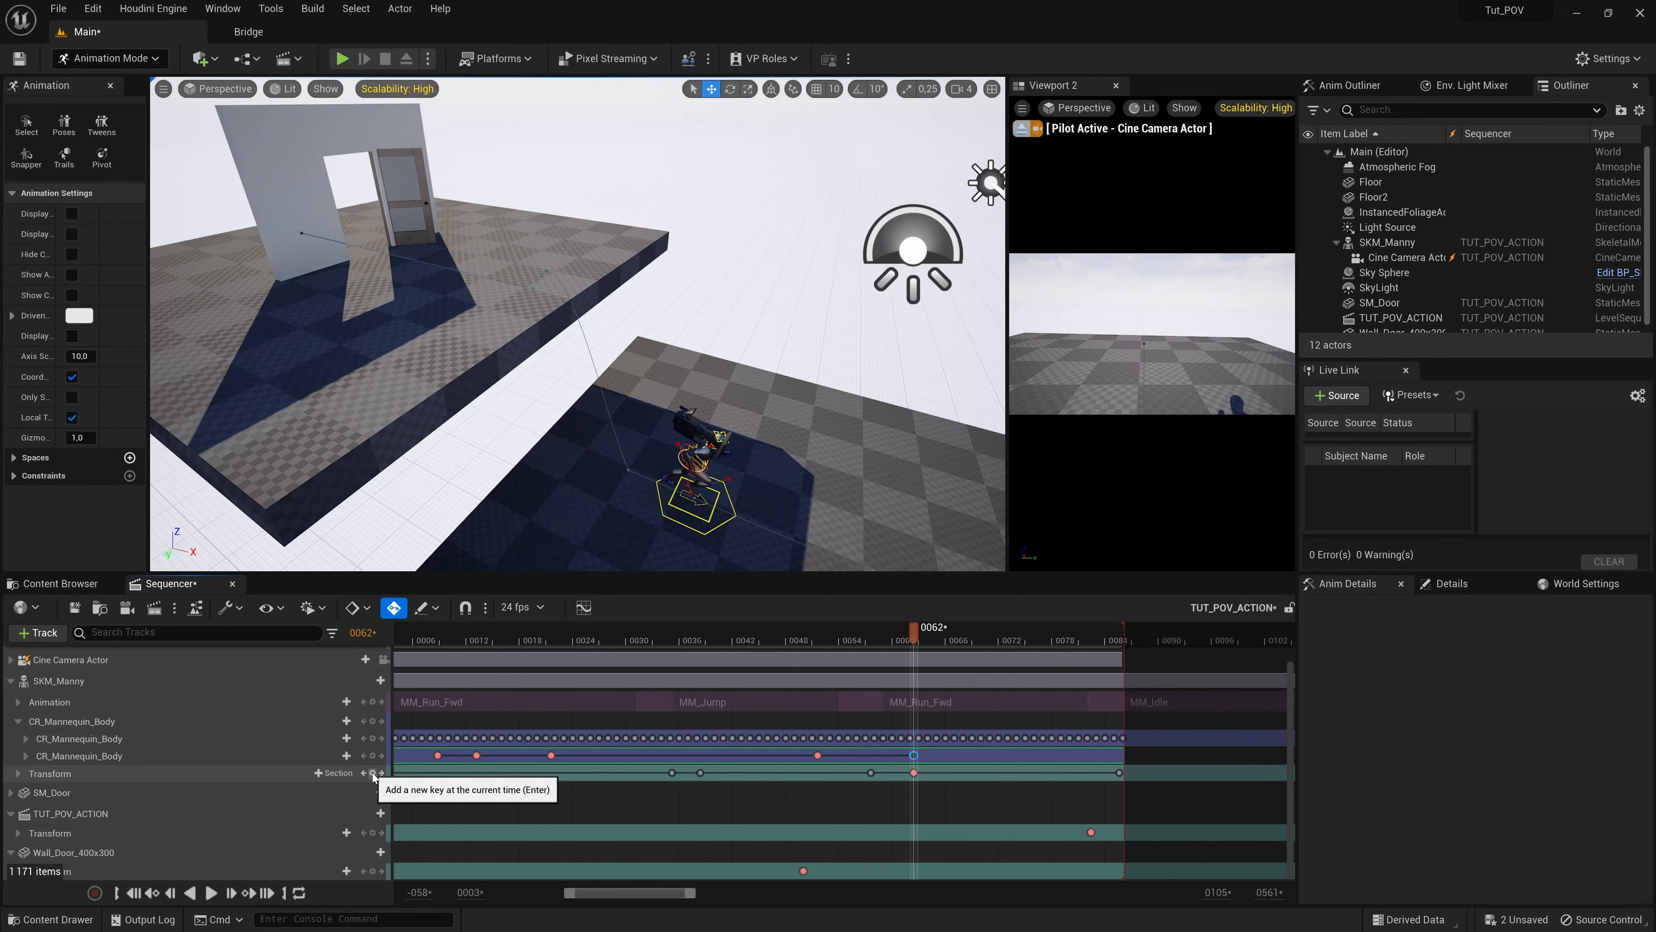
{"action": "left_click", "coordinate": [874, 636]}
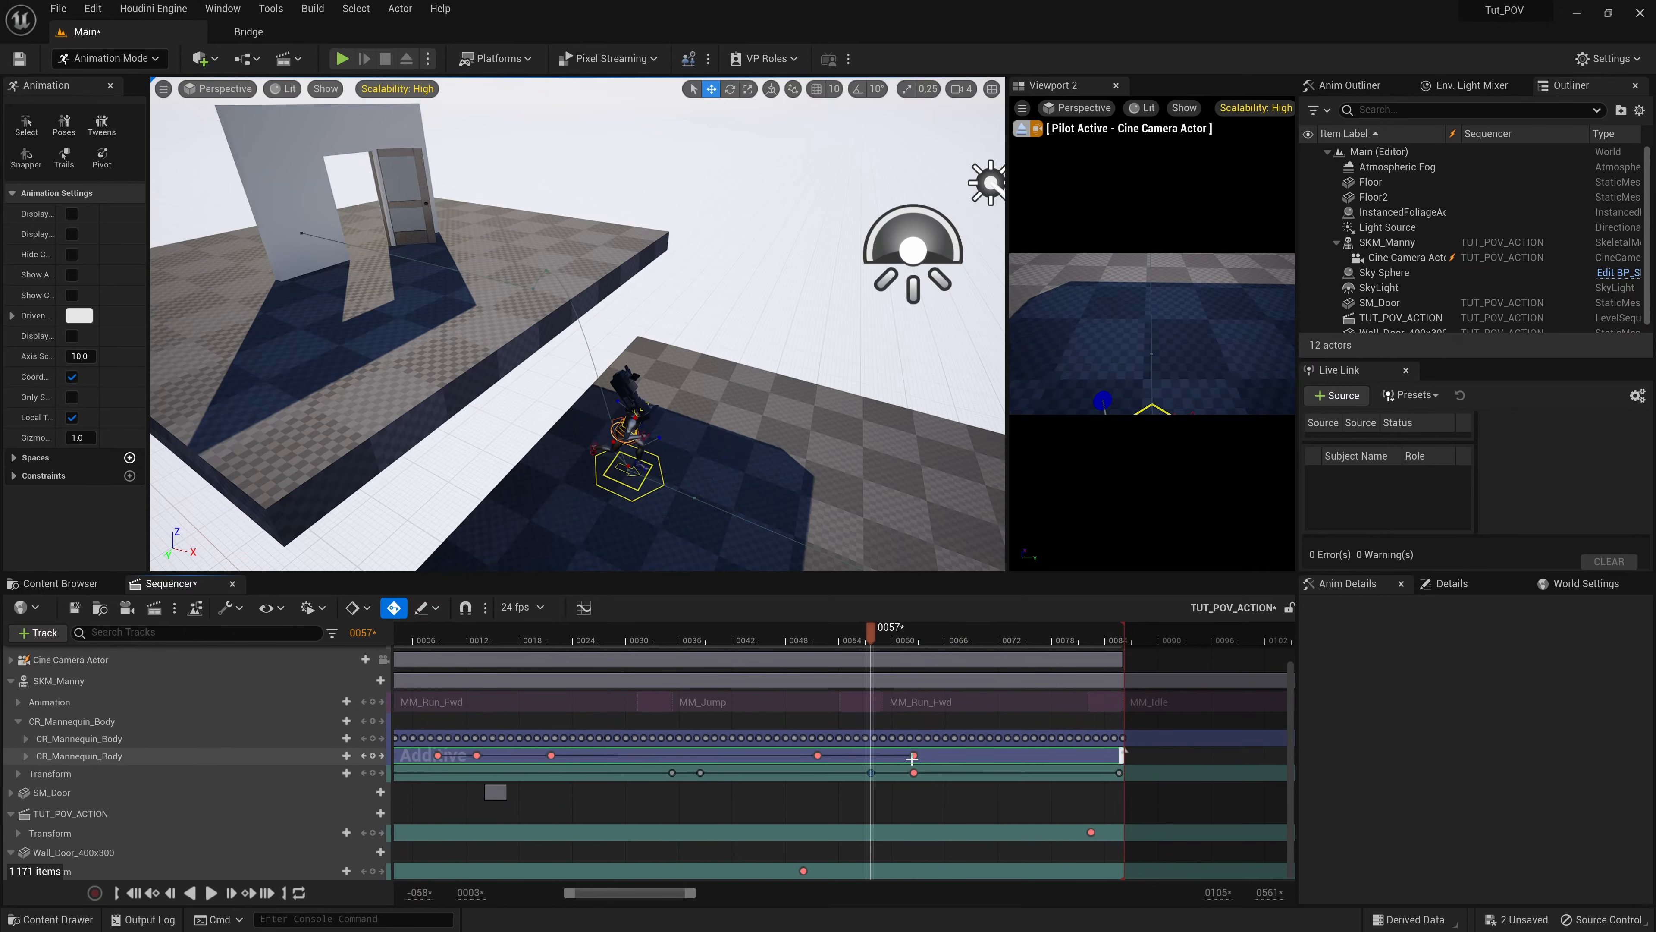
{"action": "left_click_drag", "start_coordinate": [898, 638], "coordinate": [917, 637]}
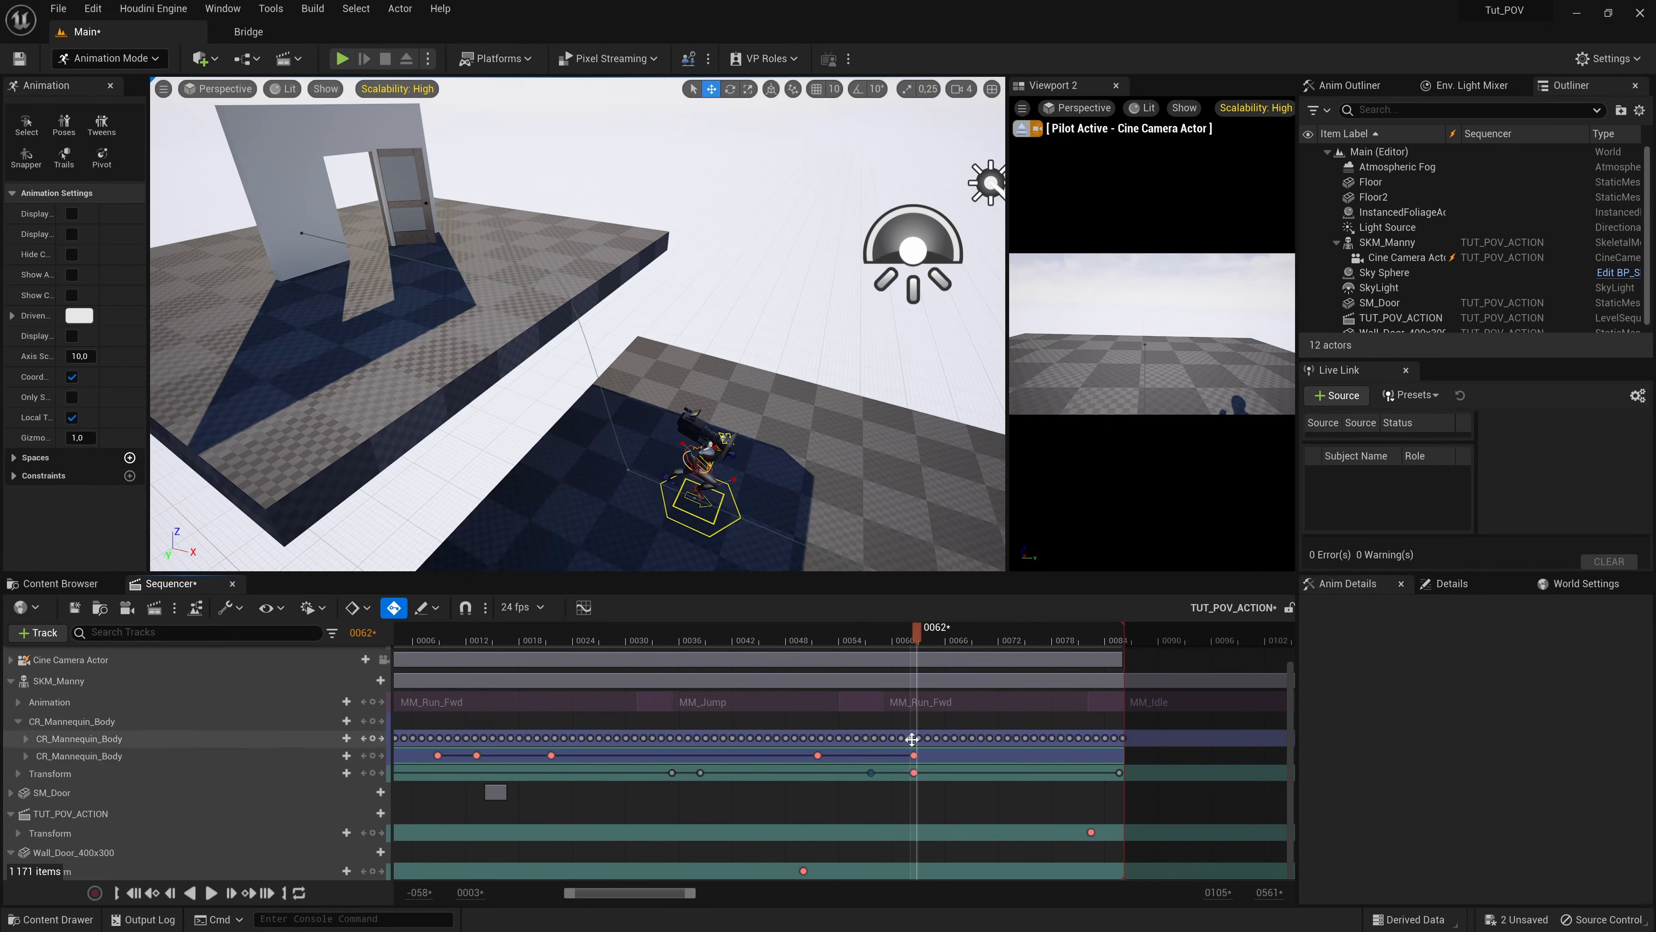
{"action": "left_click", "coordinate": [914, 773]}
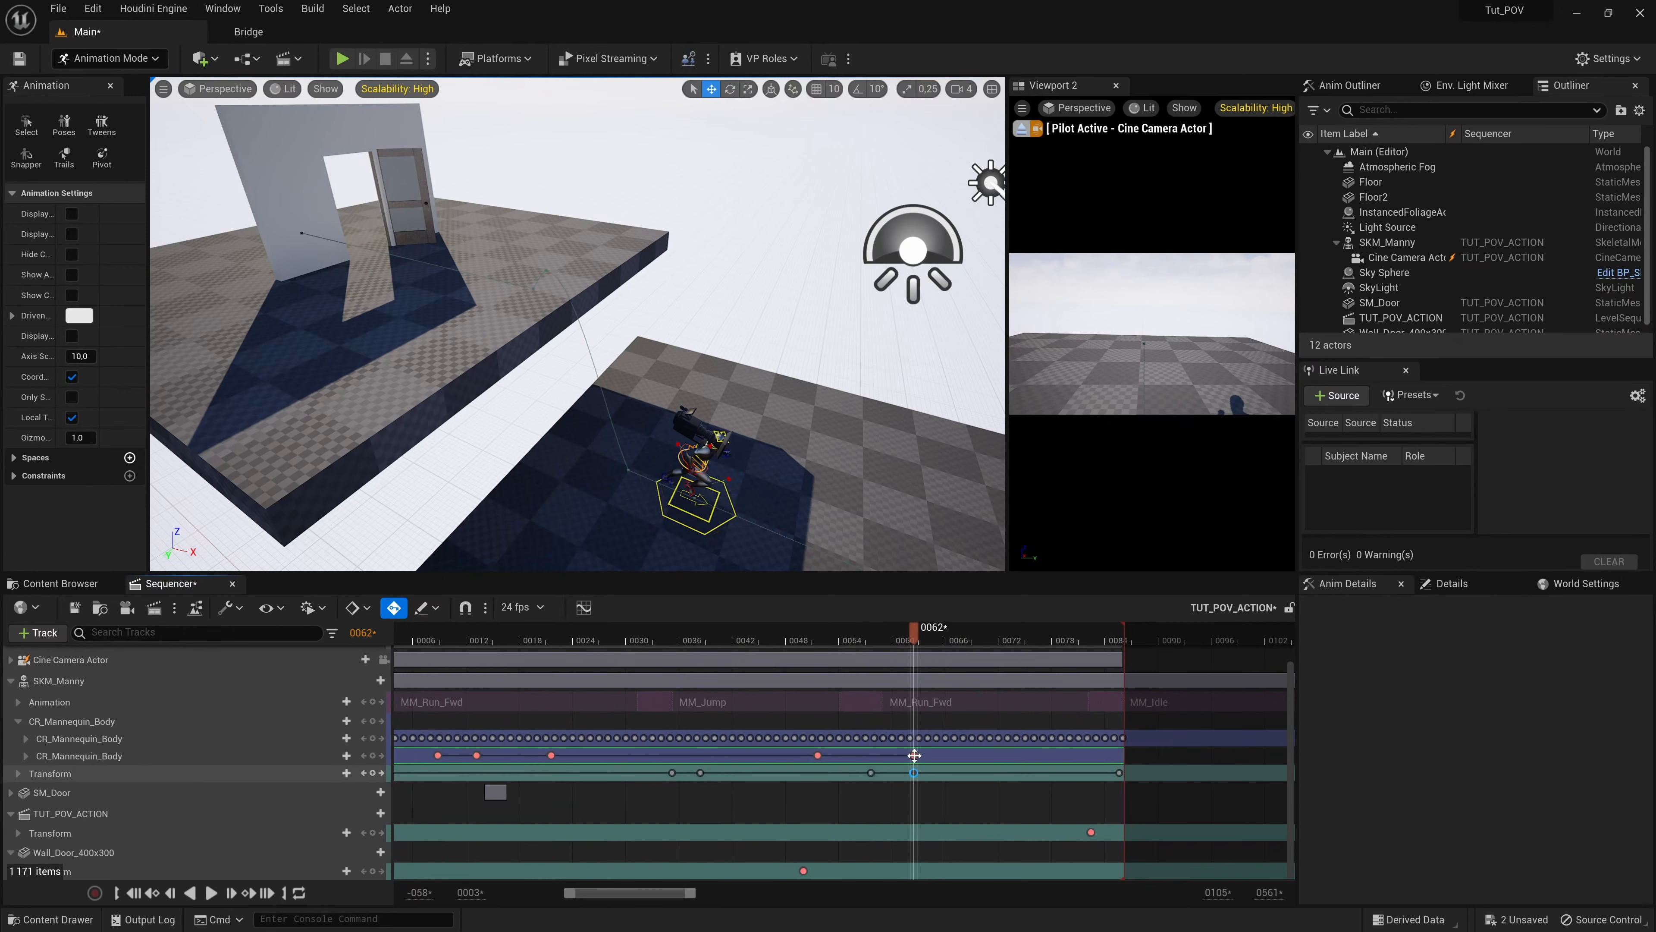
Step: Replace SKM_Manny's Transform key at frame 62 with a copy of its frame 57 key and shift it slightly earlier
{"action": "left_click", "coordinate": [872, 773]}
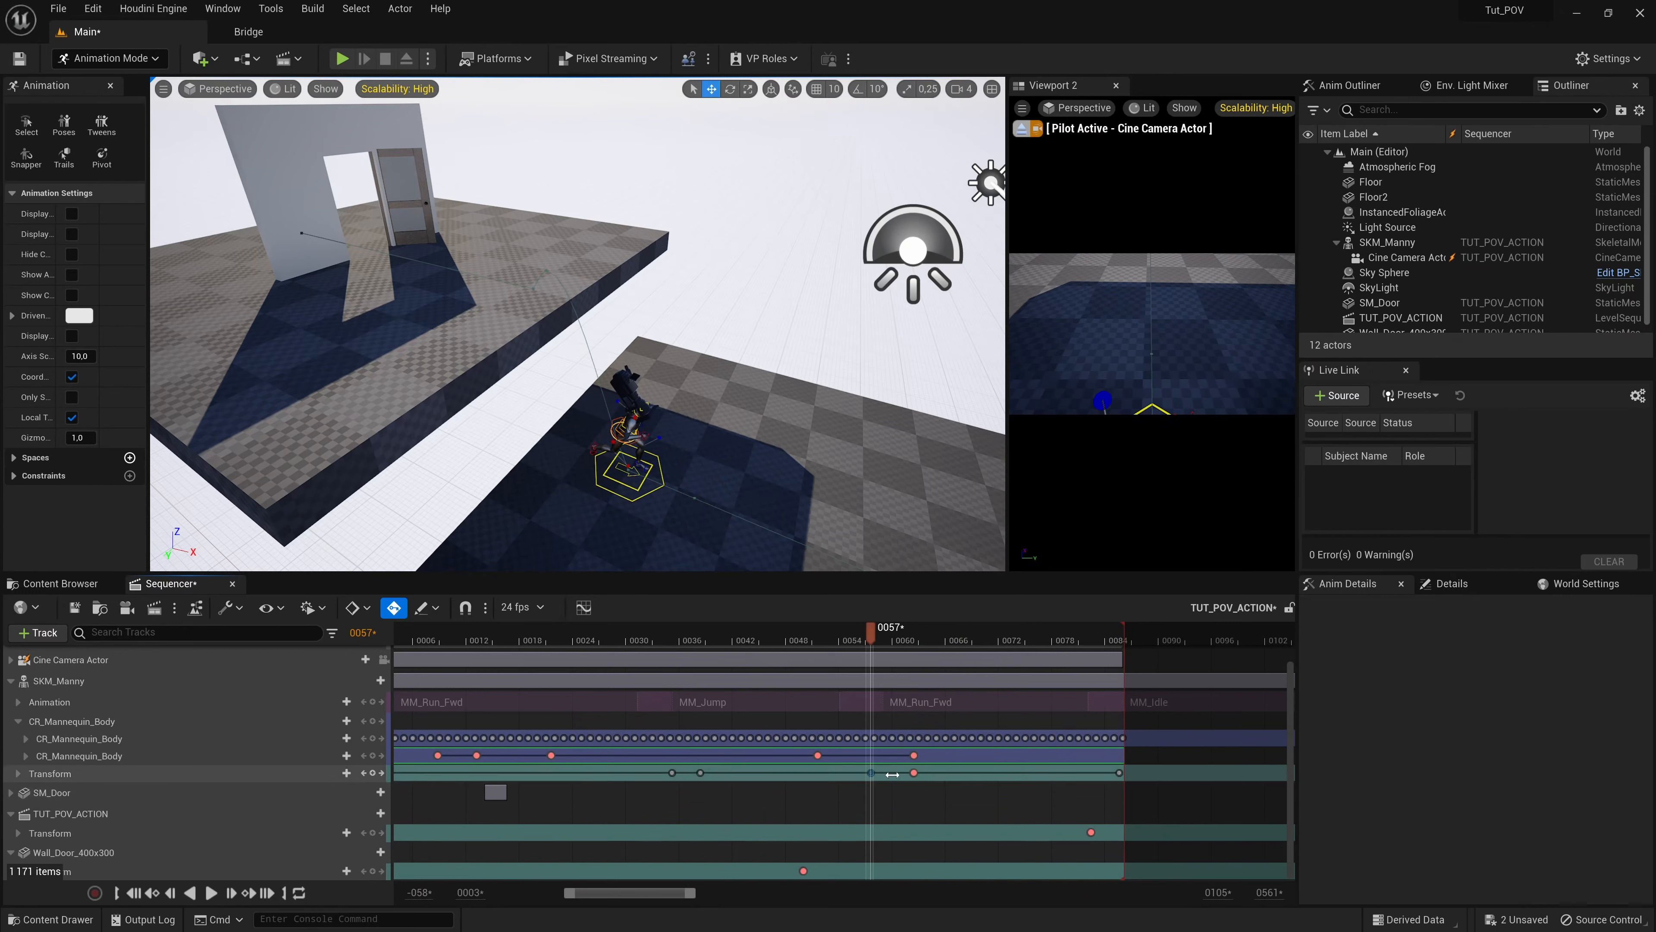
{"action": "left_click", "coordinate": [914, 773]}
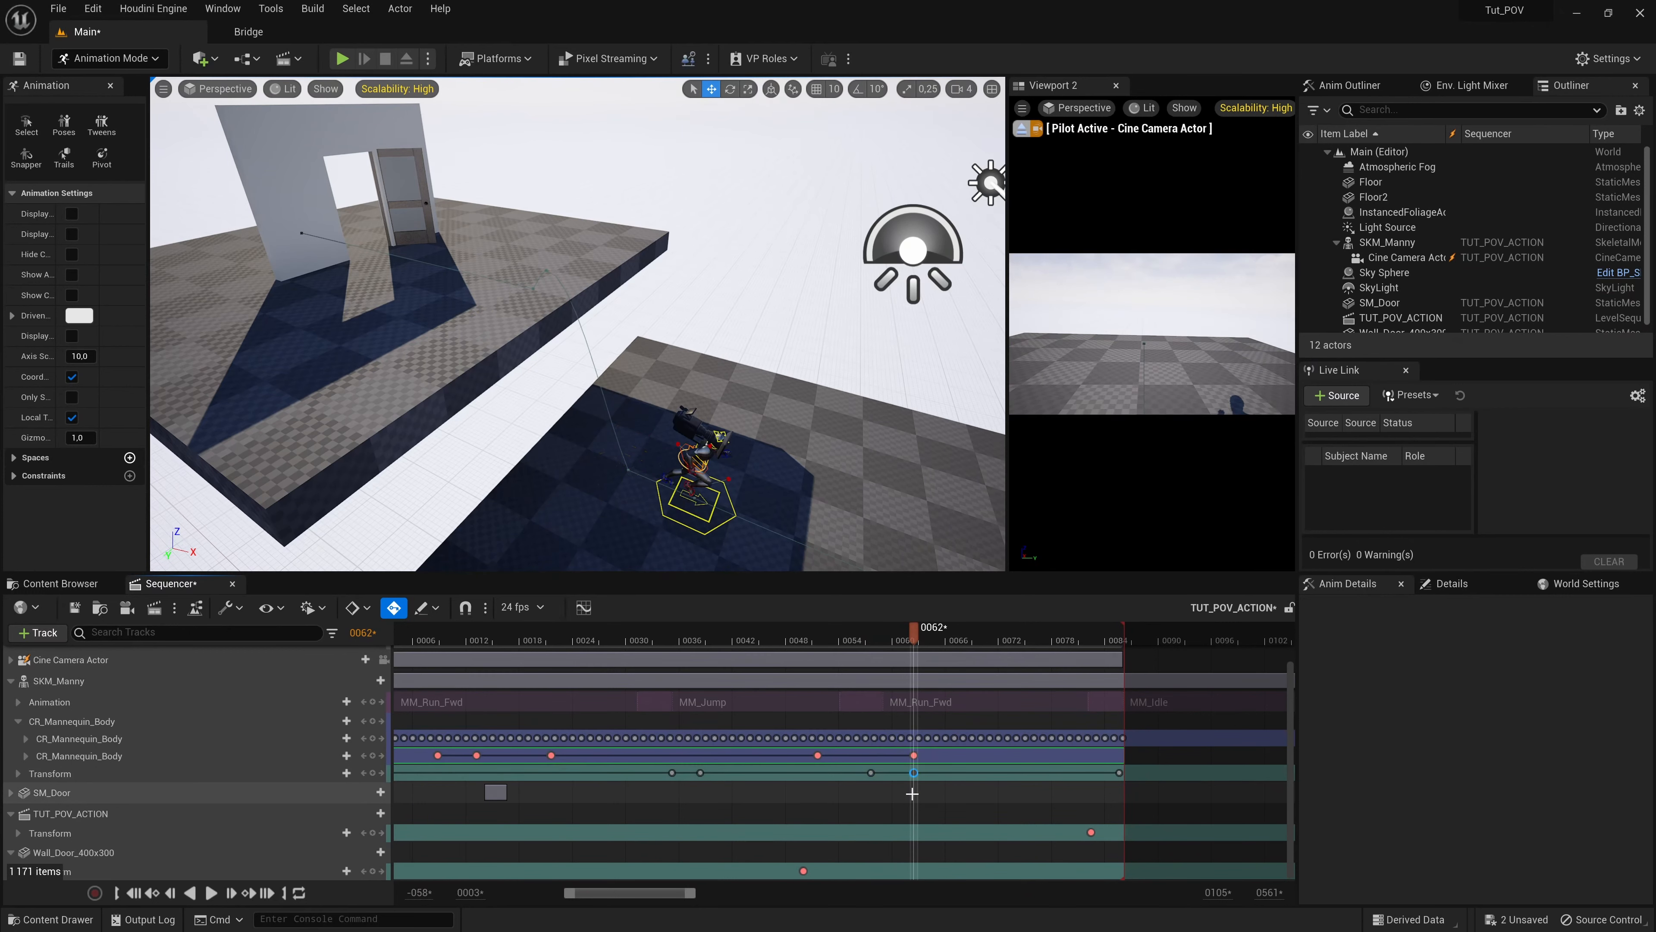
{"action": "key", "text": "Delete"}
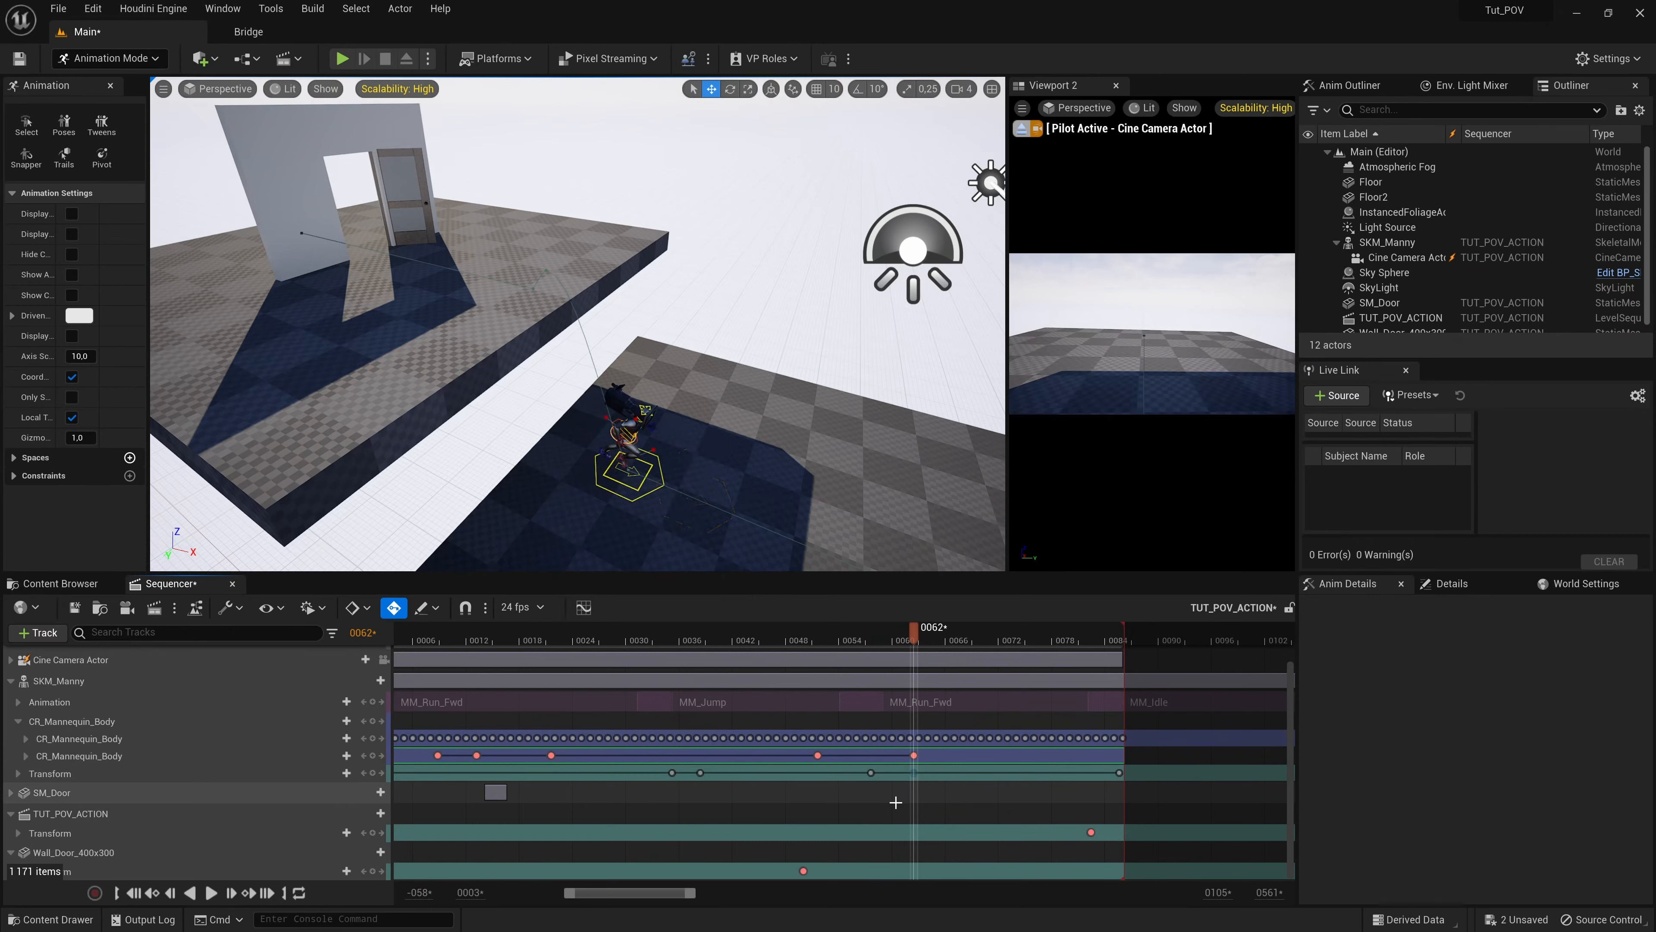
{"action": "mouse_move", "coordinate": [905, 636]}
{"action": "left_mouse_down"}
{"action": "mouse_move", "coordinate": [877, 633]}
{"action": "mouse_move", "coordinate": [1069, 643]}
{"action": "mouse_move", "coordinate": [796, 652]}
{"action": "mouse_move", "coordinate": [1040, 638]}
{"action": "mouse_move", "coordinate": [841, 638]}
{"action": "mouse_move", "coordinate": [968, 673]}
{"action": "mouse_move", "coordinate": [908, 668]}
{"action": "left_mouse_up"}
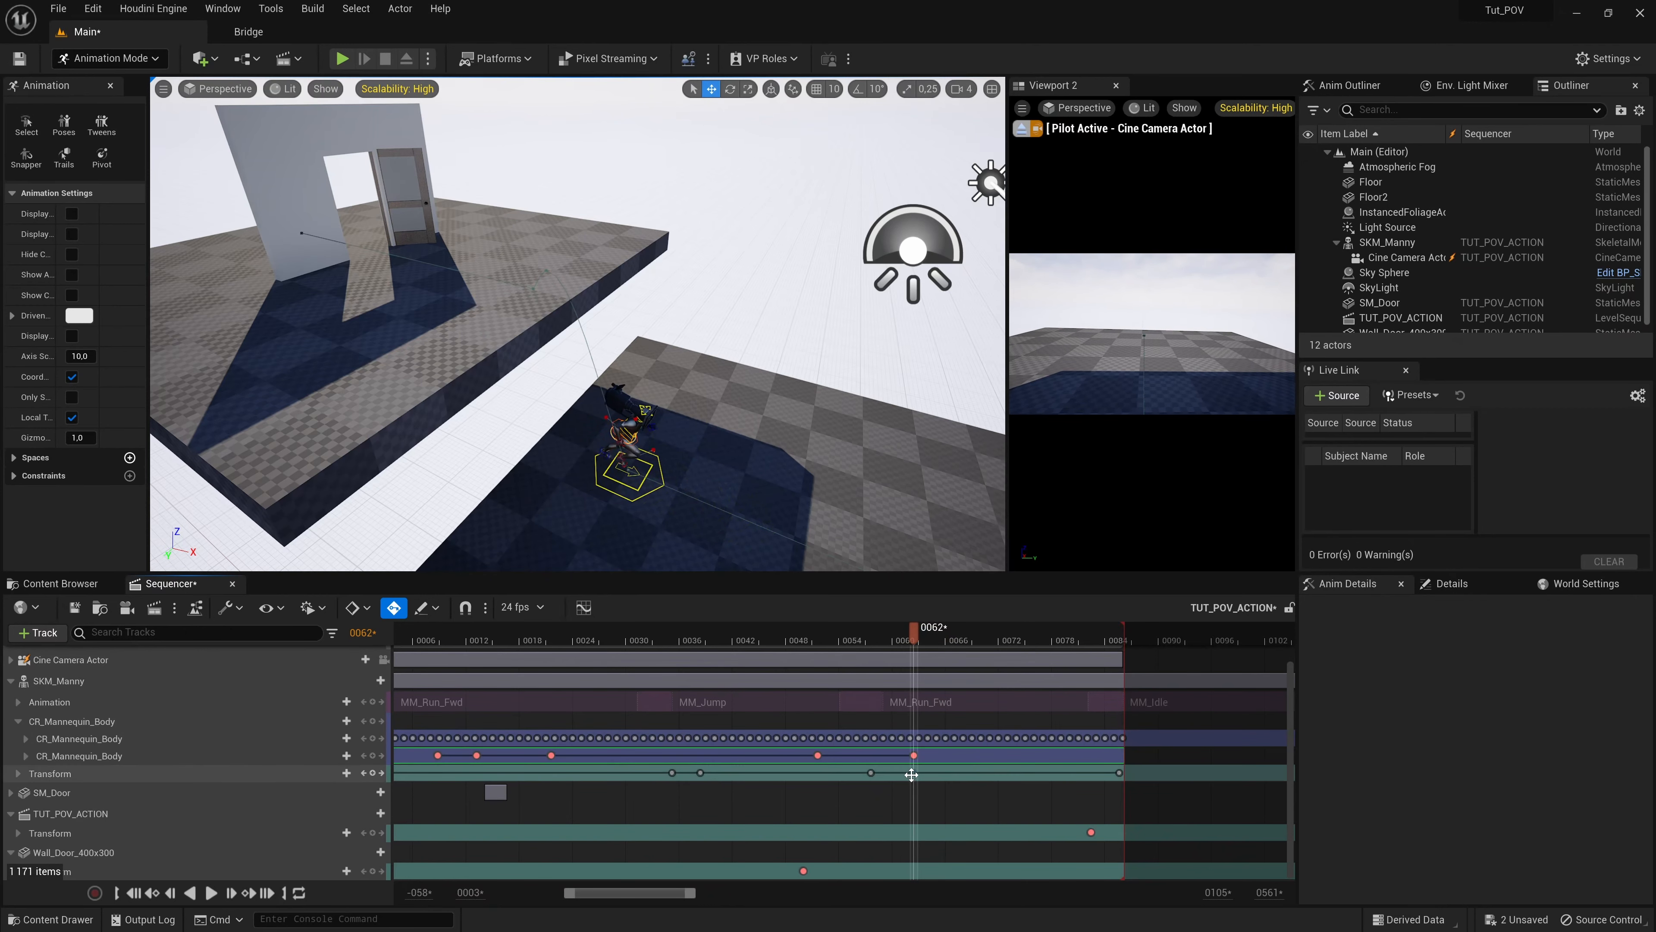
{"action": "left_click_drag", "start_coordinate": [905, 774], "coordinate": [905, 773]}
Step: Play the sequence from about frame 56 to review how the character holds its position after landing
{"action": "left_click_drag", "start_coordinate": [904, 643], "coordinate": [864, 644]}
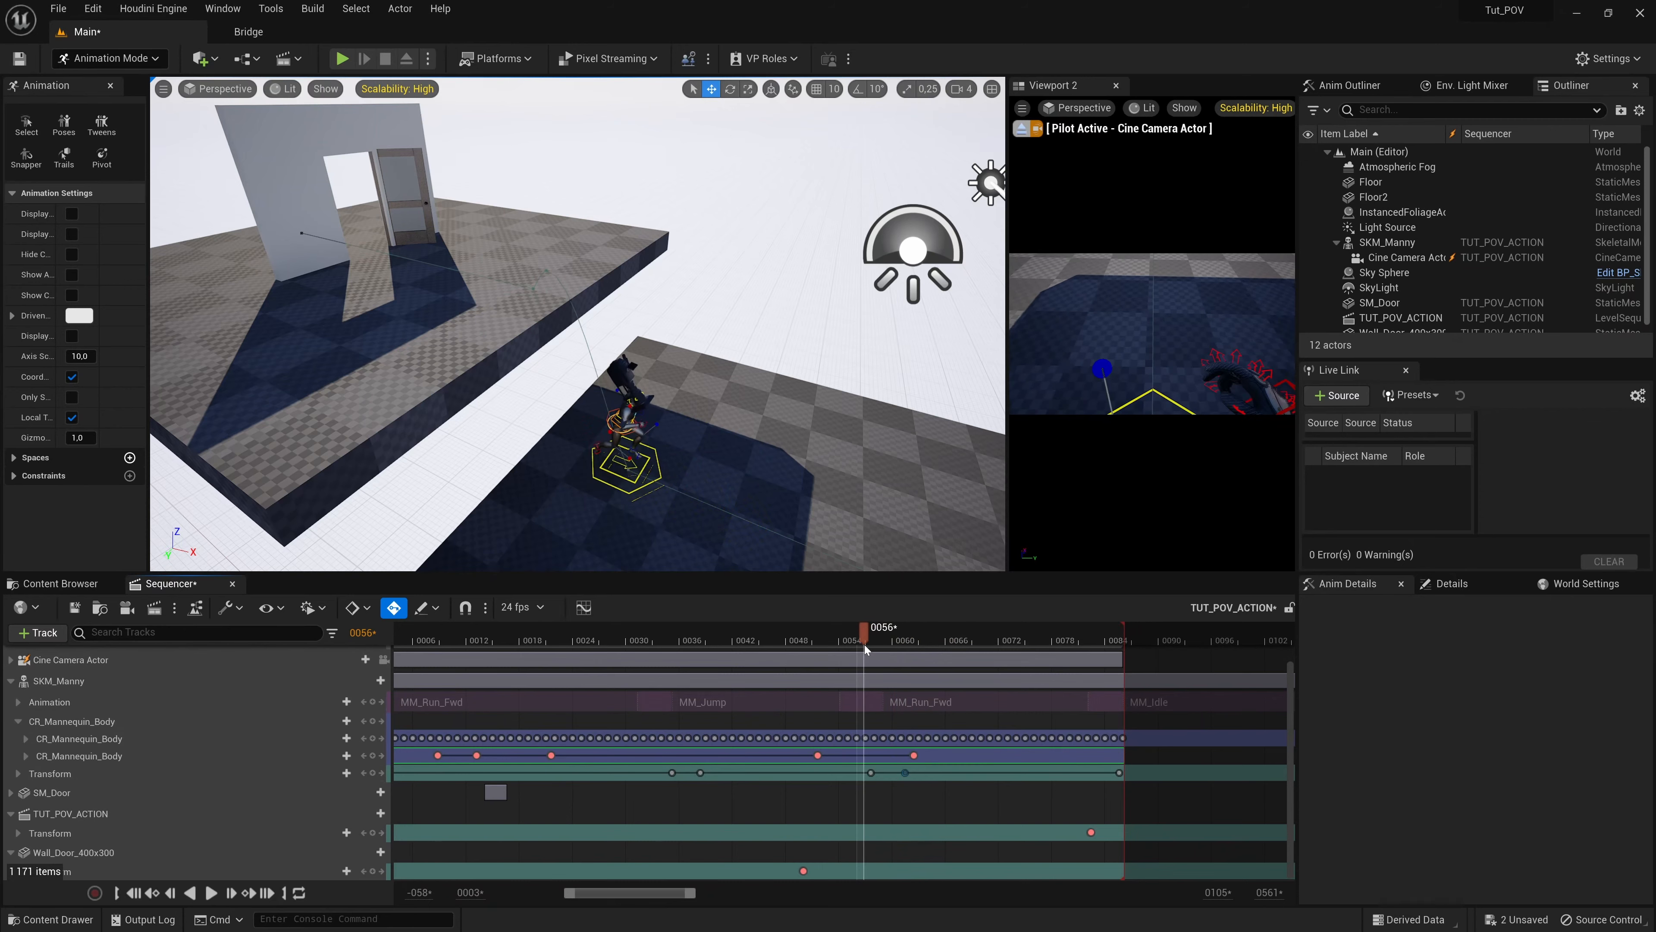
{"action": "key", "text": "space"}
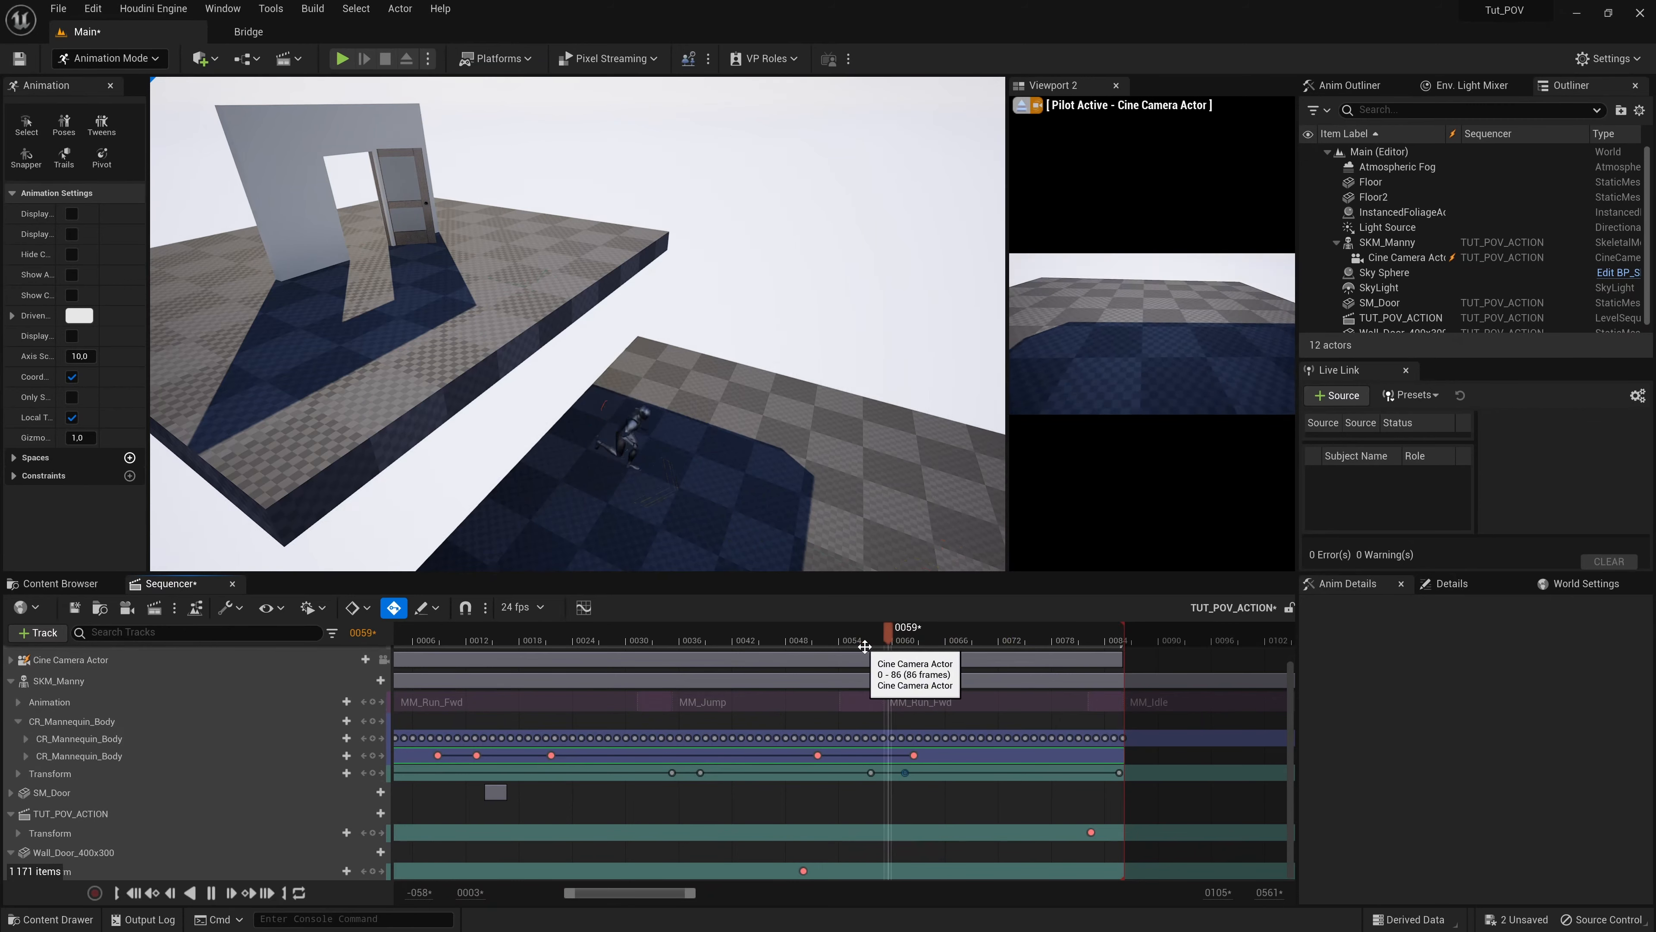
{"action": "left_click", "coordinate": [866, 646]}
Step: At frame 57, lower body_ctrl on the additive layer to bend the character into a landing crouch
{"action": "left_click", "coordinate": [872, 772]}
{"action": "key", "text": "f"}
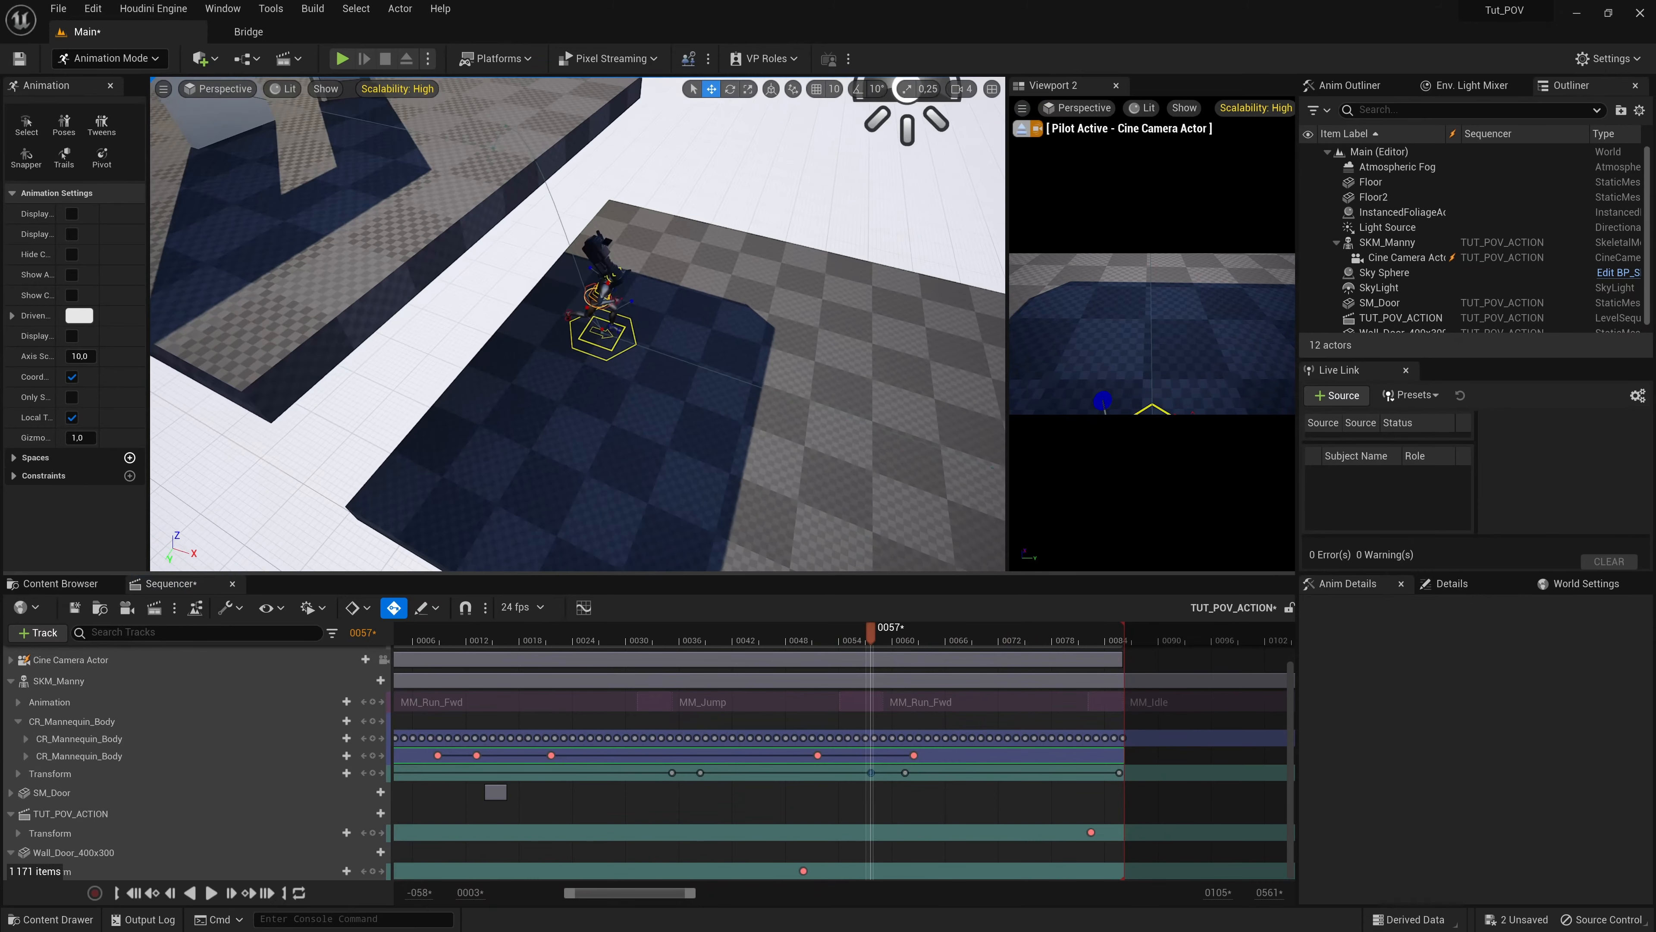
{"action": "right_click_drag", "start_coordinate": [577, 365], "coordinate": [548, 291]}
{"action": "left_click", "coordinate": [872, 773]}
{"action": "right_click_drag", "start_coordinate": [776, 529], "coordinate": [612, 515]}
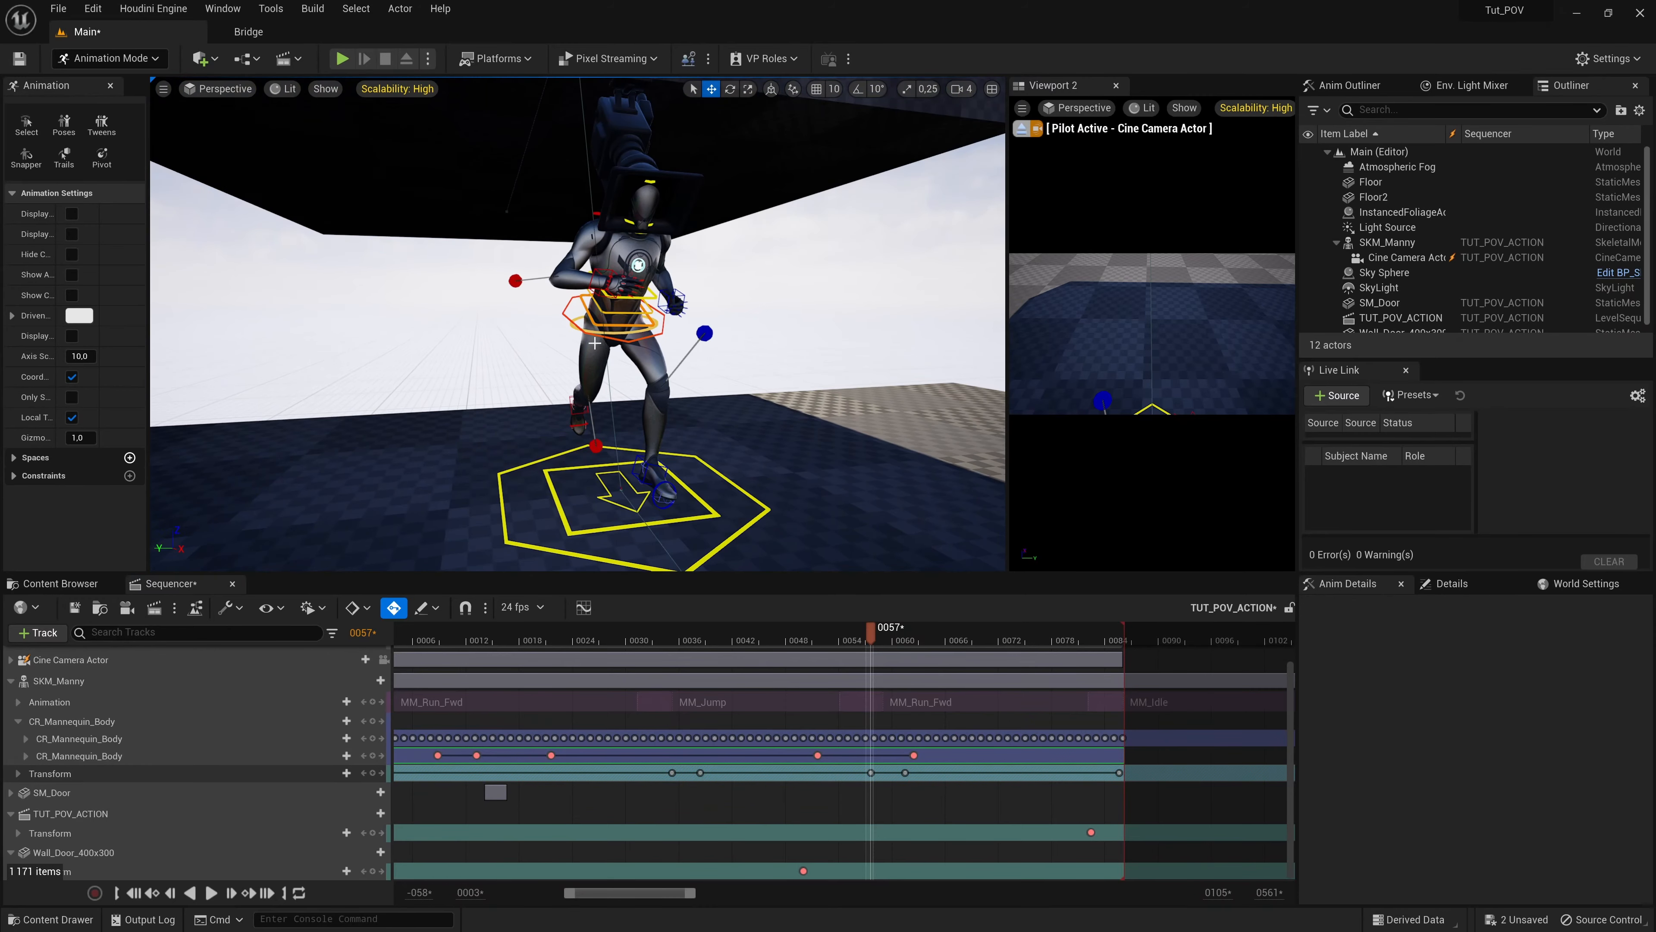
{"action": "left_click", "coordinate": [617, 287]}
{"action": "left_click_drag", "start_coordinate": [617, 288], "coordinate": [612, 373]}
{"action": "right_click_drag", "start_coordinate": [612, 373], "coordinate": [731, 385]}
{"action": "left_click_drag", "start_coordinate": [536, 391], "coordinate": [591, 350]}
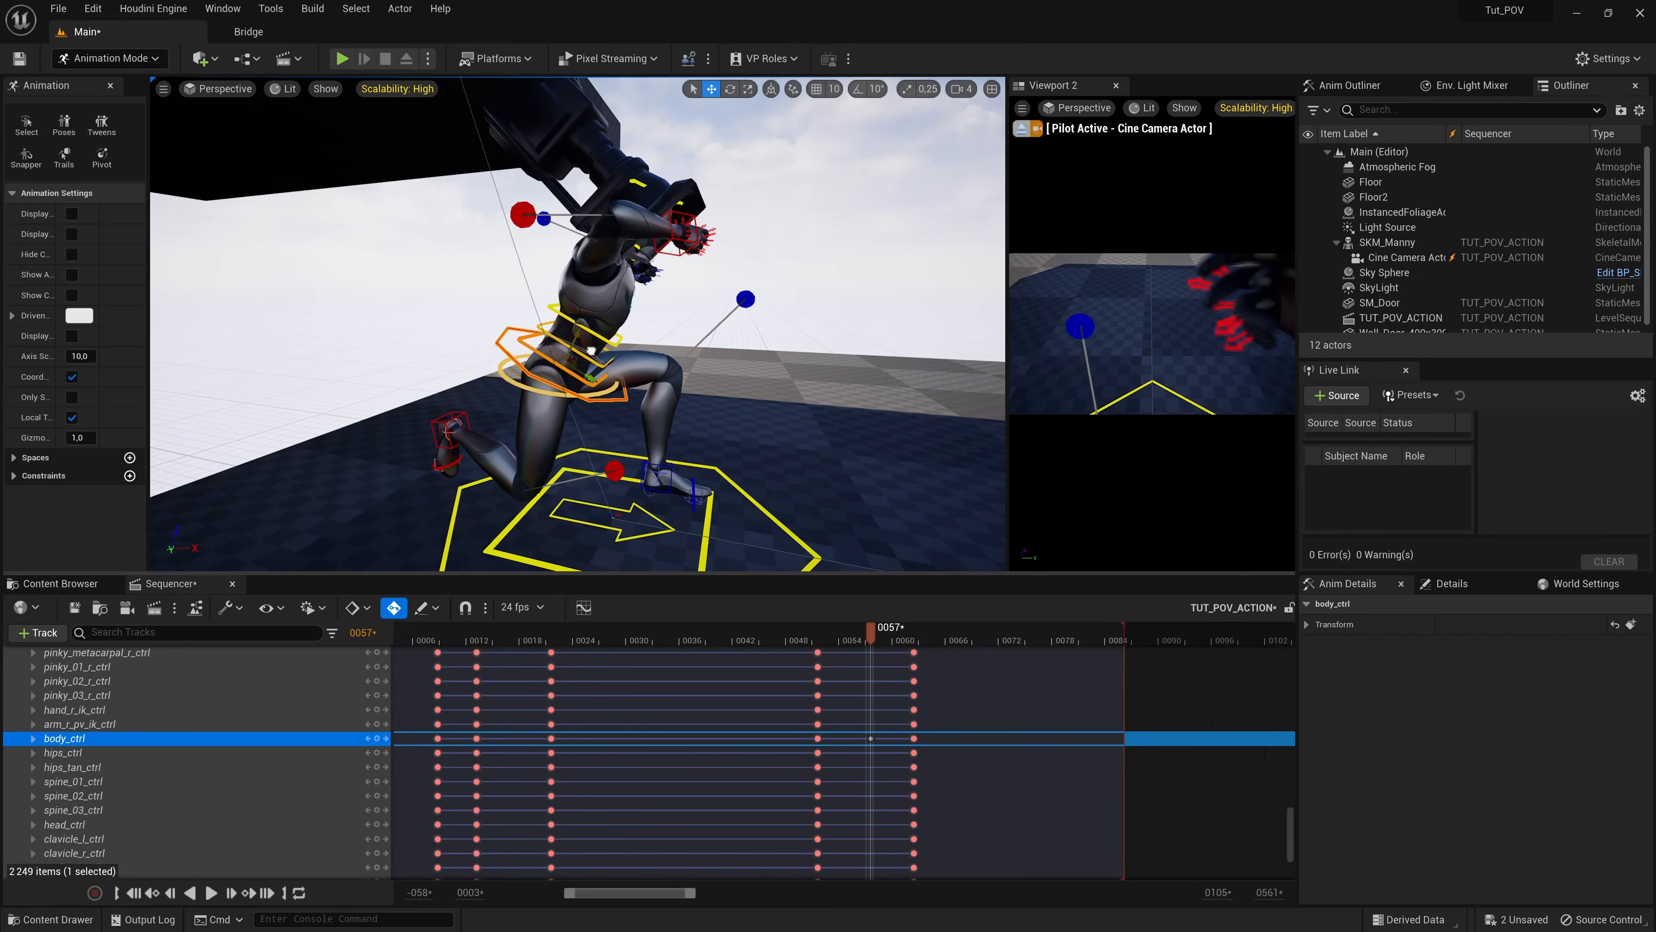
Step: Bring hand_r_ik_ctrl down at frame 57 so the right hand reaches towards the floor
{"action": "right_click_drag", "start_coordinate": [657, 390], "coordinate": [561, 371]}
{"action": "left_click", "coordinate": [599, 264]}
{"action": "left_click_drag", "start_coordinate": [599, 264], "coordinate": [568, 362]}
{"action": "right_click_drag", "start_coordinate": [568, 362], "coordinate": [624, 364]}
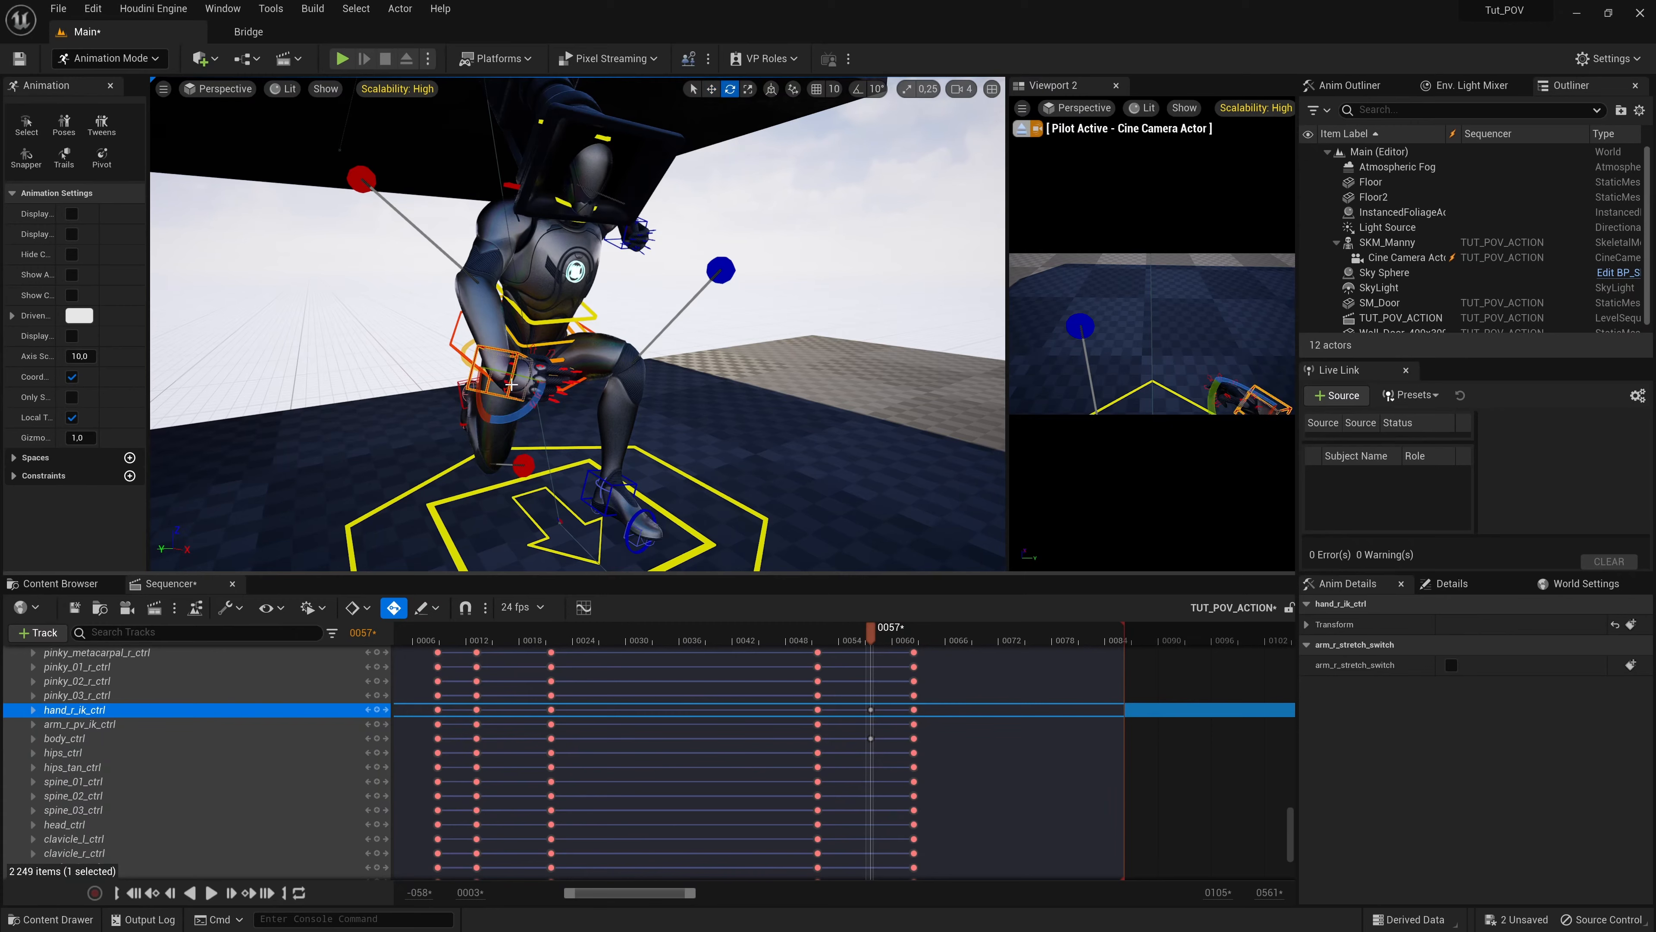
Step: Rotate spine_01_ctrl and spine_02_ctrl at frame 57 to lean the torso forward over the front leg
{"action": "right_click_drag", "start_coordinate": [521, 346], "coordinate": [541, 293]}
{"action": "left_click", "coordinate": [638, 178]}
{"action": "key", "text": "w"}
{"action": "left_click", "coordinate": [554, 301]}
{"action": "key", "text": "e"}
{"action": "left_click_drag", "start_coordinate": [573, 279], "coordinate": [579, 317]}
{"action": "left_click", "coordinate": [566, 331]}
Step: Refine the crouch at frame 57 by adjusting hand_r_ik_ctrl so the right hand is placed beside the front foot
{"action": "left_click", "coordinate": [646, 340]}
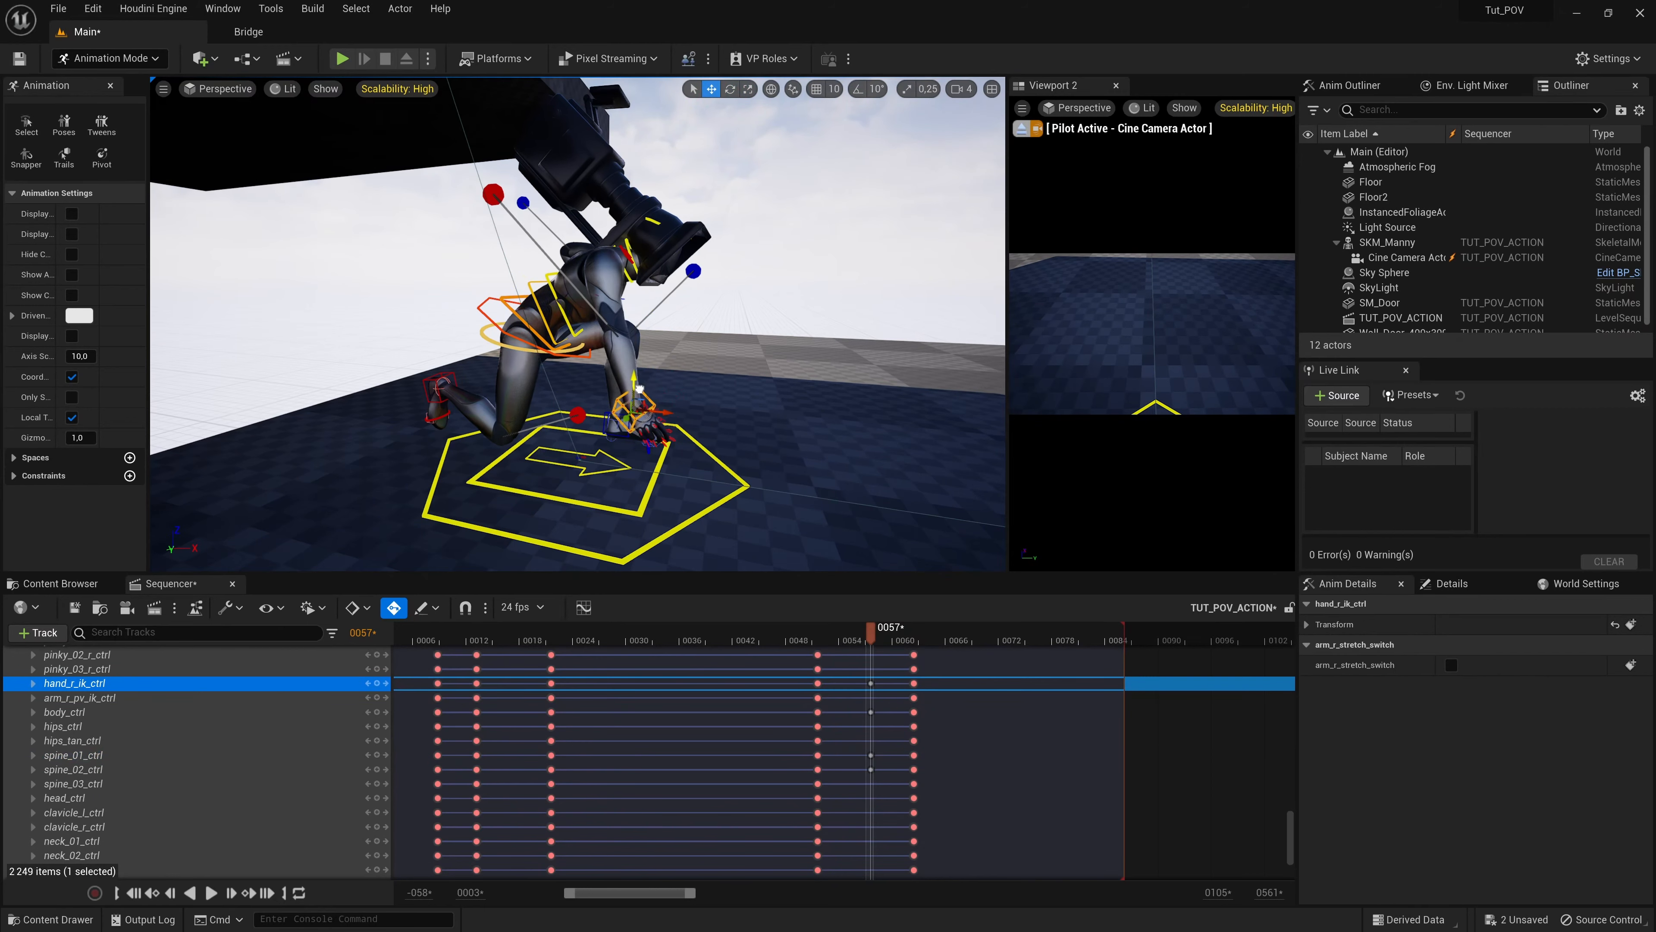
{"action": "left_click", "coordinate": [513, 322]}
{"action": "left_click", "coordinate": [943, 638]}
{"action": "left_click", "coordinate": [872, 683]}
{"action": "left_click", "coordinate": [731, 89]}
{"action": "left_click_drag", "start_coordinate": [579, 303], "coordinate": [446, 458]}
{"action": "left_click", "coordinate": [642, 381]}
{"action": "key", "text": "w"}
{"action": "left_click_drag", "start_coordinate": [446, 458], "coordinate": [536, 452], "text": "alt"}
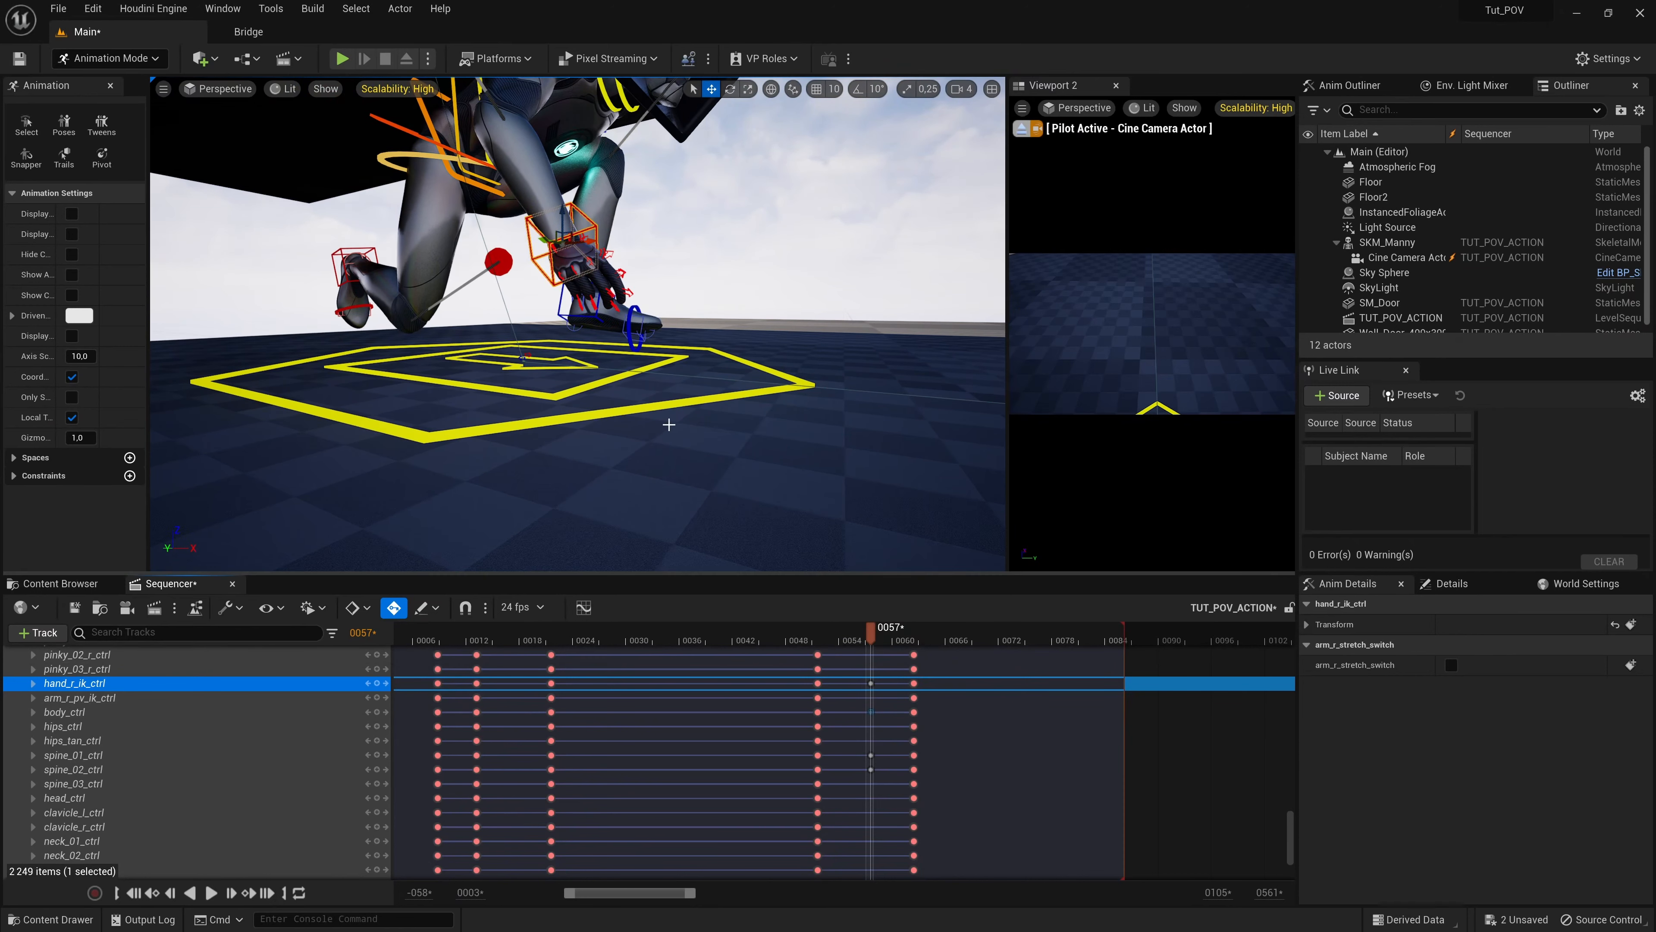
Step: In Selection Mode, move SKM_Manny at frame 57 to about X -295.1 and Z 11.2, bringing the crouched character closer to the floor
{"action": "scroll", "coordinate": [742, 792], "scroll_direction": "down", "scroll_amount": 5}
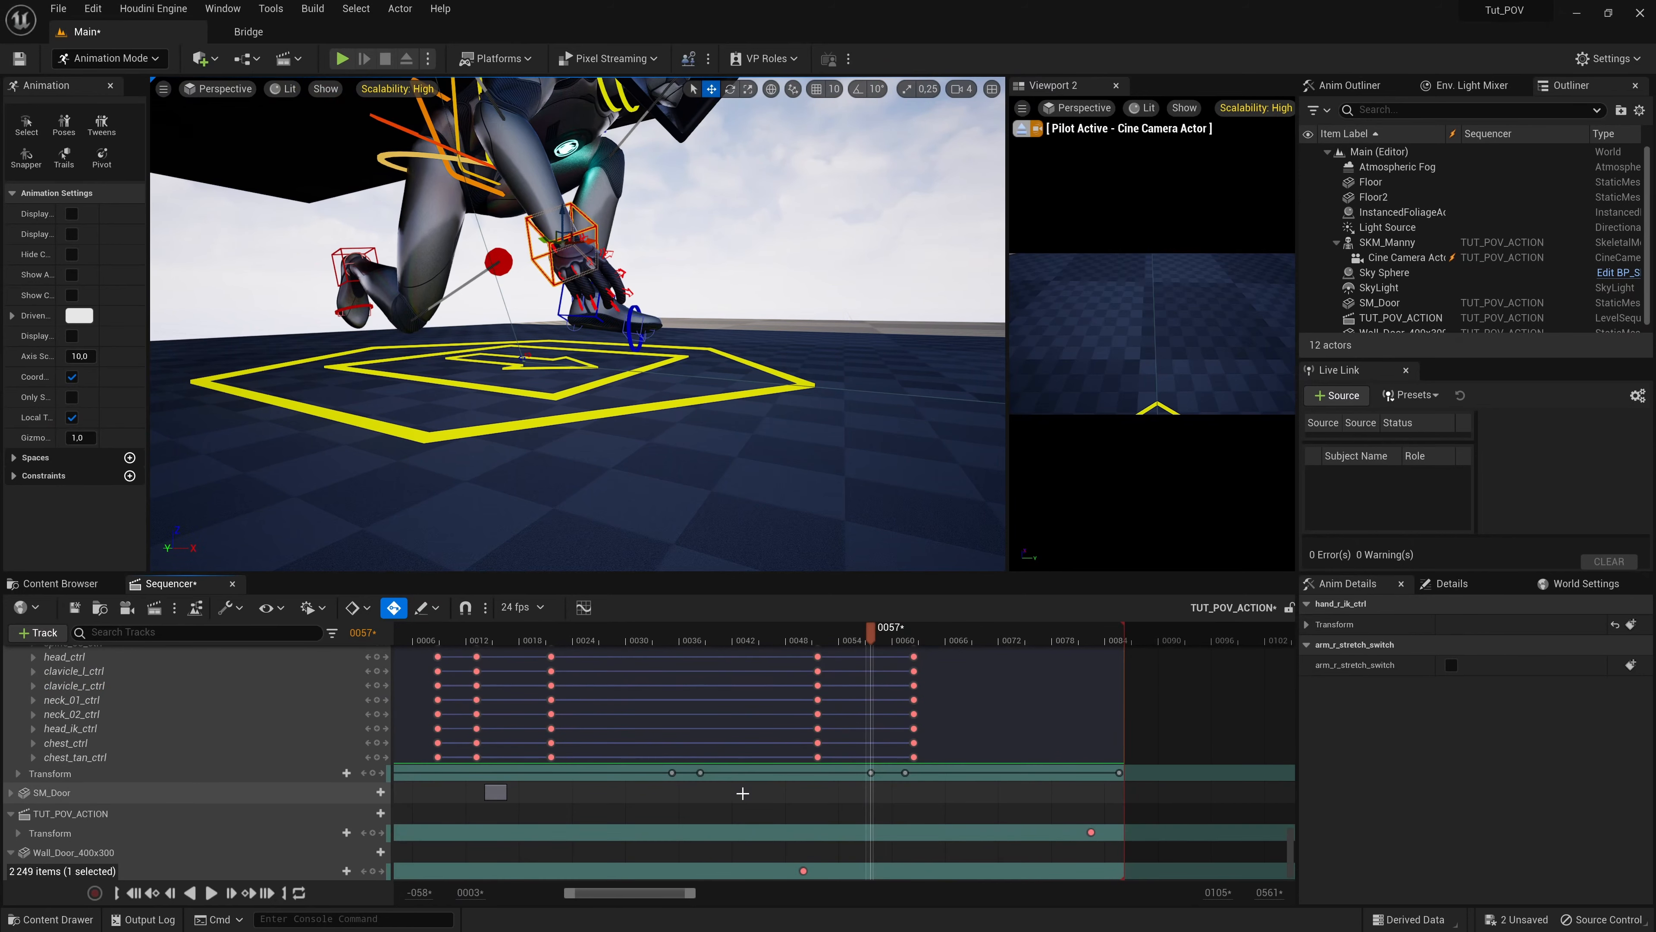
{"action": "left_click", "coordinate": [871, 774]}
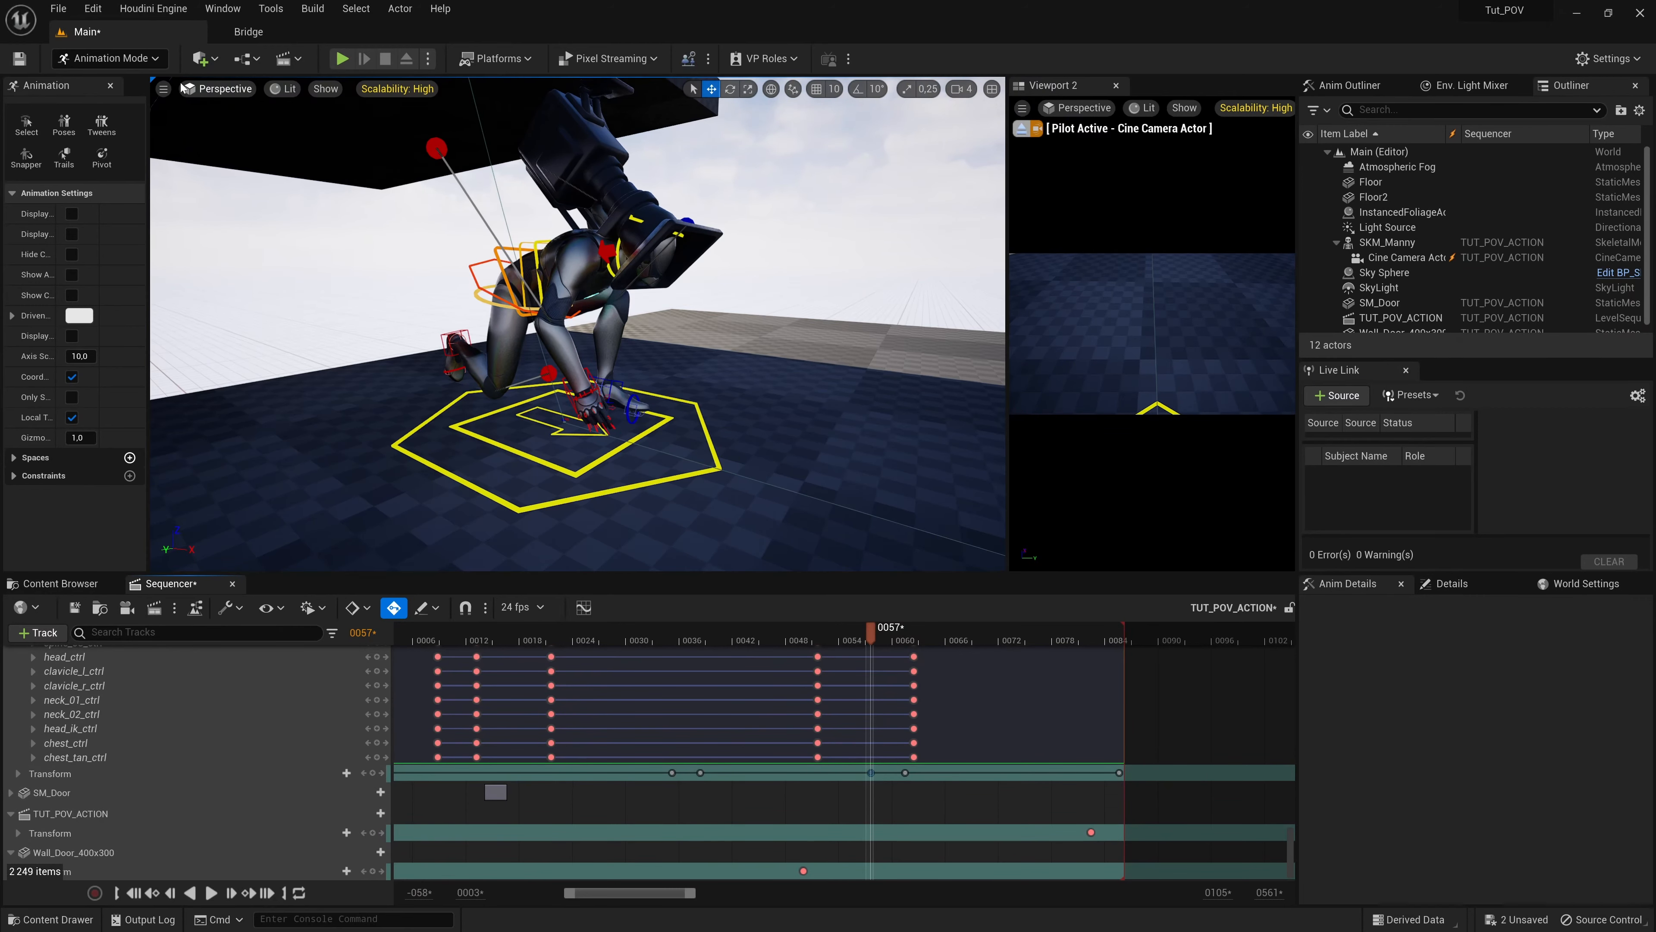
{"action": "left_click", "coordinate": [154, 60]}
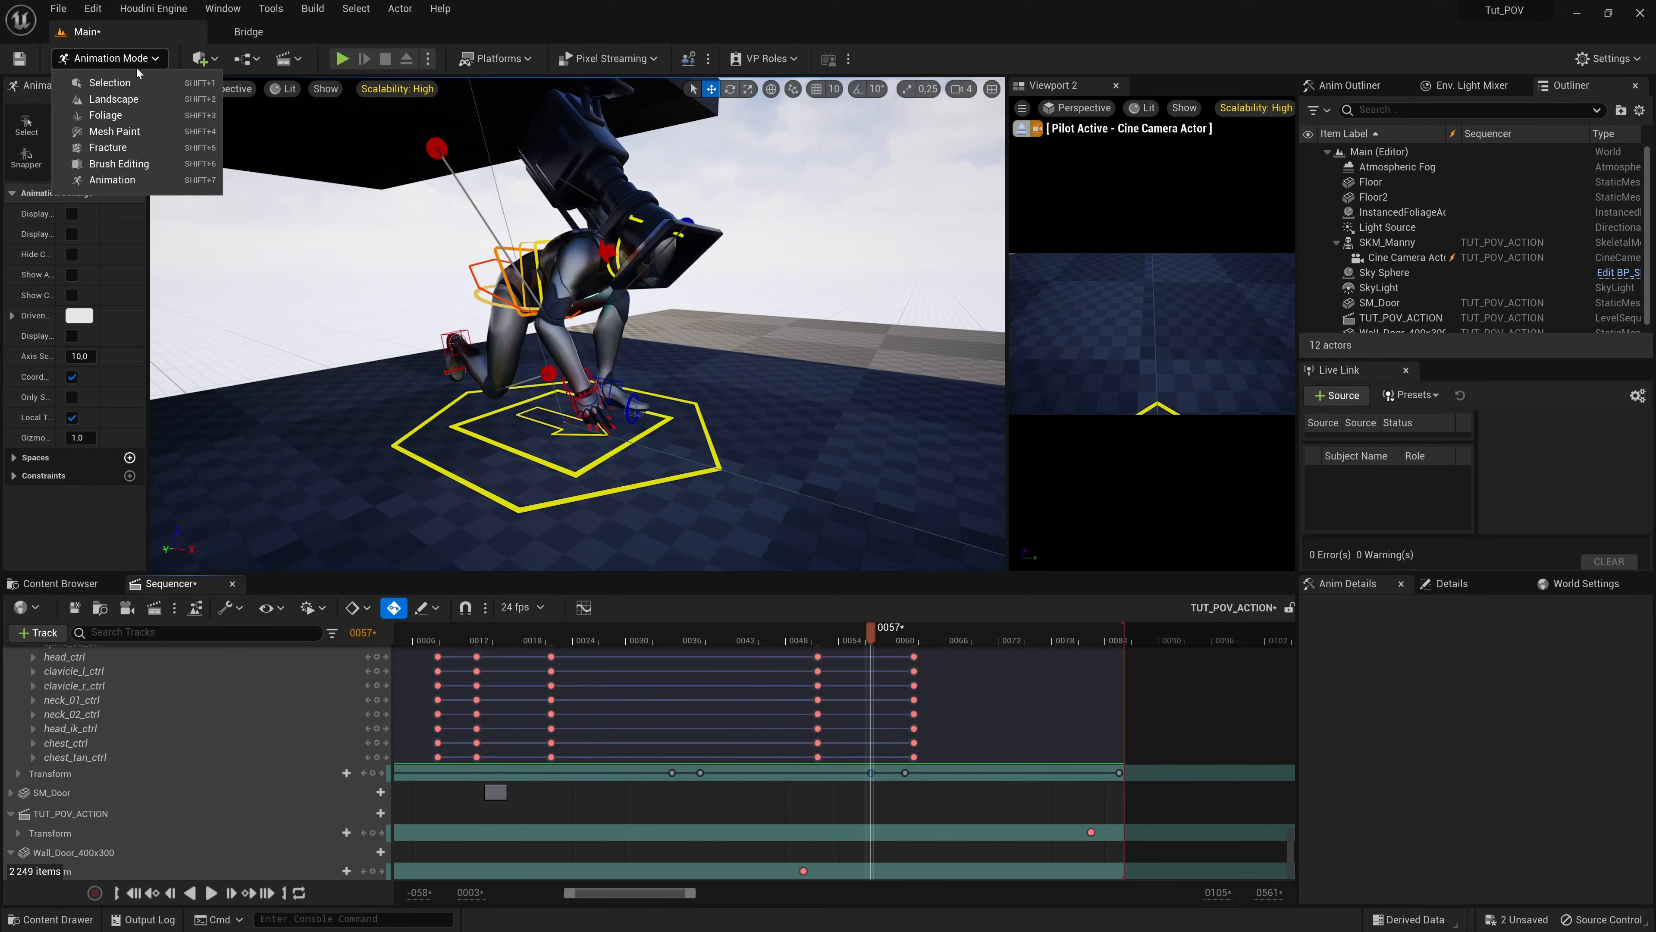
{"action": "left_click", "coordinate": [127, 82]}
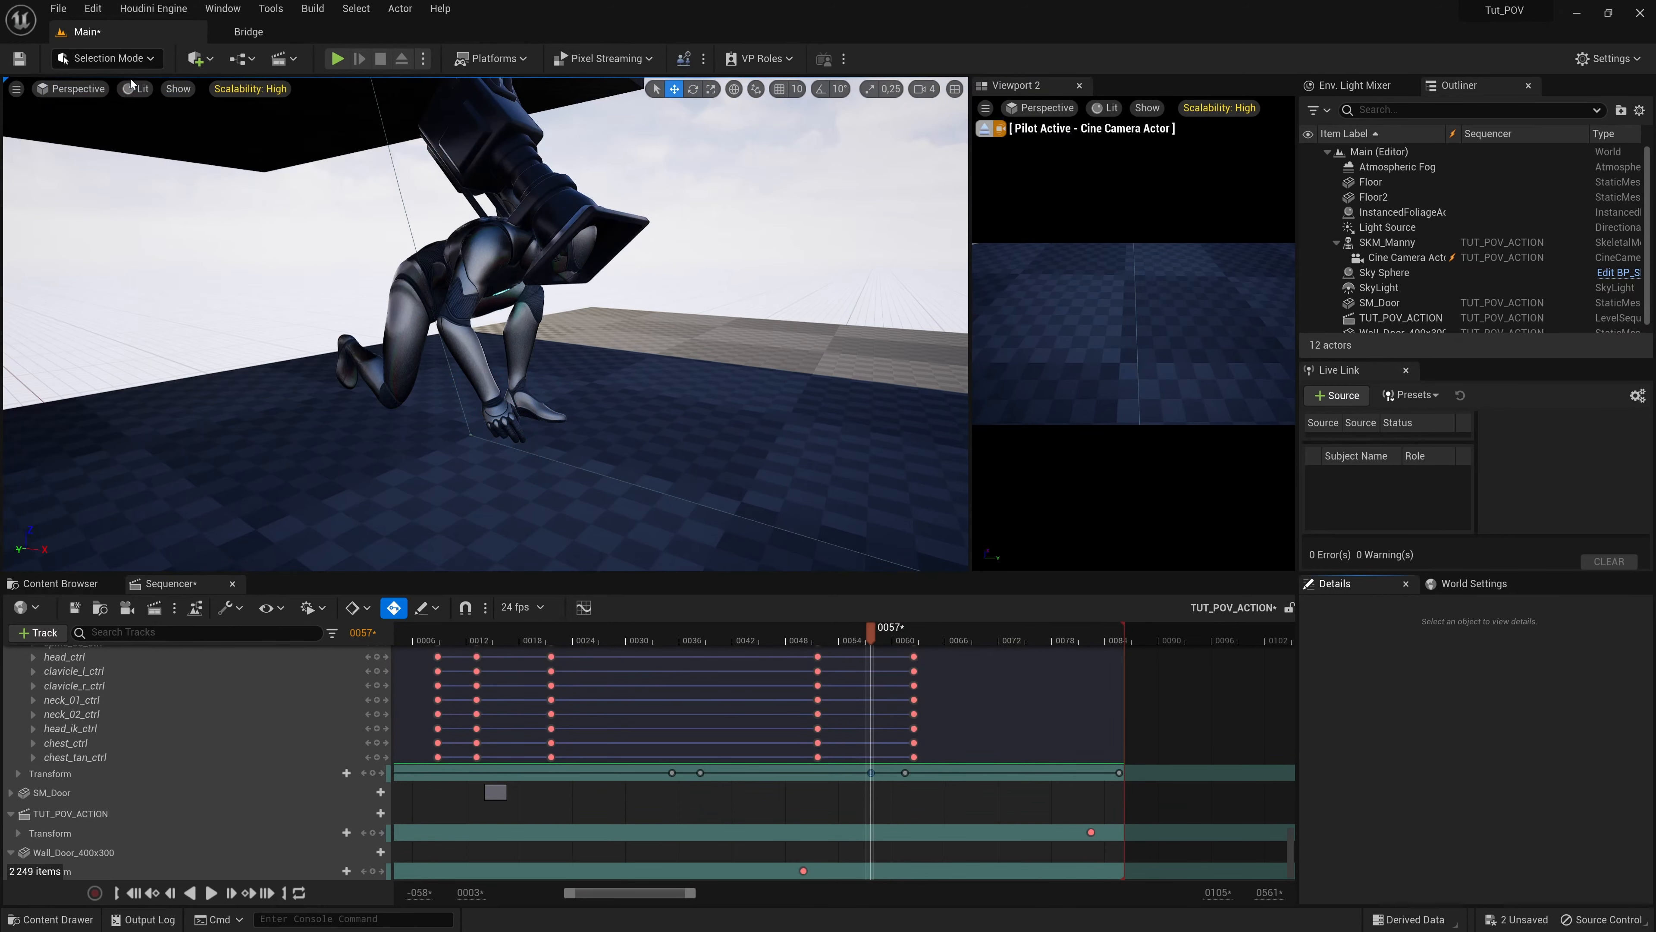
{"action": "left_click", "coordinate": [869, 774]}
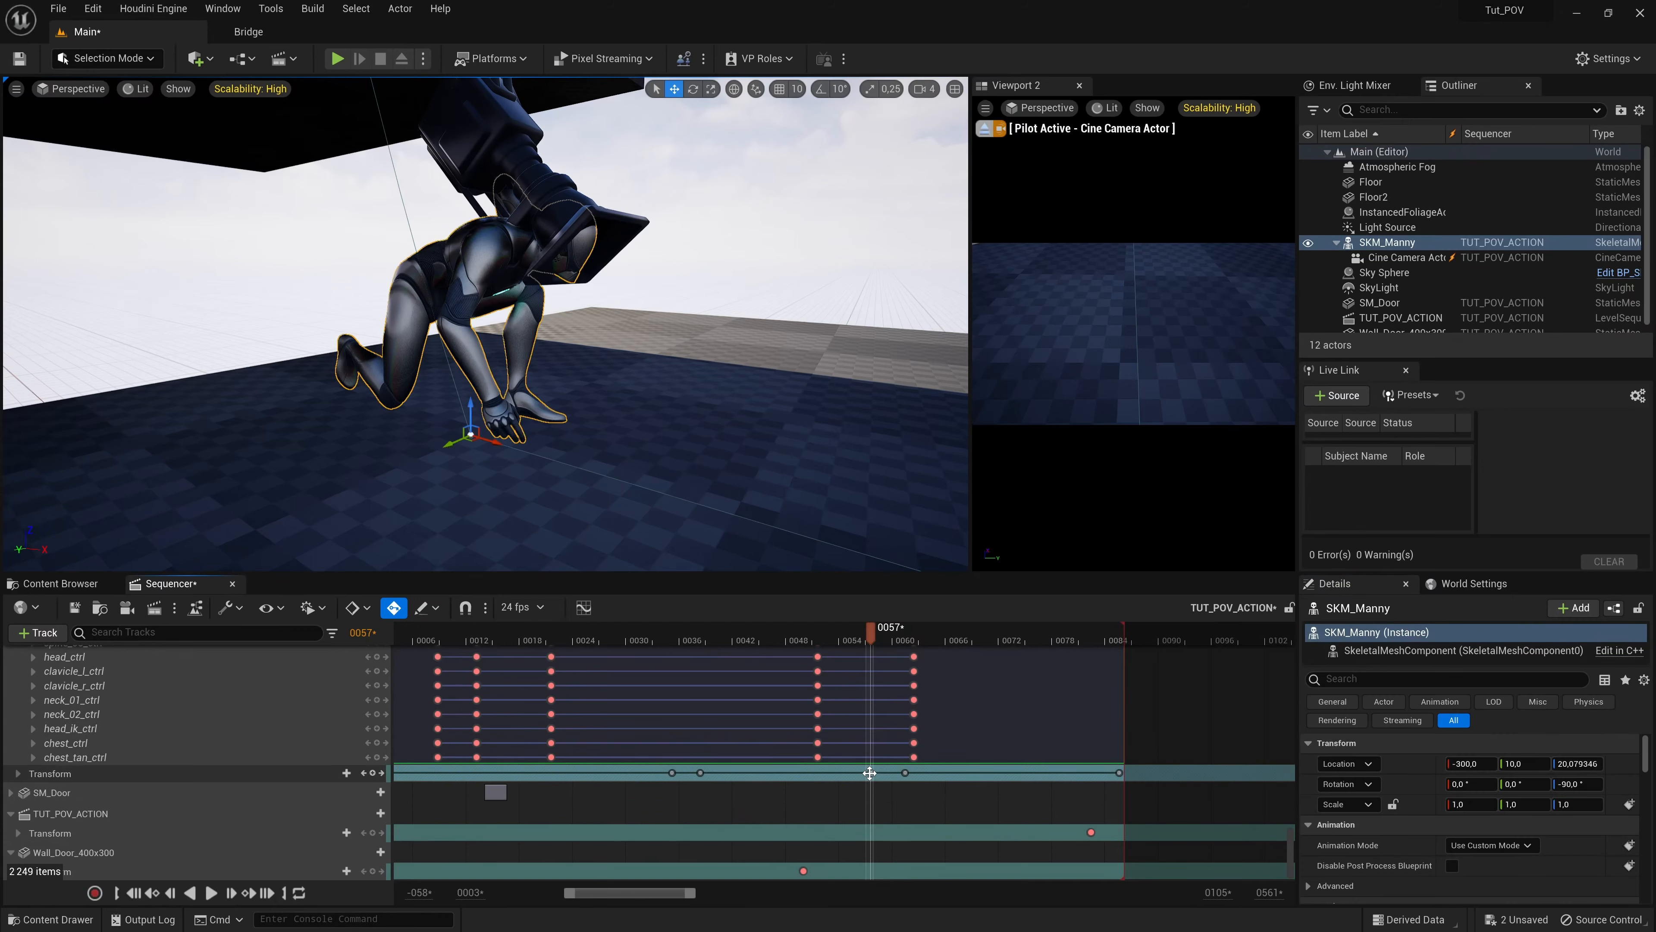
{"action": "right_click_drag", "start_coordinate": [387, 438], "coordinate": [363, 391]}
{"action": "key", "text": "ctrl+z"}
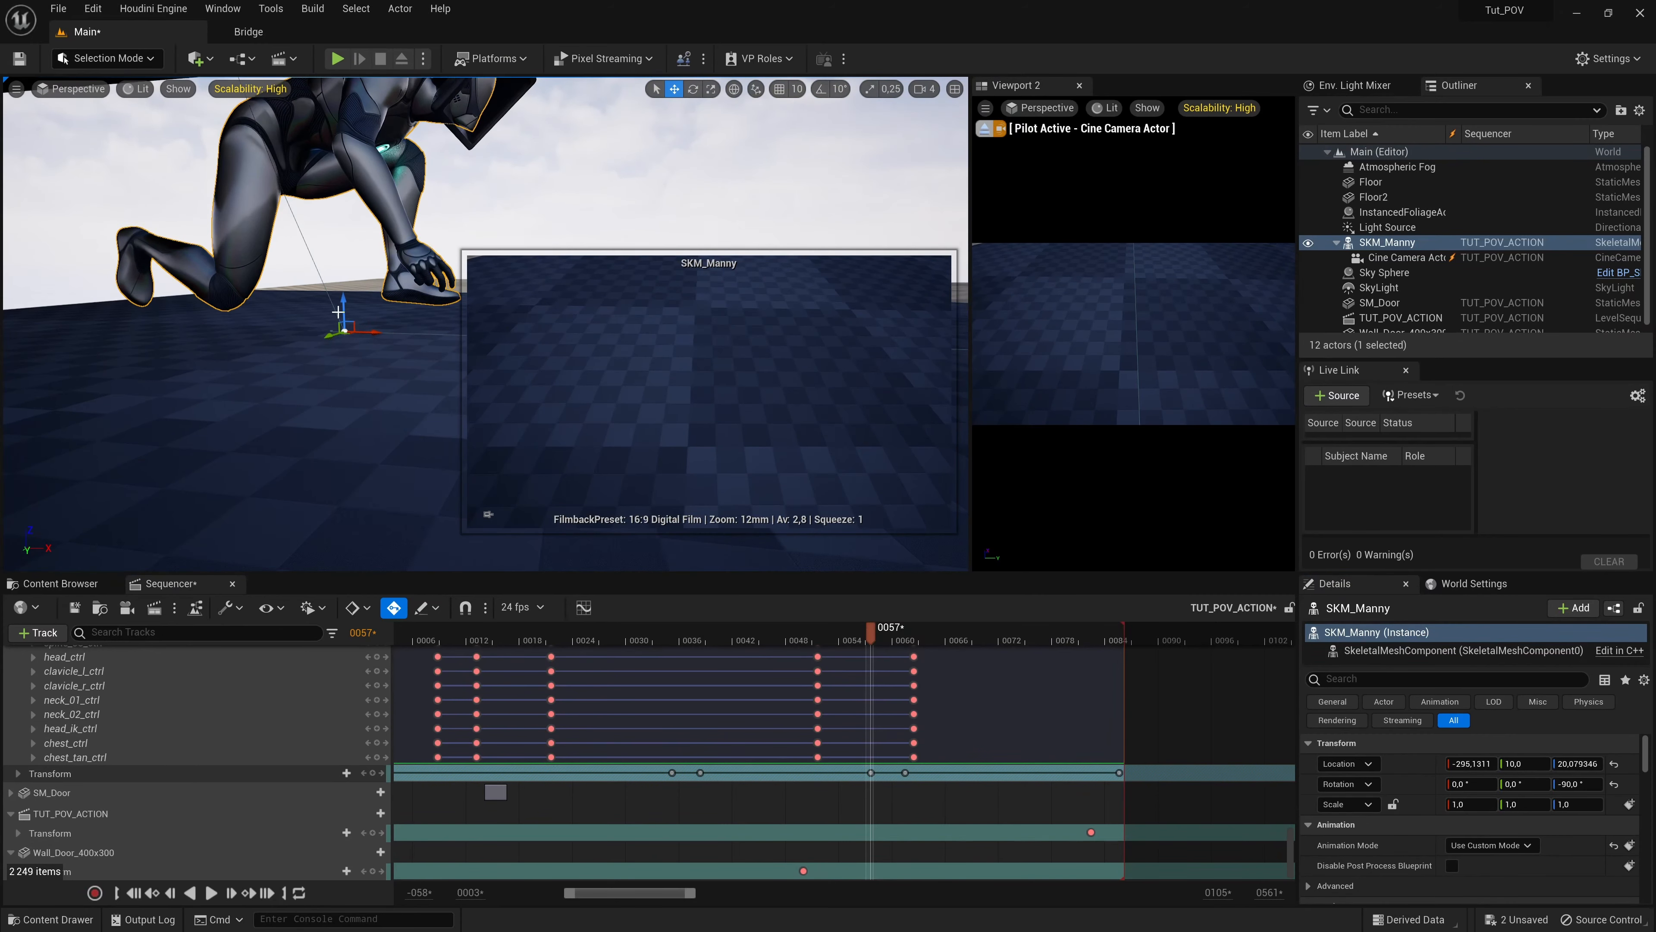
{"action": "left_click_drag", "start_coordinate": [343, 305], "coordinate": [344, 331]}
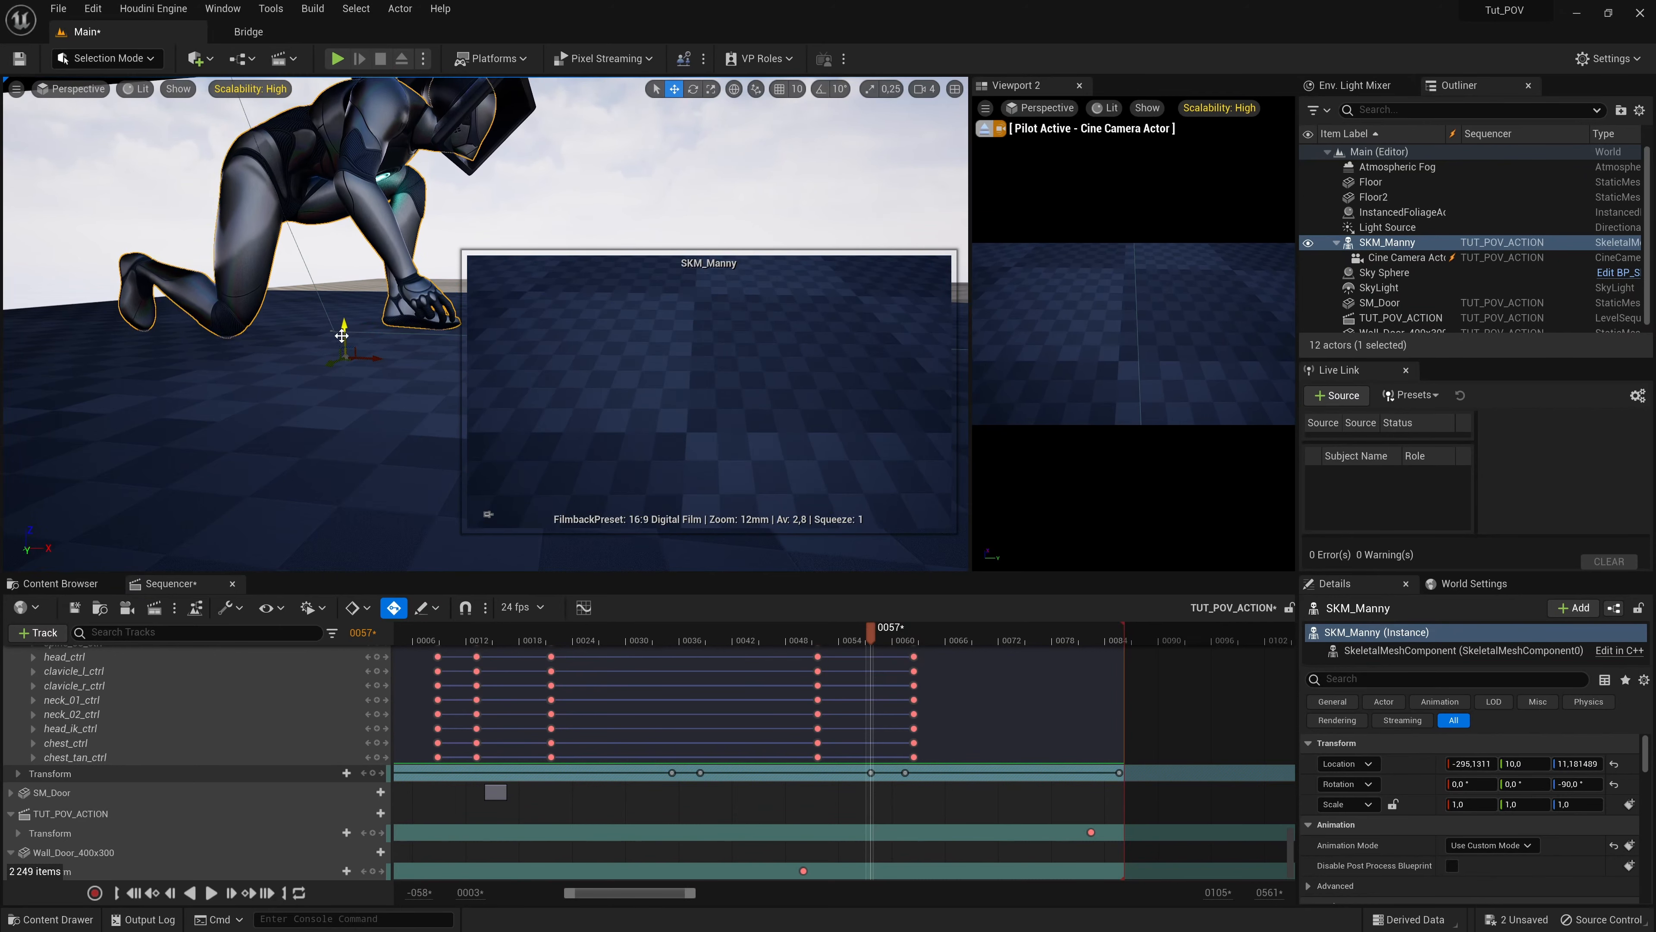
Step: In Animation Mode, rotate hand_r_ik_ctrl at frame 57 so the right palm turns towards the floor, and check the motion around that frame
{"action": "right_click_drag", "start_coordinate": [388, 435], "coordinate": [399, 388]}
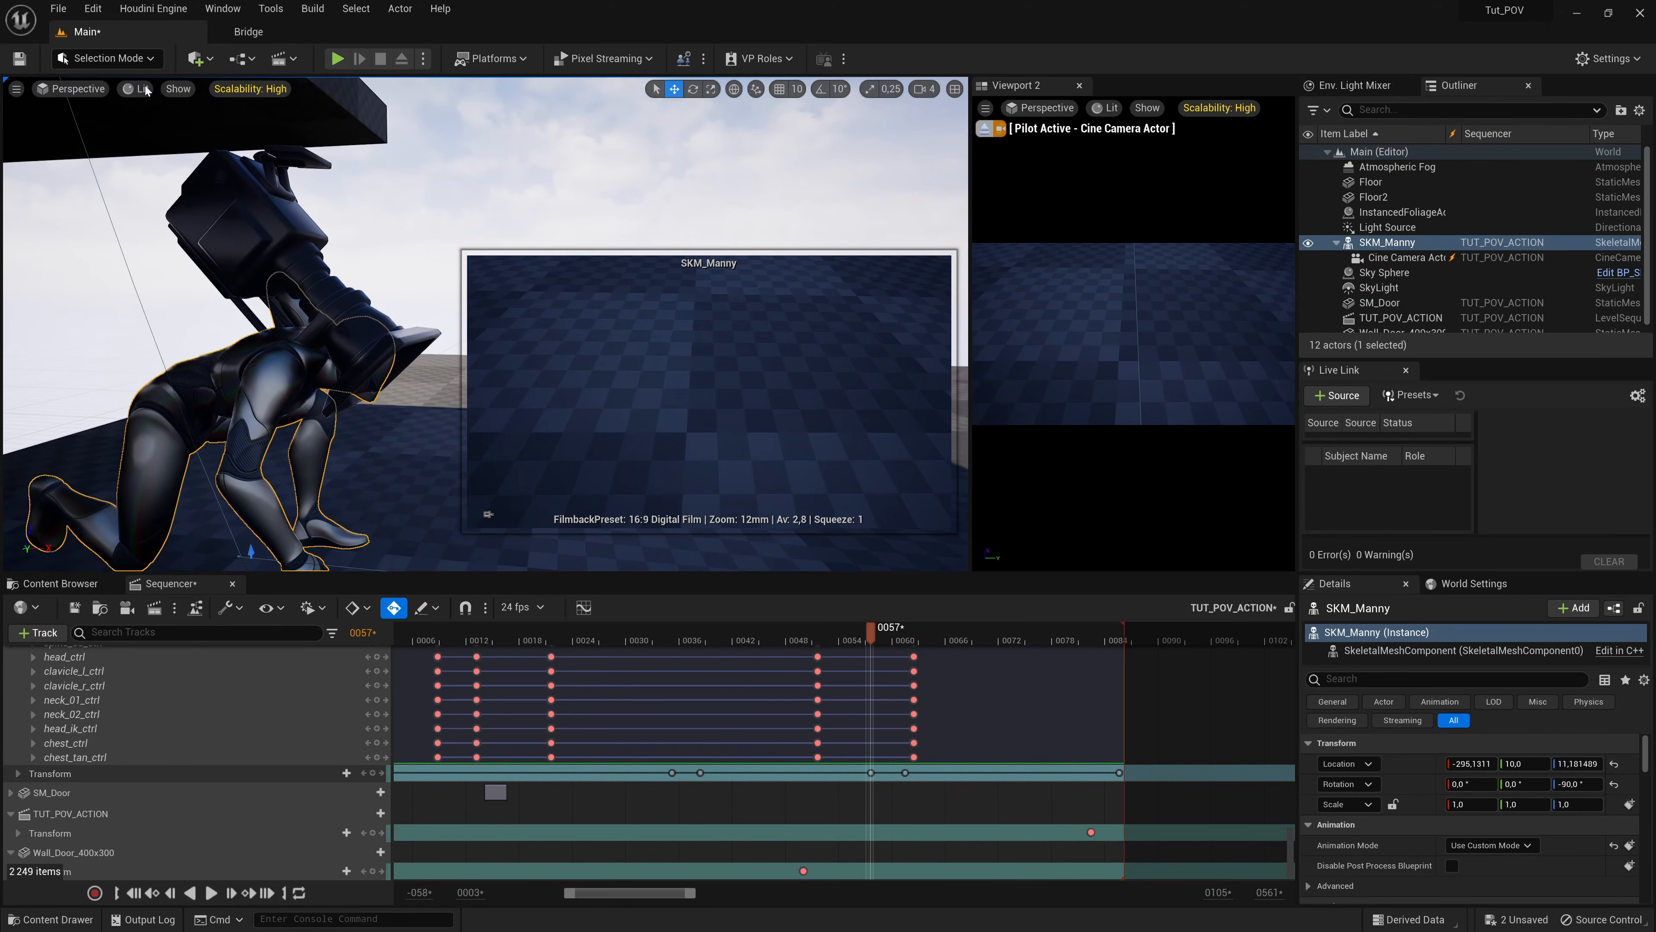
{"action": "left_click", "coordinate": [146, 63]}
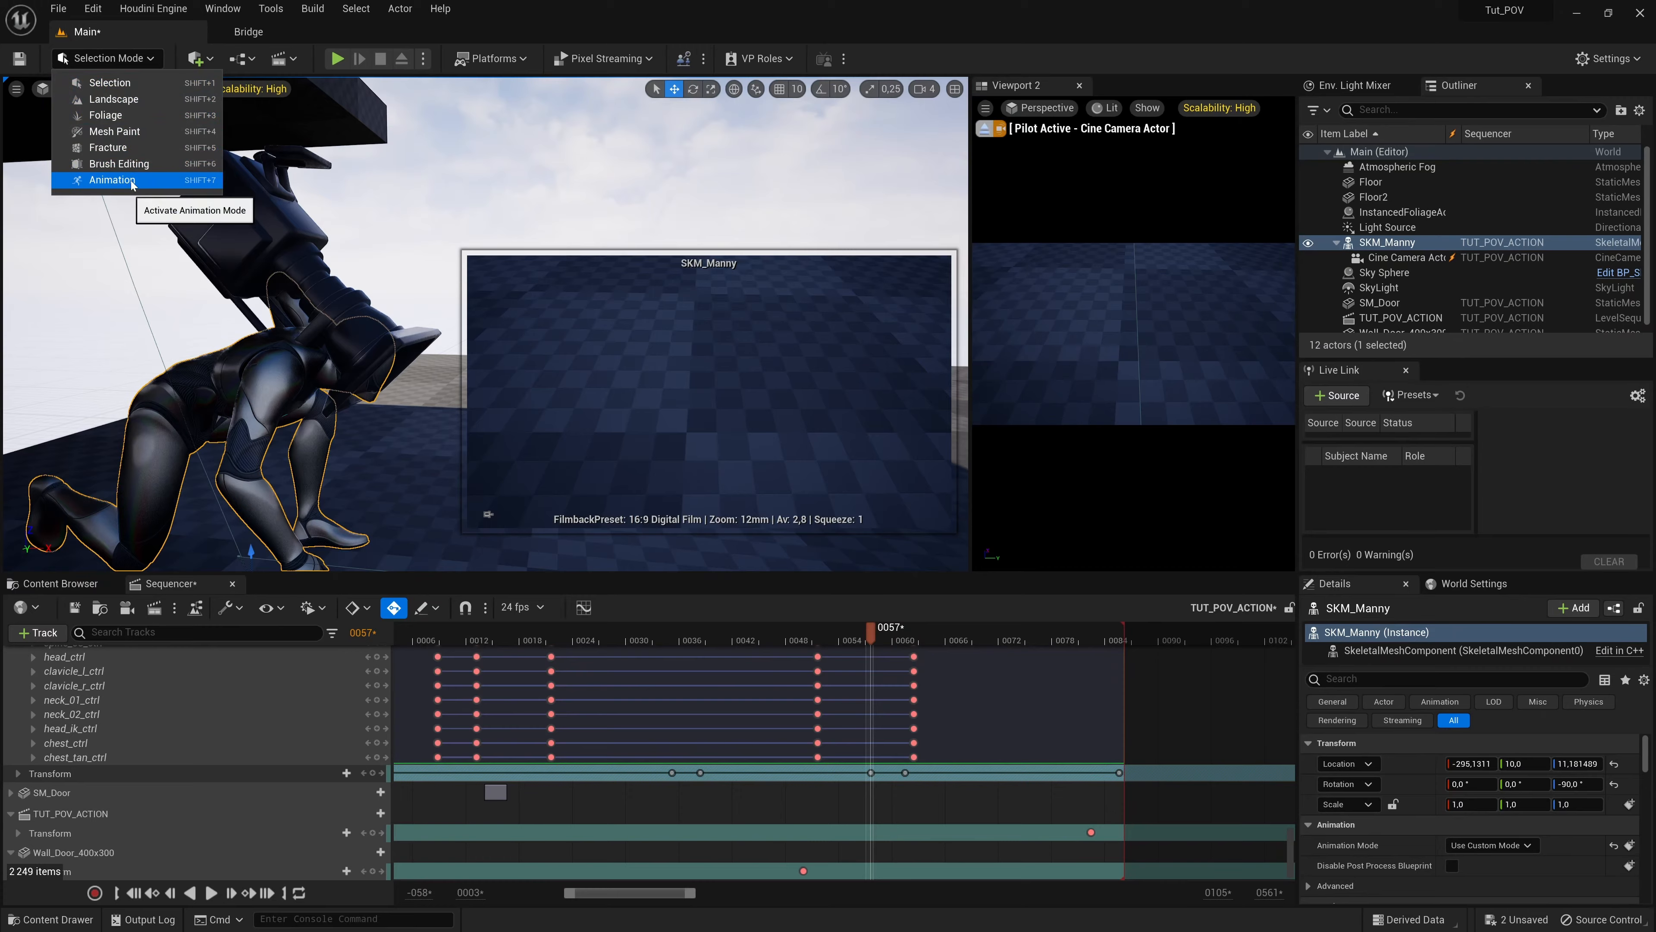
{"action": "left_click", "coordinate": [112, 180]}
{"action": "right_click_drag", "start_coordinate": [367, 430], "coordinate": [326, 434]}
{"action": "left_click", "coordinate": [401, 496]}
{"action": "right_click_drag", "start_coordinate": [402, 496], "coordinate": [443, 494]}
{"action": "left_click", "coordinate": [610, 421]}
{"action": "right_click_drag", "start_coordinate": [609, 421], "coordinate": [625, 389]}
{"action": "left_click", "coordinate": [594, 281]}
{"action": "key", "text": "e"}
{"action": "left_click_drag", "start_coordinate": [626, 268], "coordinate": [619, 339]}
{"action": "right_click_drag", "start_coordinate": [633, 431], "coordinate": [574, 473]}
{"action": "left_click", "coordinate": [573, 438]}
{"action": "key", "text": "w"}
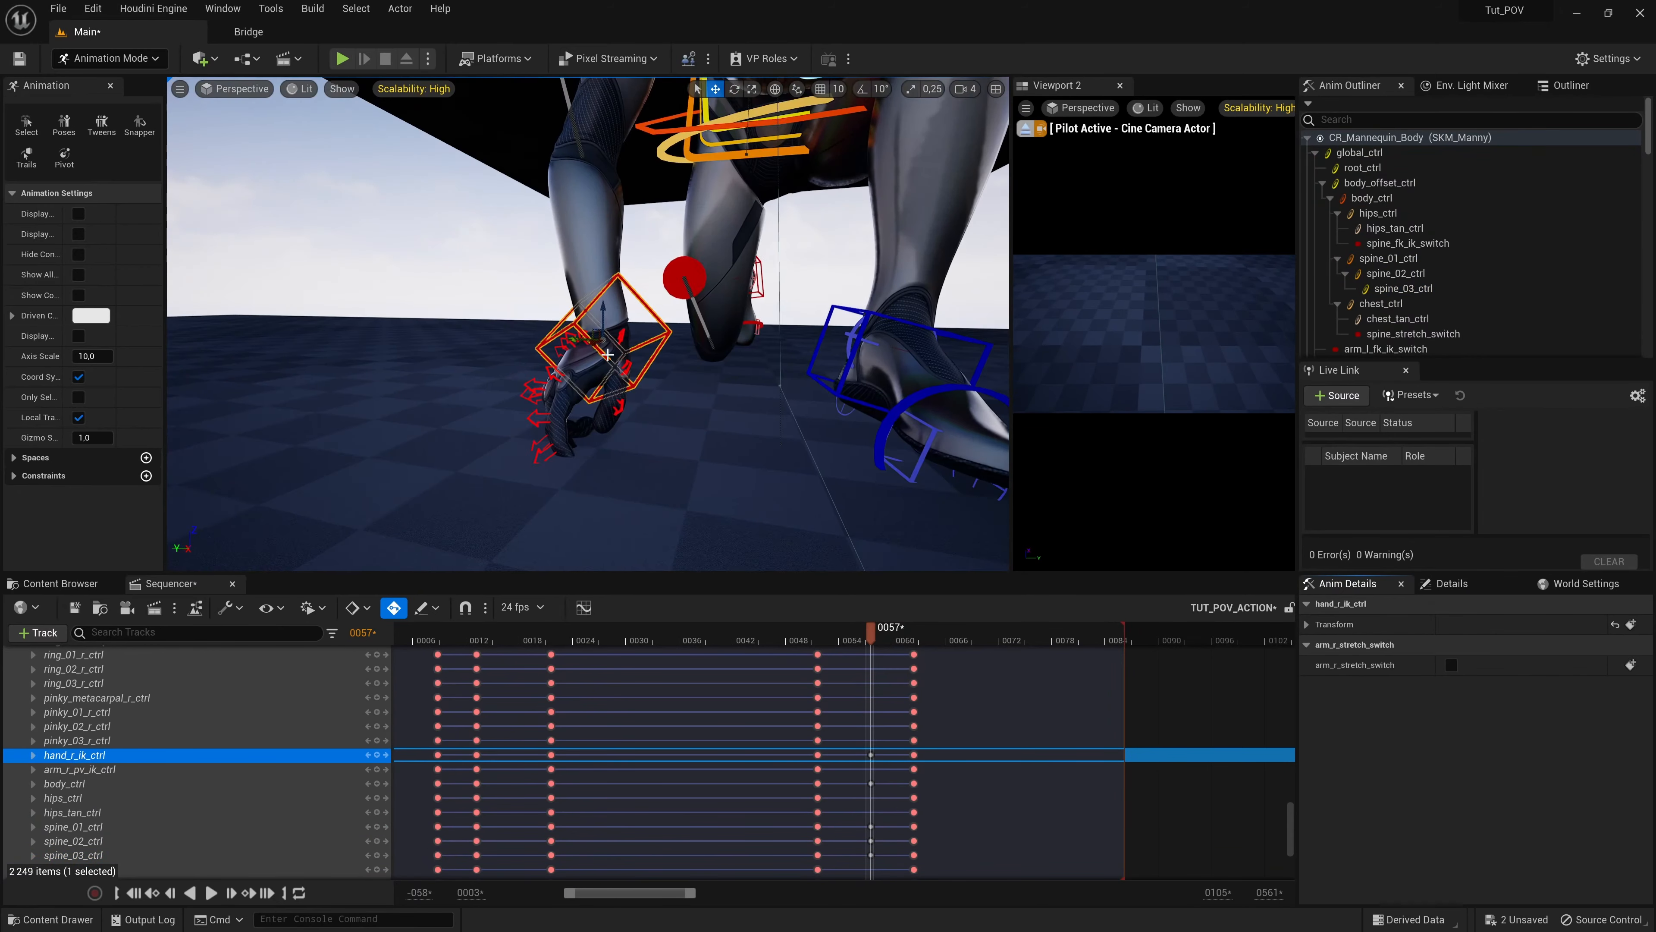
{"action": "left_click_drag", "start_coordinate": [872, 634], "coordinate": [854, 702]}
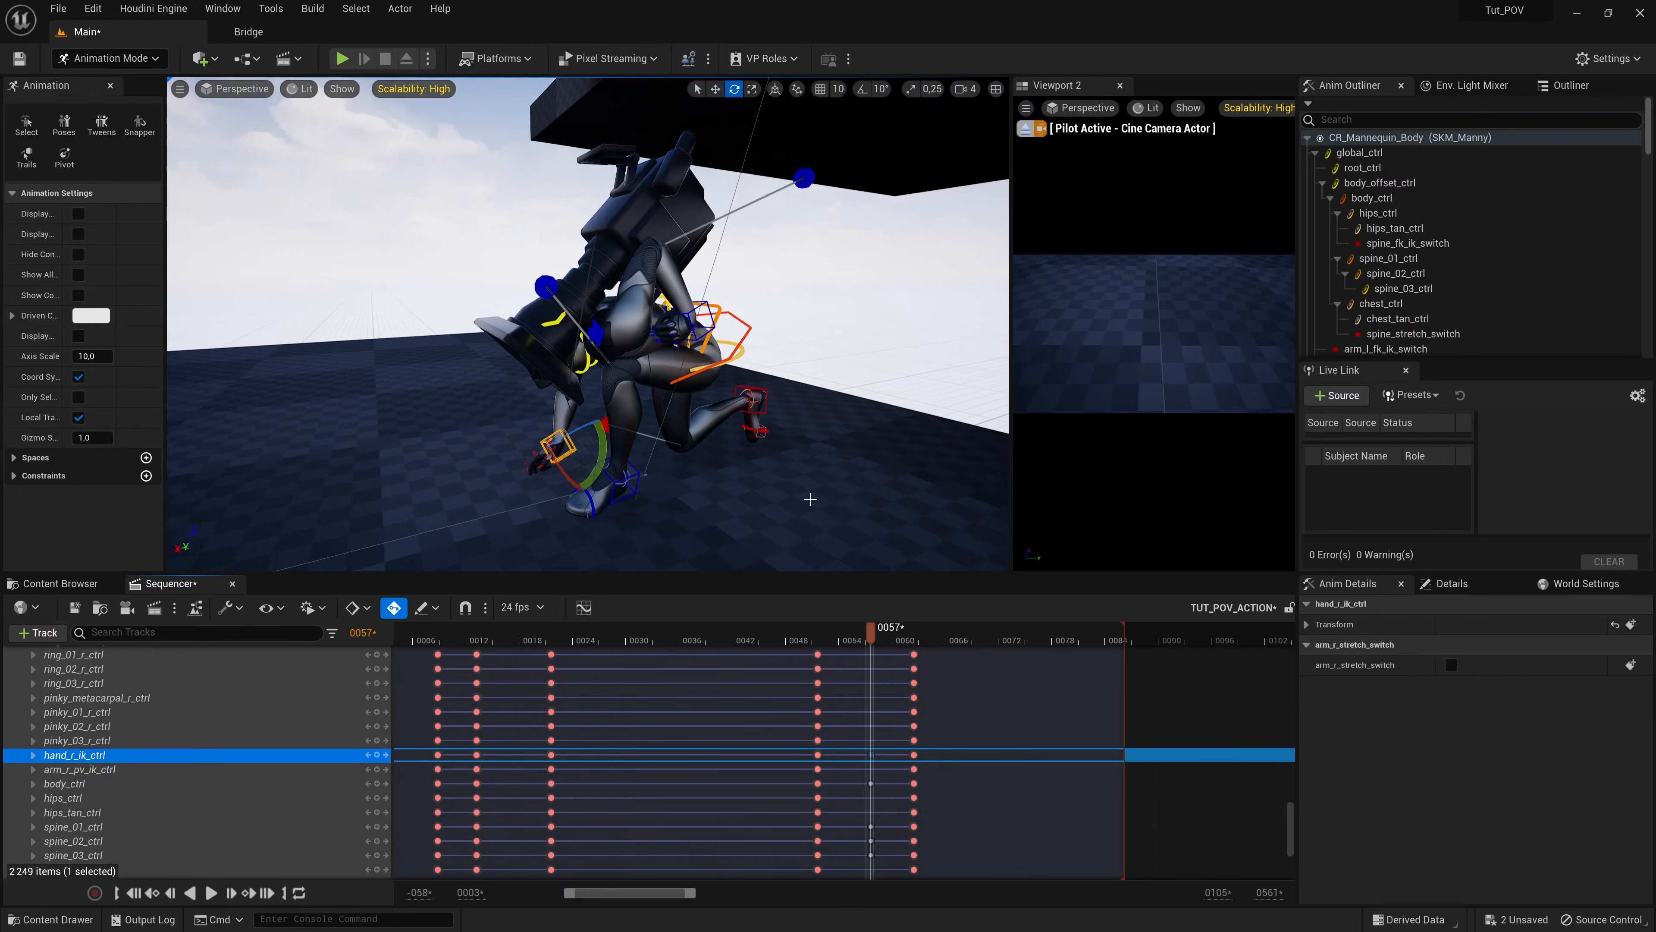
Step: Adjust hand_l_ik_ctrl and hand_r_ik_ctrl at frame 57 so both hands fit the crouched pose
{"action": "left_click", "coordinate": [693, 314]}
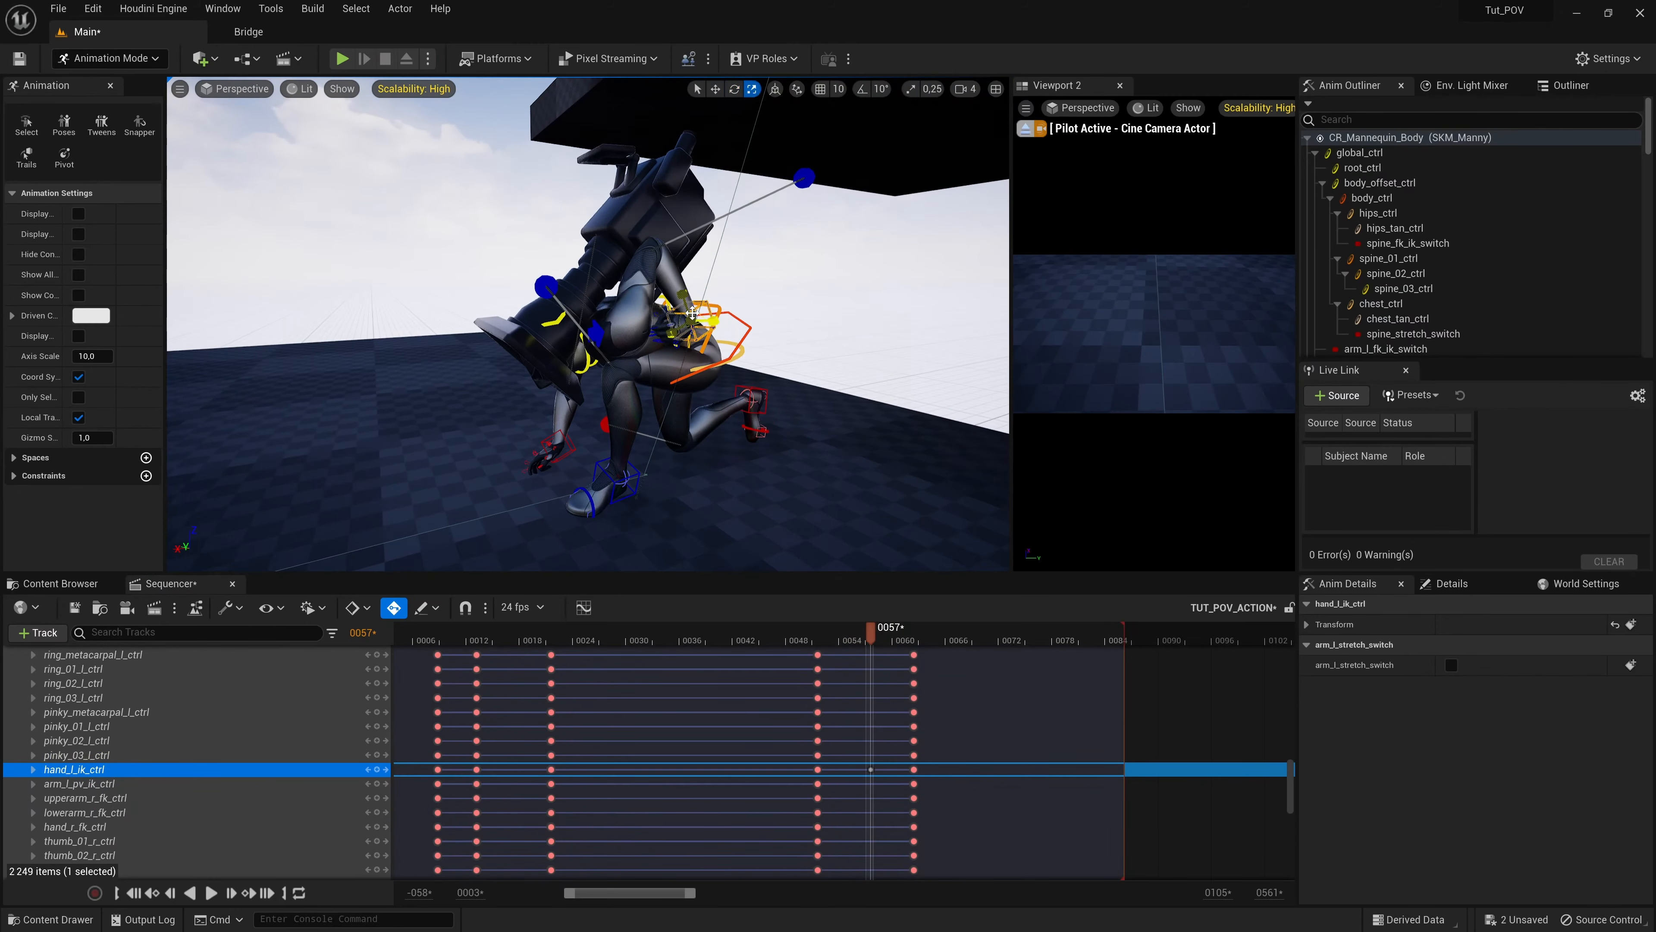
{"action": "right_click_drag", "start_coordinate": [684, 498], "coordinate": [815, 451]}
{"action": "left_click", "coordinate": [669, 389]}
{"action": "left_click_drag", "start_coordinate": [716, 390], "coordinate": [757, 401]}
{"action": "left_click", "coordinate": [722, 438]}
{"action": "right_click_drag", "start_coordinate": [722, 439], "coordinate": [711, 470]}
{"action": "left_click", "coordinate": [423, 424]}
{"action": "right_click_drag", "start_coordinate": [424, 424], "coordinate": [611, 440]}
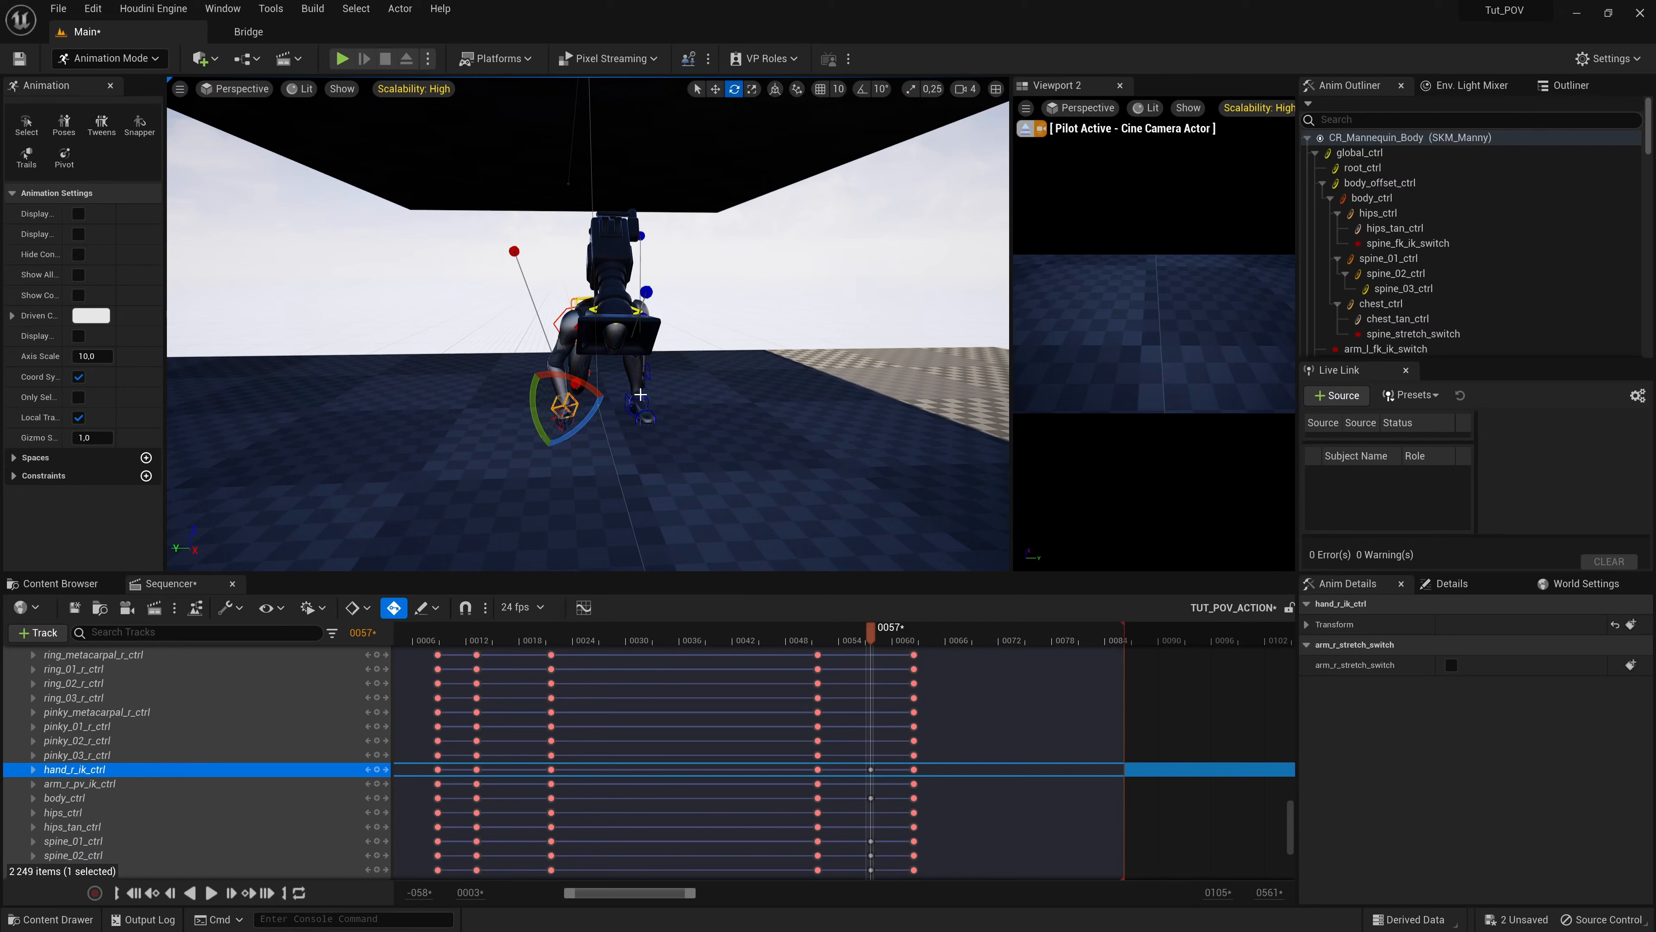
Step: Expand the Cine Camera Actor in Sequencer, select its Transform track and widen the piloted camera viewport
{"action": "left_click", "coordinate": [613, 260]}
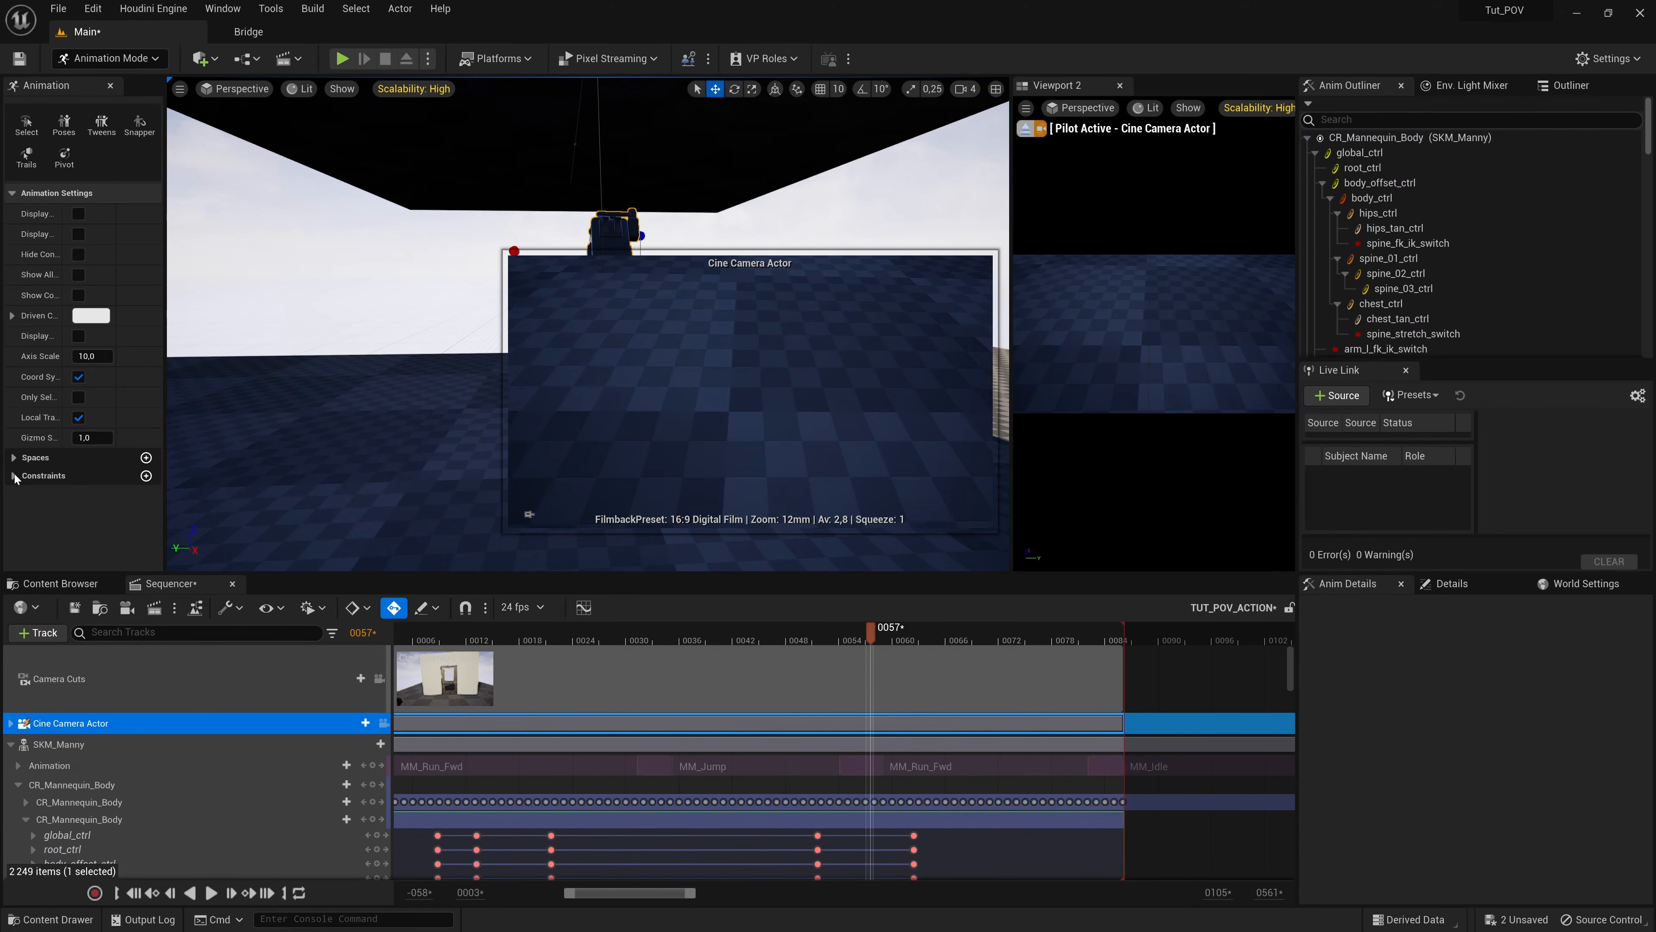
{"action": "left_click", "coordinate": [12, 723]}
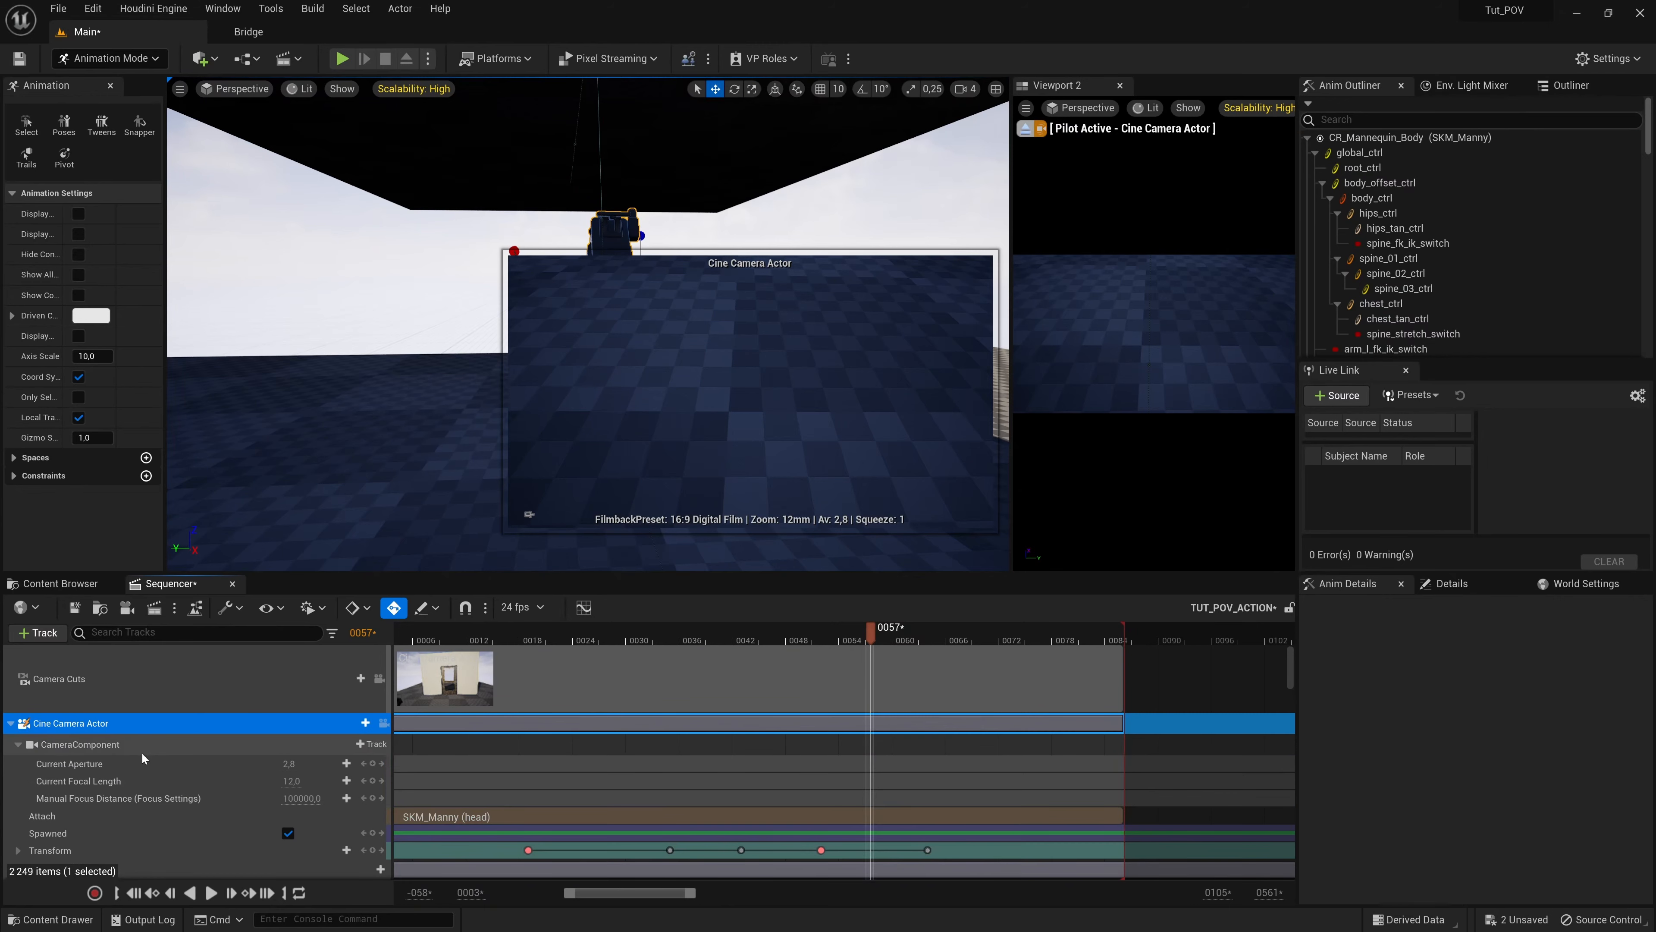
{"action": "scroll", "coordinate": [183, 782], "scroll_direction": "down", "scroll_amount": 1}
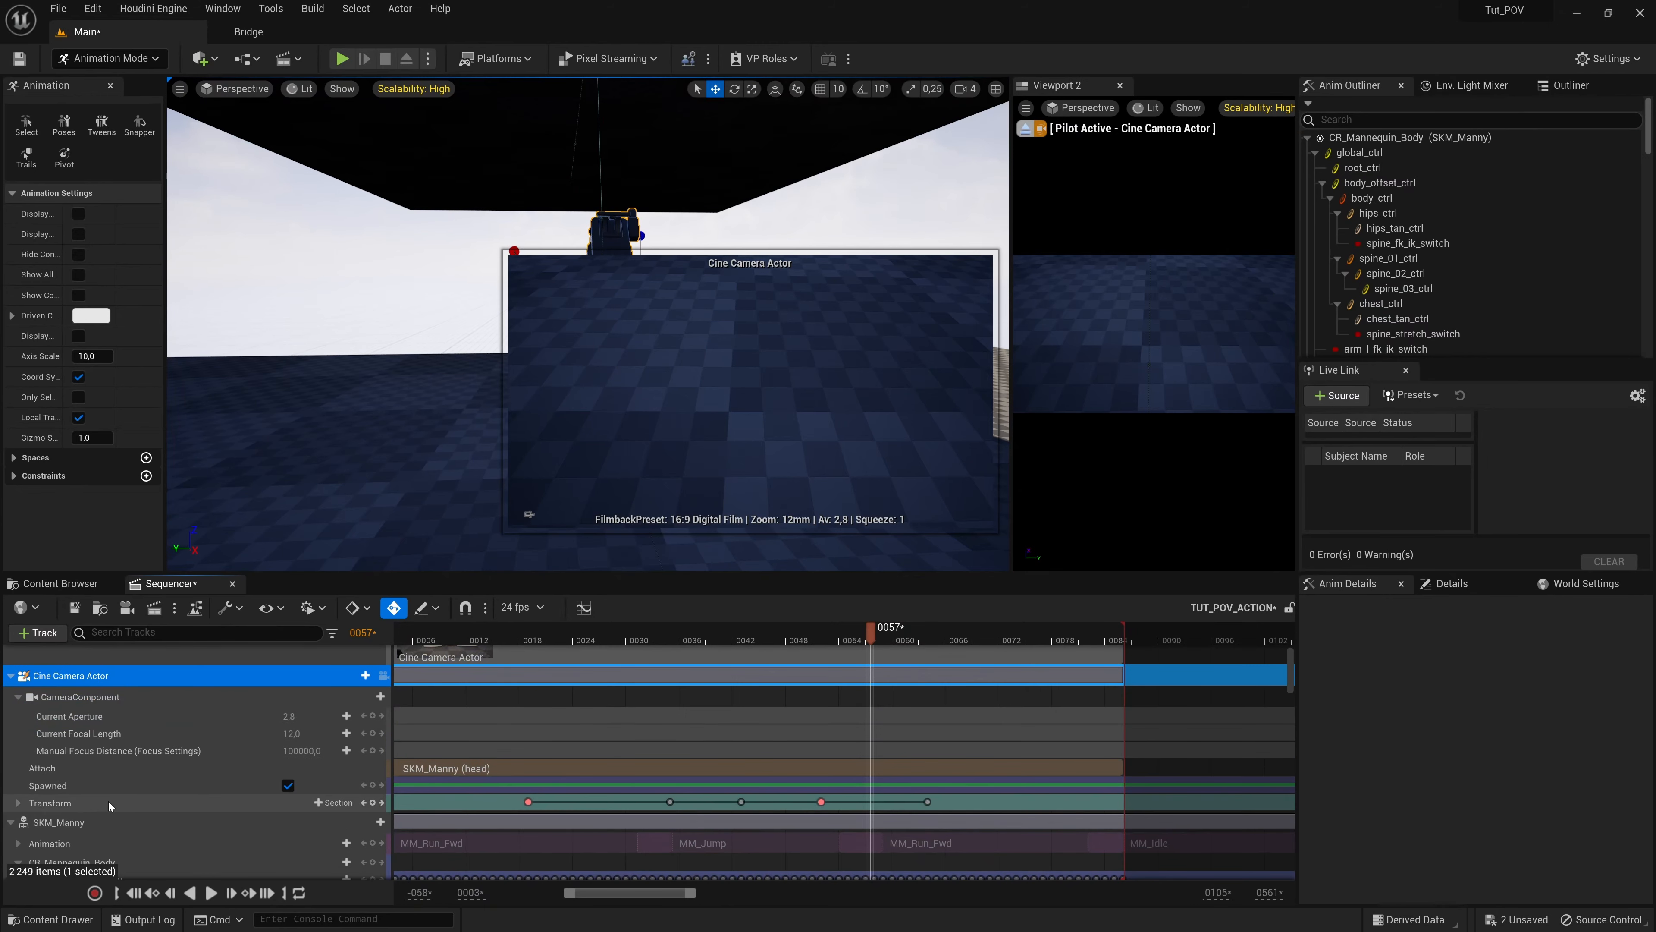
{"action": "left_click", "coordinate": [73, 804]}
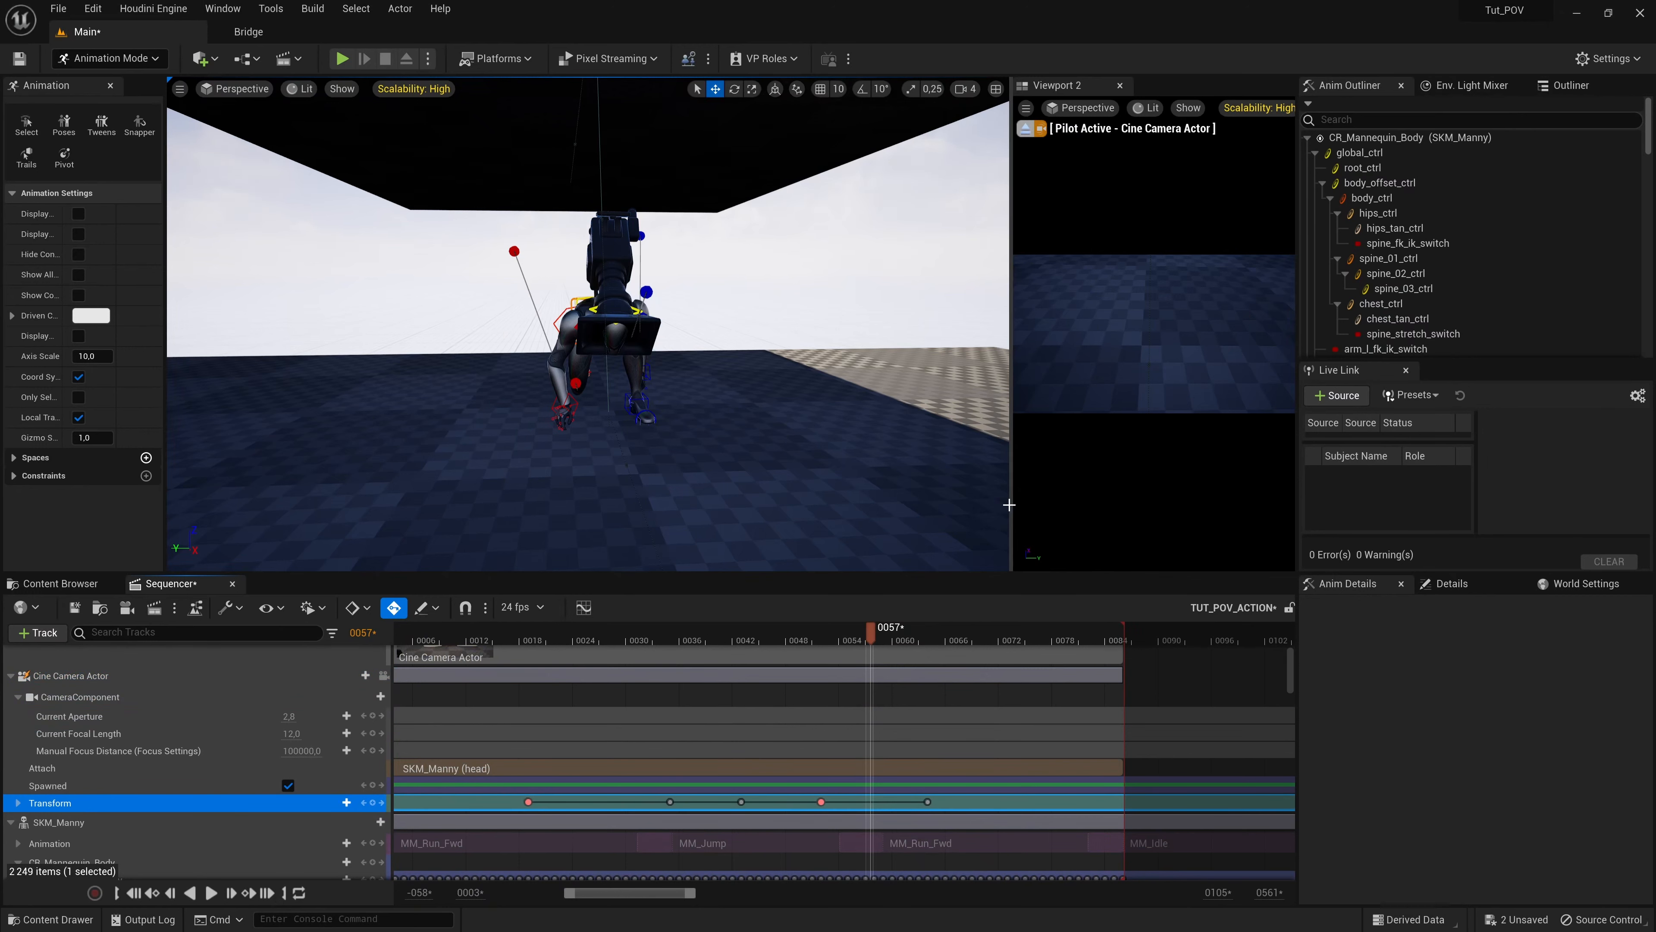
{"action": "left_click_drag", "start_coordinate": [1011, 504], "coordinate": [693, 508]}
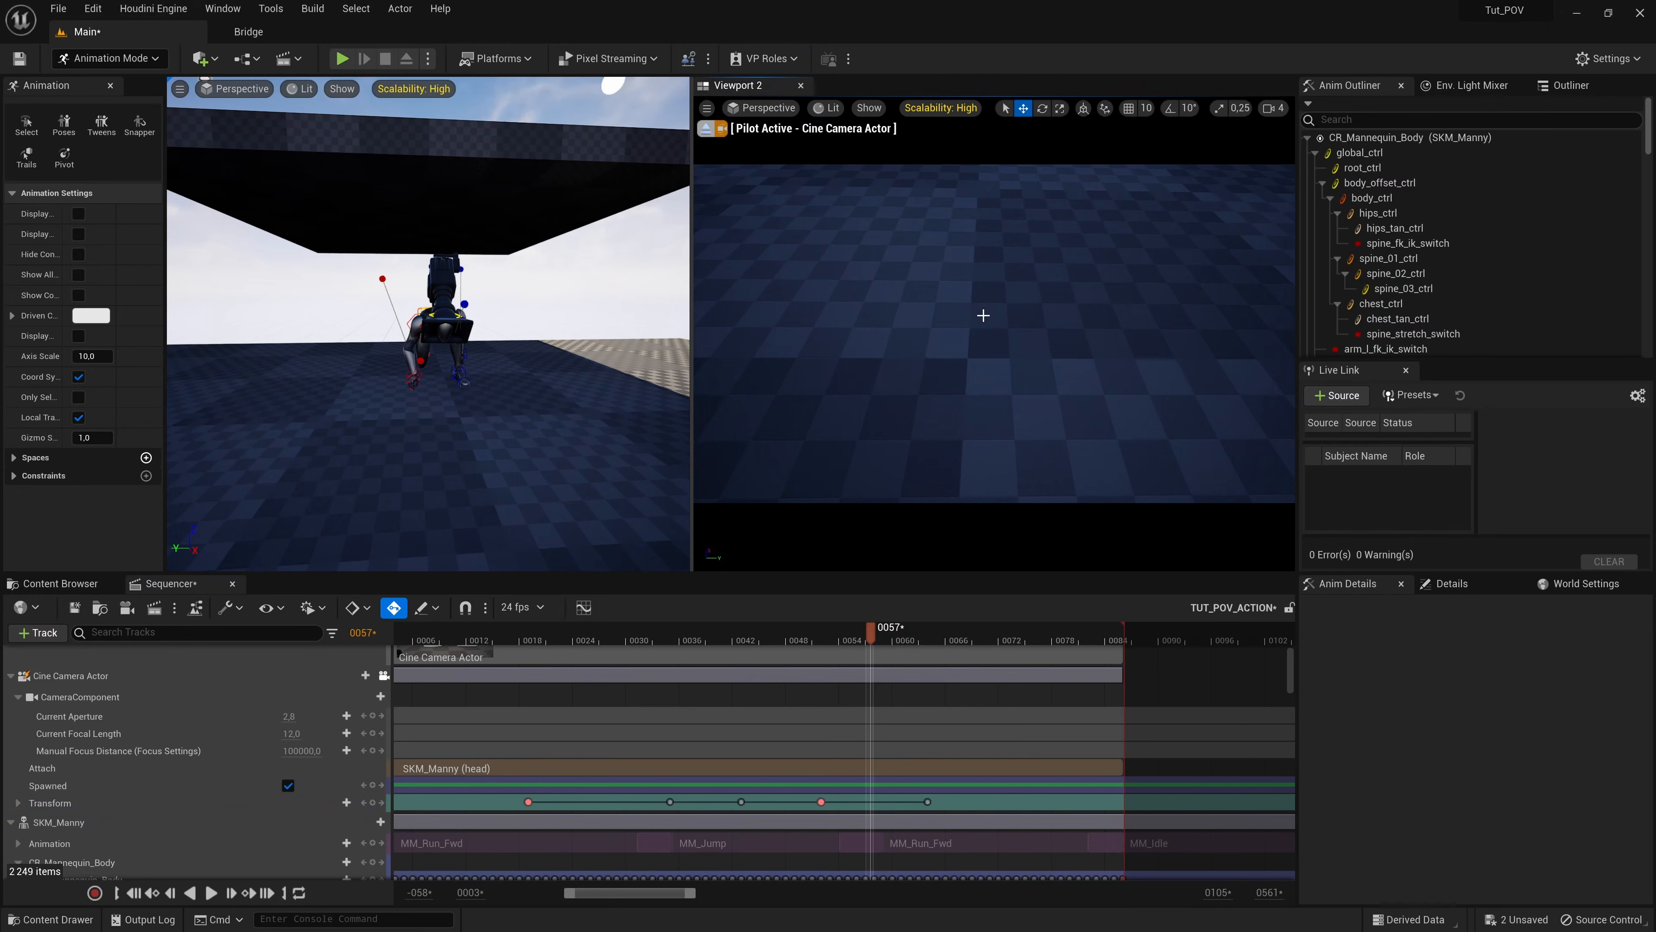
Step: Reframe the POV camera at frame 57 on the front foot and right hand, setting its Location Y to -2.491971
{"action": "right_click_drag", "start_coordinate": [984, 316], "coordinate": [986, 488]}
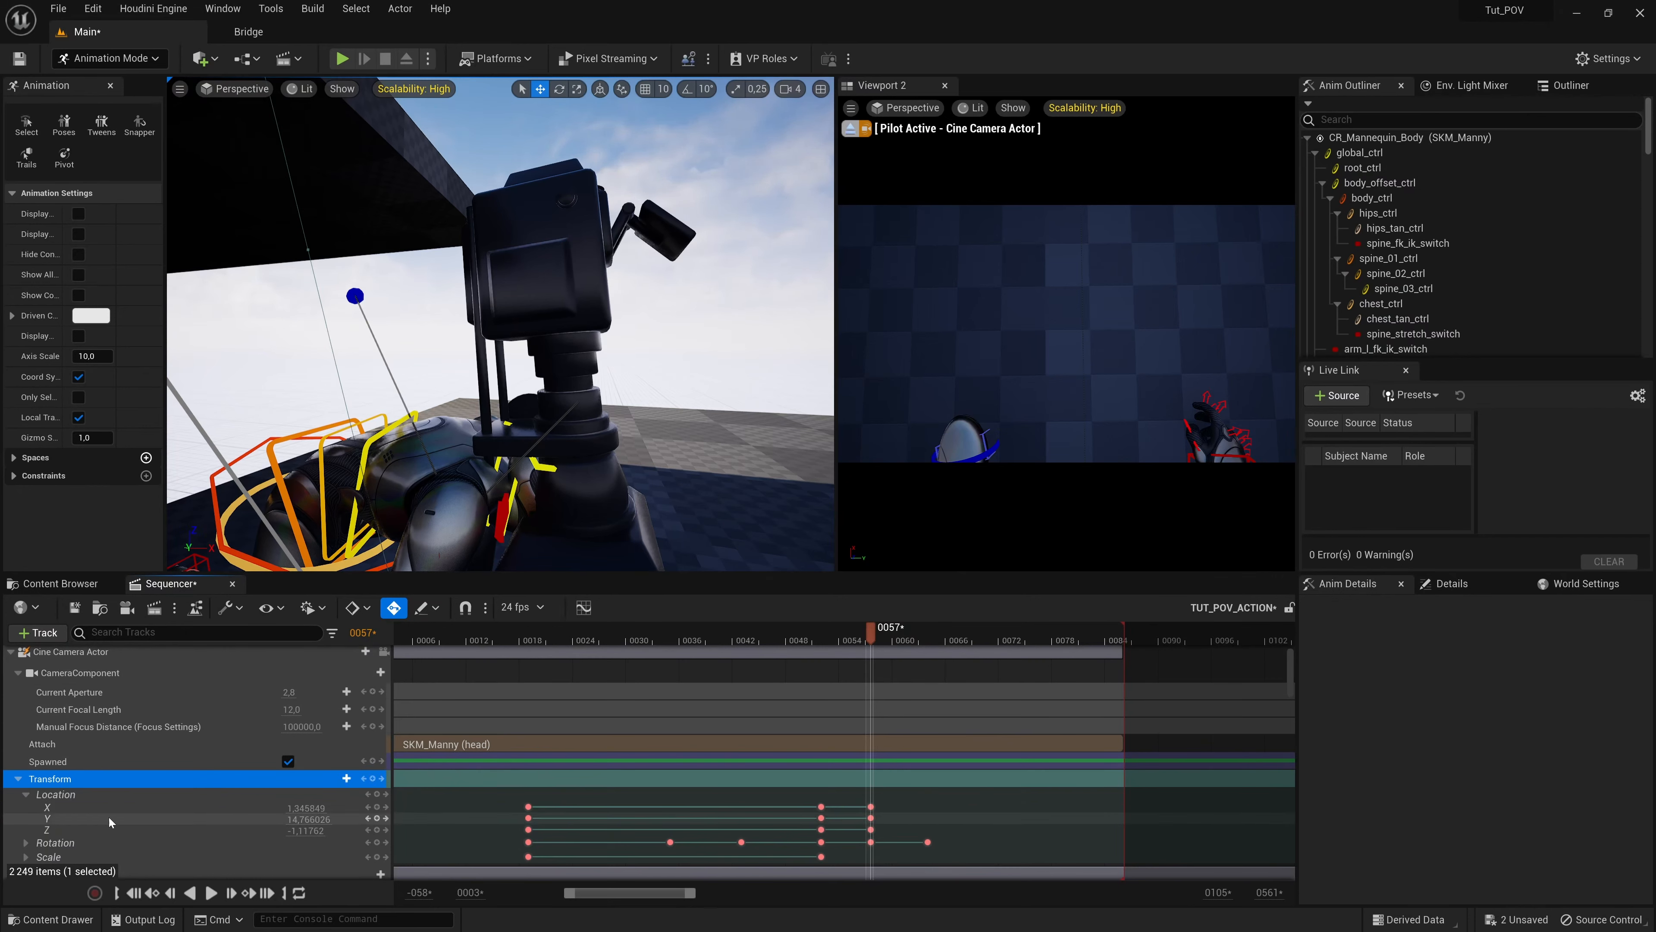
{"action": "left_click_drag", "start_coordinate": [308, 818], "coordinate": [218, 818]}
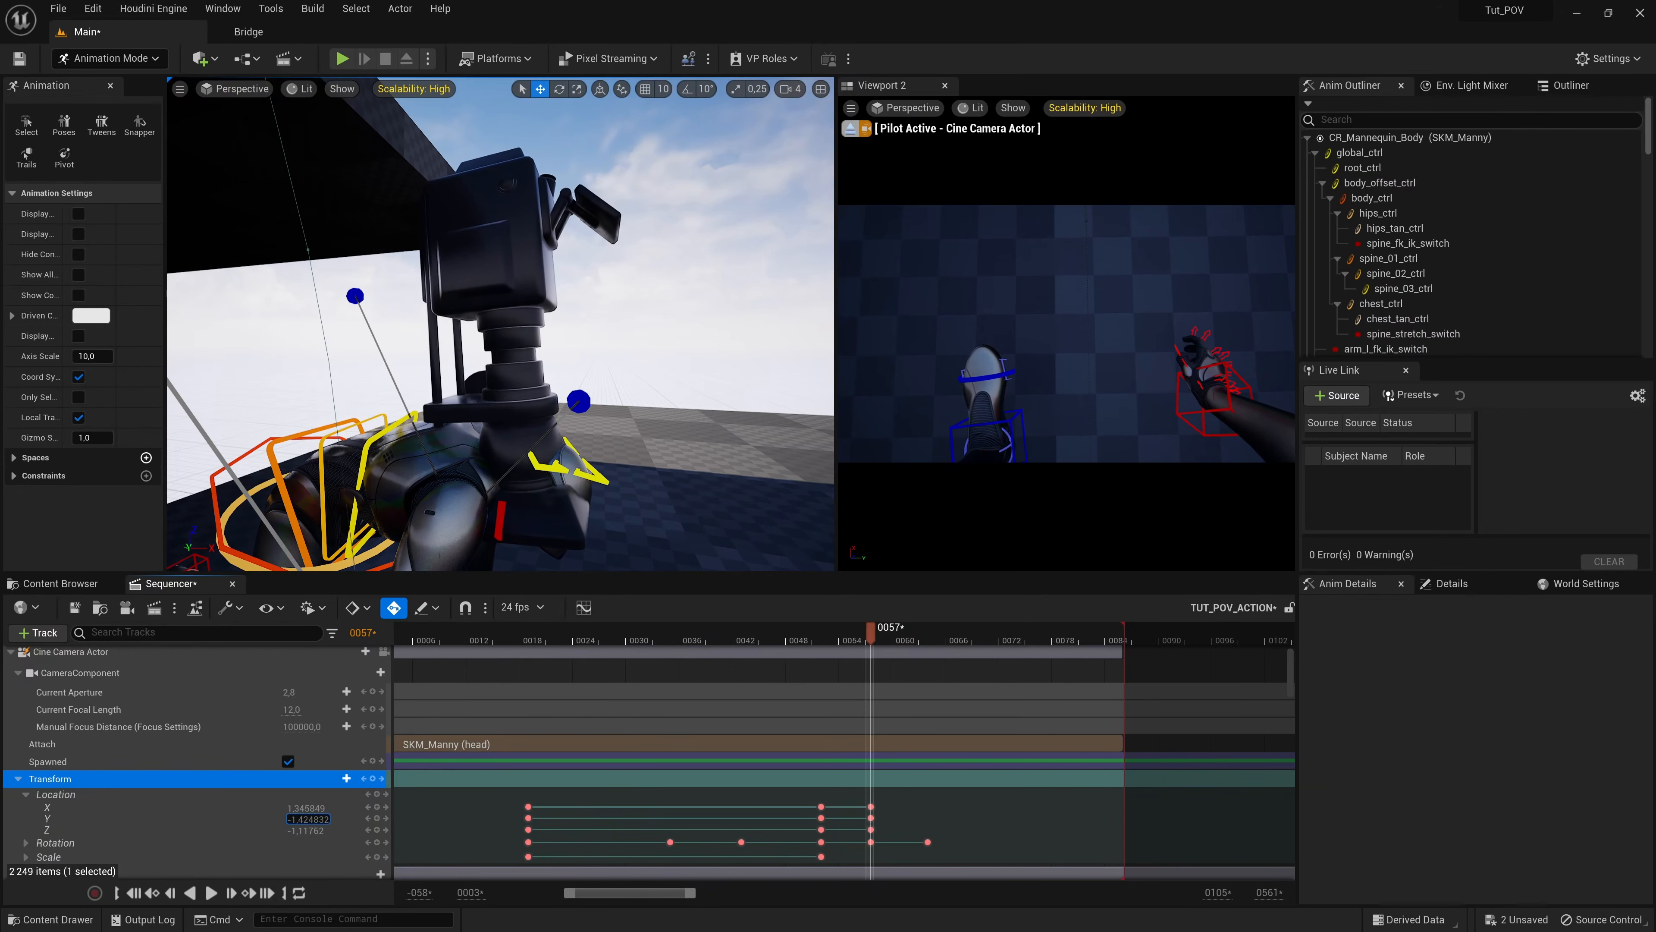
{"action": "mouse_move", "coordinate": [204, 818]}
{"action": "left_mouse_down"}
{"action": "mouse_move", "coordinate": [156, 818]}
{"action": "mouse_move", "coordinate": [189, 818]}
{"action": "left_mouse_up"}
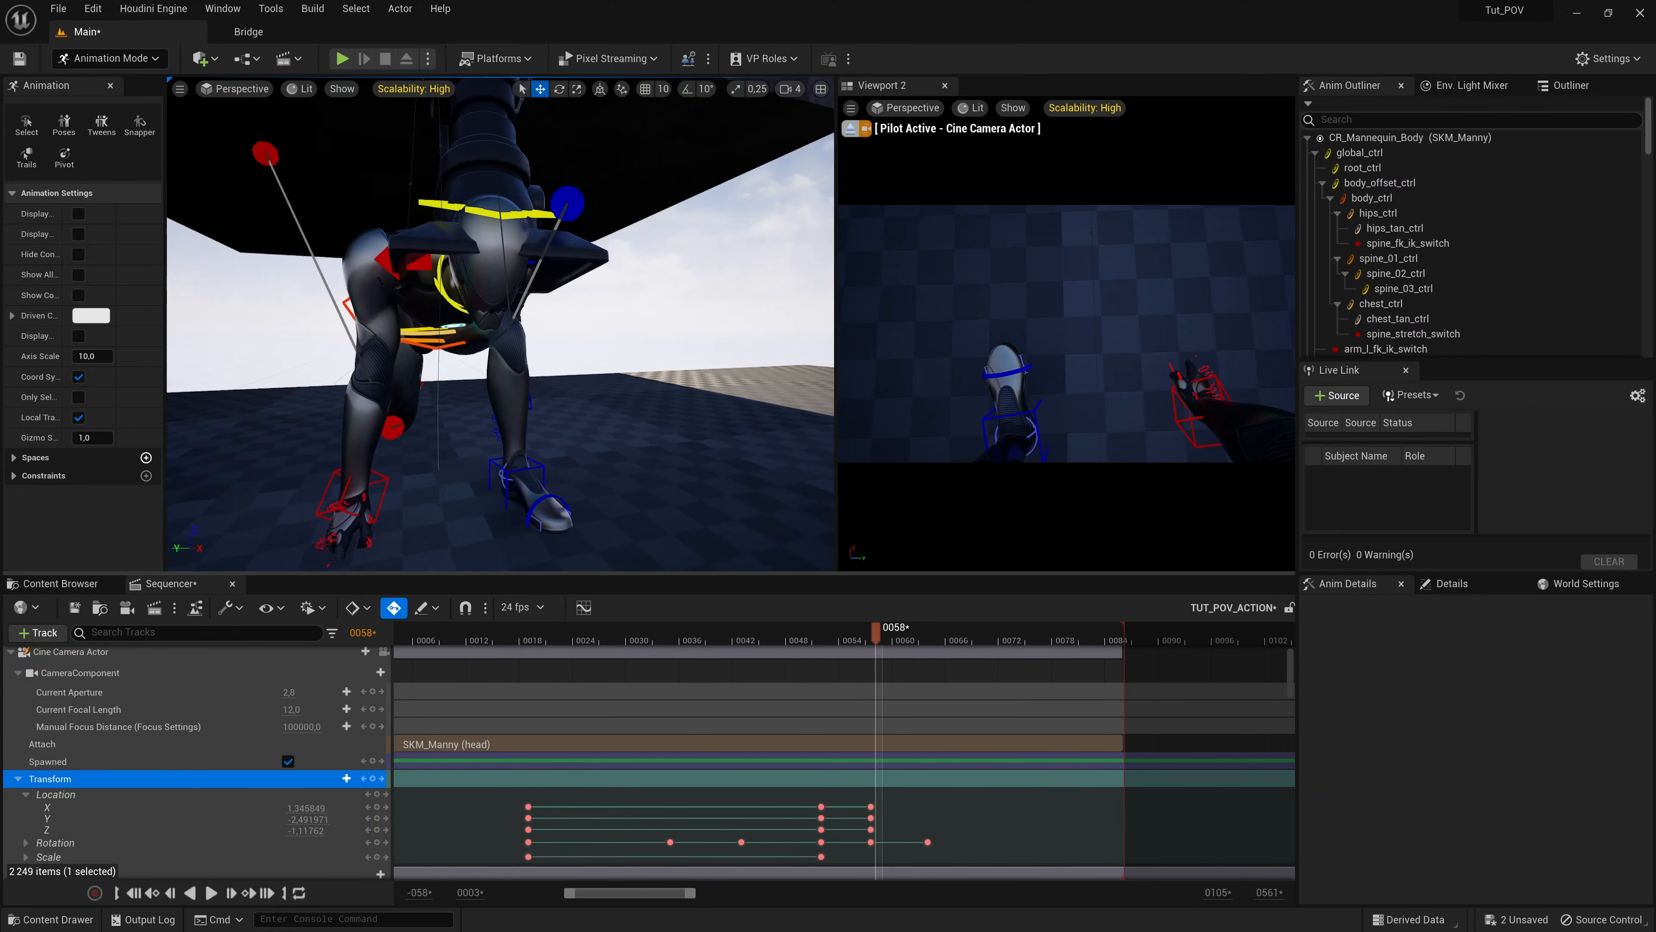
Step: Reposition and rotate hand_r_ik_ctrl at frame 58 so the right palm is planted flat beside the front foot
{"action": "left_click_drag", "start_coordinate": [501, 340], "coordinate": [522, 336], "text": "alt"}
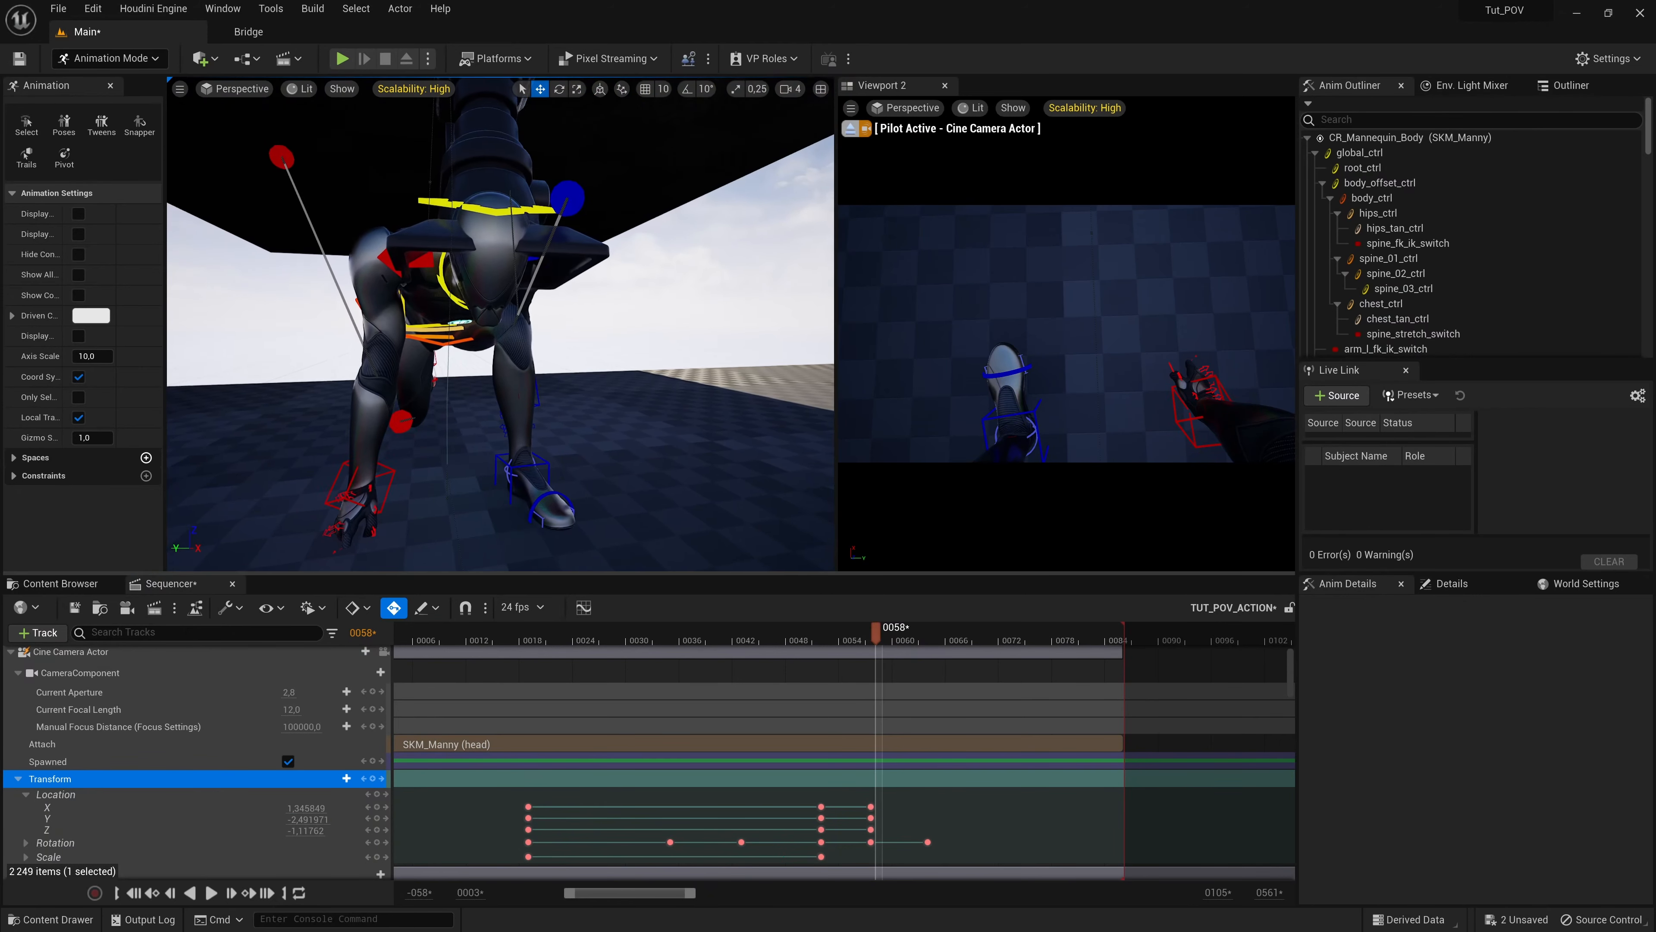
{"action": "right_click_drag", "start_coordinate": [501, 325], "coordinate": [489, 324]}
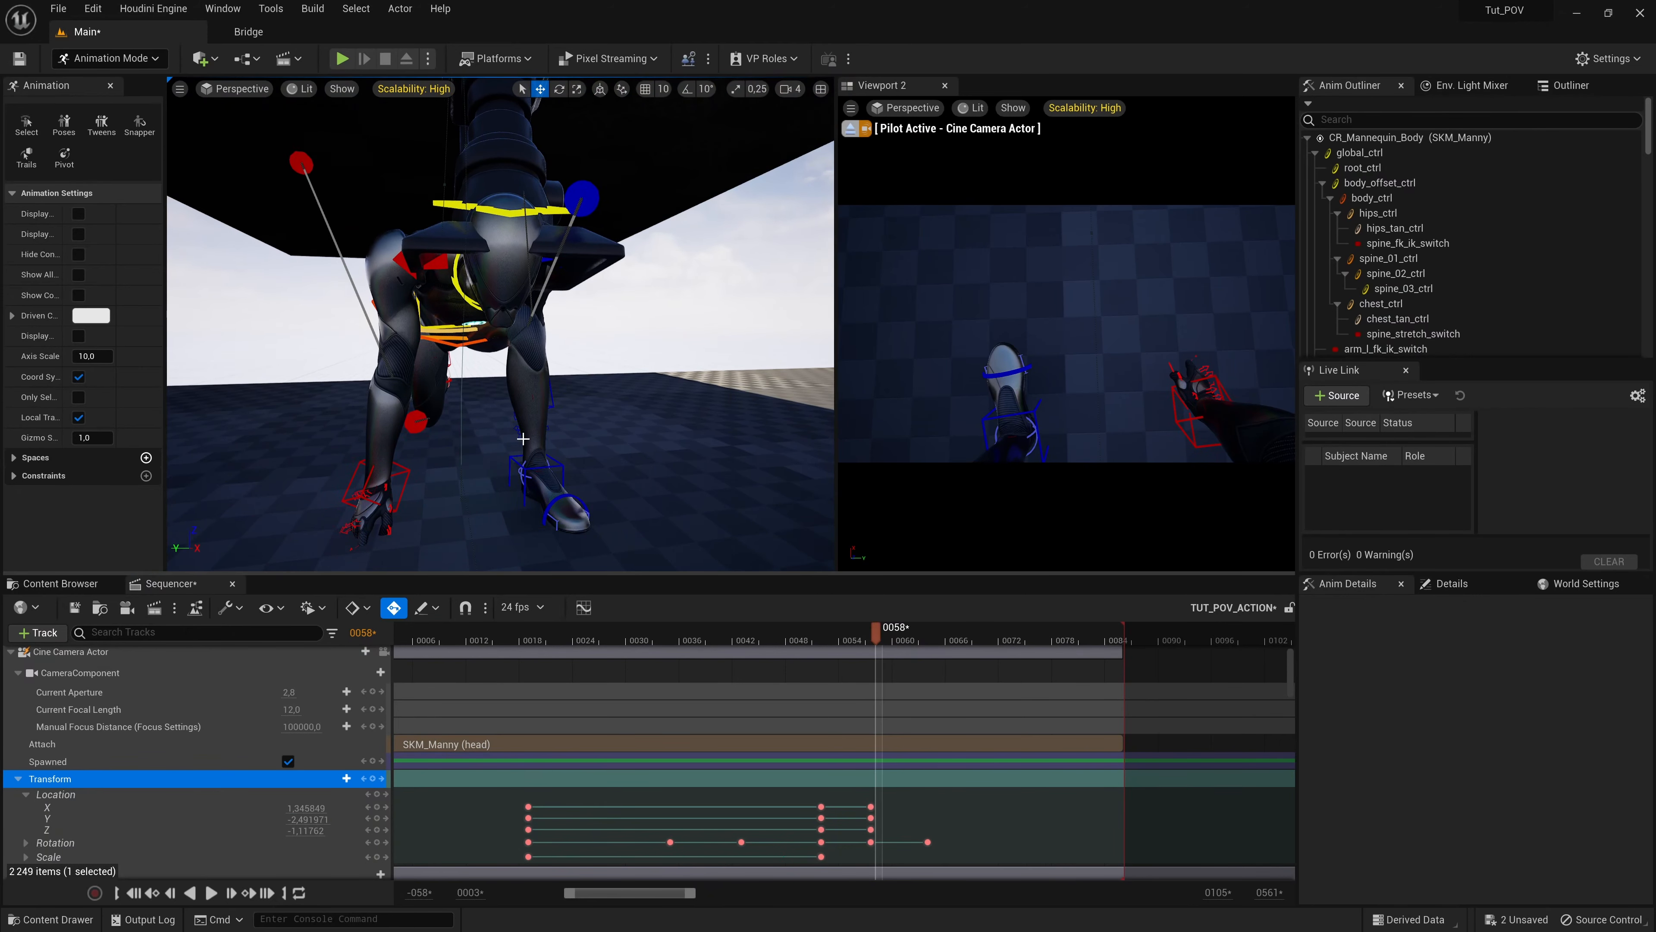
{"action": "left_click", "coordinate": [377, 496]}
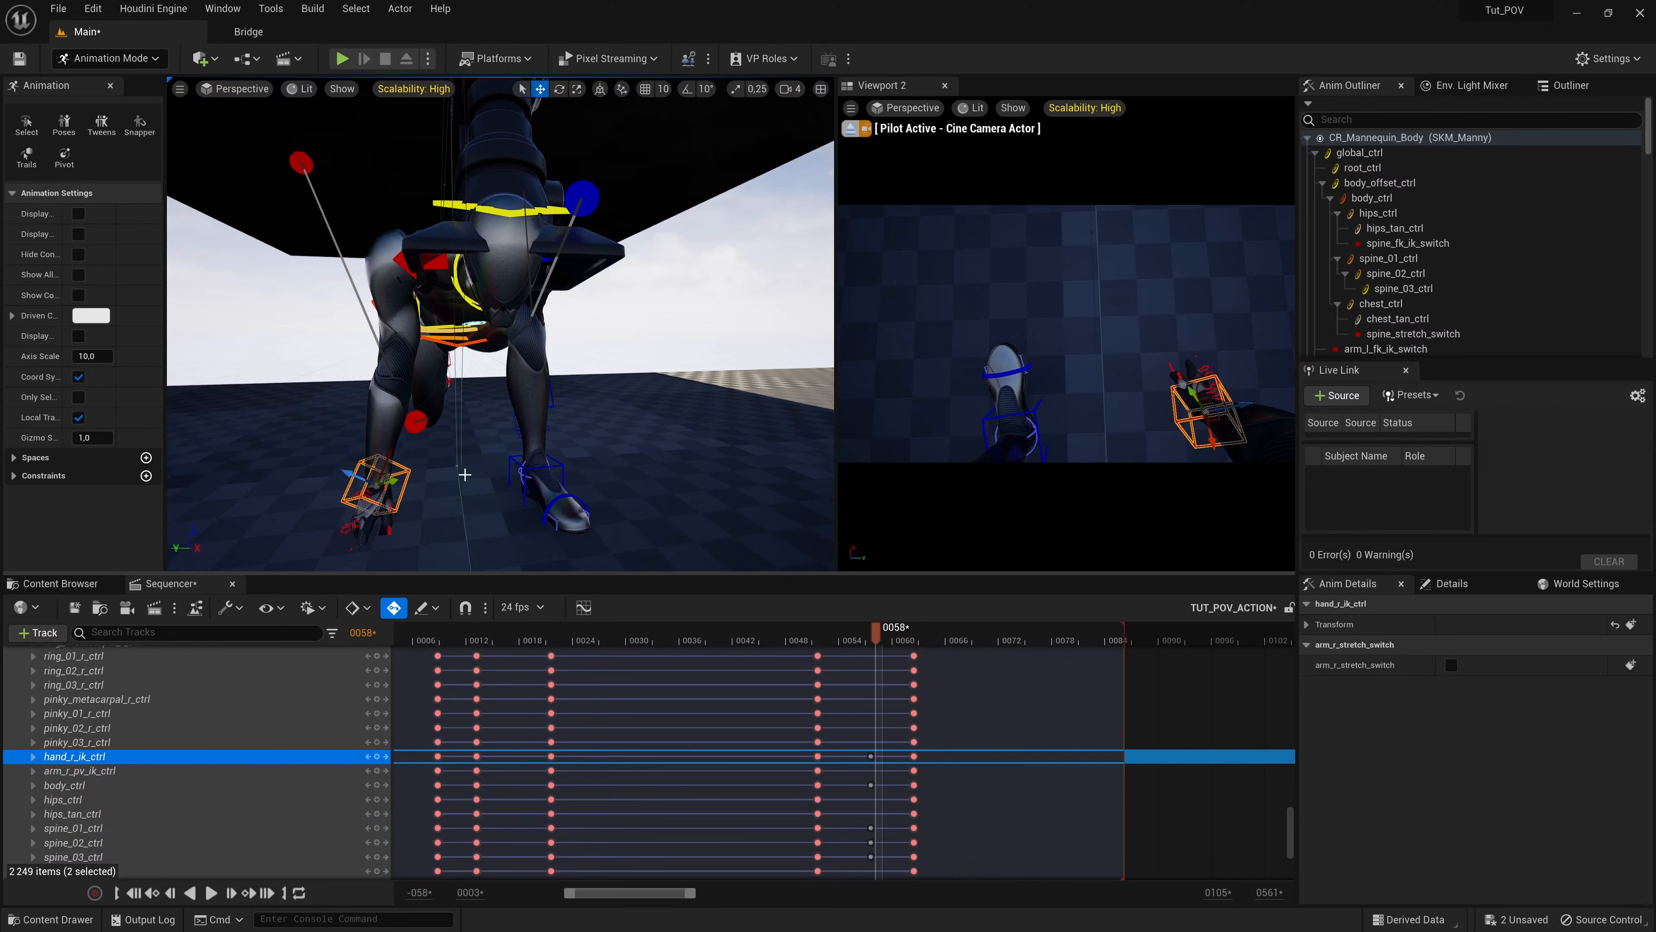
{"action": "left_click_drag", "start_coordinate": [519, 460], "coordinate": [604, 453], "text": "alt"}
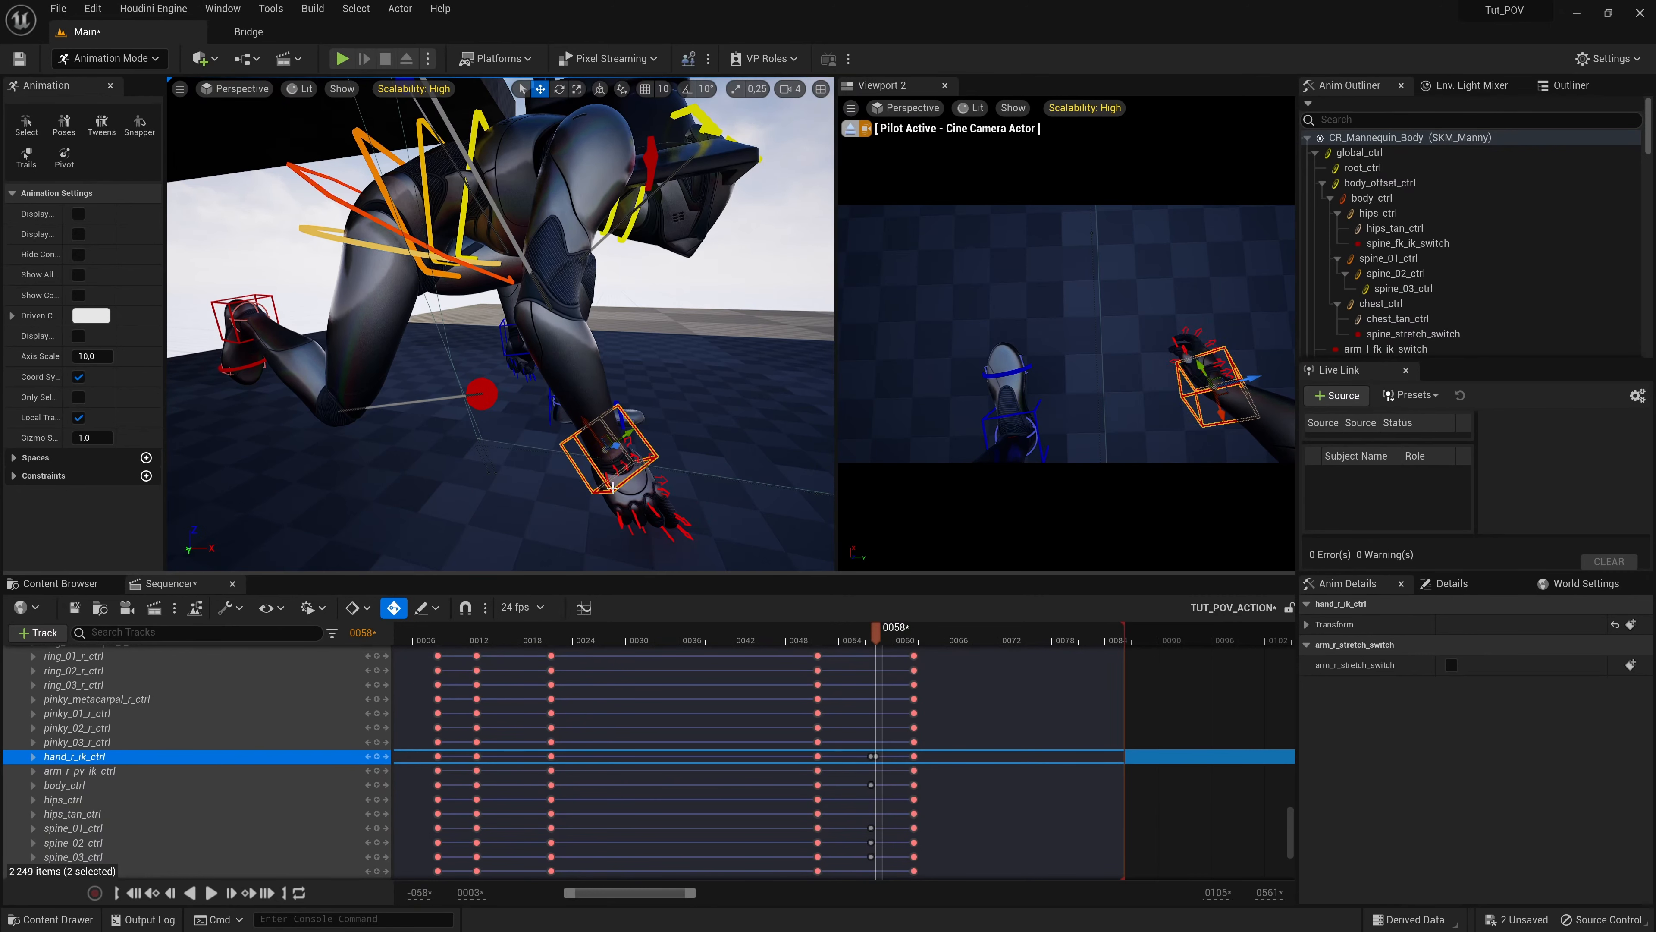
{"action": "right_click_drag", "start_coordinate": [682, 482], "coordinate": [671, 444]}
{"action": "key", "text": "e"}
{"action": "left_click_drag", "start_coordinate": [482, 378], "coordinate": [470, 358]}
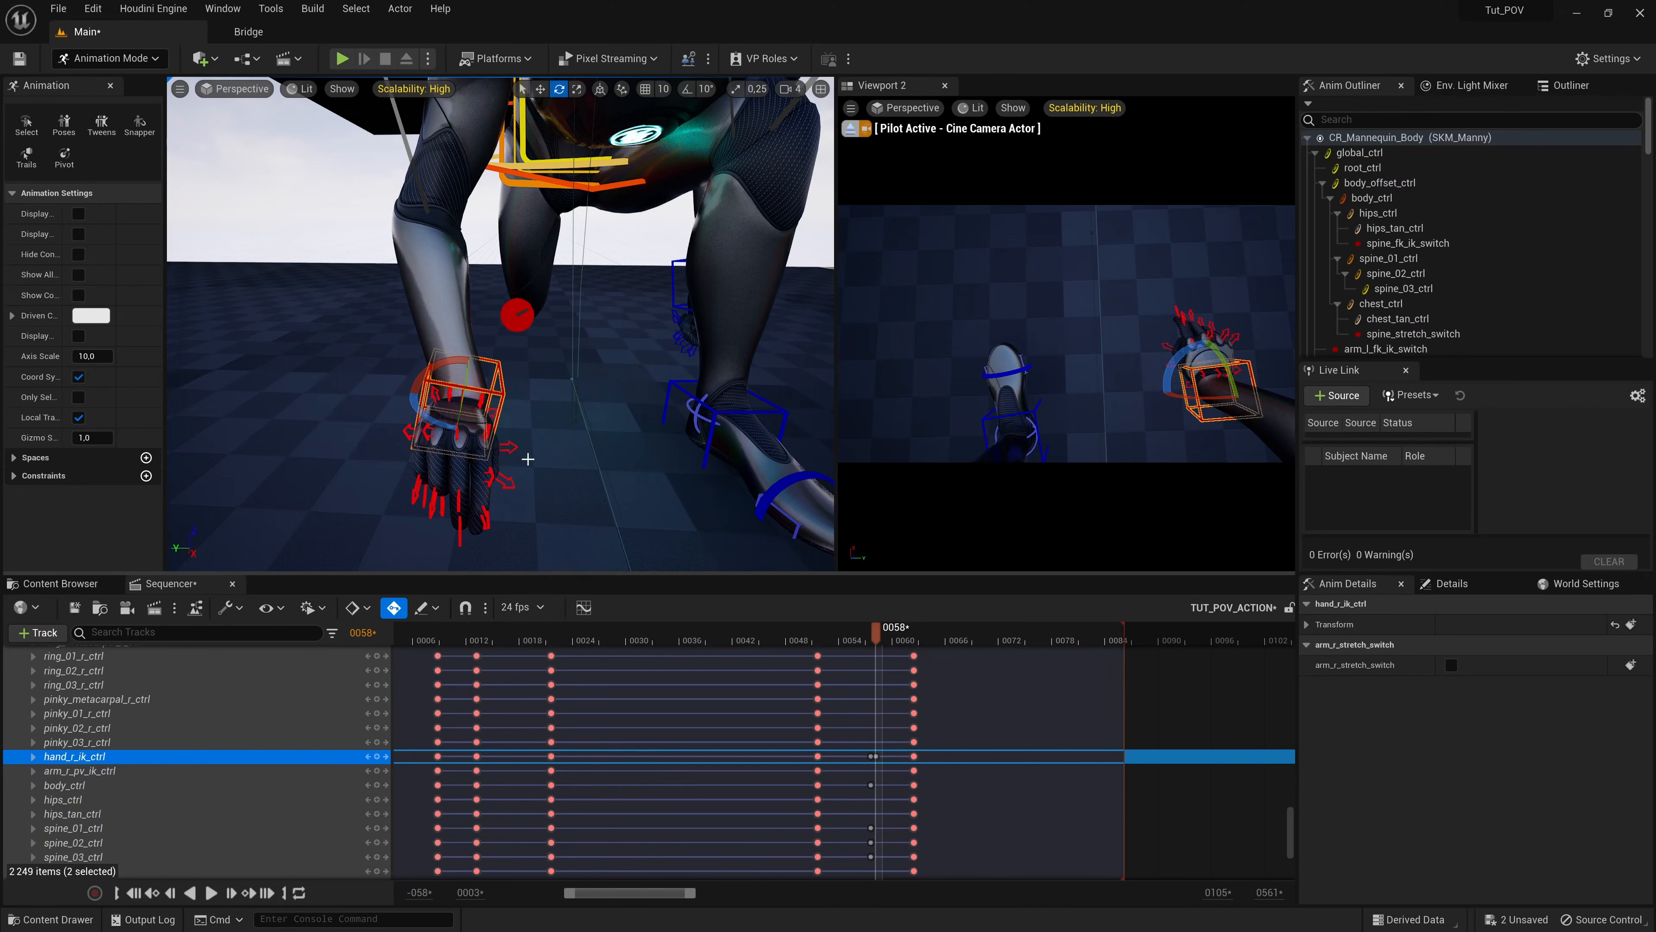
{"action": "left_click_drag", "start_coordinate": [444, 362], "coordinate": [1081, 472]}
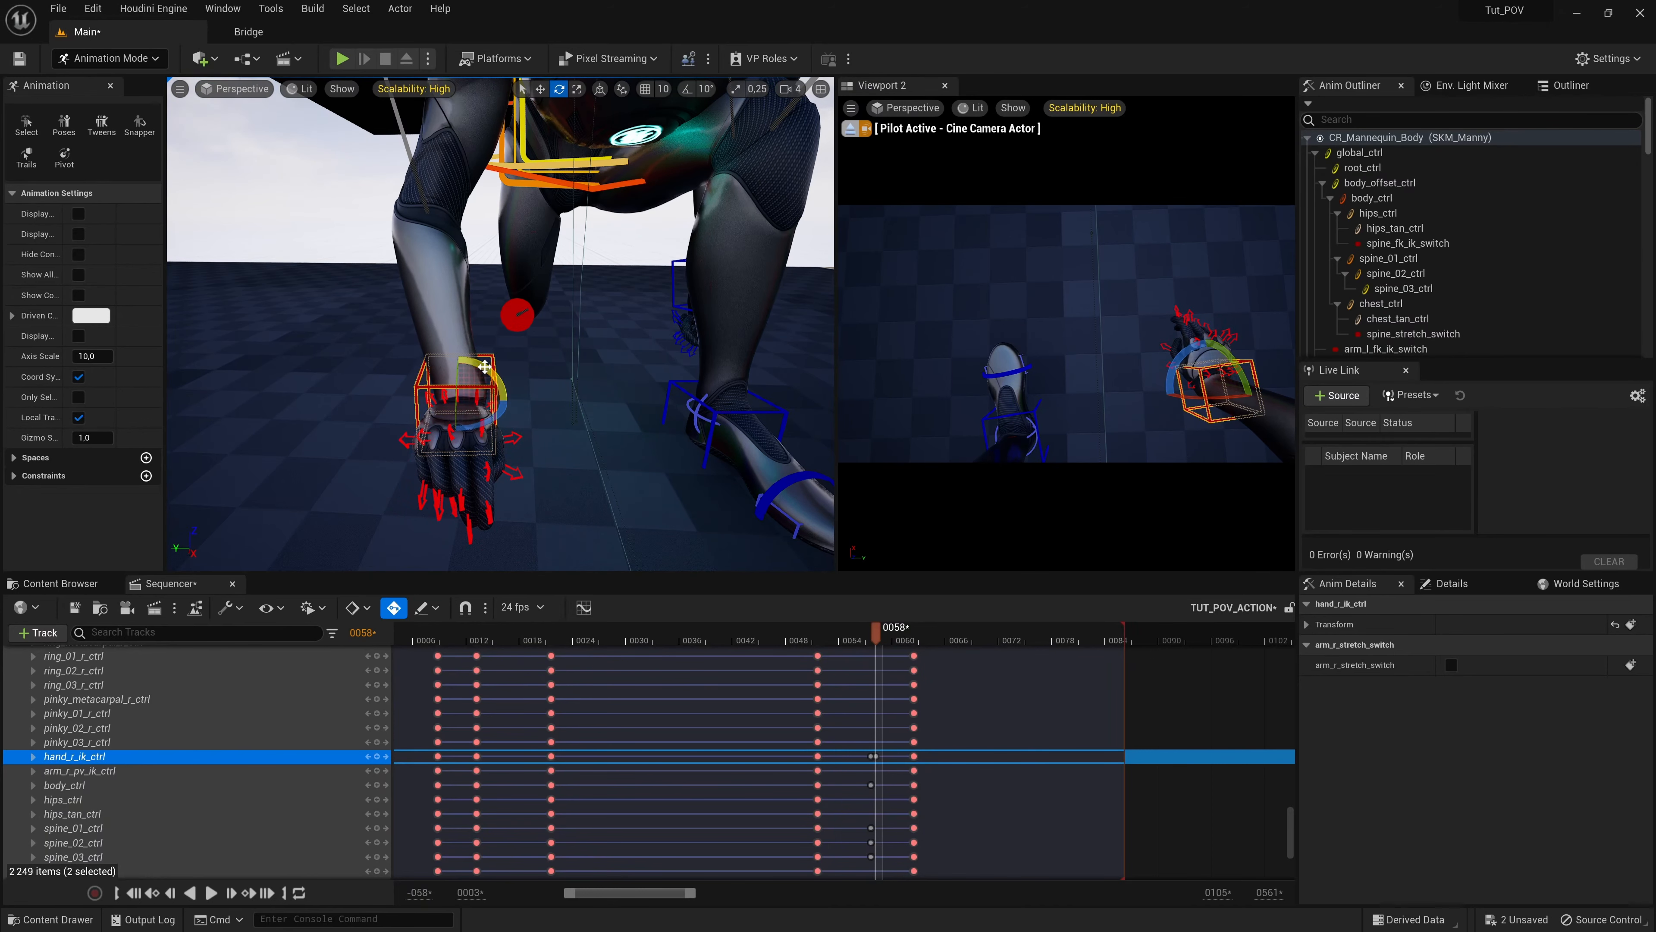
Step: Rotate index_01_r_ctrl, middle_01_r_ctrl, ring_01_r_ctrl and pinky_01_r_ctrl together at frame 58 to bend the finger bases against the floor
{"action": "key", "text": "r"}
{"action": "left_click", "coordinate": [483, 420]}
{"action": "left_click", "coordinate": [450, 425], "text": "shift"}
{"action": "left_click", "coordinate": [419, 434], "text": "shift"}
{"action": "left_click", "coordinate": [401, 442], "text": "shift"}
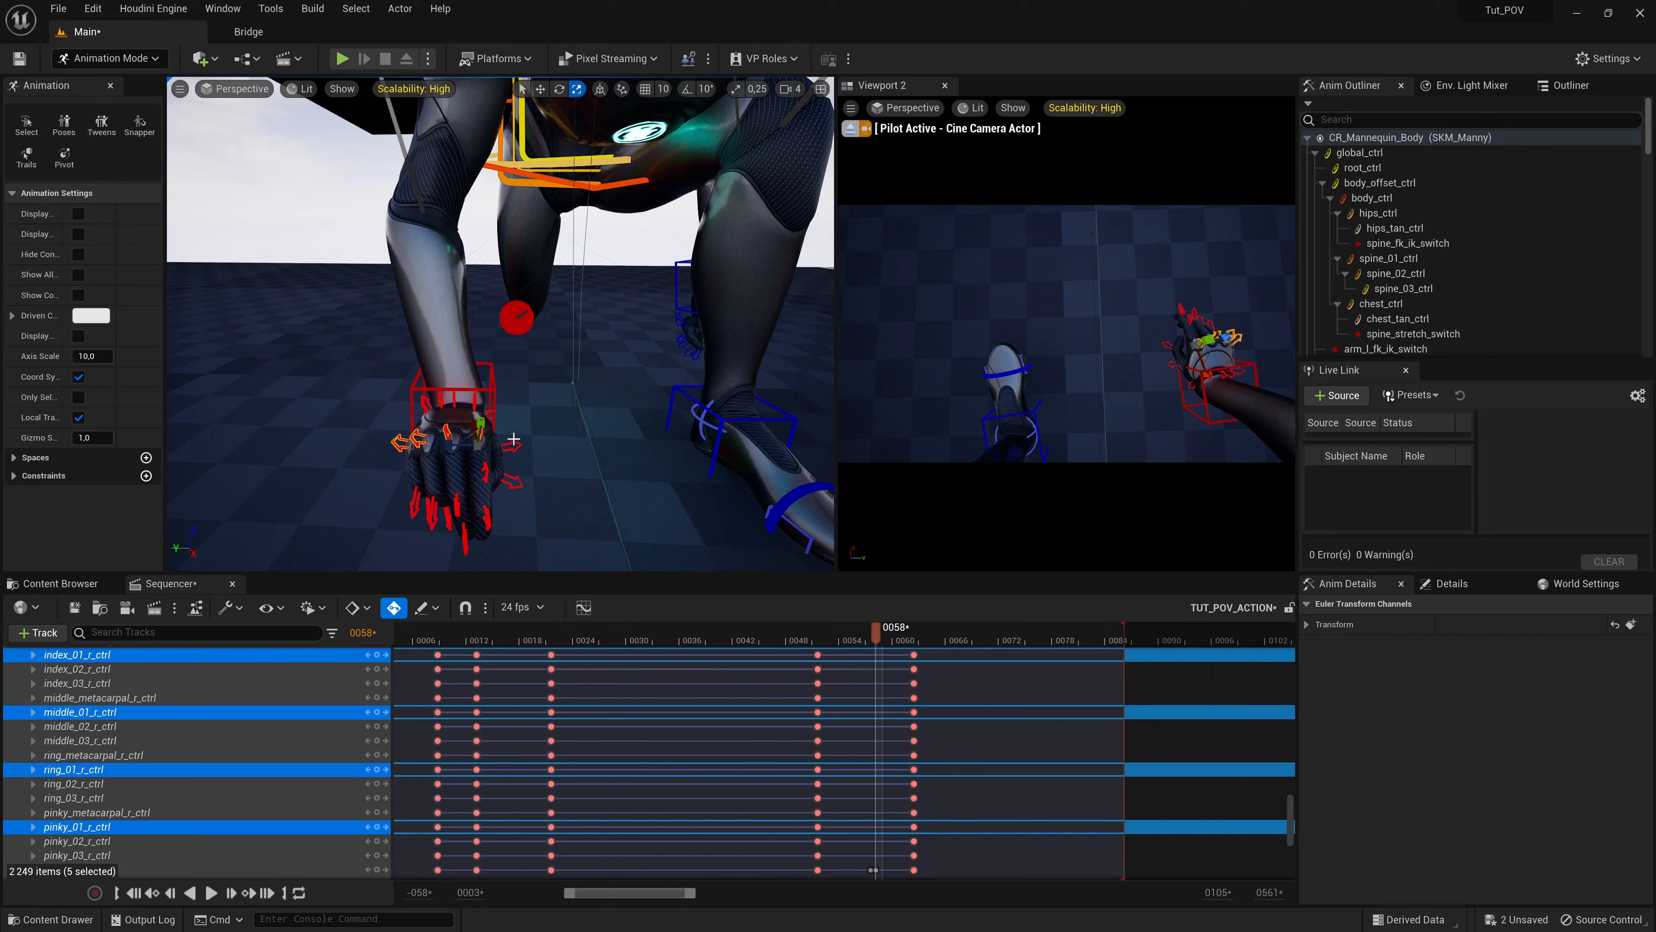
{"action": "key", "text": "e"}
{"action": "left_click_drag", "start_coordinate": [484, 424], "coordinate": [480, 408]}
Step: Bend the outer finger joints of the right hand at frame 58, including middle_03_r_ctrl, ring_03_r_ctrl and pinky_03_r_ctrl
{"action": "right_click_drag", "start_coordinate": [480, 407], "coordinate": [547, 405]}
{"action": "left_click", "coordinate": [445, 364]}
{"action": "left_click", "coordinate": [404, 378], "text": "shift"}
{"action": "left_click_drag", "start_coordinate": [461, 389], "coordinate": [476, 394]}
{"action": "left_click", "coordinate": [432, 424]}
{"action": "left_click", "coordinate": [483, 407], "text": "shift"}
{"action": "left_click", "coordinate": [527, 365], "text": "shift"}
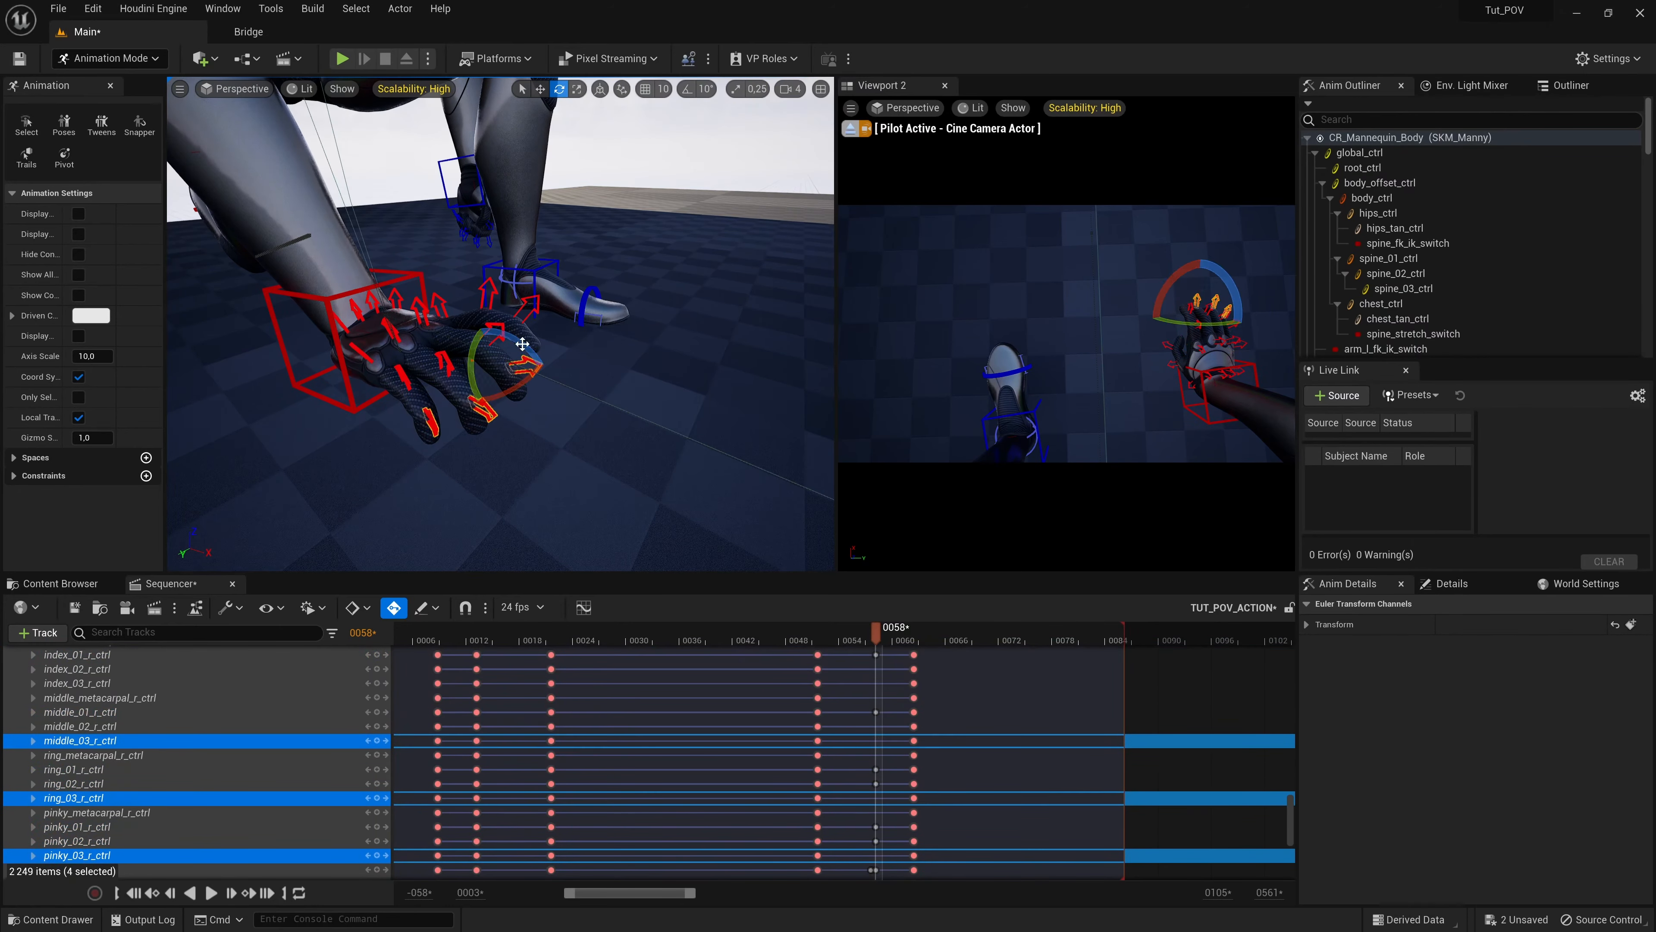
Step: Rotate thumb_01_r_ctrl and thumb_03_r_ctrl at frame 58 to shape the right thumb for the hand plant
{"action": "right_click_drag", "start_coordinate": [537, 353], "coordinate": [418, 362]}
{"action": "left_click", "coordinate": [525, 363]}
{"action": "left_click_drag", "start_coordinate": [540, 346], "coordinate": [533, 331]}
{"action": "left_click", "coordinate": [527, 291]}
{"action": "left_click_drag", "start_coordinate": [535, 278], "coordinate": [534, 276]}
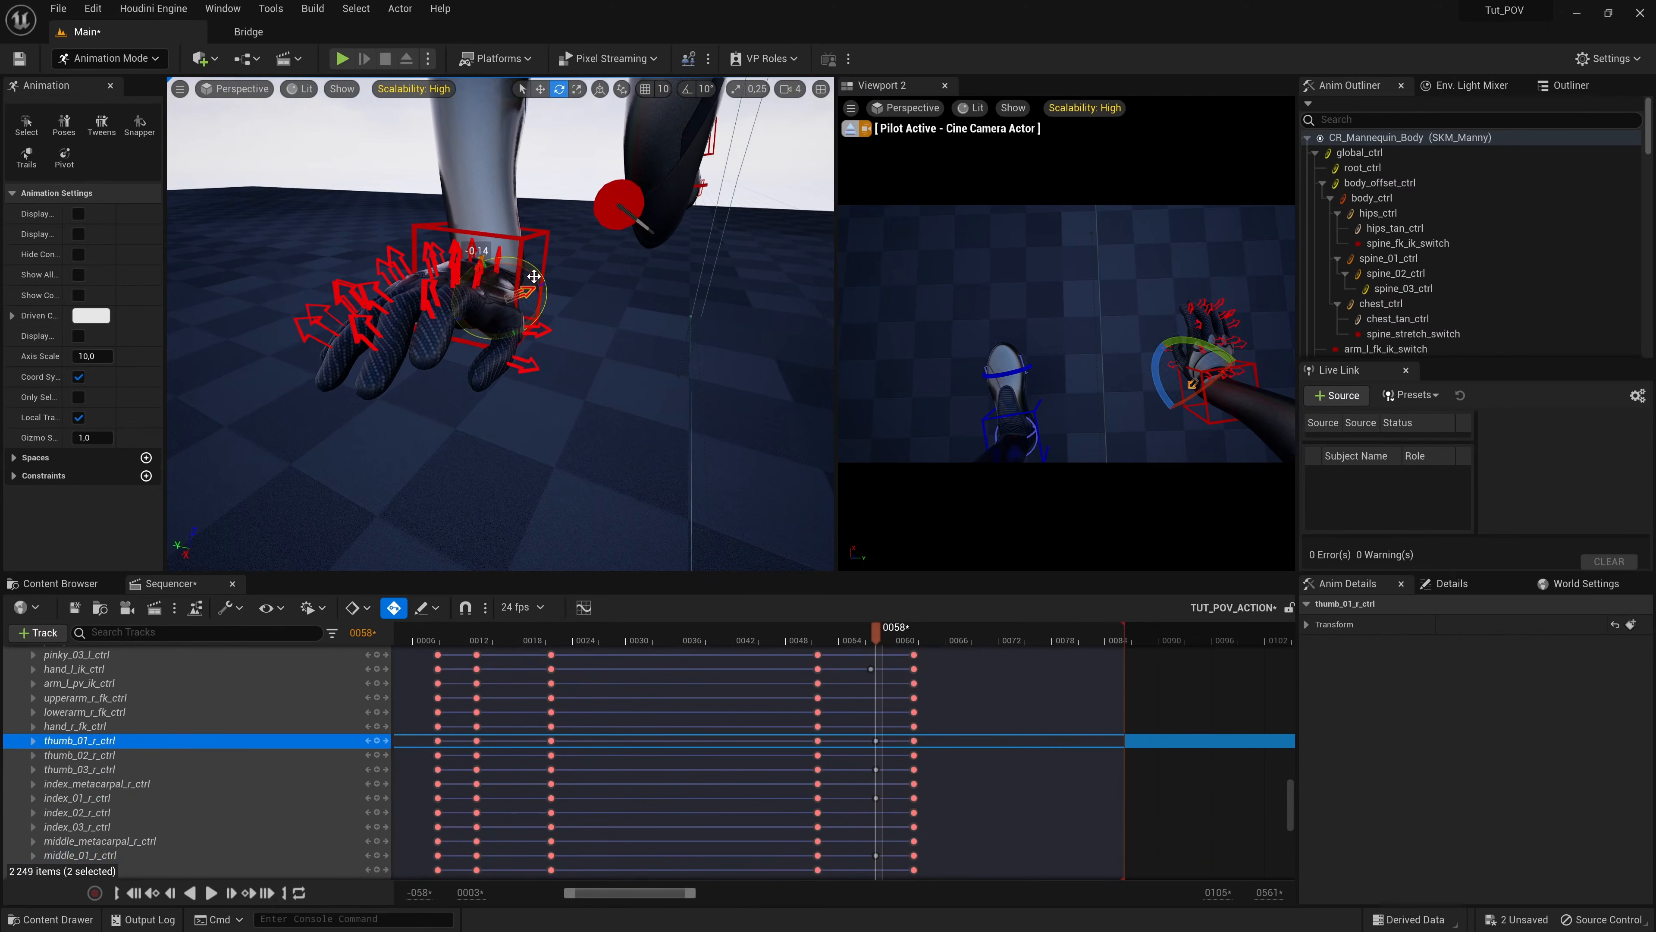
{"action": "left_click", "coordinate": [527, 365]}
{"action": "left_click_drag", "start_coordinate": [540, 347], "coordinate": [538, 343]}
Step: Shift the right-hand finger control keys from frame 58 back towards frame 57
{"action": "left_click_drag", "start_coordinate": [875, 634], "coordinate": [876, 658]}
{"action": "key", "text": "Left"}
{"action": "scroll", "coordinate": [892, 764], "scroll_direction": "up", "scroll_amount": 5}
{"action": "scroll", "coordinate": [887, 744], "scroll_direction": "down", "scroll_amount": 7}
{"action": "scroll", "coordinate": [879, 721], "scroll_direction": "down", "scroll_amount": 4}
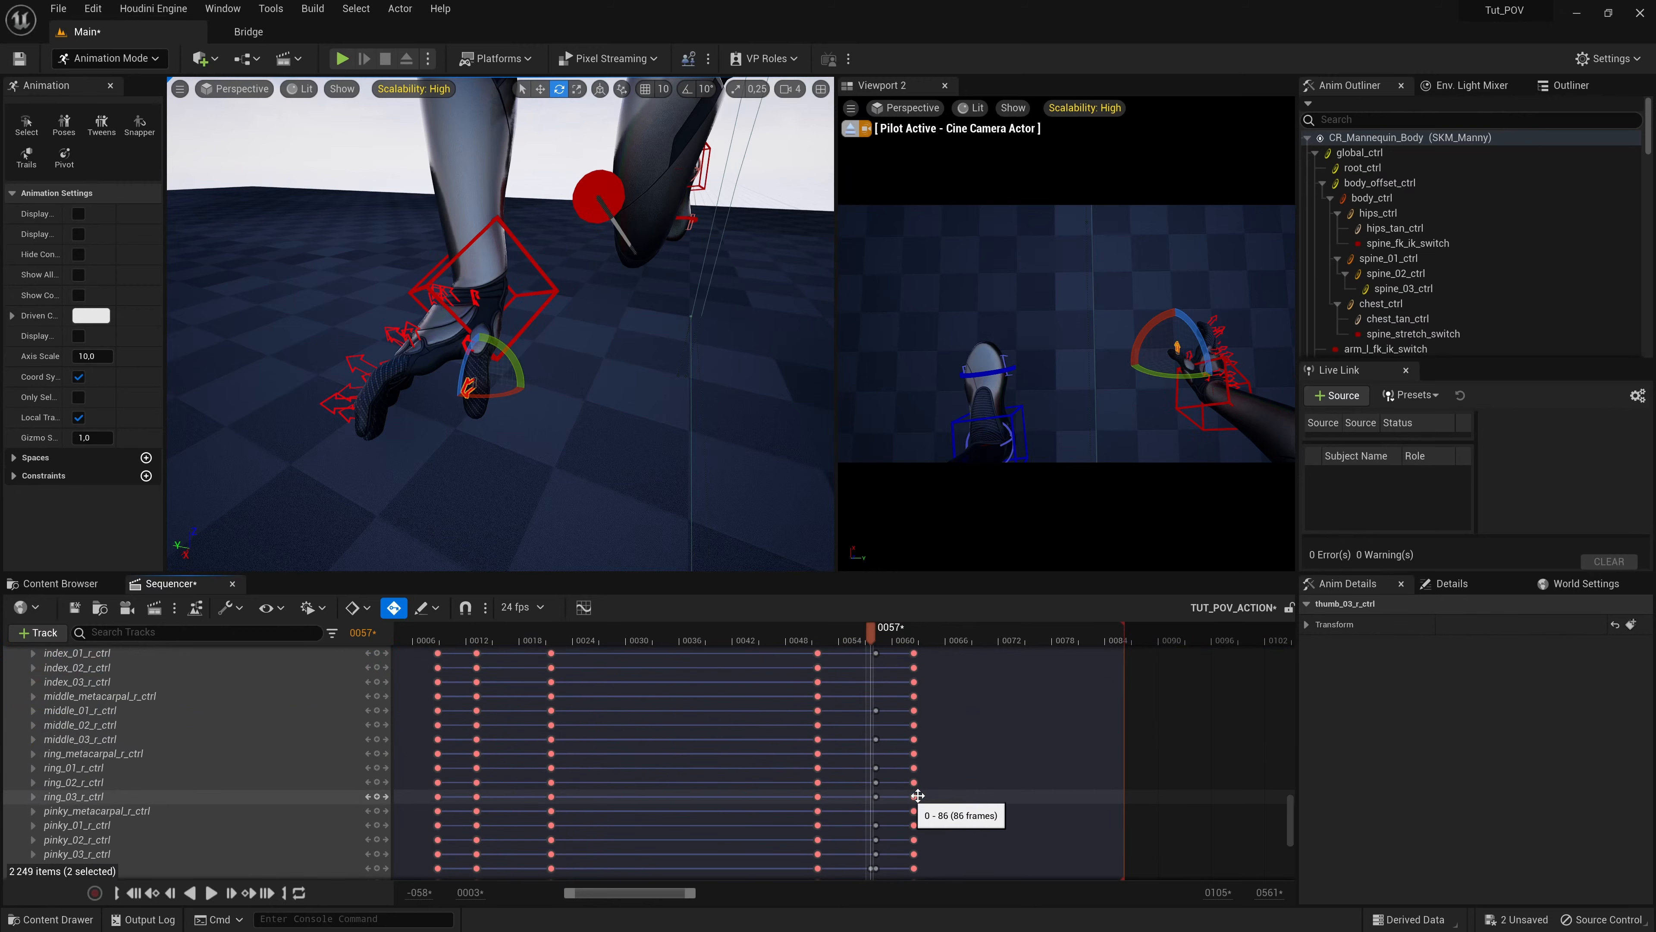
{"action": "scroll", "coordinate": [917, 792], "scroll_direction": "down", "scroll_amount": 4}
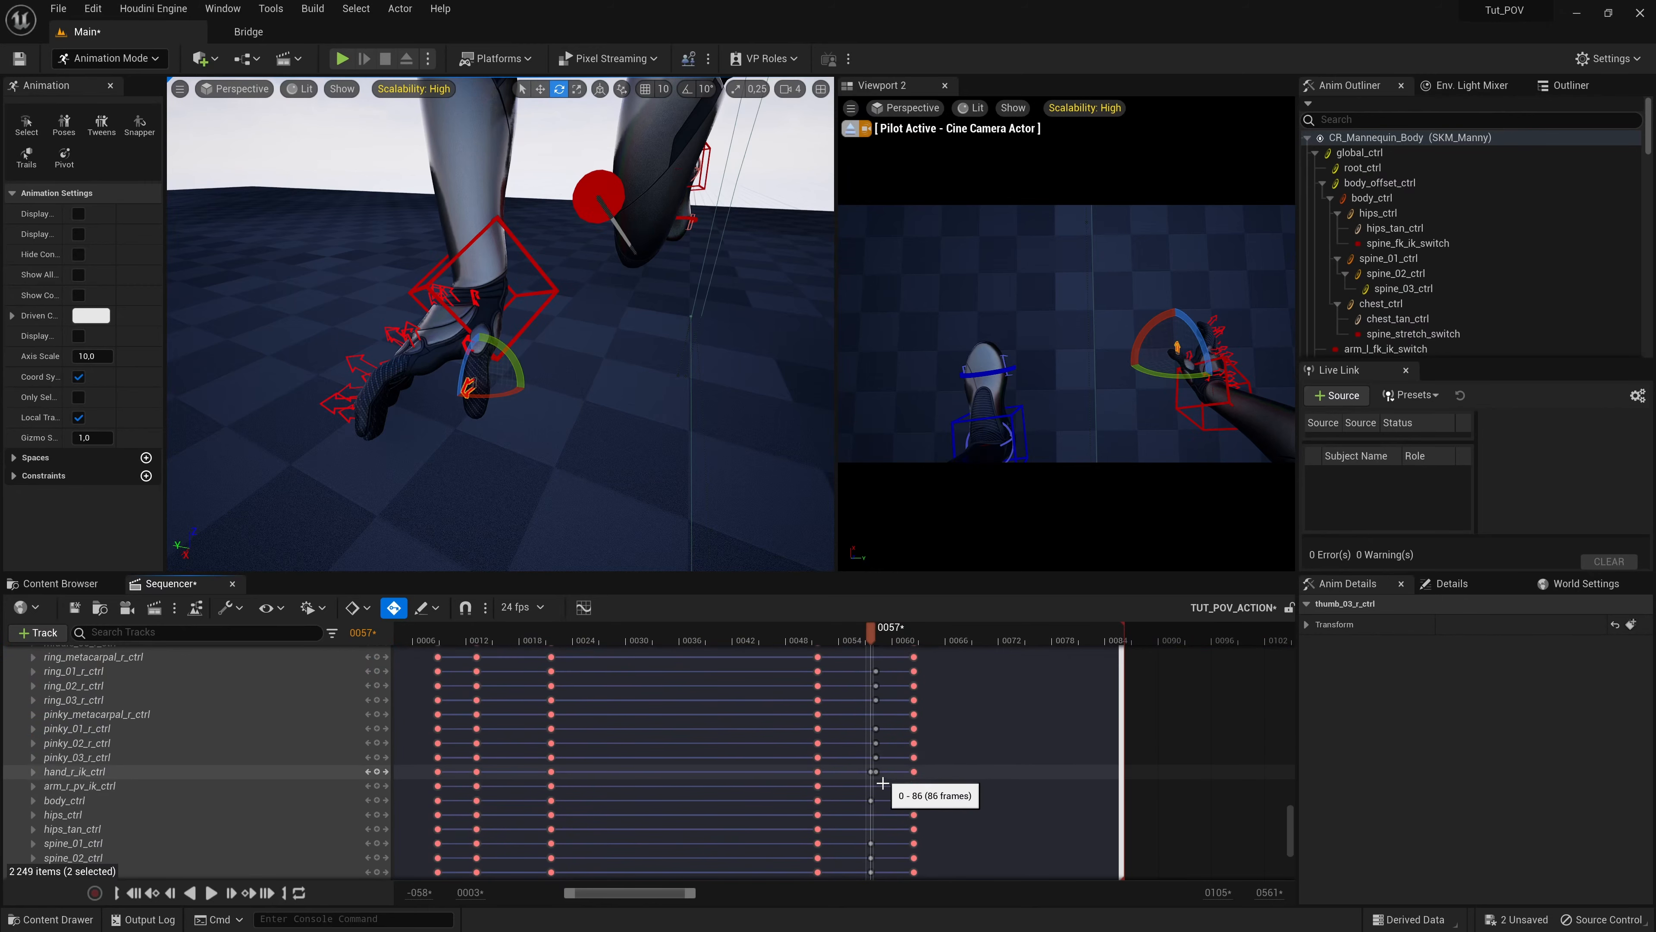
{"action": "key", "text": "Right"}
{"action": "scroll", "coordinate": [883, 782], "scroll_direction": "up", "scroll_amount": 8}
{"action": "mouse_move", "coordinate": [868, 764]}
{"action": "left_mouse_down"}
{"action": "mouse_move", "coordinate": [891, 809]}
{"action": "mouse_move", "coordinate": [876, 741]}
{"action": "left_mouse_up"}
{"action": "scroll", "coordinate": [877, 800], "scroll_direction": "down", "scroll_amount": 2}
{"action": "scroll", "coordinate": [889, 808], "scroll_direction": "down", "scroll_amount": 2}
{"action": "scroll", "coordinate": [891, 810], "scroll_direction": "down", "scroll_amount": 3}
{"action": "scroll", "coordinate": [885, 759], "scroll_direction": "down", "scroll_amount": 2}
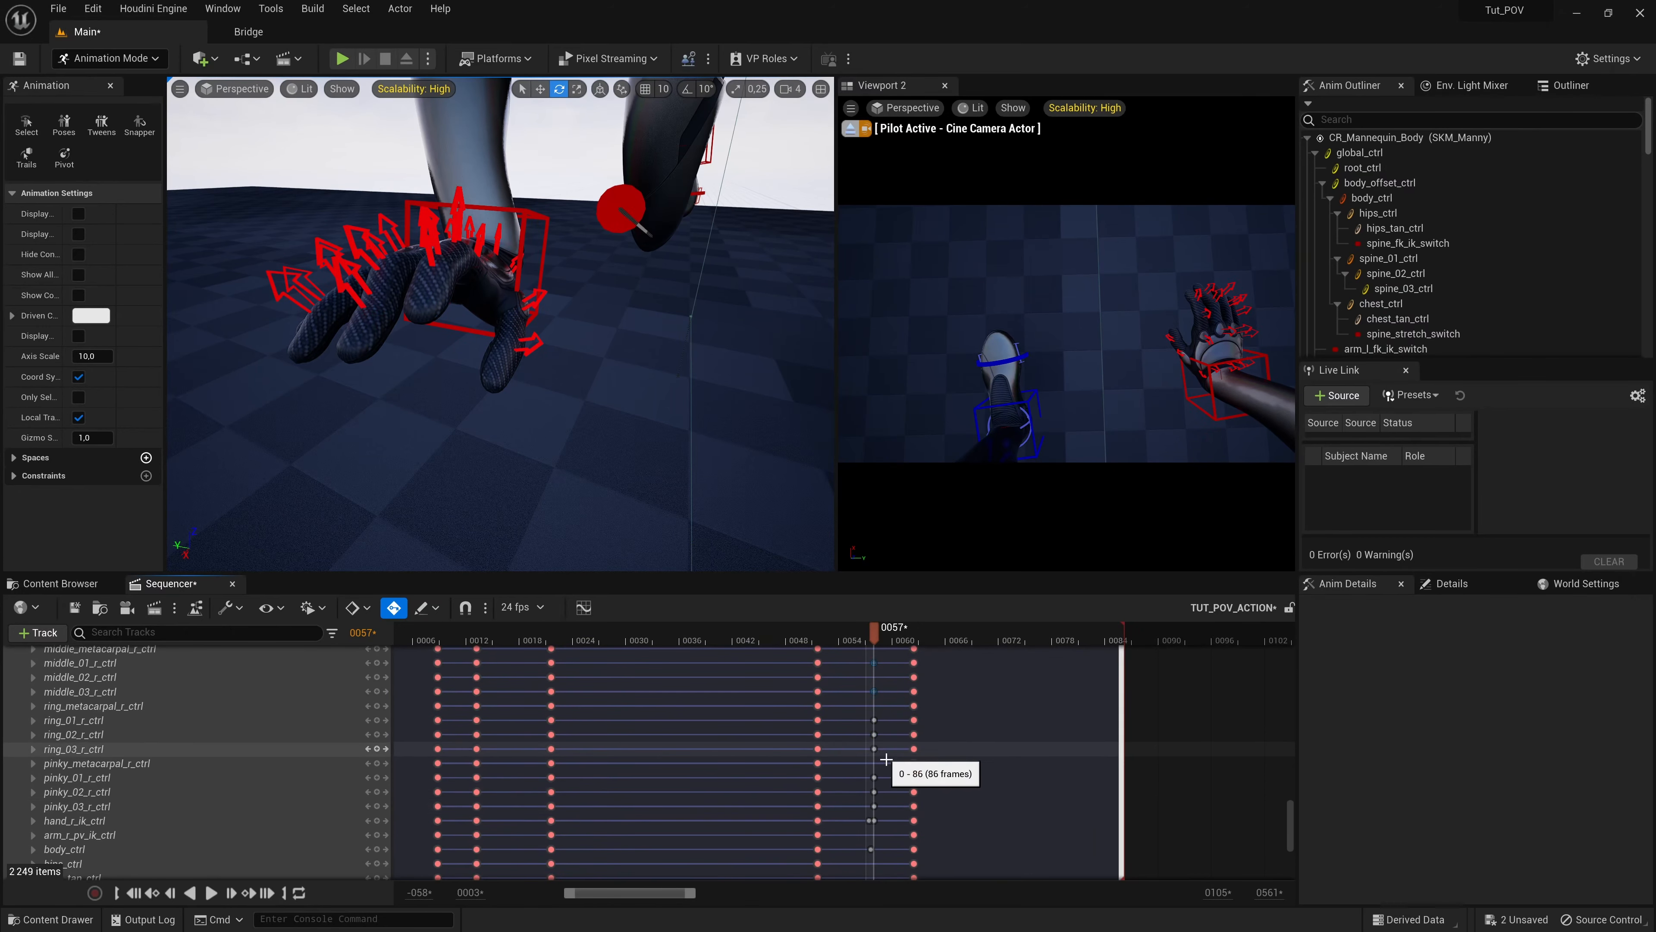
{"action": "scroll", "coordinate": [866, 825], "scroll_direction": "down", "scroll_amount": 4}
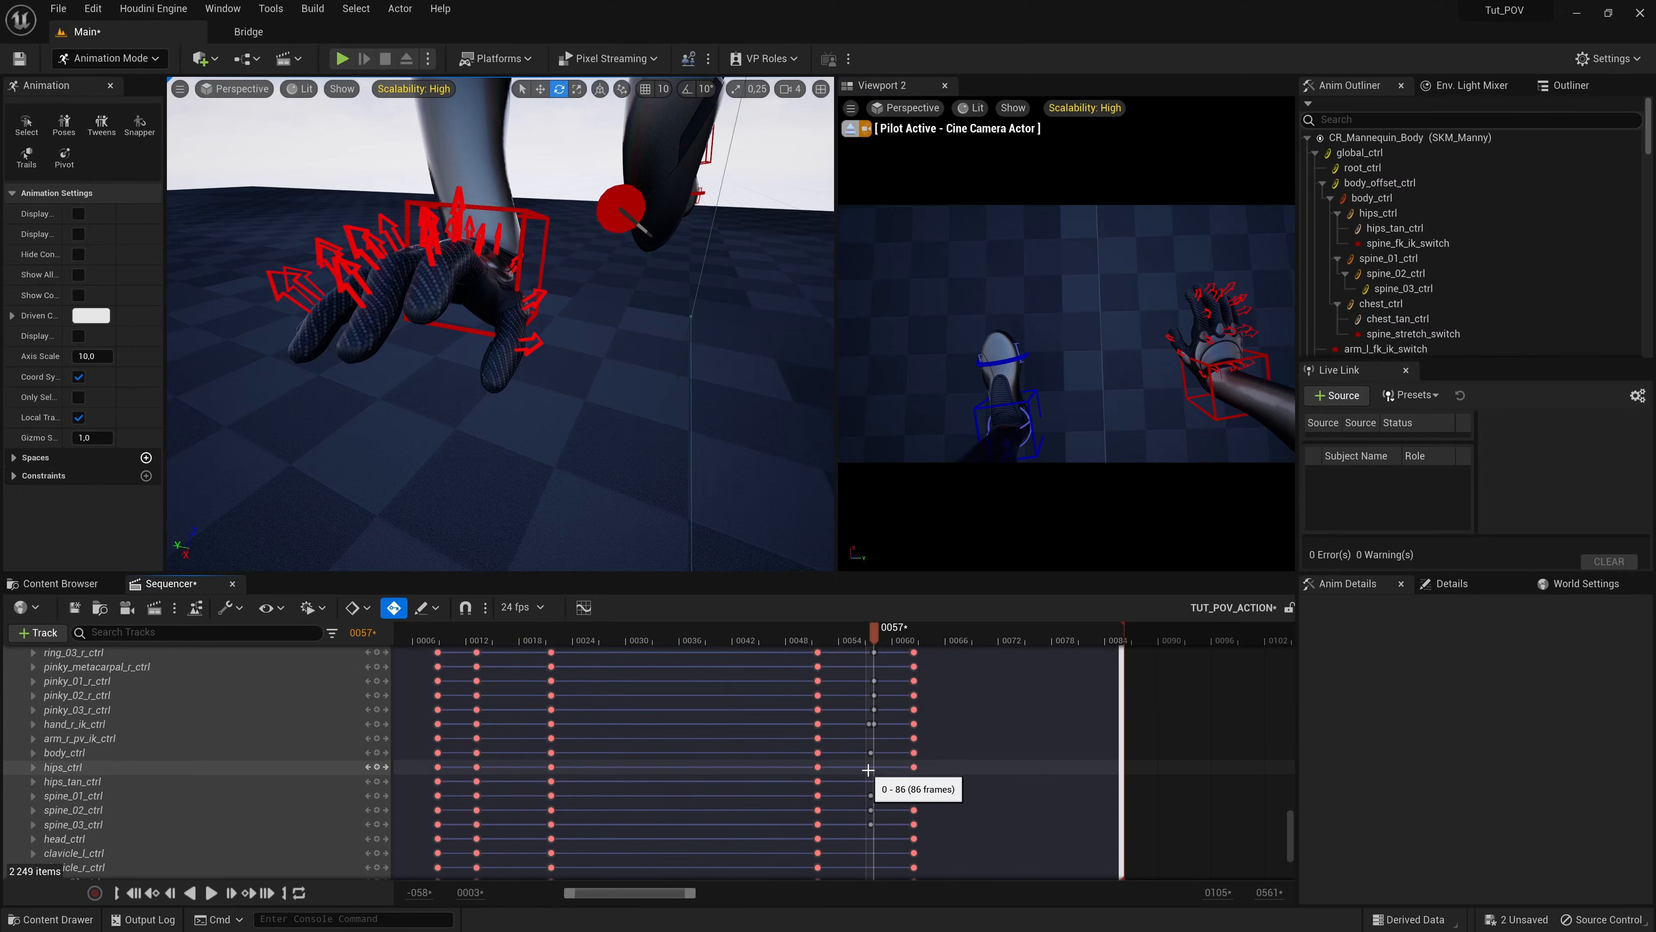
Step: Undo the last key changes on the right-hand controls around frame 57
{"action": "key", "text": "ctrl+z"}
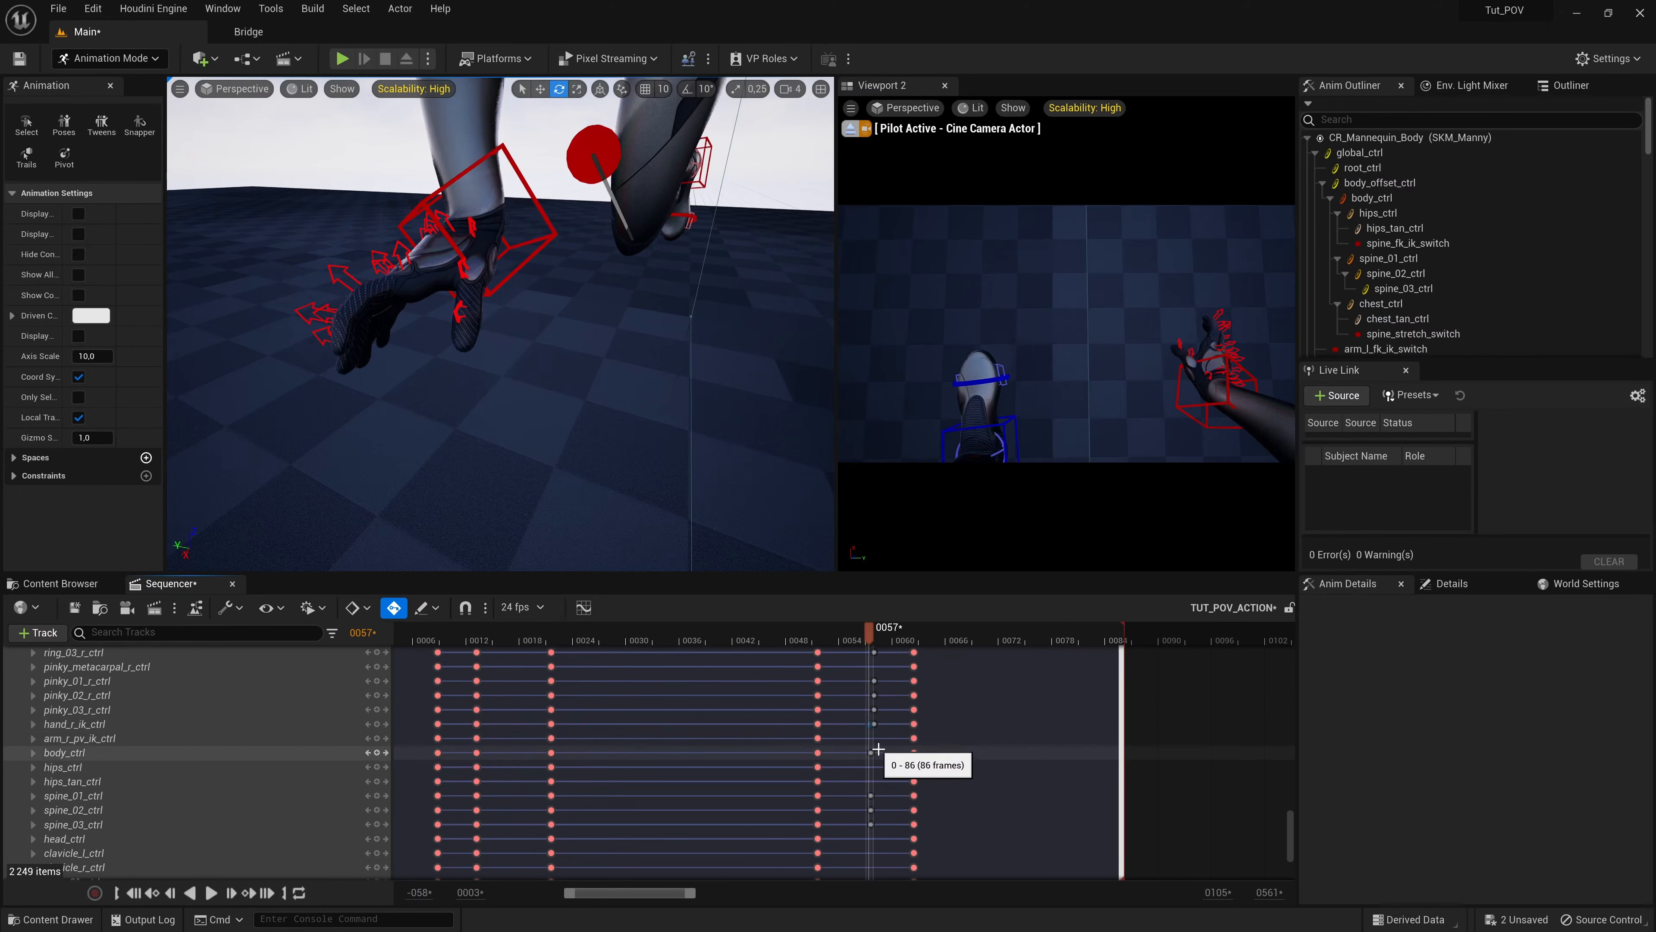
{"action": "key", "text": "ctrl+z"}
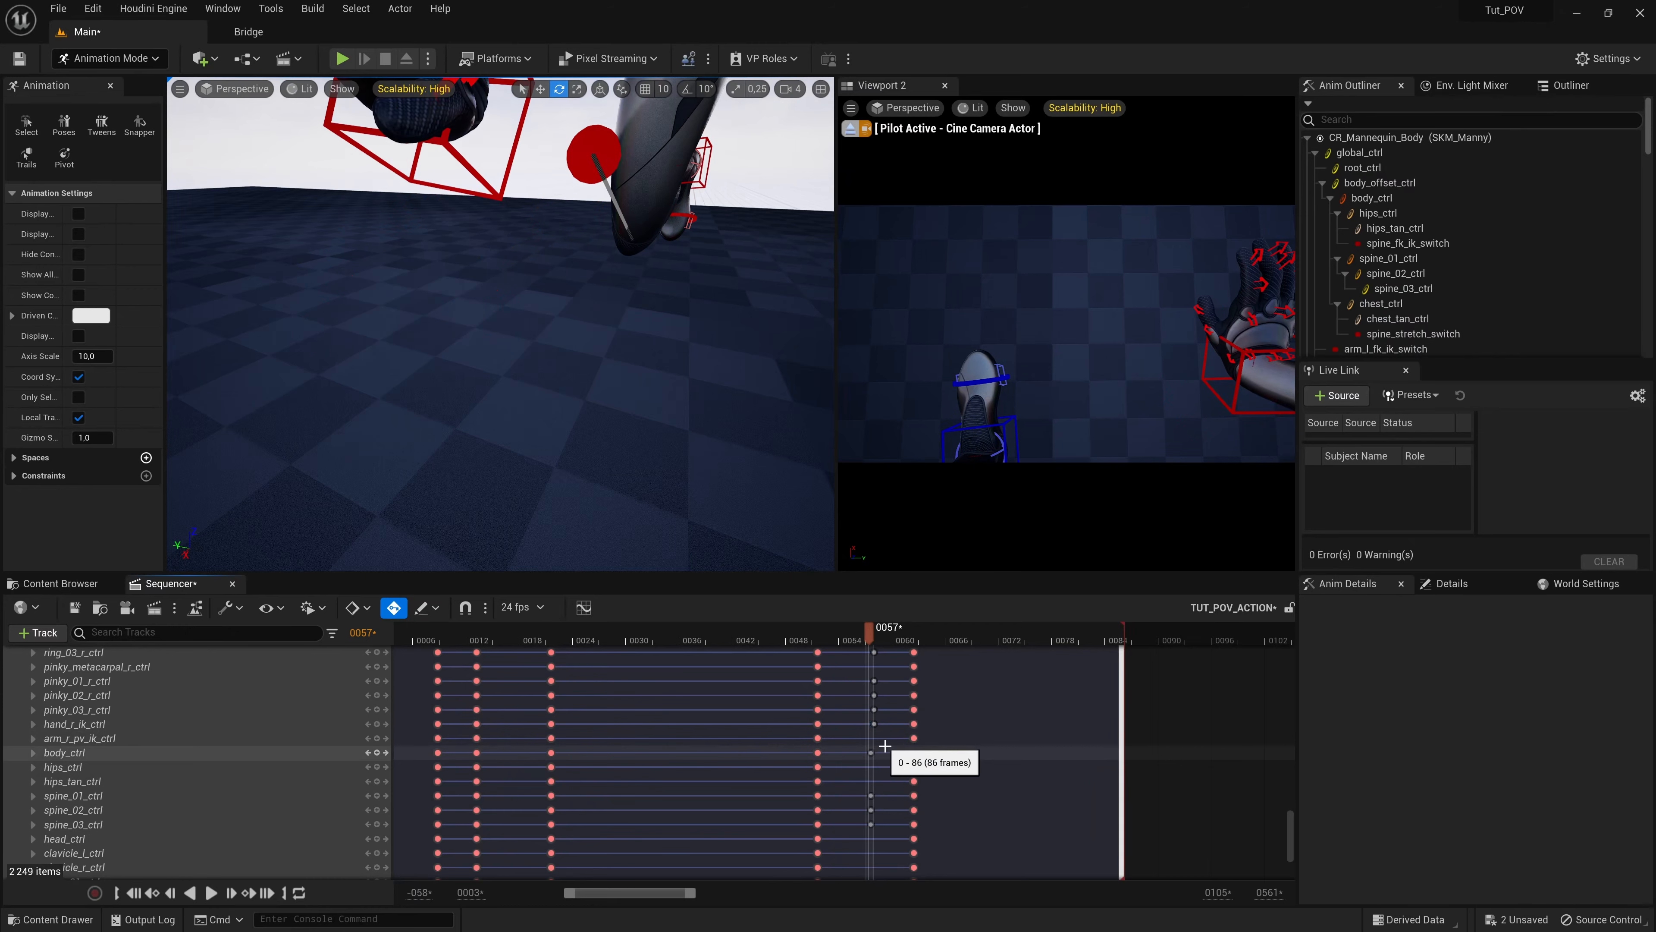
{"action": "scroll", "coordinate": [877, 711], "scroll_direction": "up", "scroll_amount": 4}
{"action": "scroll", "coordinate": [867, 664], "scroll_direction": "up", "scroll_amount": 4}
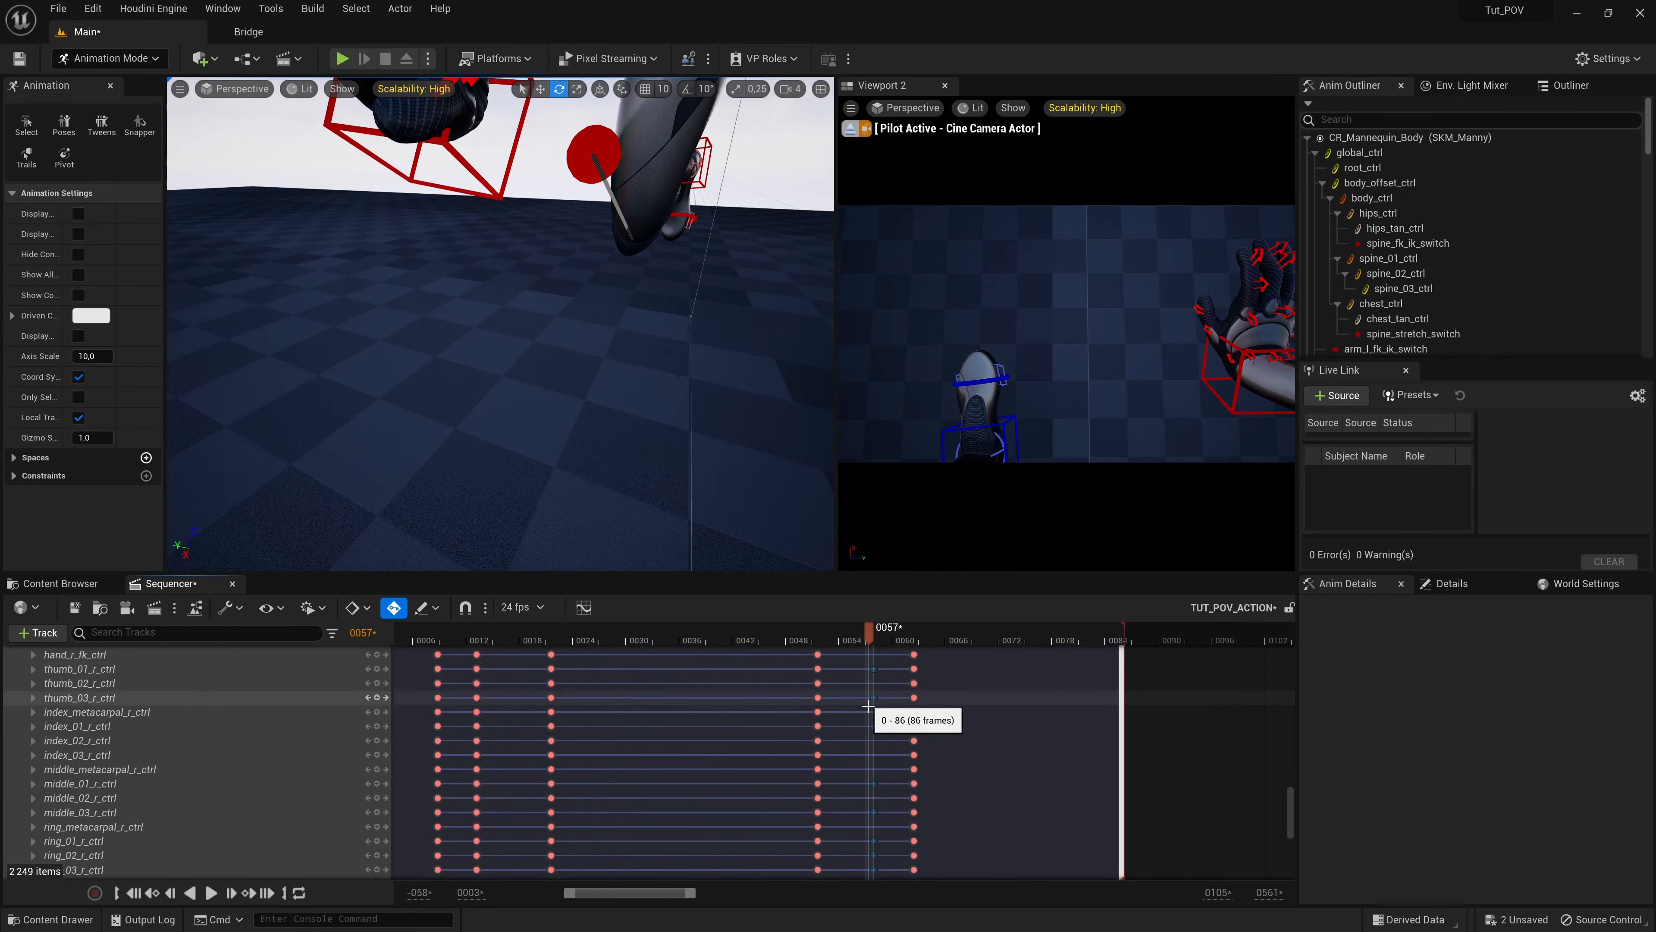
{"action": "key", "text": "ctrl+z"}
{"action": "scroll", "coordinate": [885, 722], "scroll_direction": "up", "scroll_amount": 10}
{"action": "scroll", "coordinate": [877, 721], "scroll_direction": "down", "scroll_amount": 7}
{"action": "scroll", "coordinate": [874, 720], "scroll_direction": "down", "scroll_amount": 1}
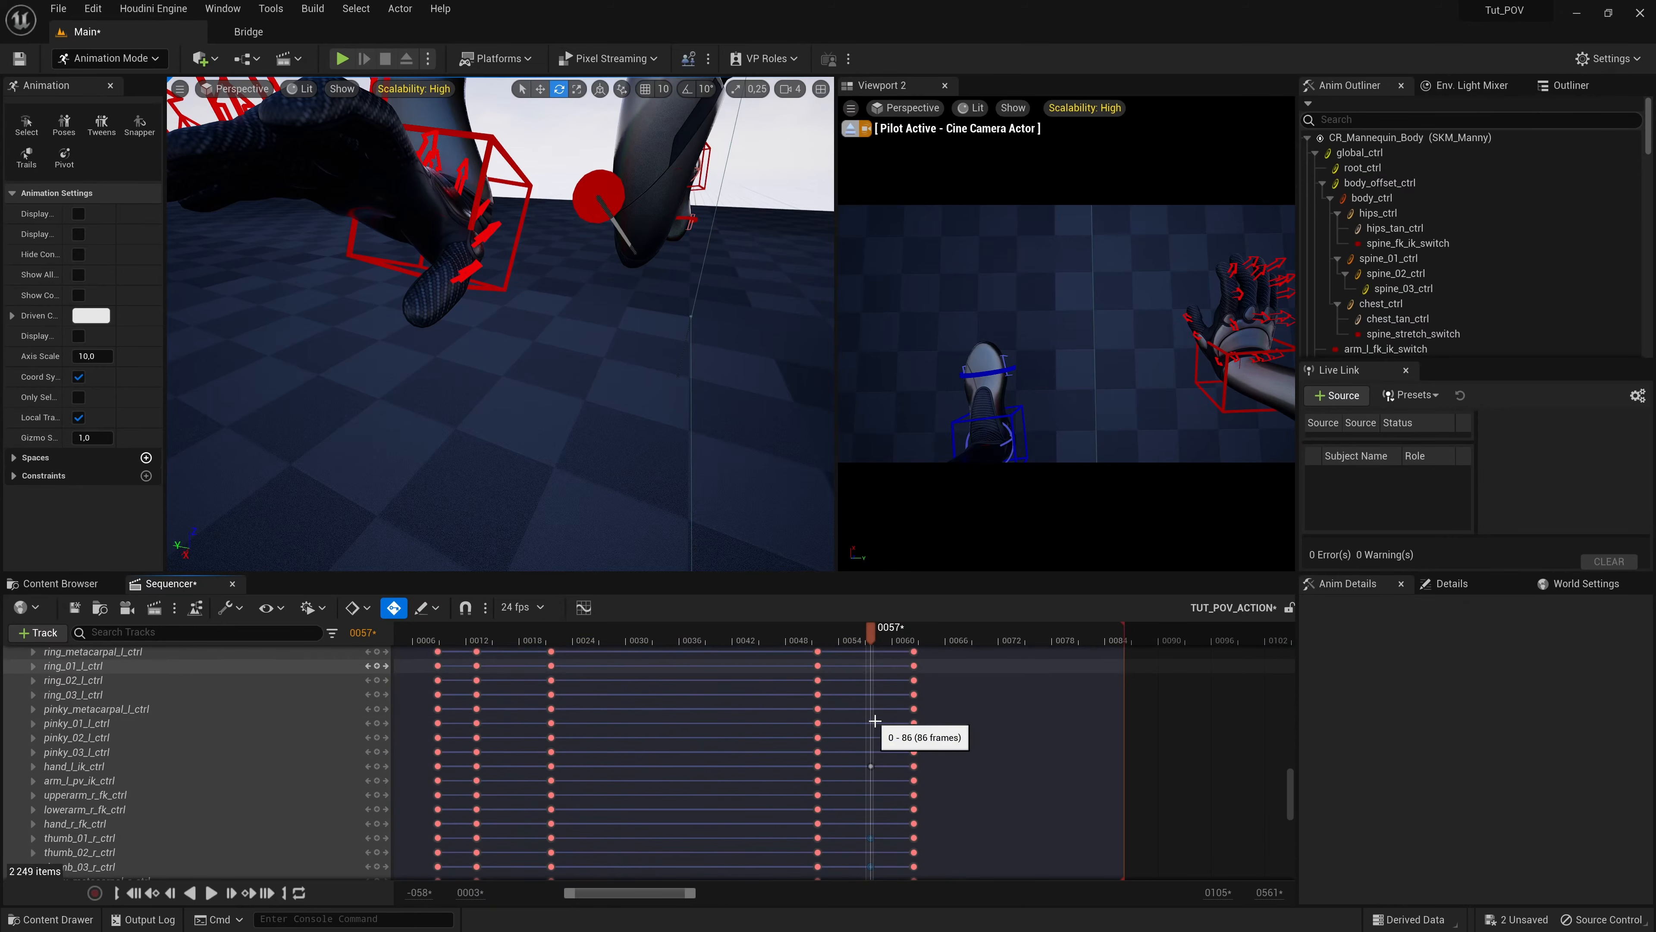
Step: Play back and scrub the jump and landing from a wide view to examine the body motion and the POV framing
{"action": "left_click", "coordinate": [843, 641]}
{"action": "key", "text": "space"}
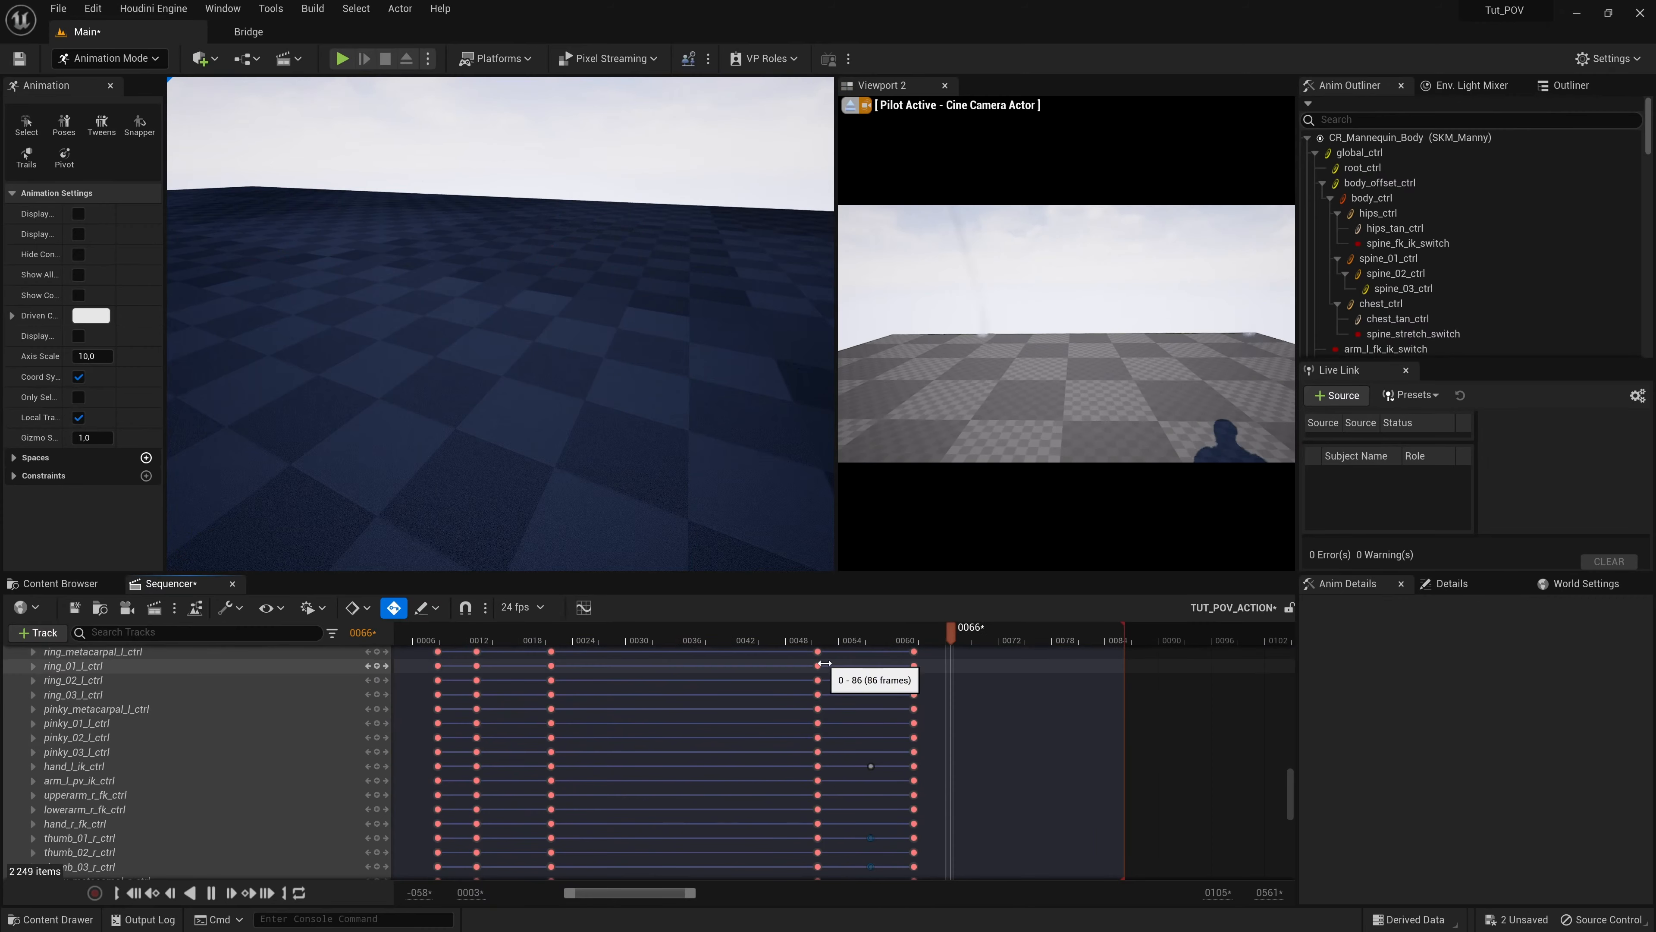
{"action": "left_click_drag", "start_coordinate": [847, 641], "coordinate": [830, 642]}
{"action": "right_click_drag", "start_coordinate": [500, 326], "coordinate": [551, 284]}
{"action": "key", "text": "s"}
{"action": "right_click_drag", "start_coordinate": [561, 392], "coordinate": [562, 421]}
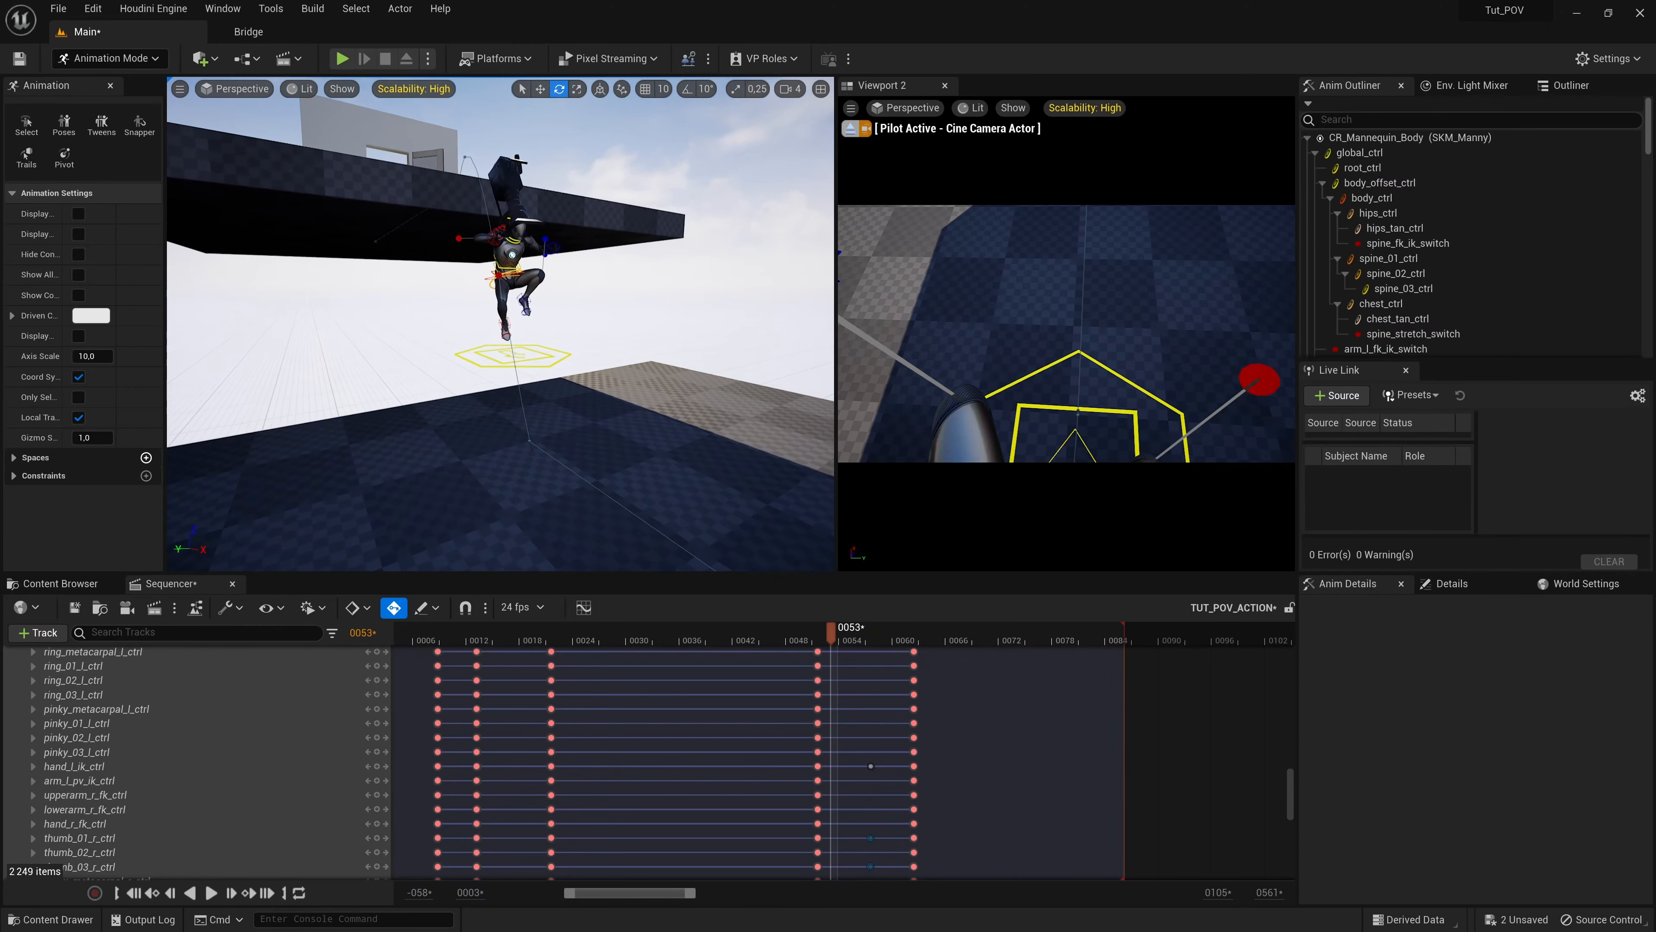
{"action": "left_click_drag", "start_coordinate": [828, 631], "coordinate": [789, 638]}
{"action": "key", "text": "space"}
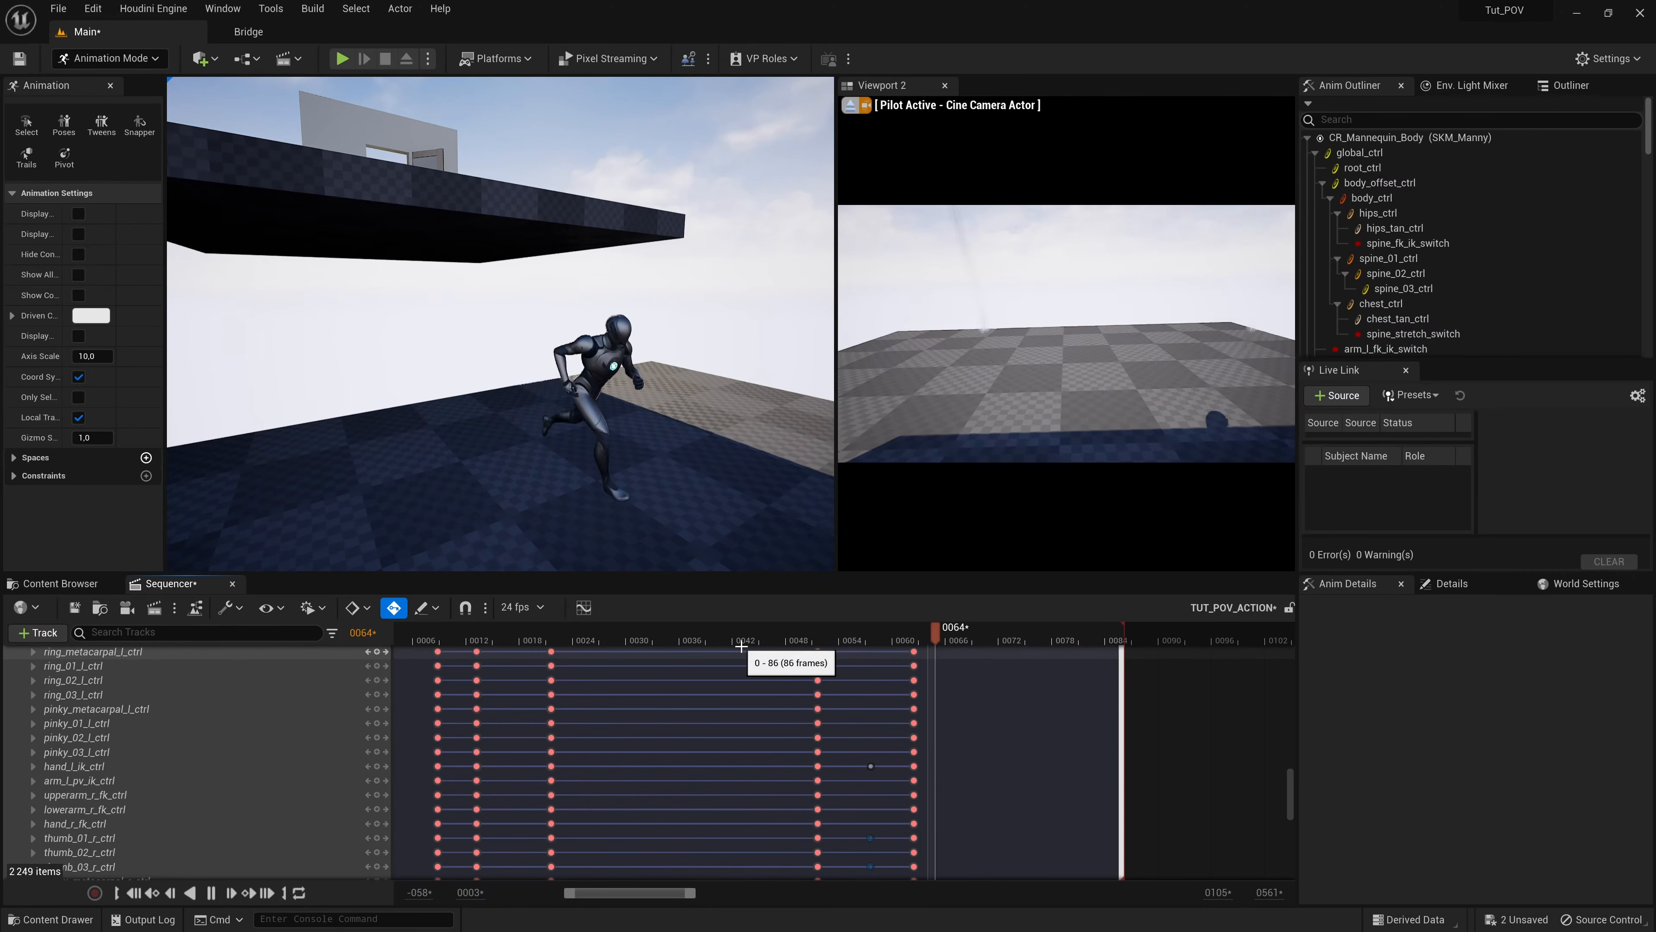
{"action": "key", "text": "space"}
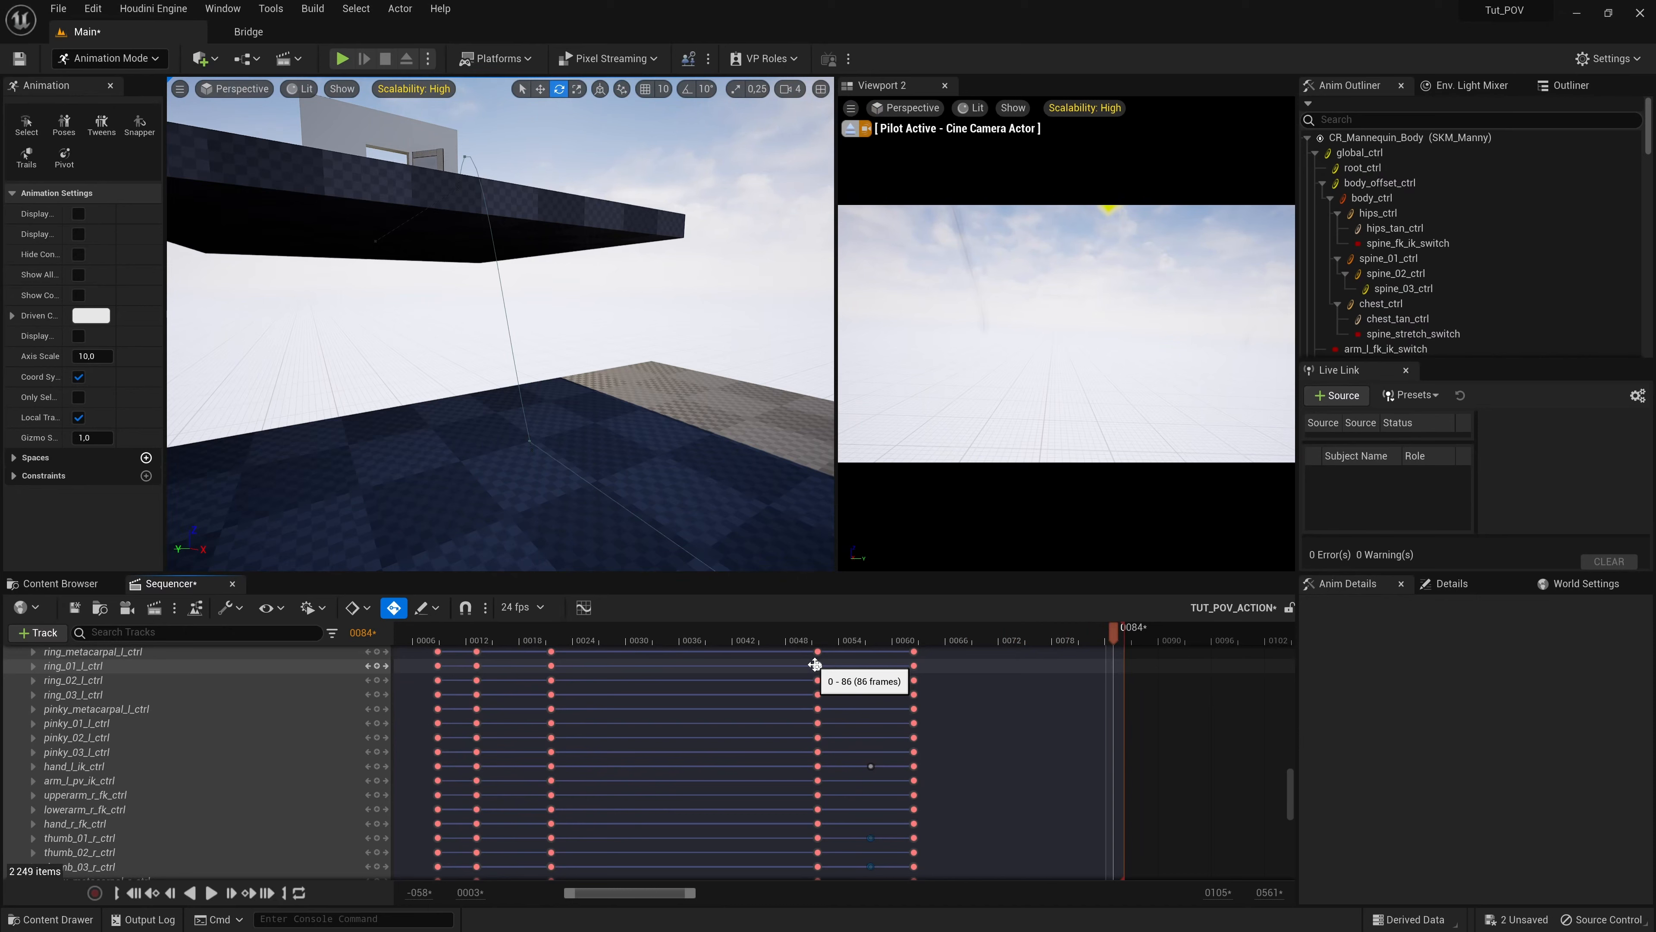
{"action": "mouse_move", "coordinate": [804, 634]}
{"action": "left_mouse_down"}
{"action": "mouse_move", "coordinate": [881, 638]}
{"action": "mouse_move", "coordinate": [822, 635]}
{"action": "left_mouse_up"}
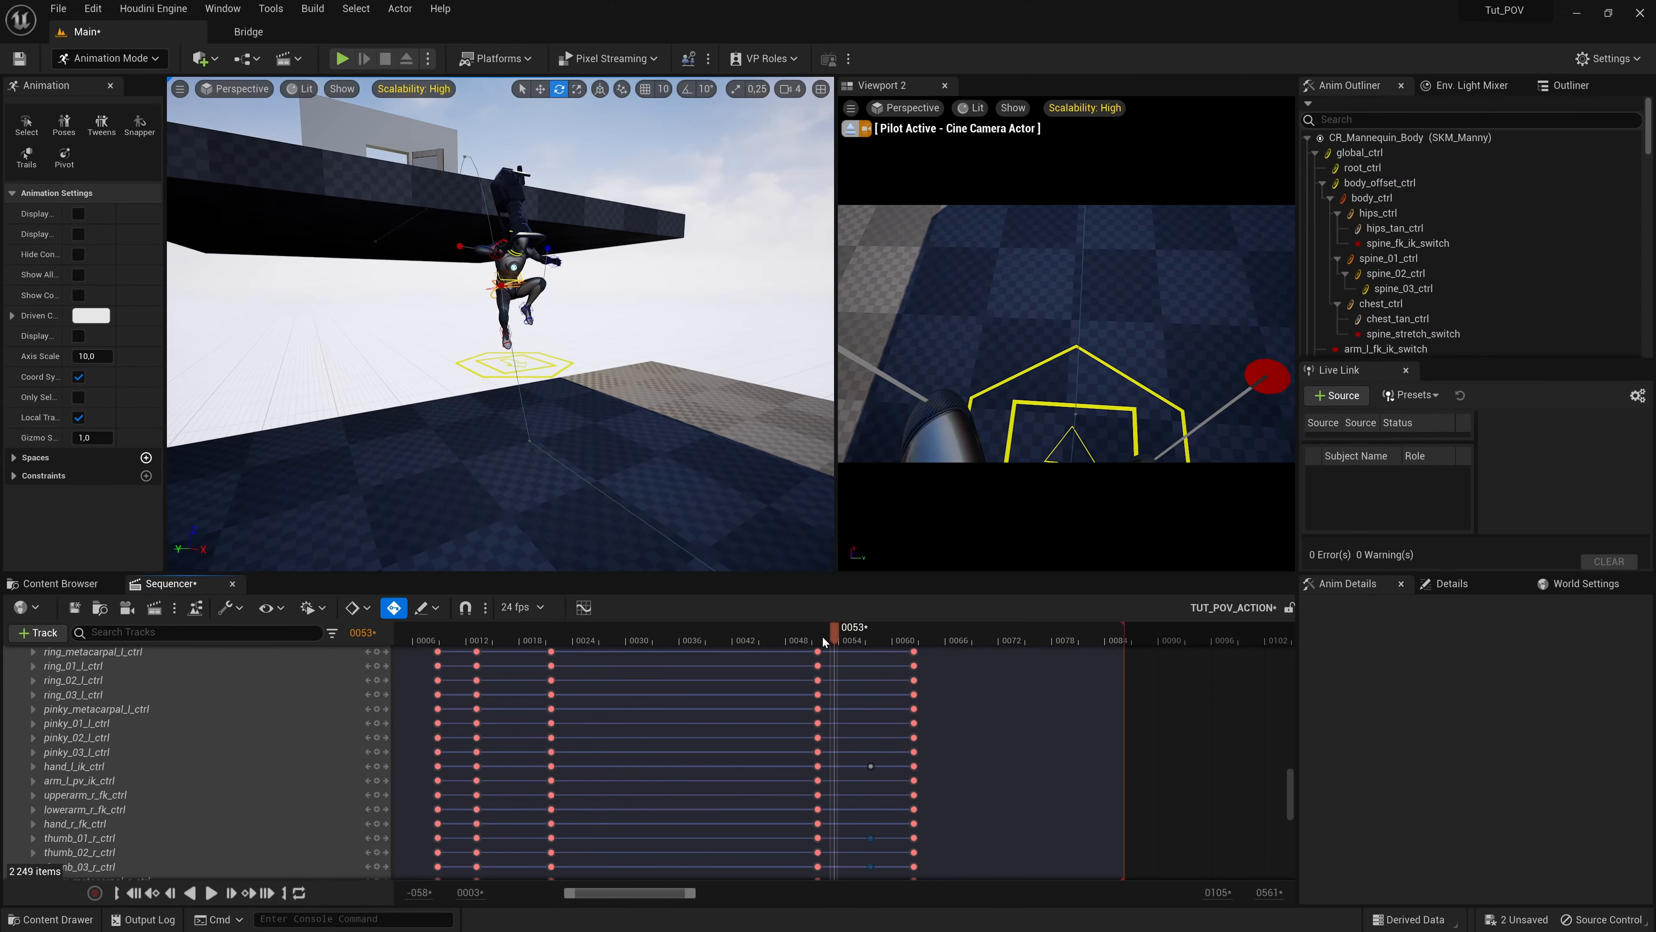